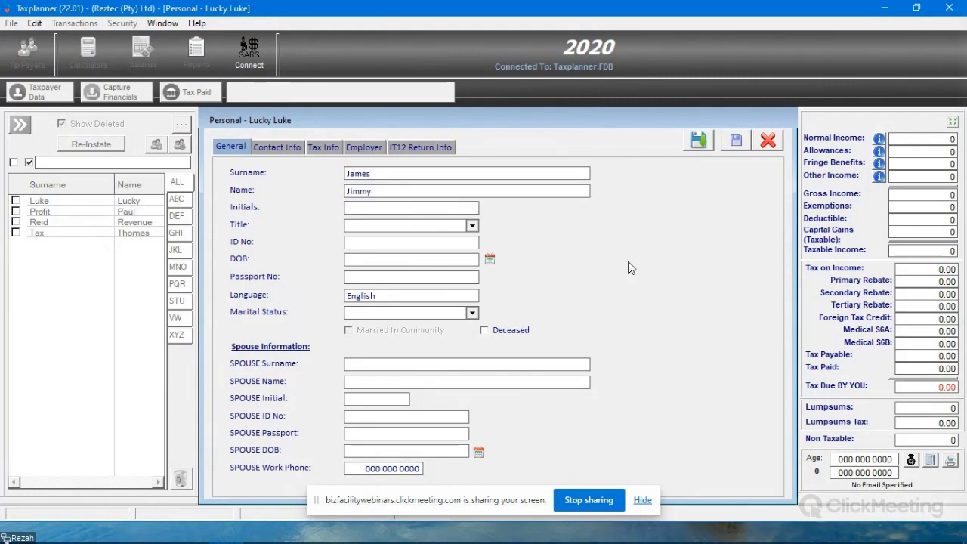
# - Fill in the taxpayer's initials, title Mr and ID number, and set the marital status to Single
pyautogui.write('Jj')
pyautogui.press('Tab')
pyautogui.write('Mr')
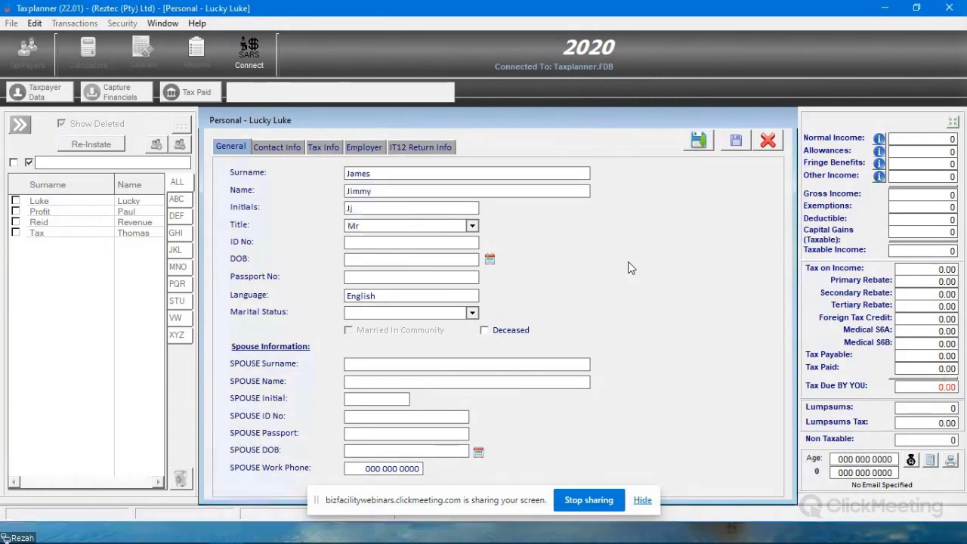
pyautogui.press('Tab')
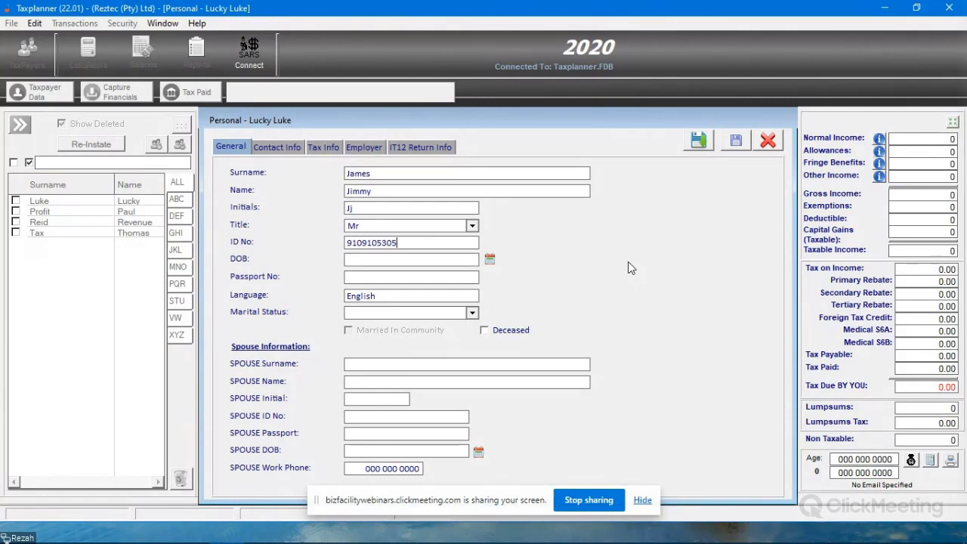
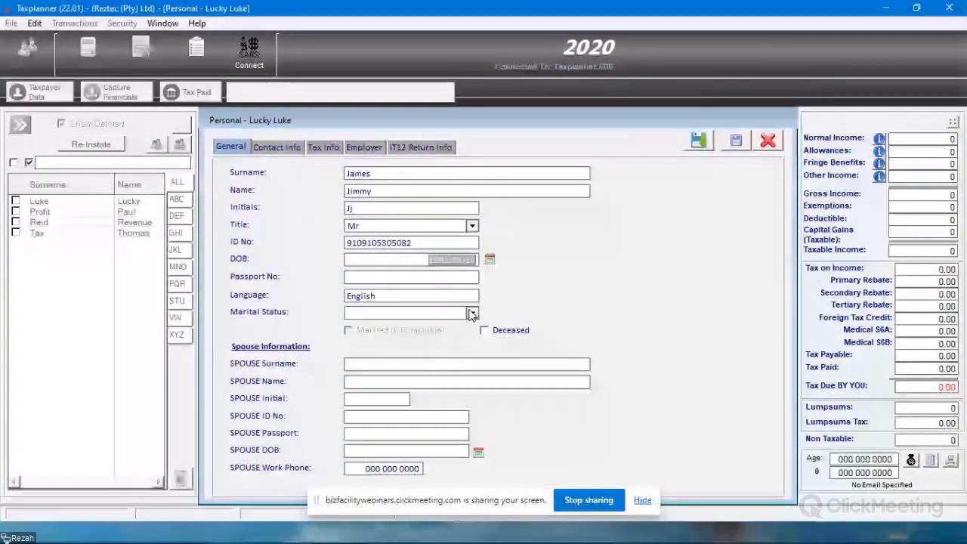
pyautogui.click(423, 313)
pyautogui.click(396, 347)
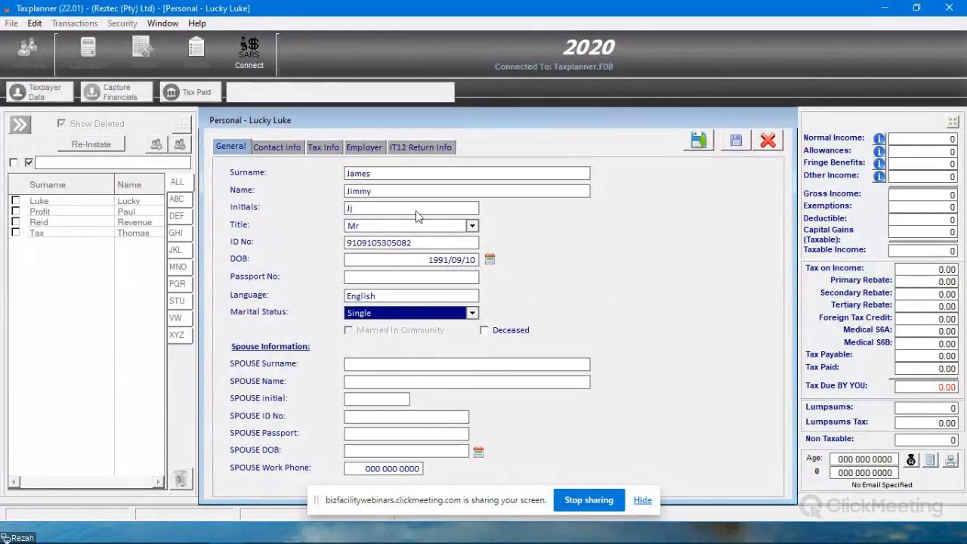
# - Go through the contact and tax information pages, save the new taxpayer record and select it in the taxpayer list
pyautogui.click(269, 152)
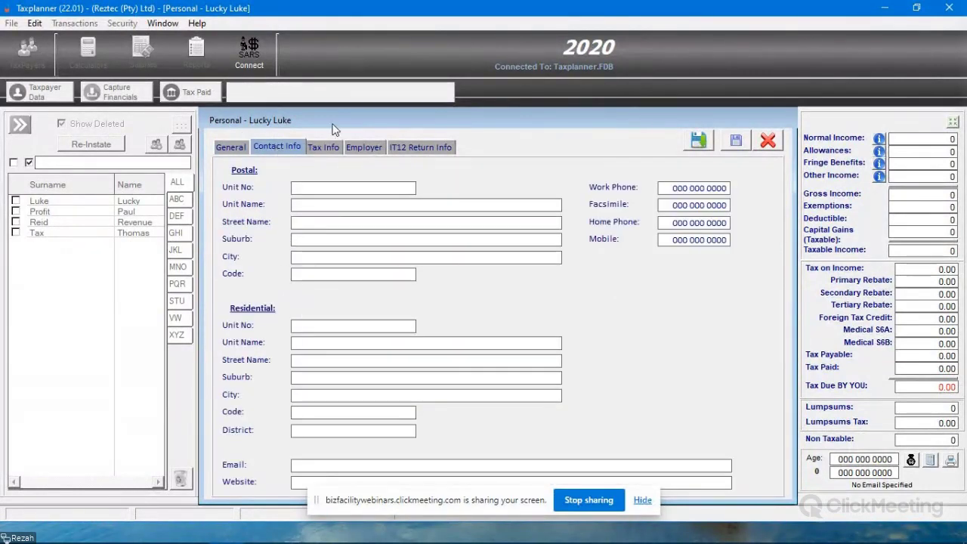
pyautogui.click(326, 150)
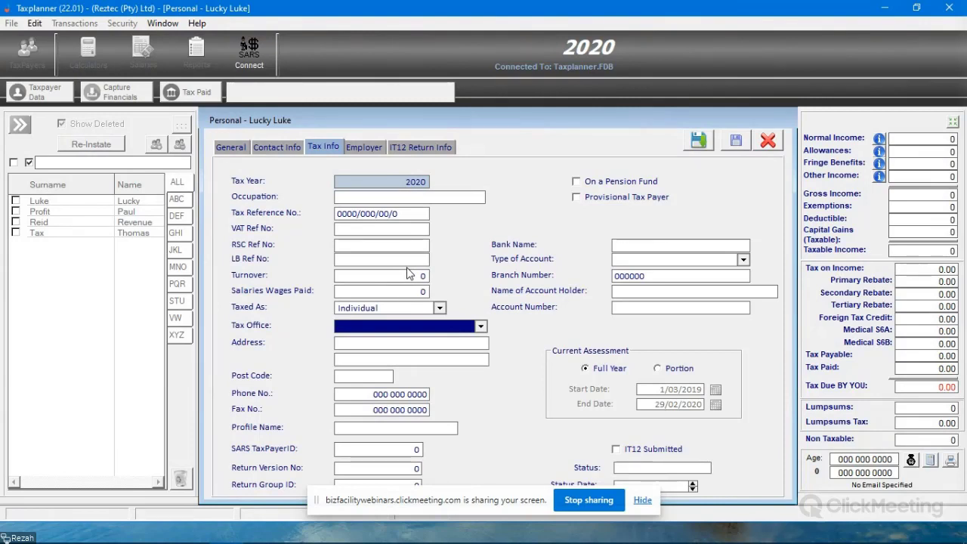
pyautogui.click(699, 139)
pyautogui.click(95, 200)
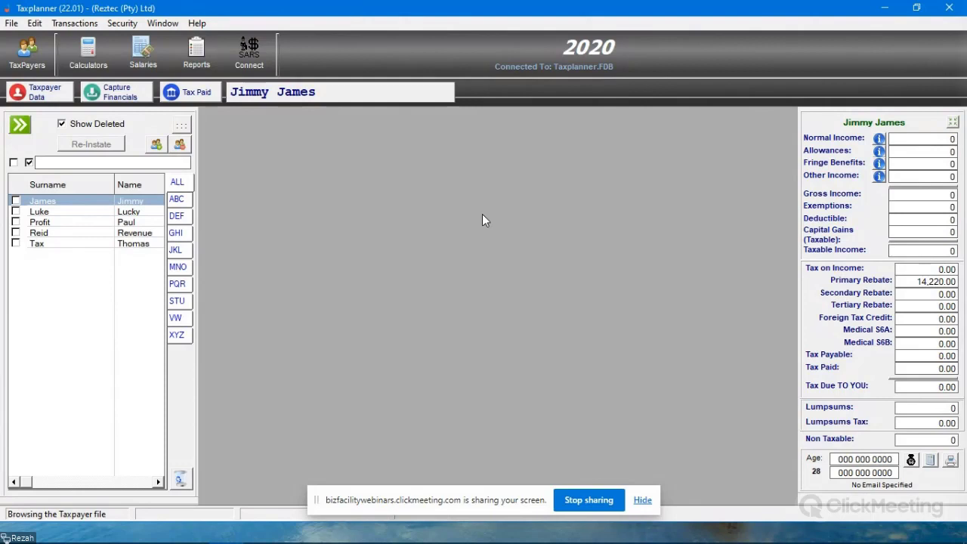
# - Compare the tax summaries of the last-listed and the new taxpayer, and look at the new taxpayer's financial details
pyautogui.click(116, 244)
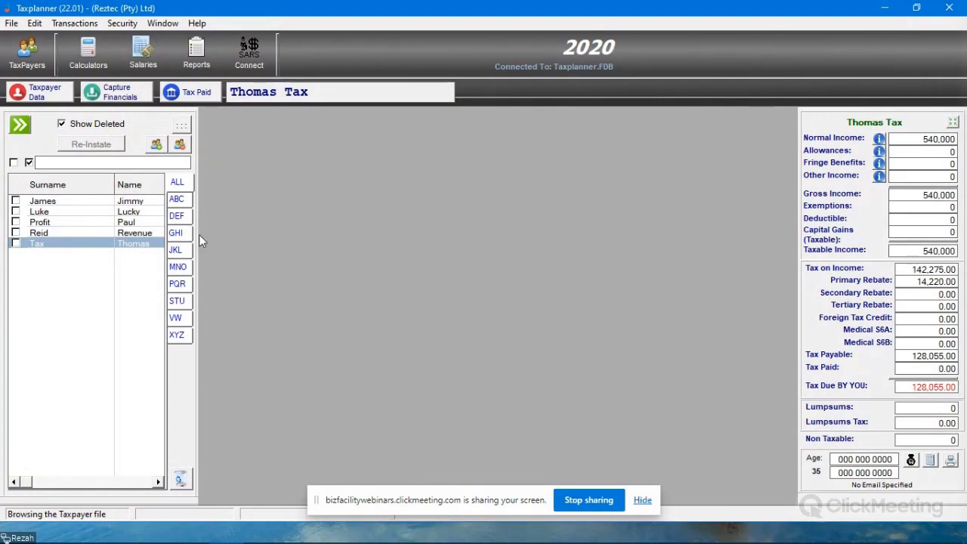
pyautogui.click(90, 202)
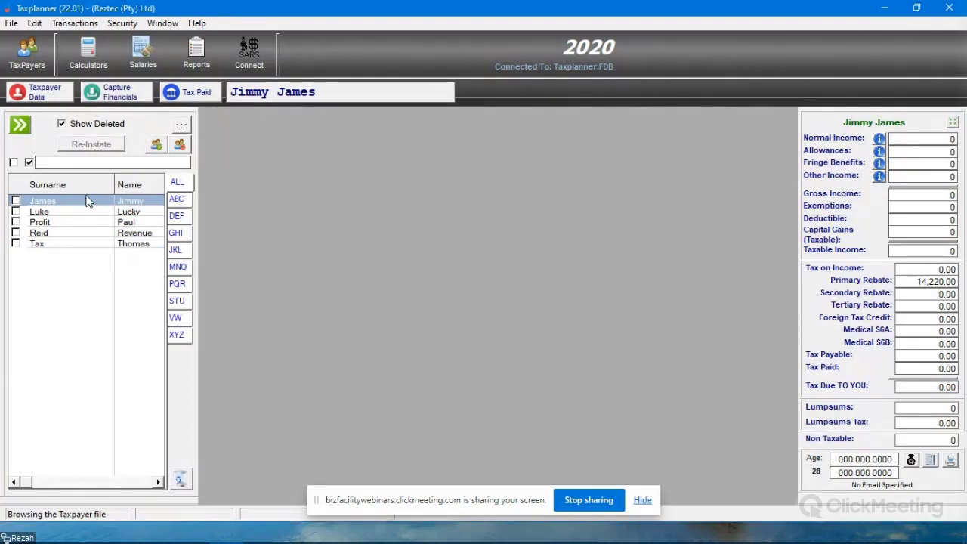
pyautogui.click(119, 99)
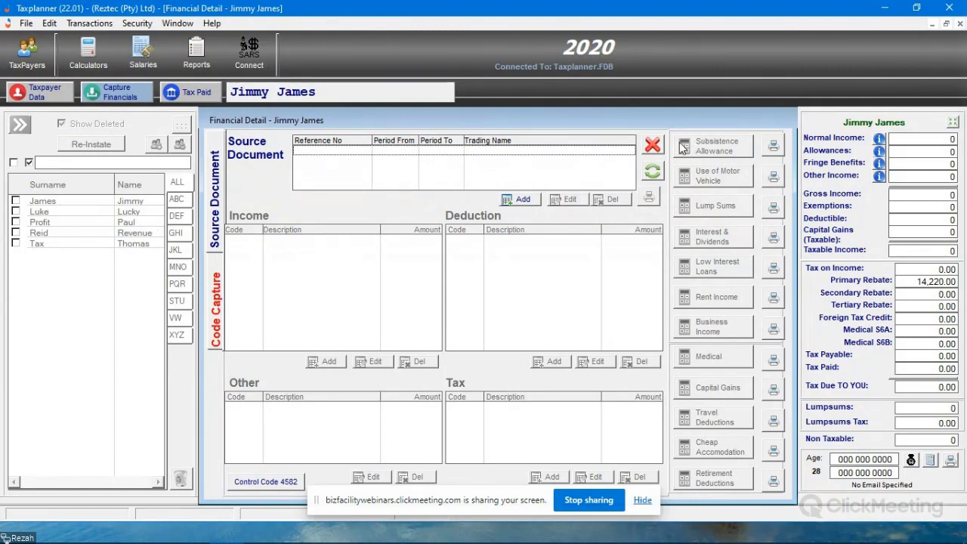
pyautogui.click(654, 146)
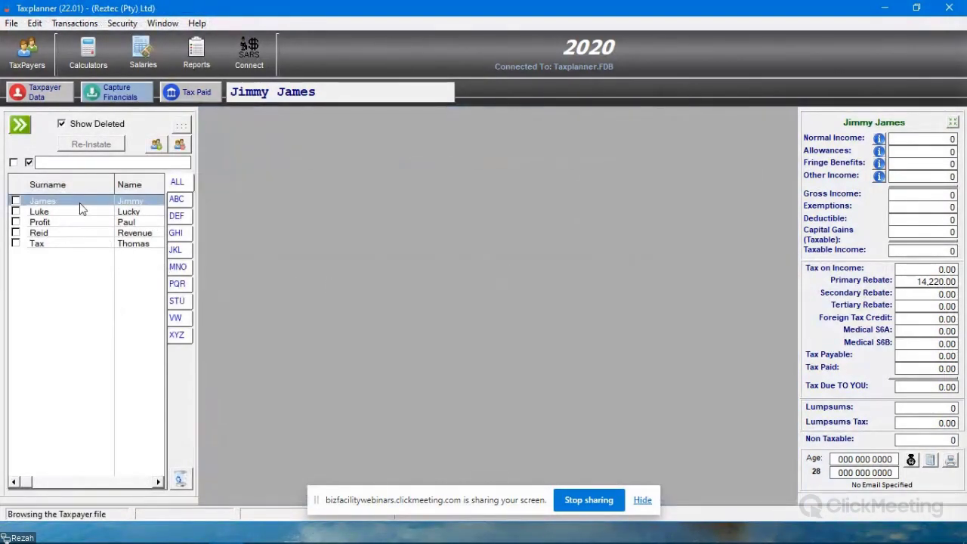
pyautogui.click(105, 92)
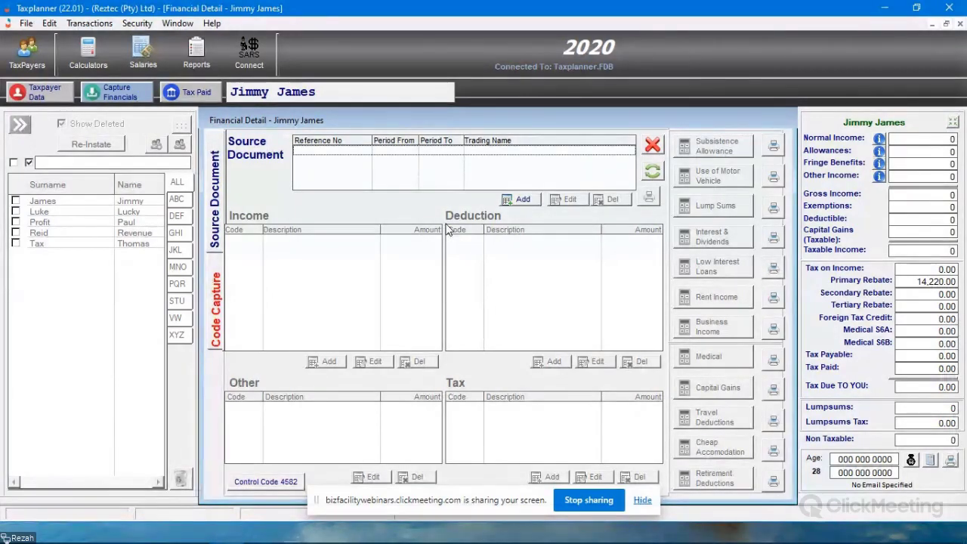
pyautogui.click(652, 146)
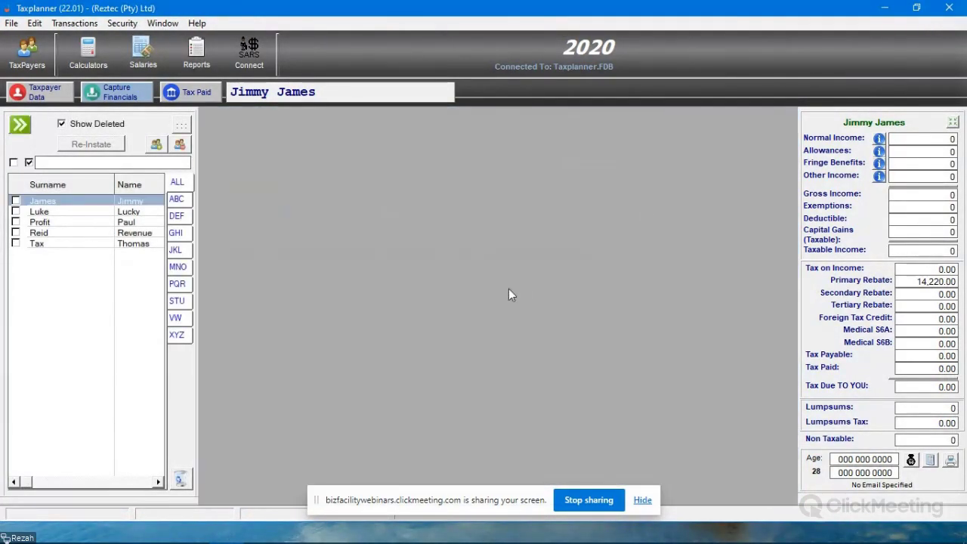
# - Examine the source documents and codes in the second-listed taxpayer's financial details, after revisiting those of the new taxpayer
pyautogui.click(117, 102)
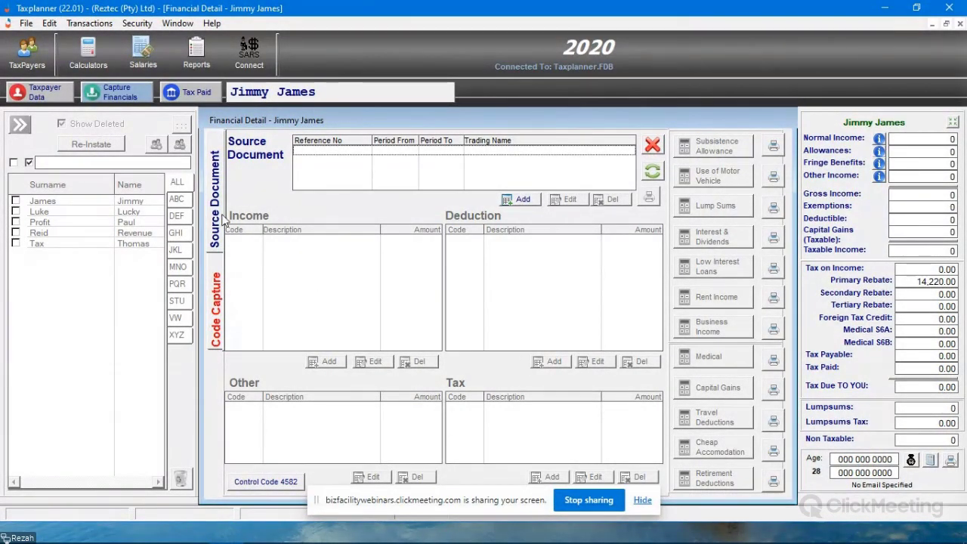
pyautogui.click(60, 215)
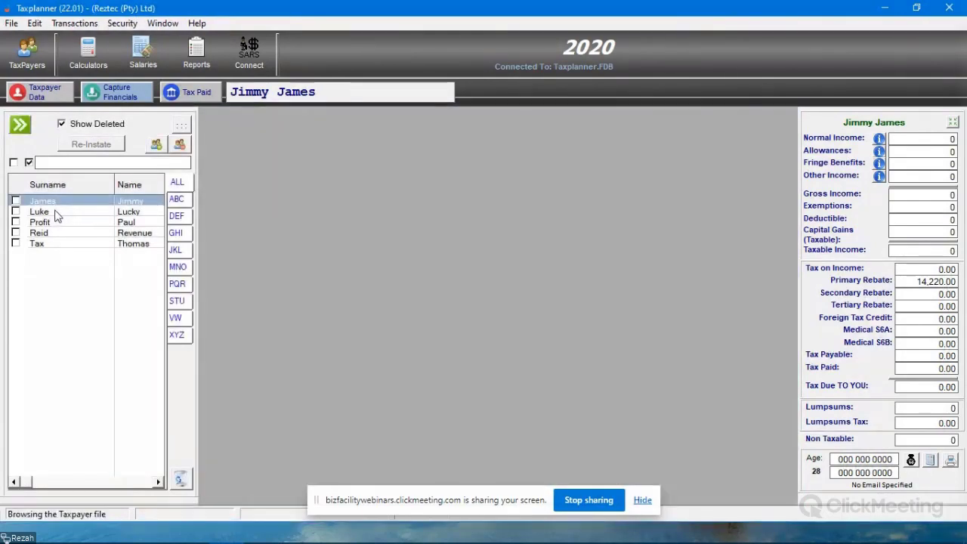
pyautogui.click(115, 92)
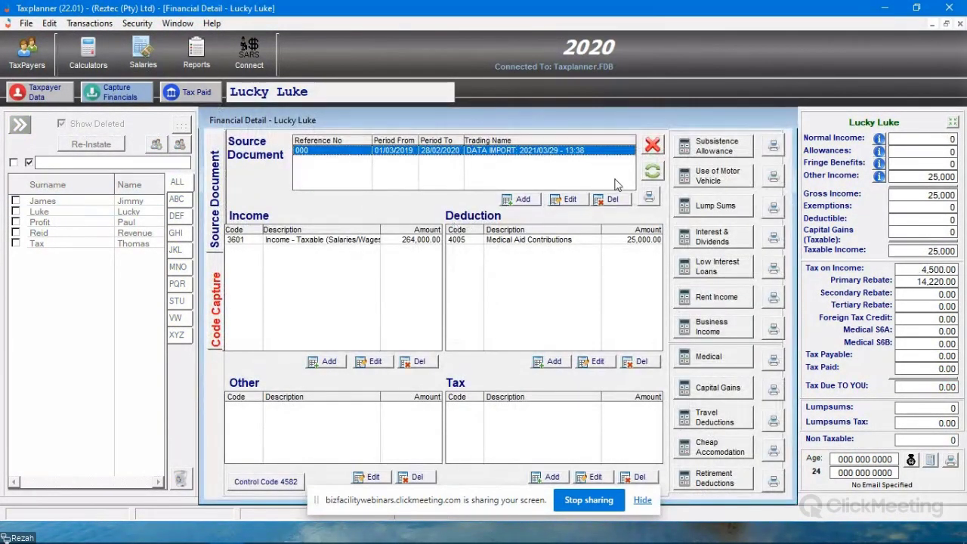
pyautogui.click(653, 147)
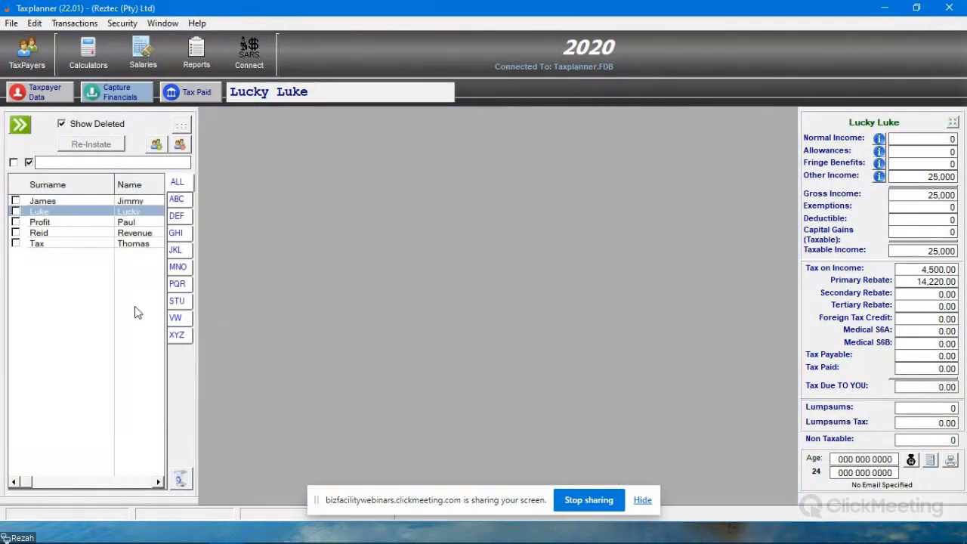
# - Select the newly added taxpayer and open the financial details for capturing
pyautogui.click(77, 202)
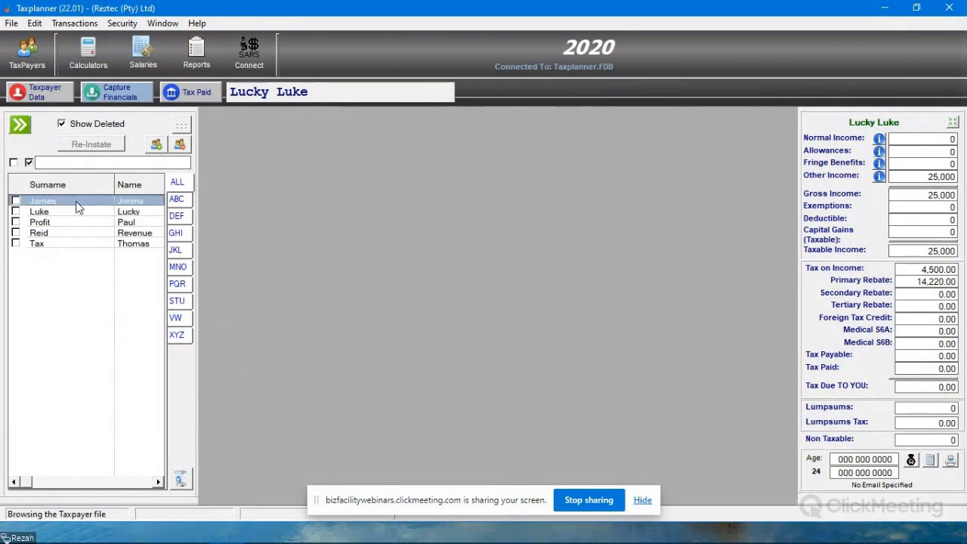
pyautogui.click(102, 89)
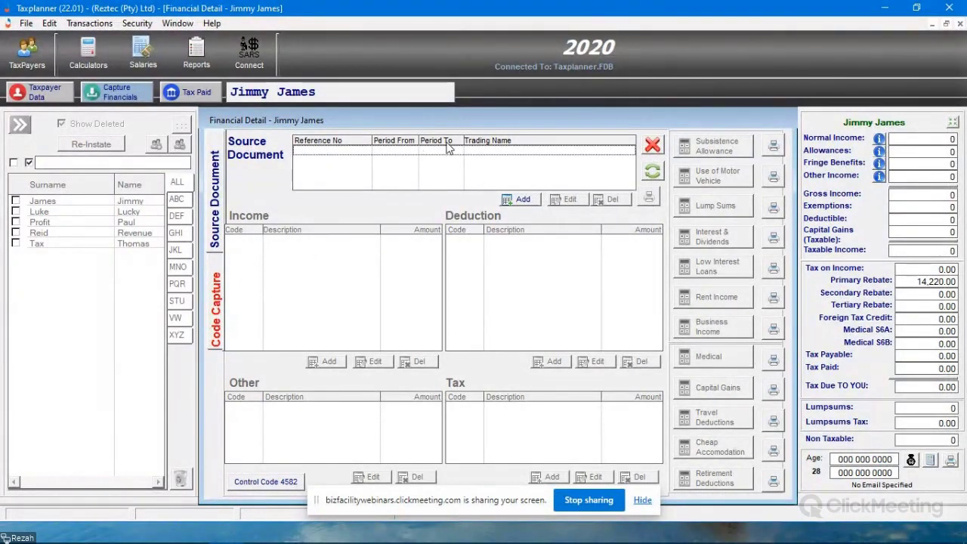
# - Add a source document with company name Reztec and document type IRP5
pyautogui.click(515, 199)
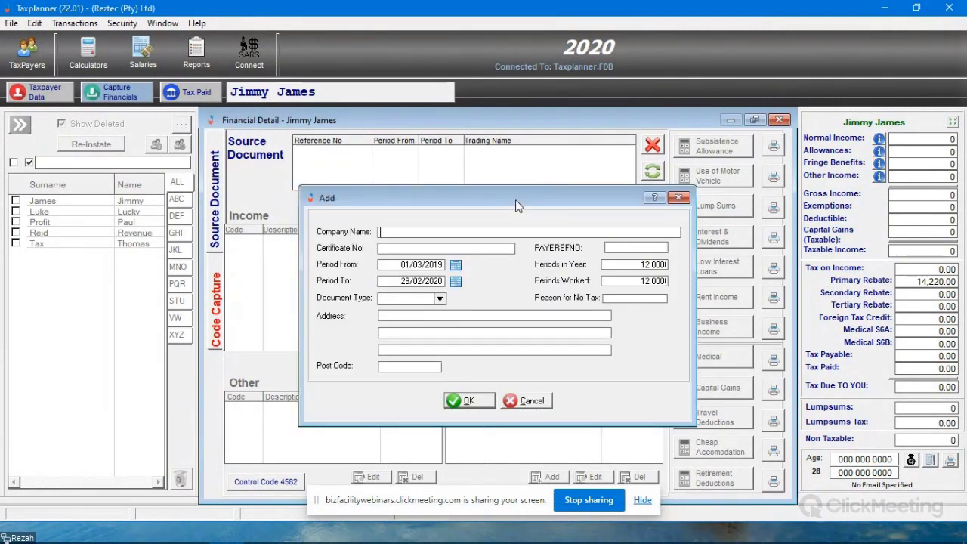
pyautogui.press('Tab')
pyautogui.press('Tab')
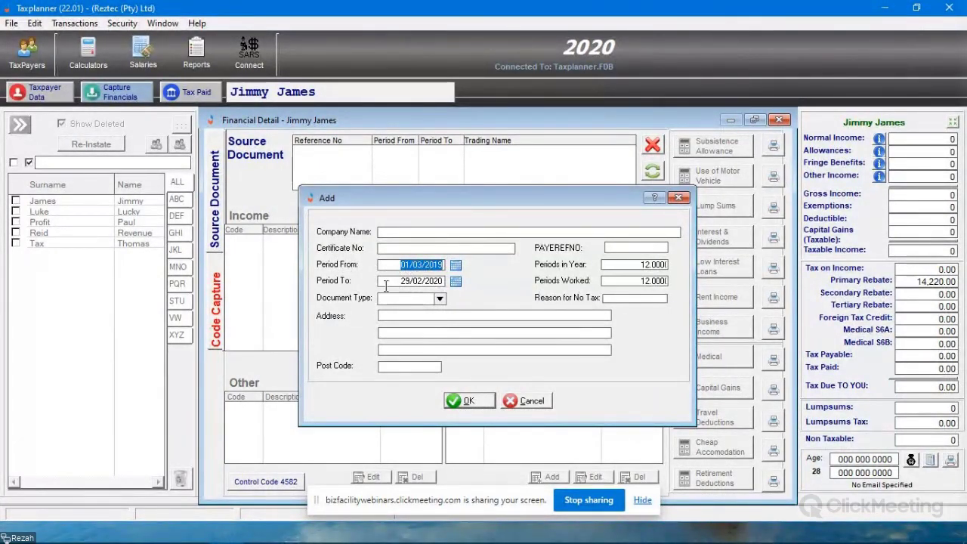
pyautogui.press('Tab')
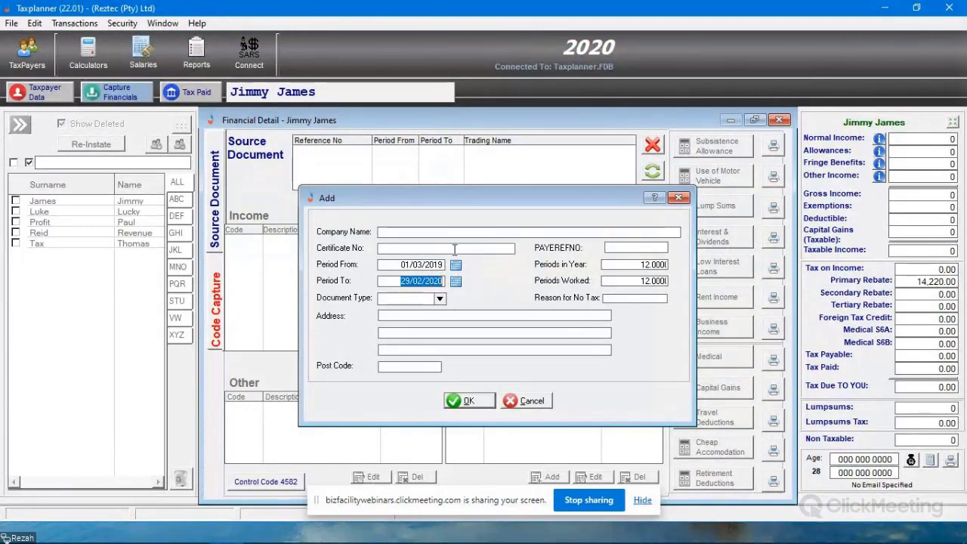
pyautogui.click(426, 231)
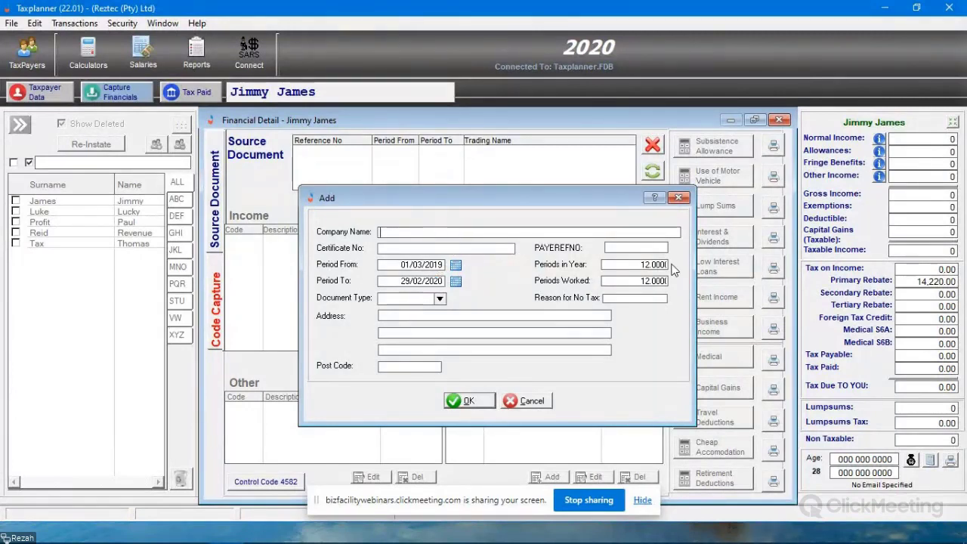
pyautogui.write('Reztec (')
pyautogui.moveTo(500, 191); pyautogui.dragTo(501, 190)
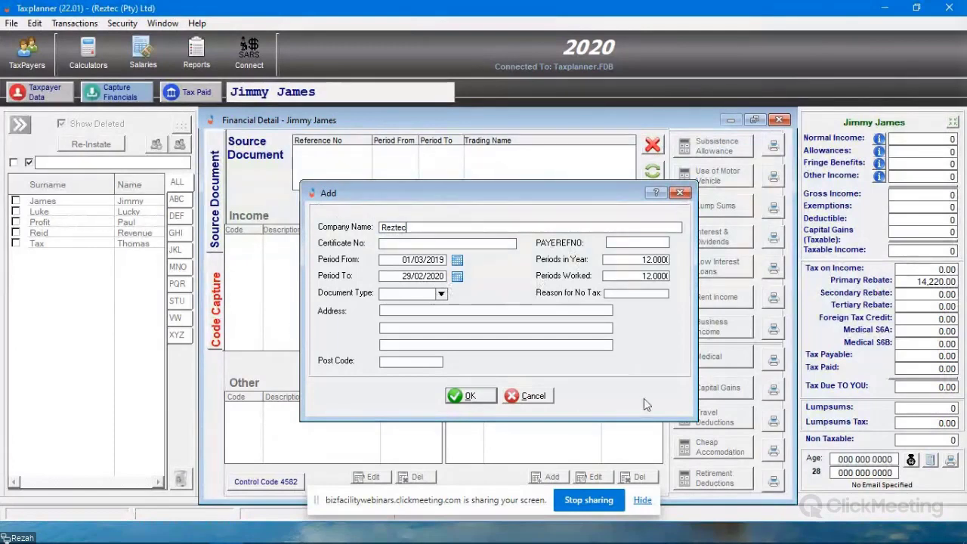
pyautogui.click(487, 243)
pyautogui.click(441, 293)
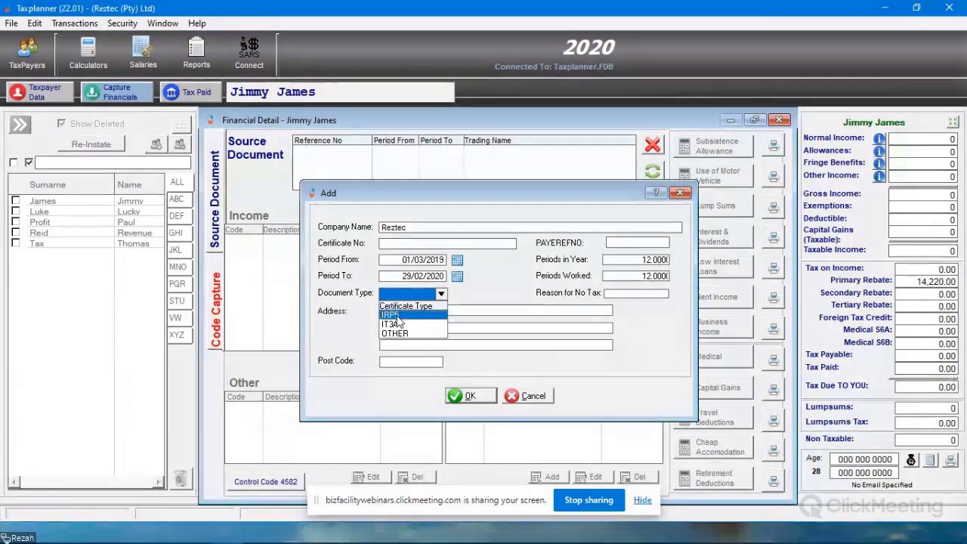
pyautogui.click(399, 315)
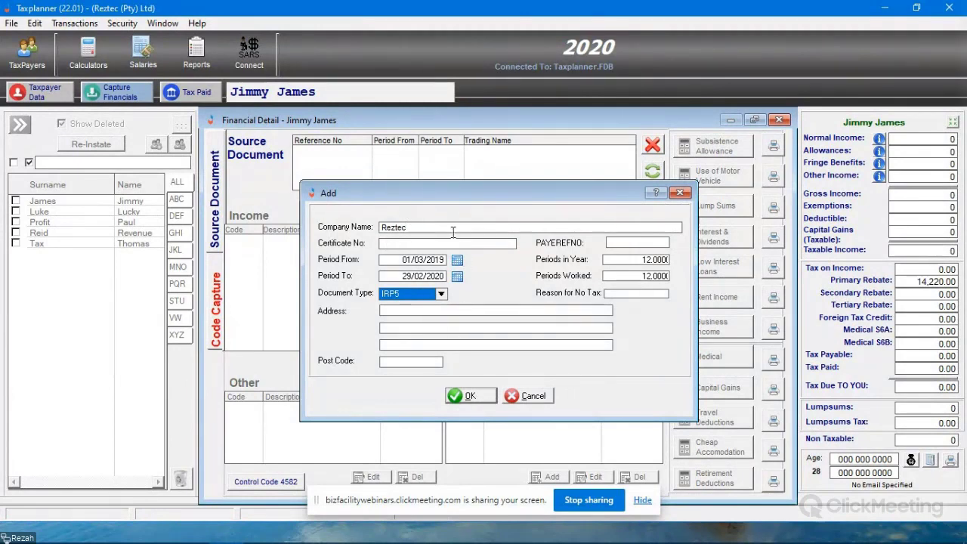
pyautogui.click(470, 395)
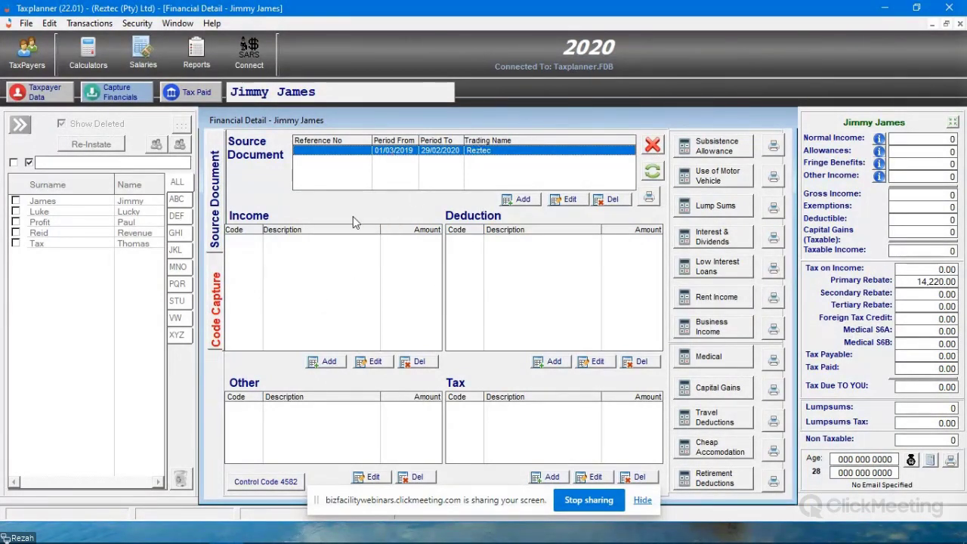
# - Add income code 3601, Income - Taxable (Salaries/Wages etc.), with an amount of 150000 to the Reztec document and select the entry
pyautogui.click(329, 363)
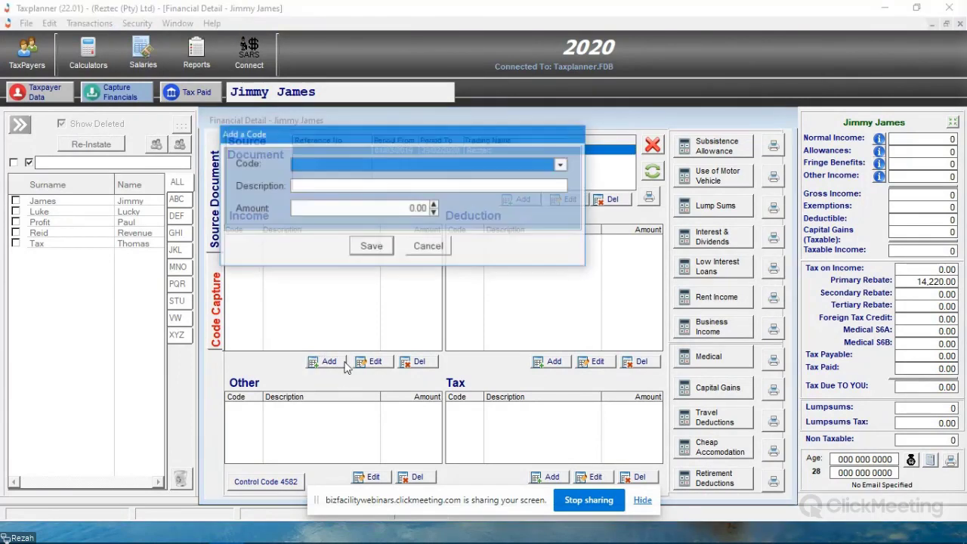
pyautogui.click(562, 164)
pyautogui.click(435, 189)
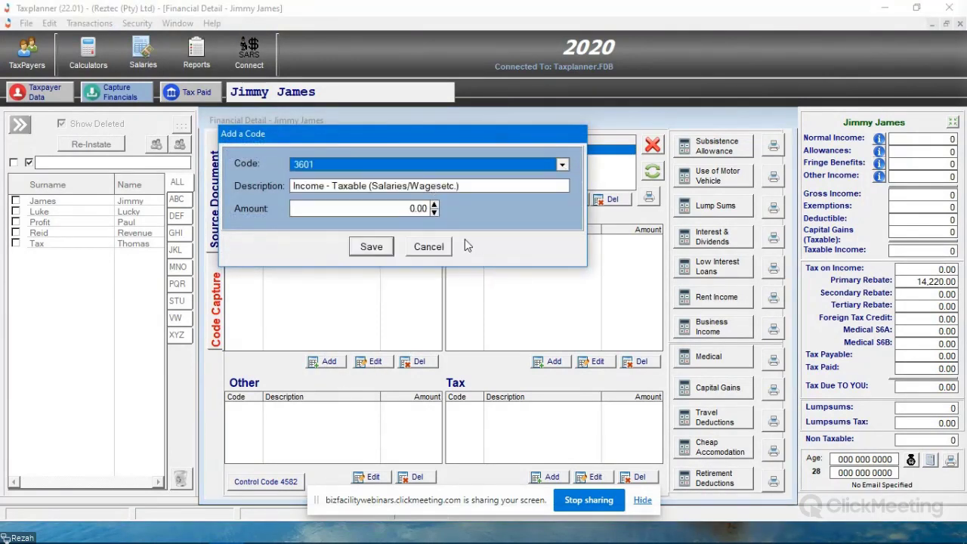
pyautogui.click(405, 205)
pyautogui.write('150000')
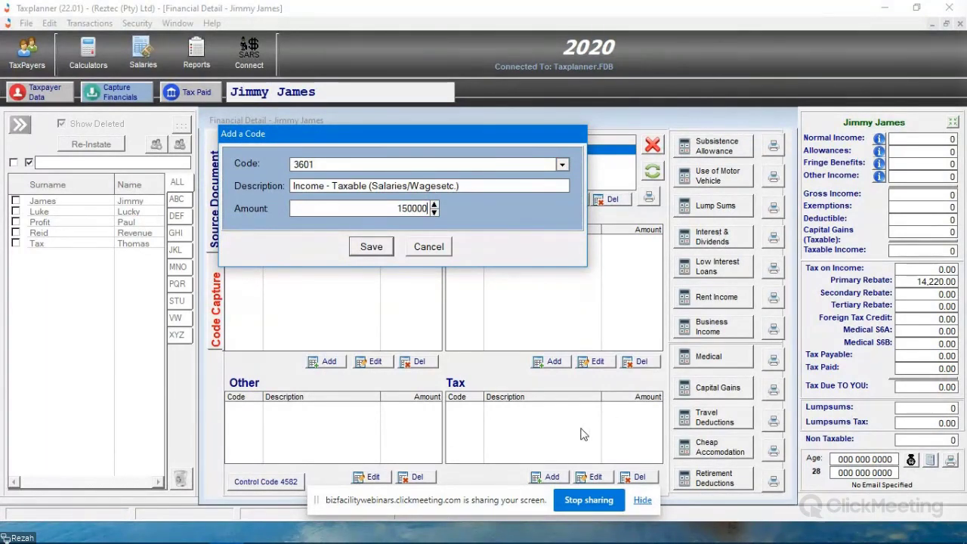
pyautogui.click(370, 247)
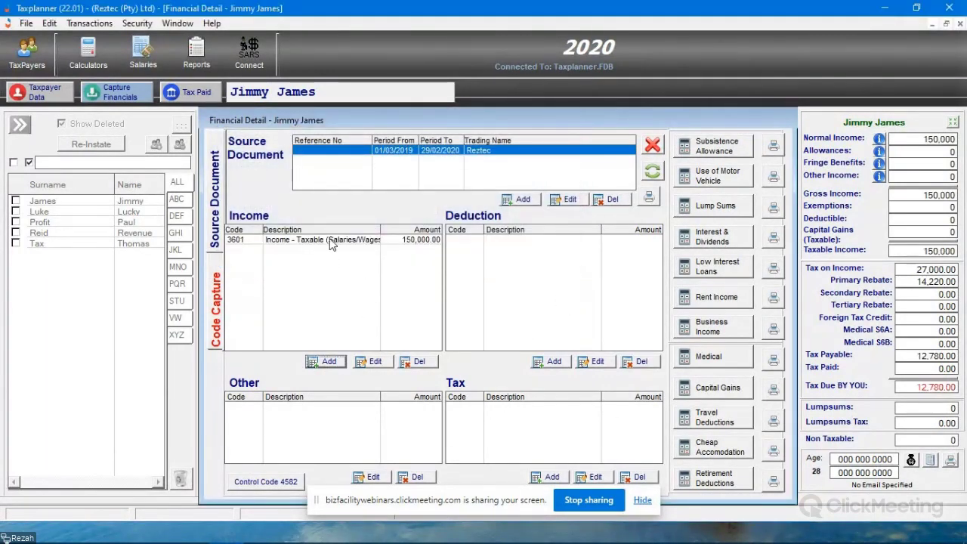
pyautogui.click(332, 241)
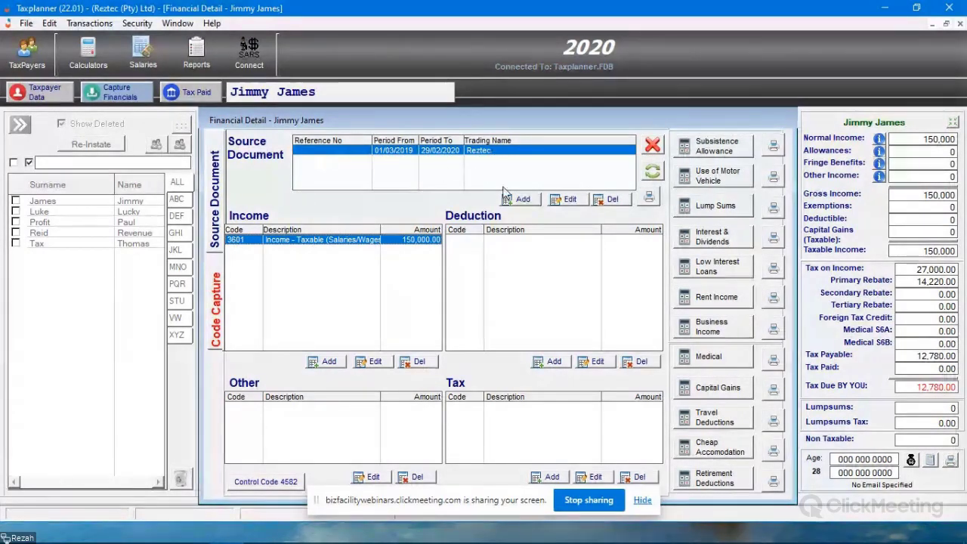
# - Add a second source document with company name Reztec and document type IRP5
pyautogui.click(523, 200)
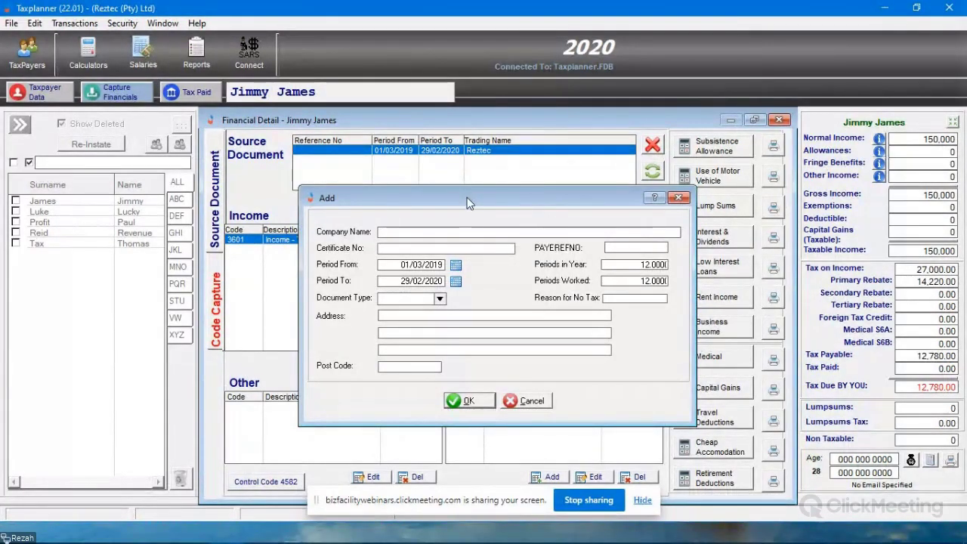
pyautogui.moveTo(467, 197); pyautogui.dragTo(517, 218)
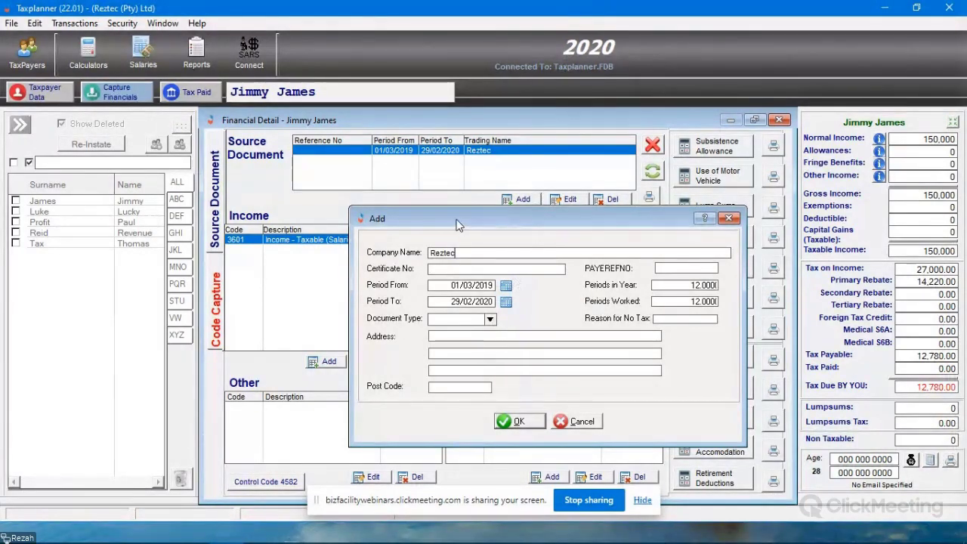
pyautogui.click(489, 319)
pyautogui.click(449, 339)
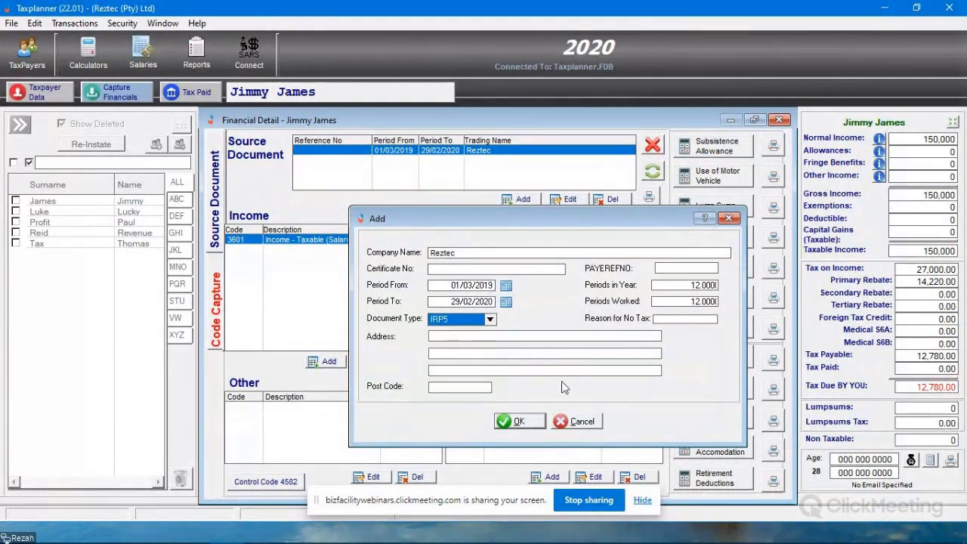
pyautogui.click(528, 424)
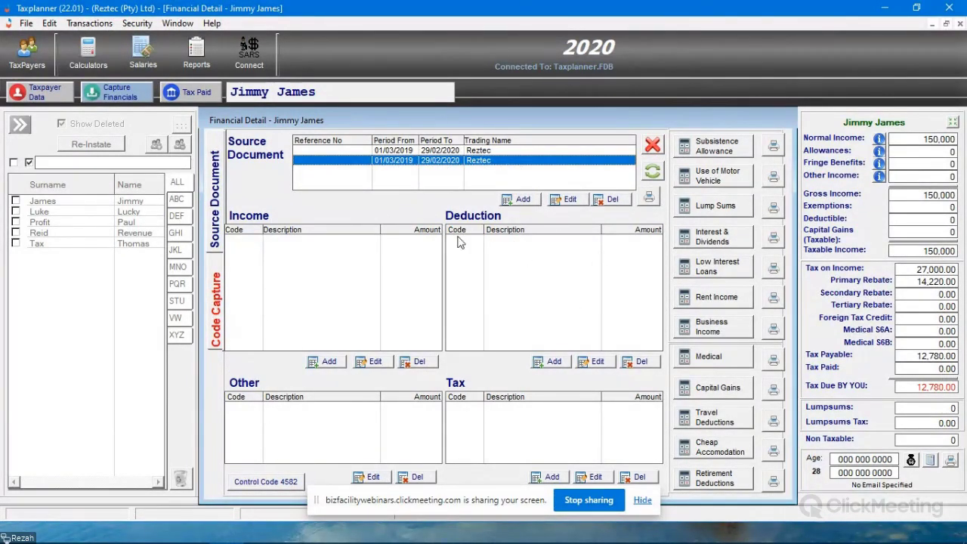
# - Start another income entry on the first Reztec document using code 3601, Income - Taxable (Salaries/Wages etc.), with an amount of 200000
pyautogui.click(453, 151)
pyautogui.click(312, 241)
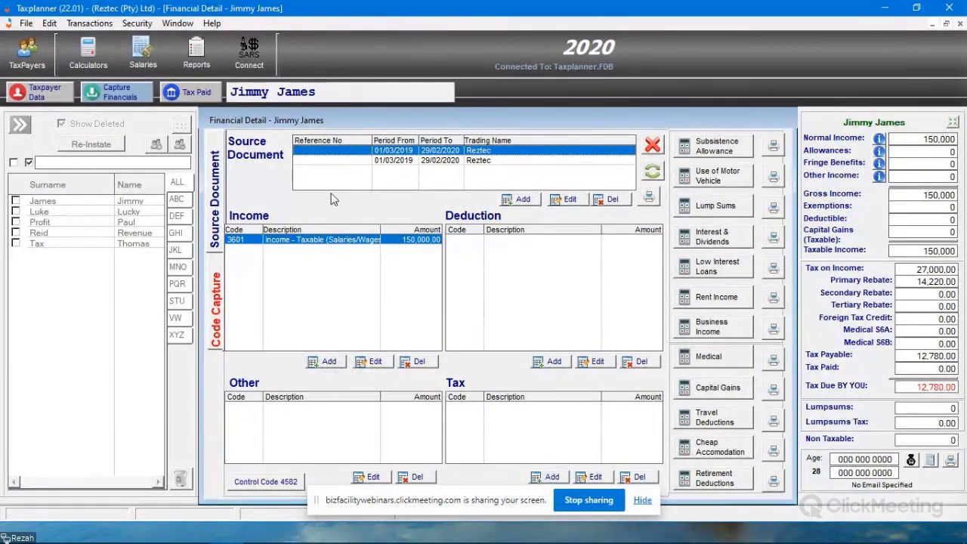
pyautogui.click(329, 362)
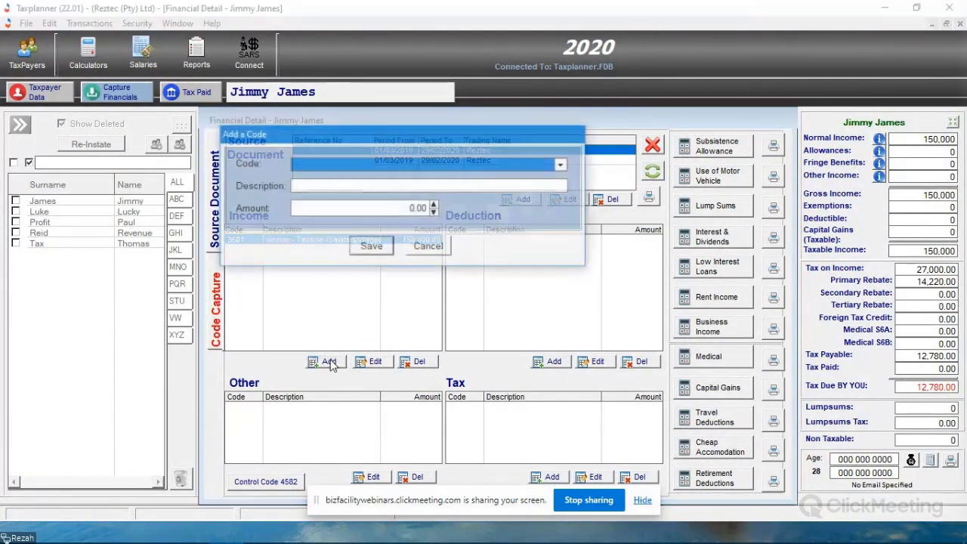
pyautogui.click(563, 164)
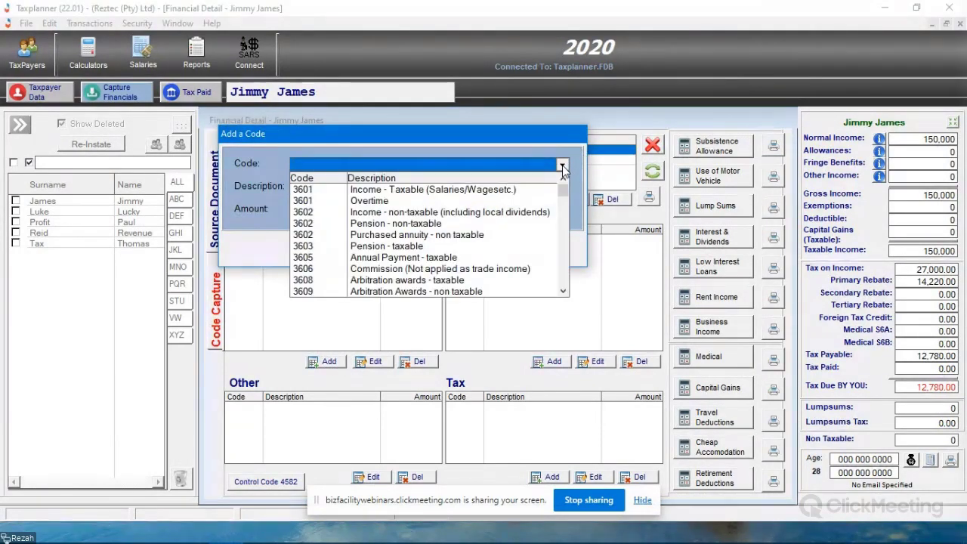
pyautogui.moveTo(563, 189)
pyautogui.mouseDown()
pyautogui.moveTo(566, 286)
pyautogui.moveTo(576, 189)
pyautogui.mouseUp()
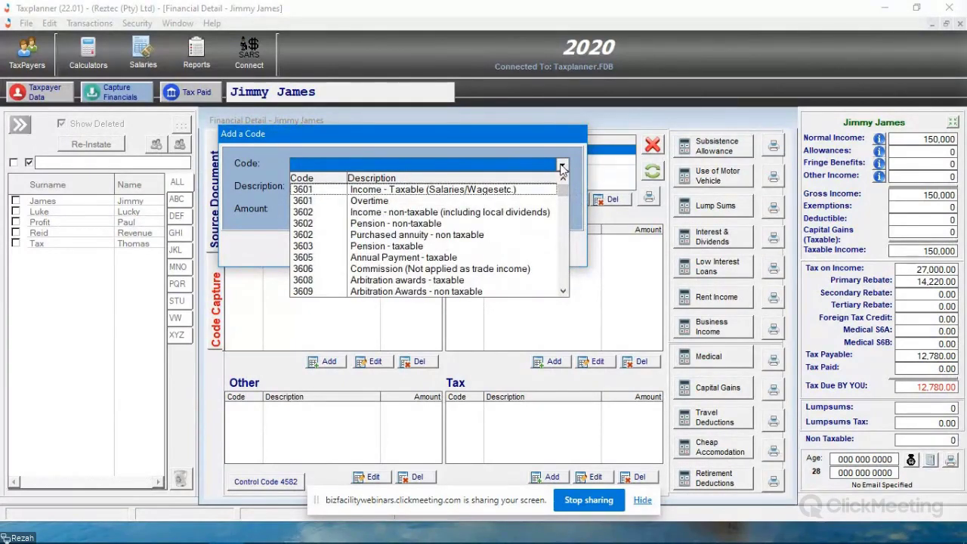
pyautogui.click(329, 190)
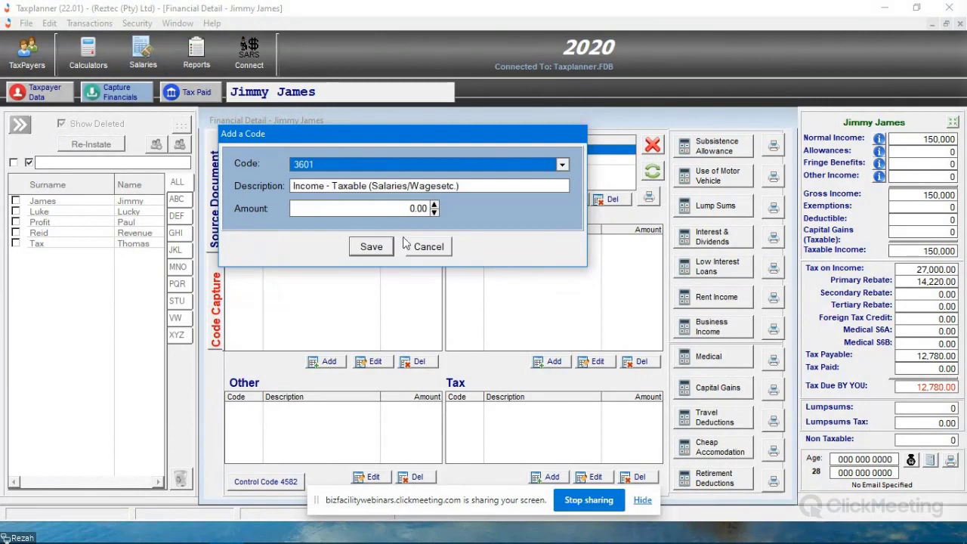
pyautogui.click(398, 210)
pyautogui.doubleClick(398, 209)
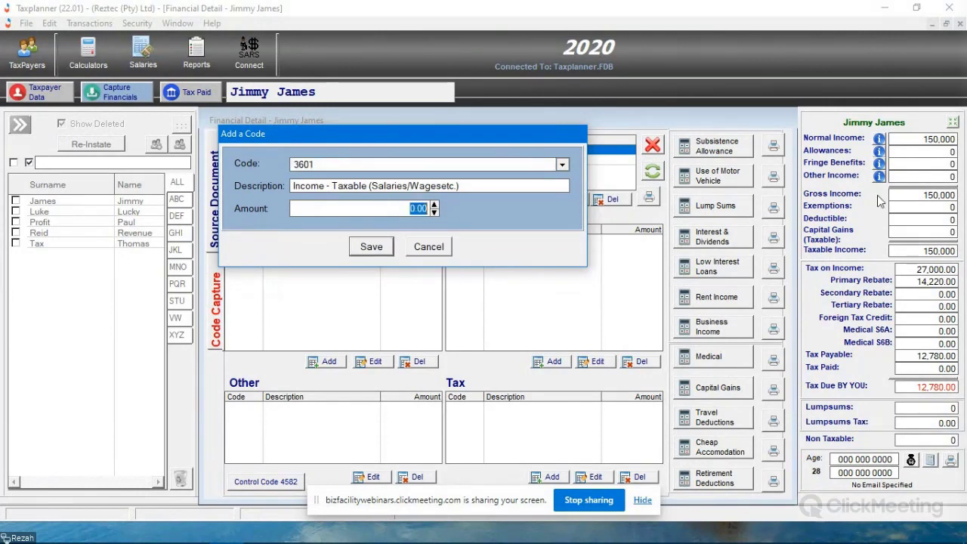
pyautogui.write('1500')
pyautogui.write('200000')
# - Replace the income code's description with Additional Income, save it and select the new entry
pyautogui.click(484, 186)
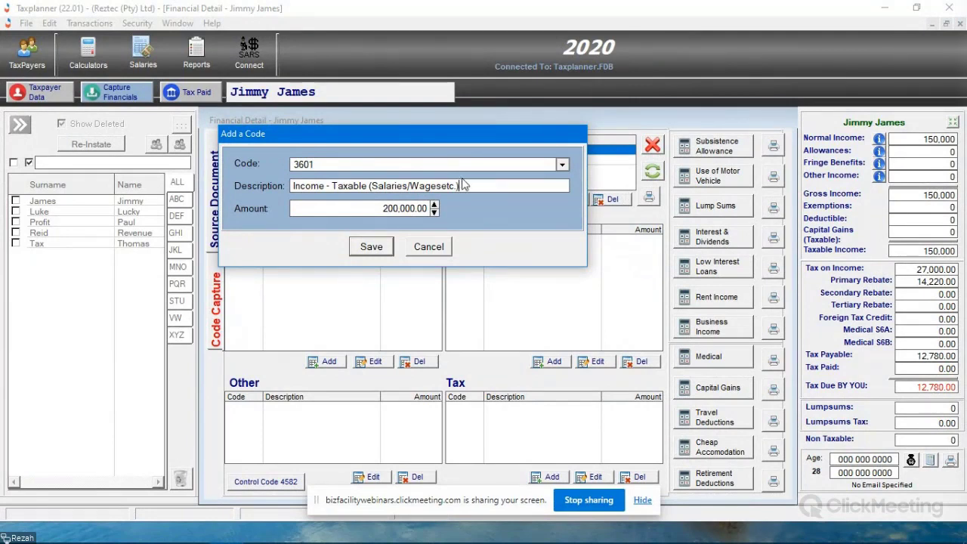
pyautogui.moveTo(481, 188); pyautogui.dragTo(222, 184)
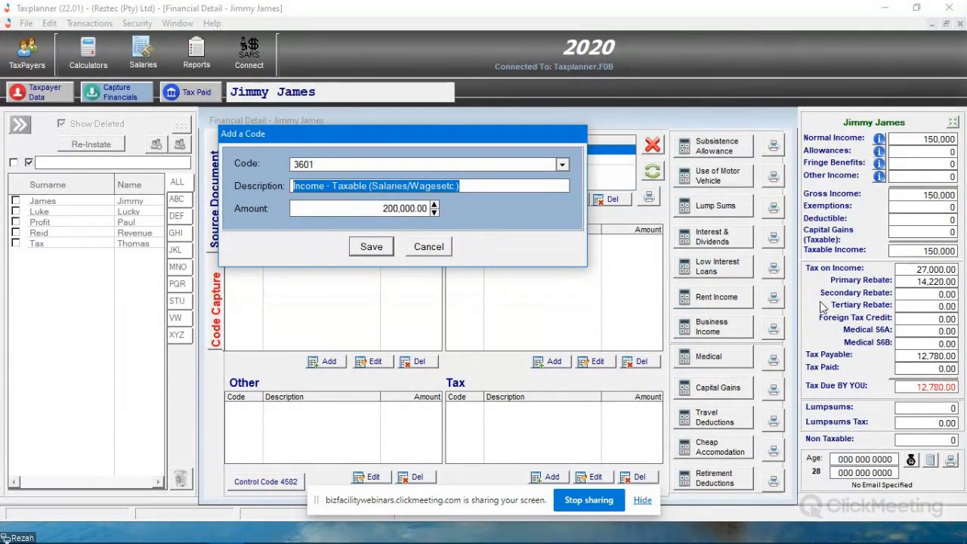
pyautogui.write('A')
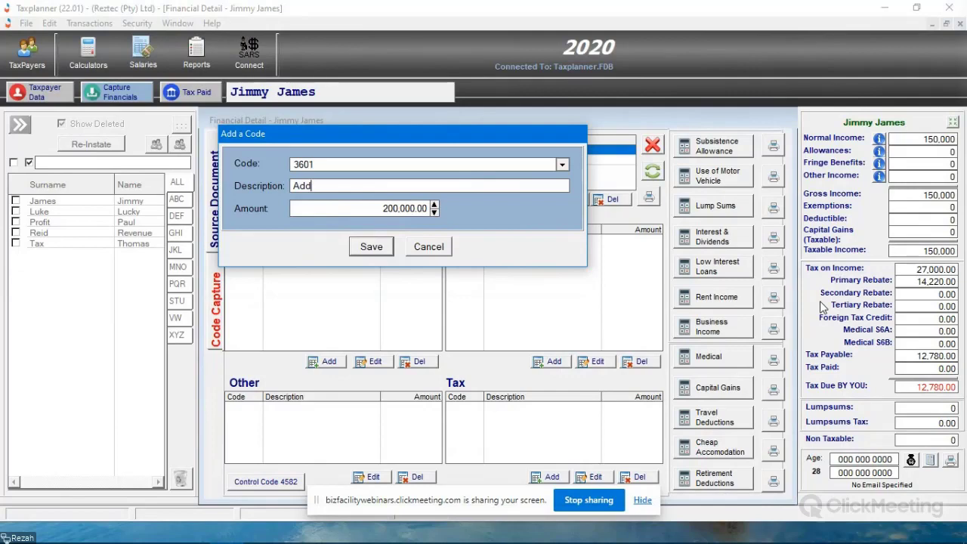
pyautogui.write('dditional Income')
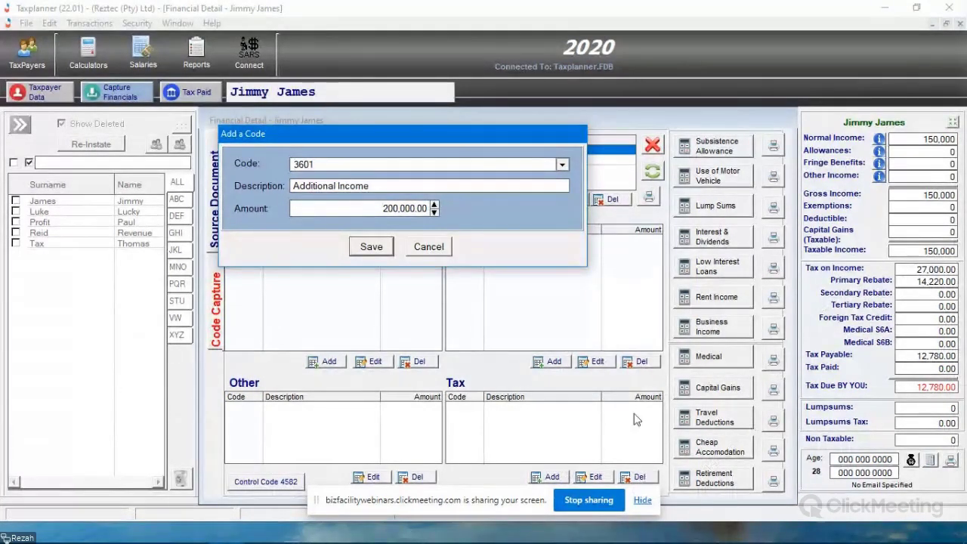
pyautogui.click(374, 248)
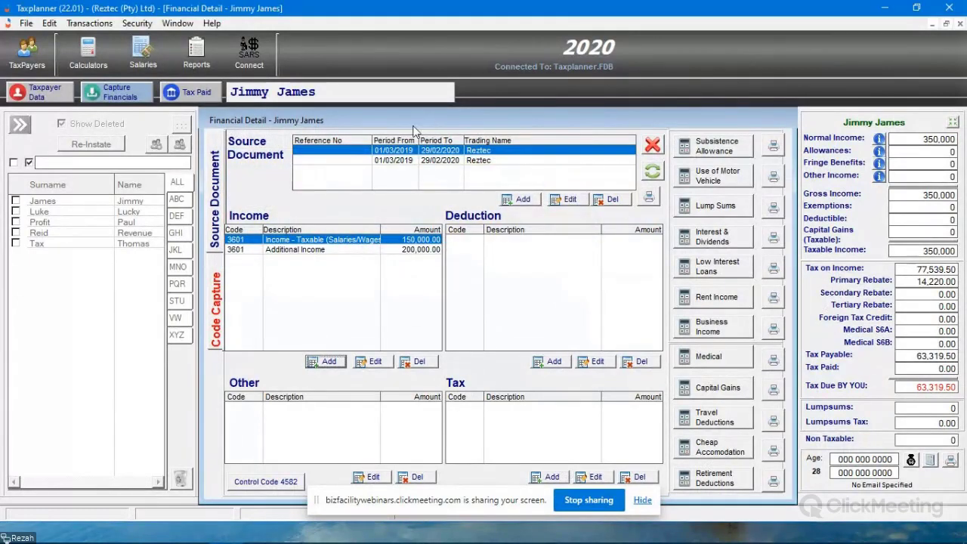
pyautogui.click(309, 250)
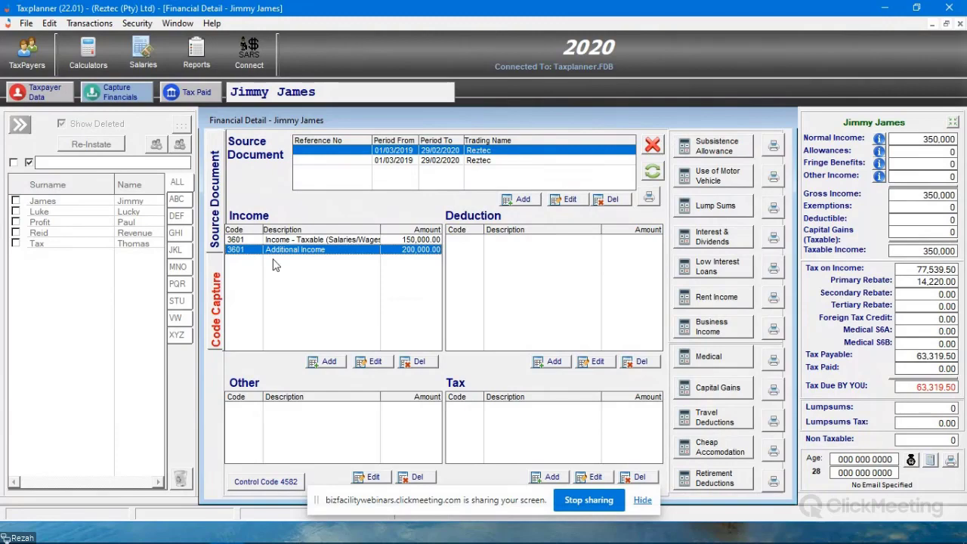
pyautogui.click(324, 362)
pyautogui.click(561, 165)
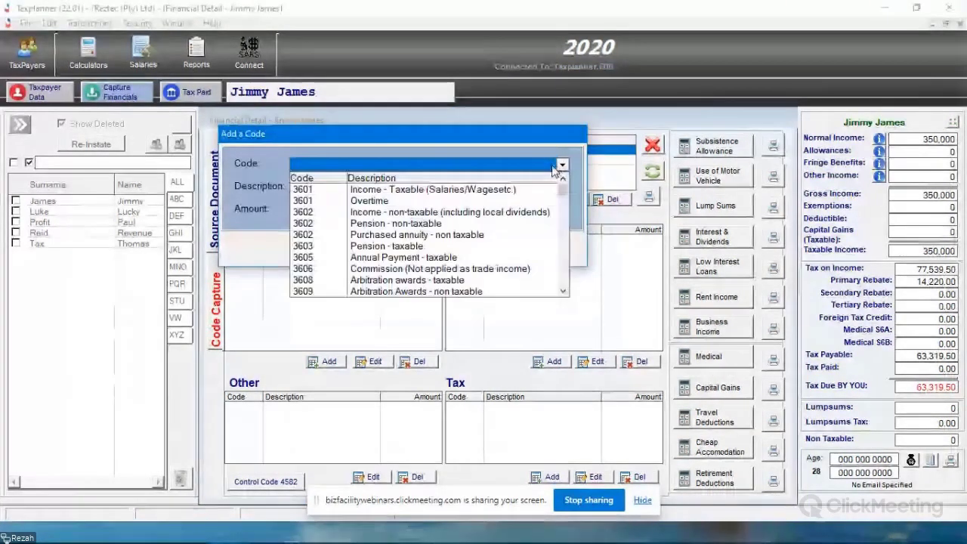
pyautogui.click(335, 190)
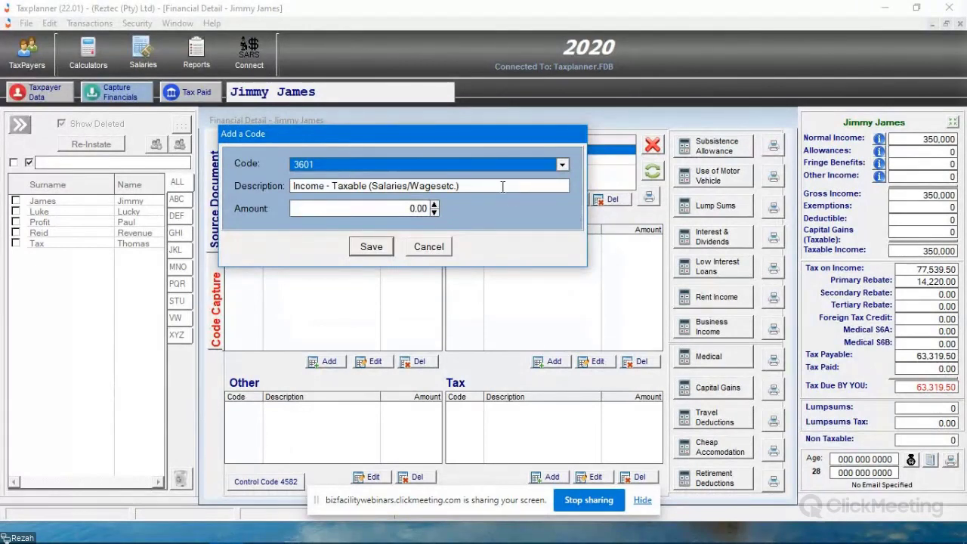
pyautogui.moveTo(459, 186); pyautogui.dragTo(265, 179)
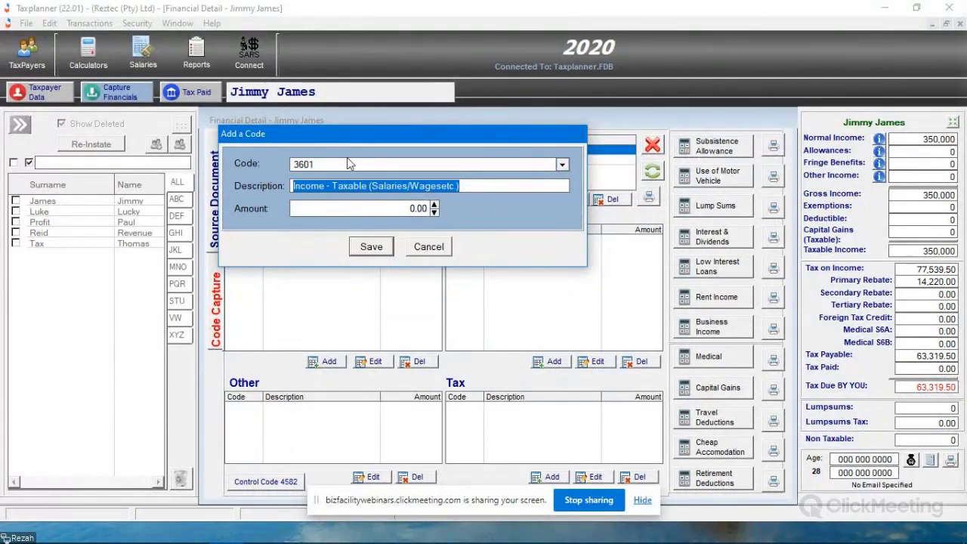
pyautogui.click(427, 247)
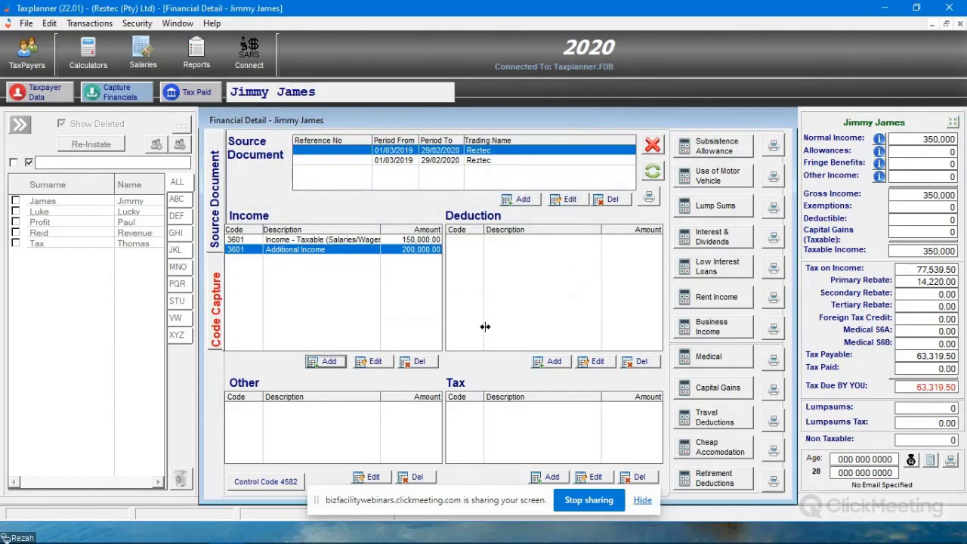
# - Start a deduction entry on the first Reztec document using code 4011, Donations, with an amount of 15000
pyautogui.click(555, 361)
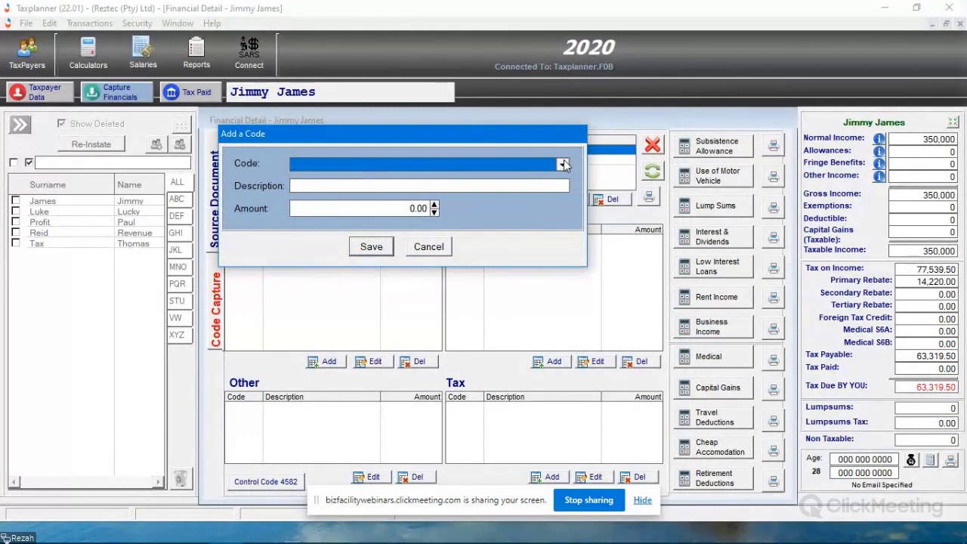
pyautogui.click(562, 164)
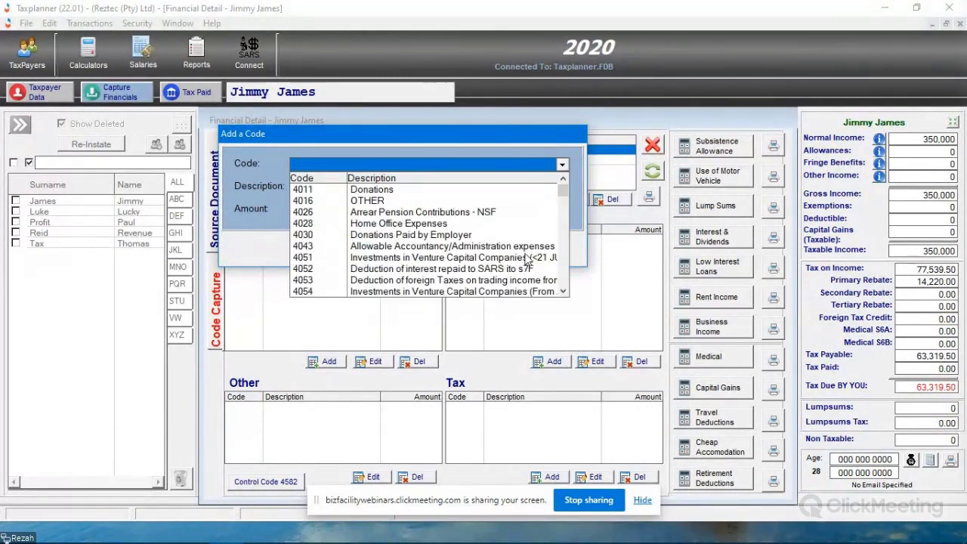
pyautogui.click(317, 191)
pyautogui.write('15000')
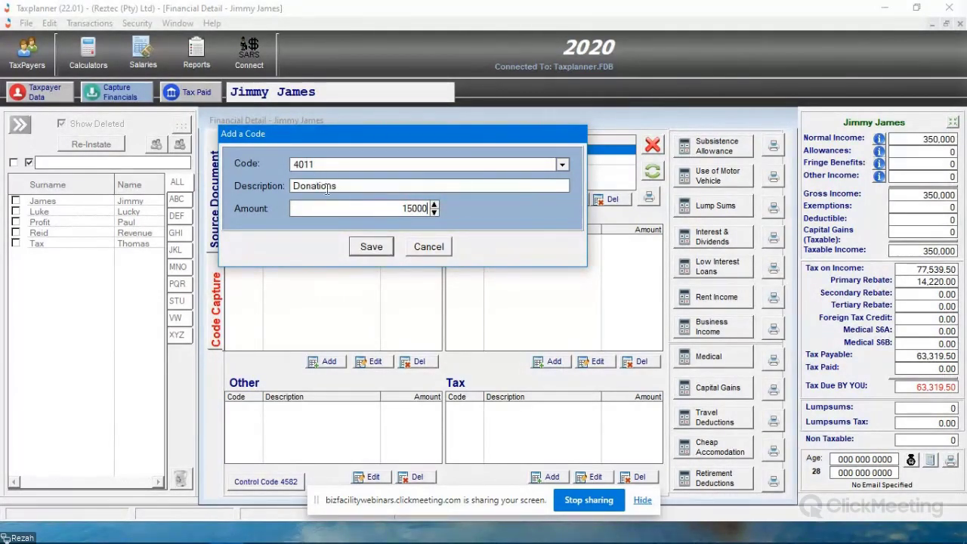
# - Extend the deduction's description to Donations - Child welfare, save it and select the new entry
pyautogui.moveTo(353, 187); pyautogui.dragTo(94, 181)
pyautogui.click(369, 189)
pyautogui.write('- Child ')
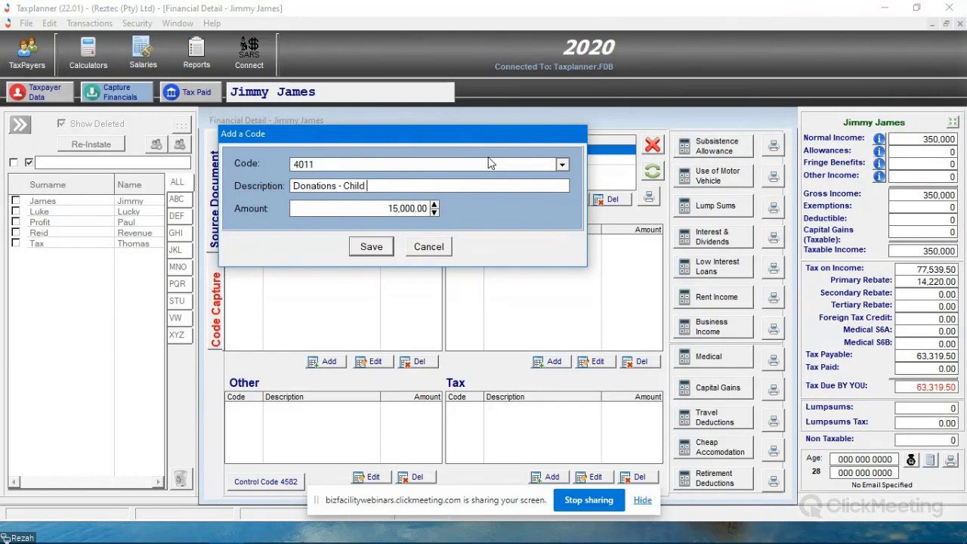
pyautogui.write('welfare')
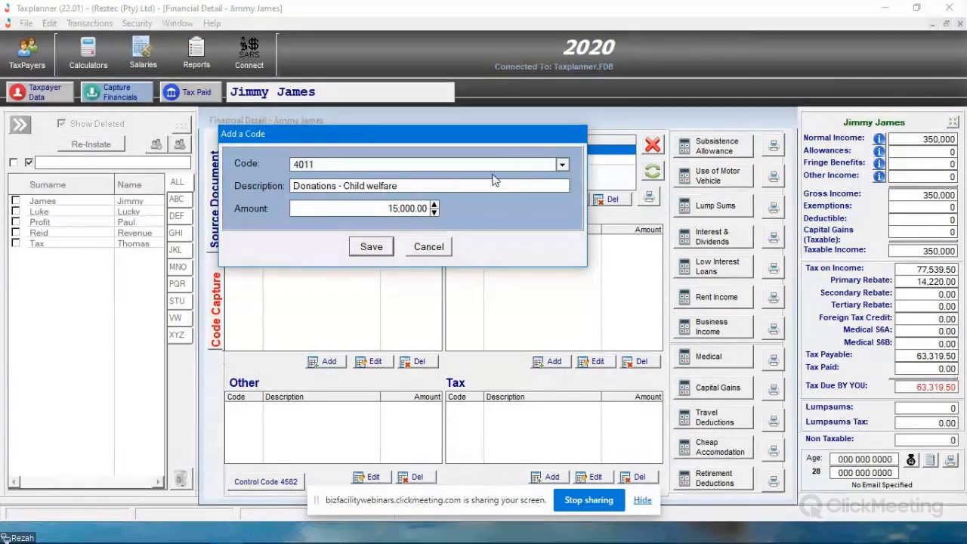
pyautogui.click(372, 252)
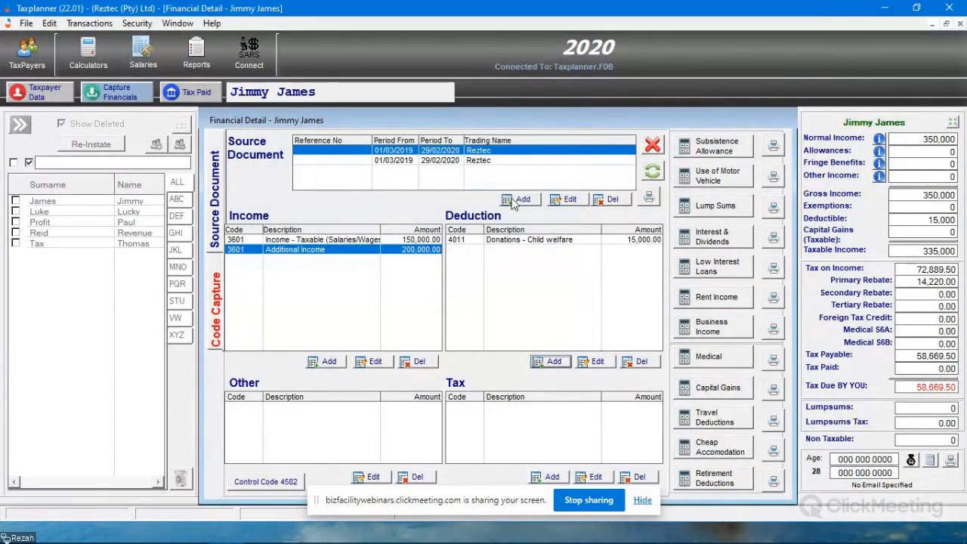
pyautogui.click(519, 239)
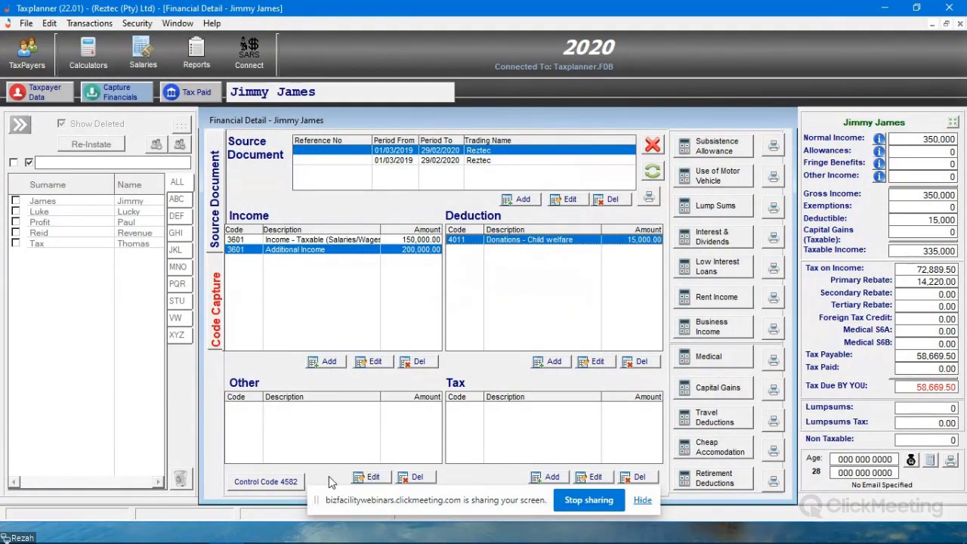
# - Examine the list of codes offered for a new tax entry on the first Reztec document, then cancel without adding one
pyautogui.click(332, 407)
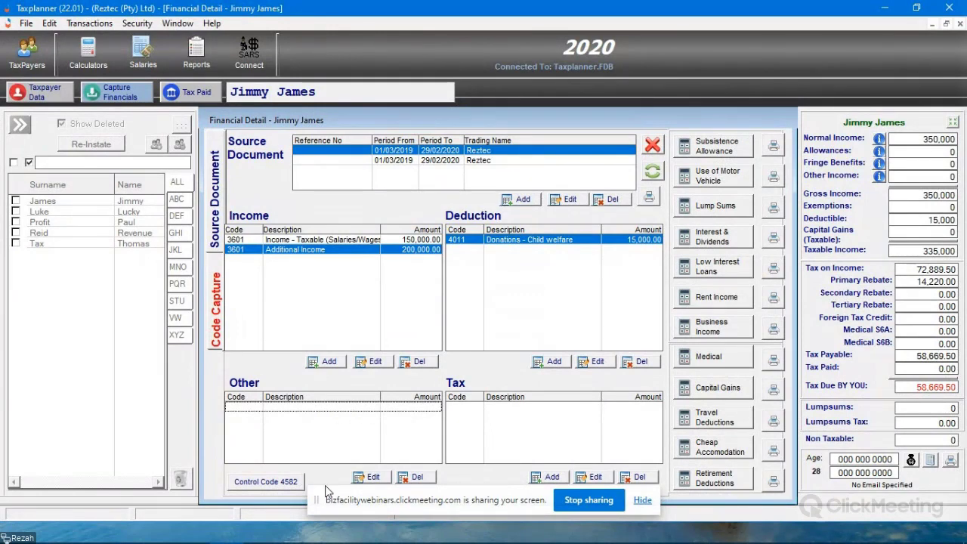
pyautogui.click(551, 475)
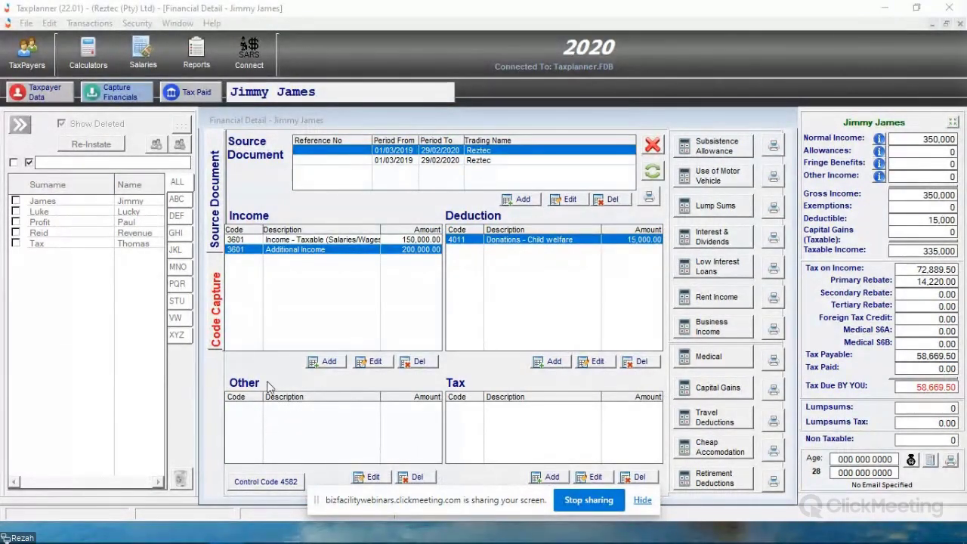
pyautogui.click(660, 145)
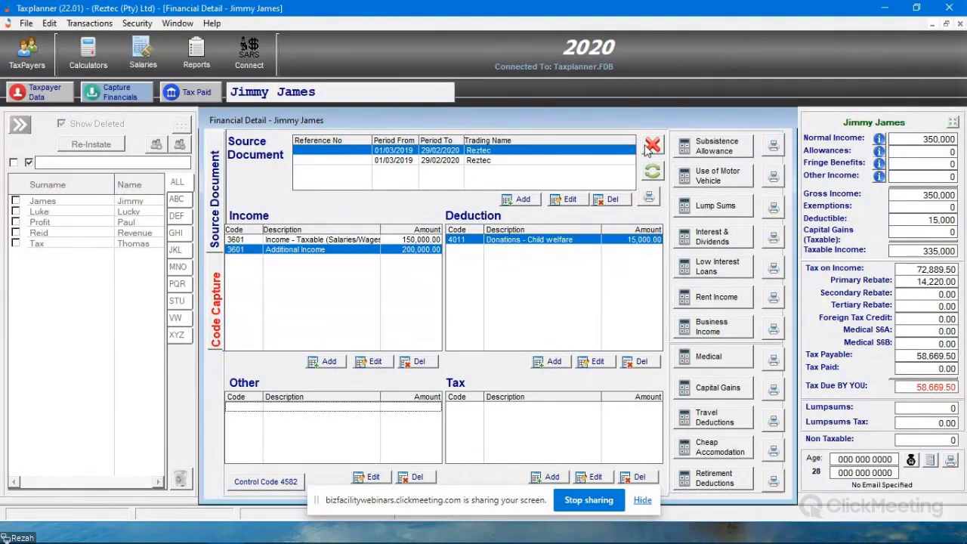
pyautogui.click(552, 477)
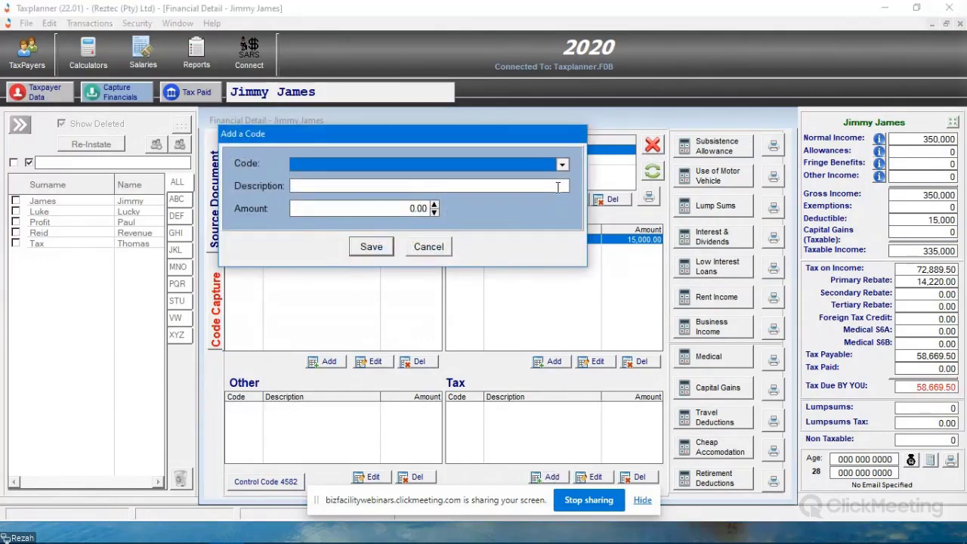
pyautogui.click(562, 166)
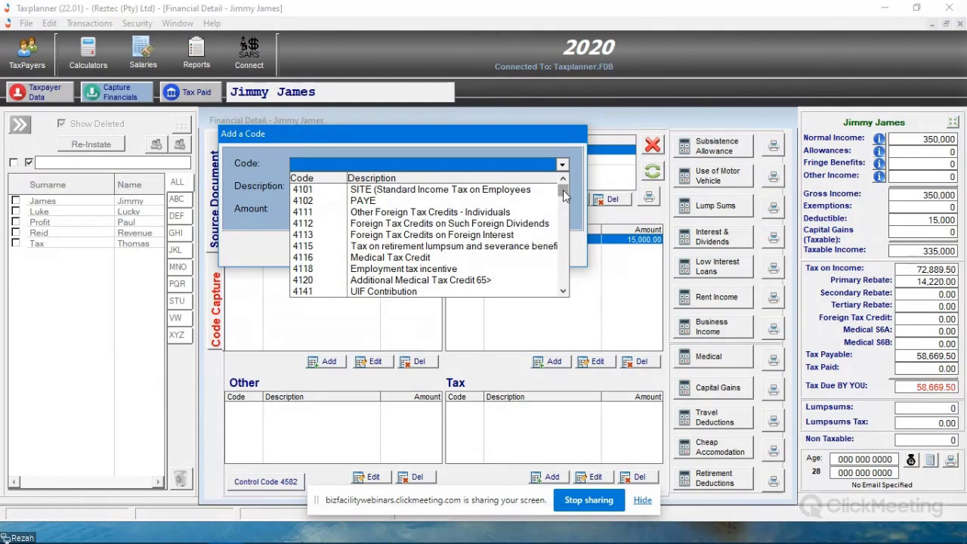
pyautogui.click(563, 191)
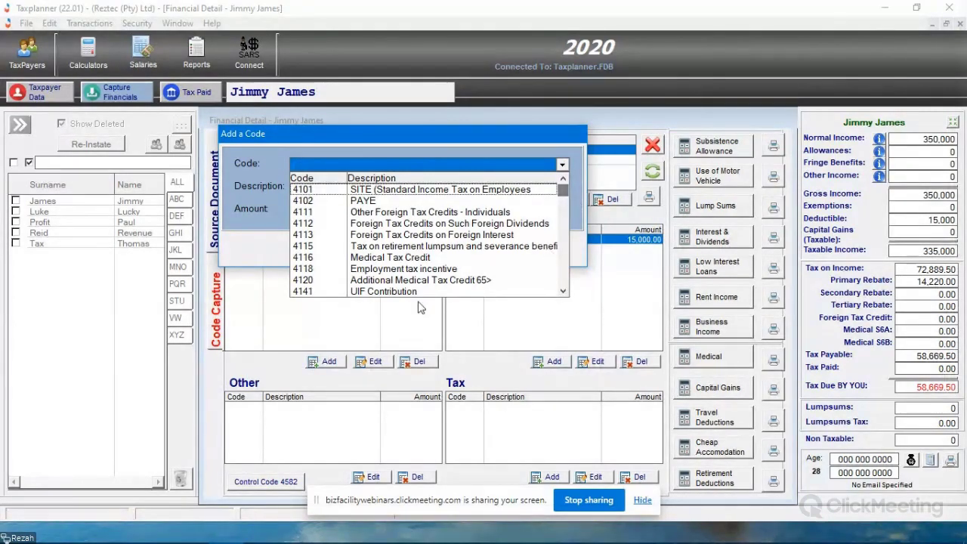
pyautogui.click(563, 291)
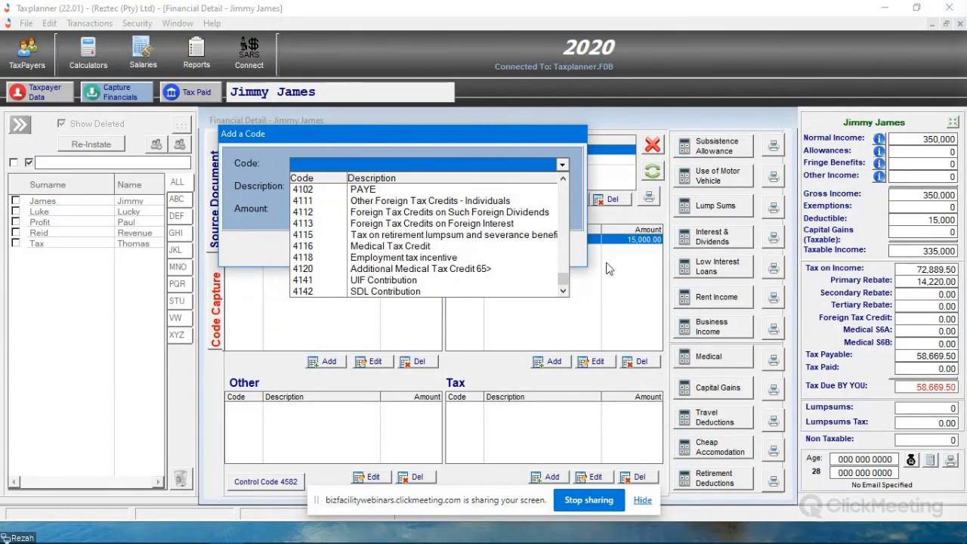
pyautogui.click(562, 164)
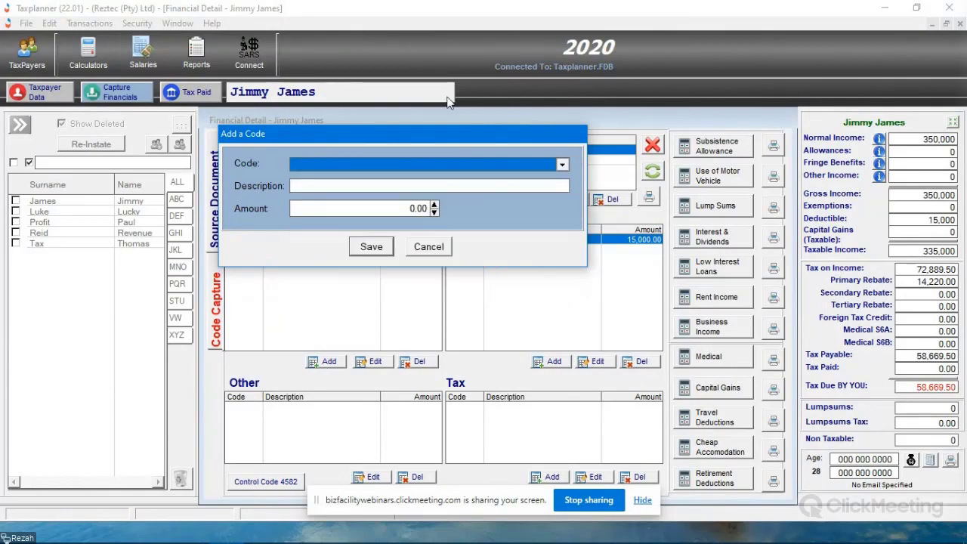
pyautogui.click(429, 247)
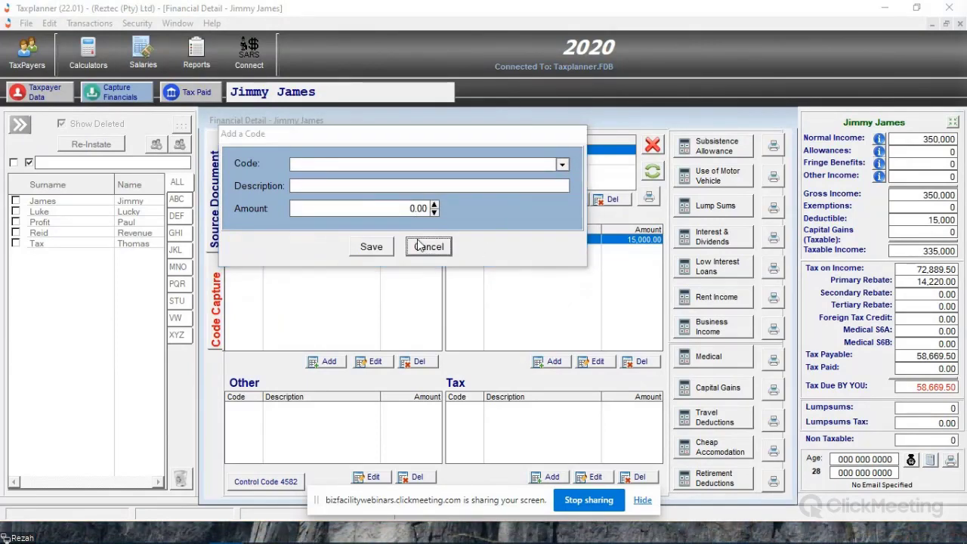
pyautogui.click(572, 239)
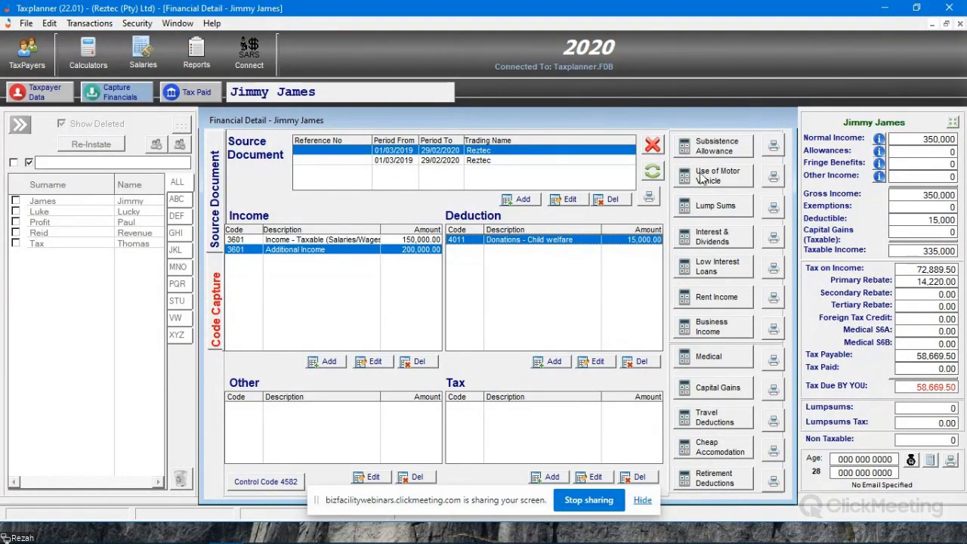
# - Start a subsistence allowance for a local trip on the first Reztec document with the description Trip to Client
pyautogui.click(710, 148)
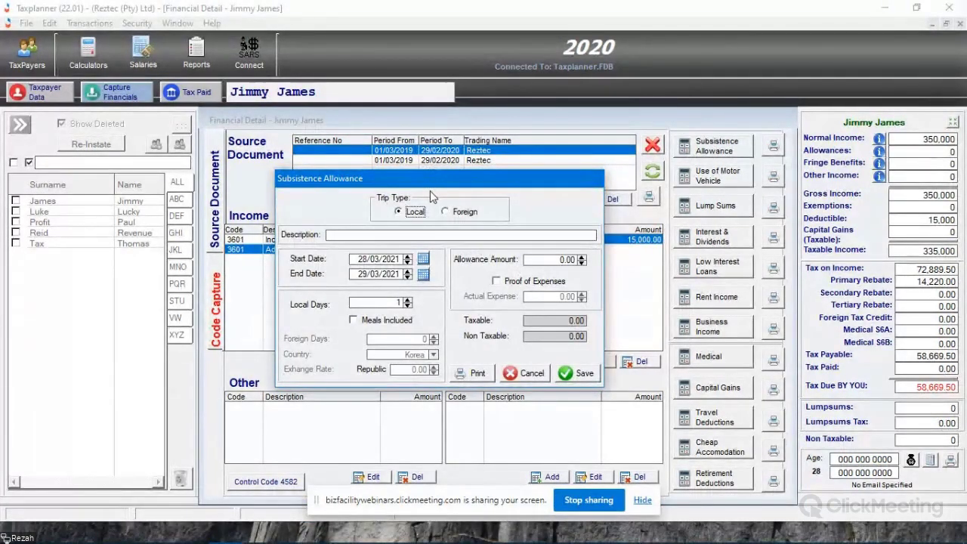
pyautogui.moveTo(427, 181); pyautogui.dragTo(422, 185)
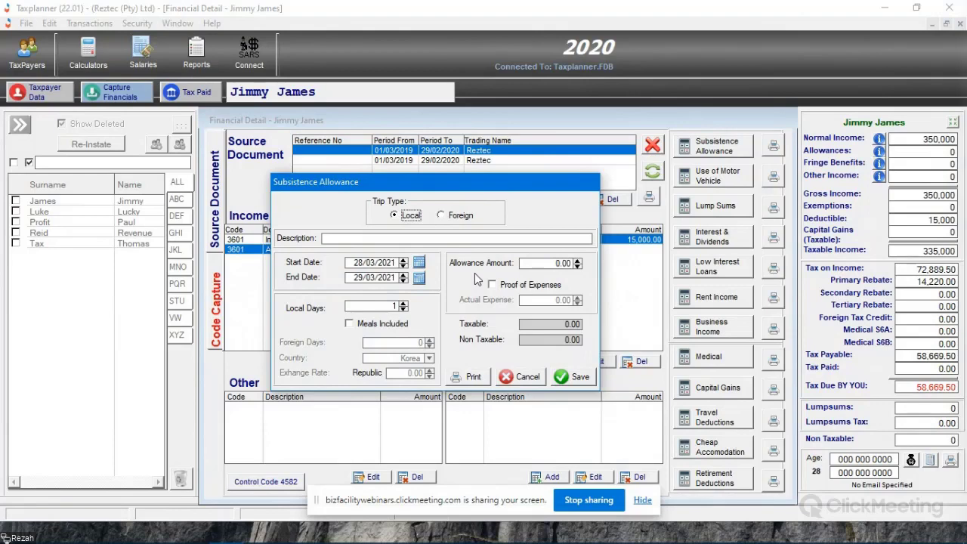
pyautogui.click(400, 238)
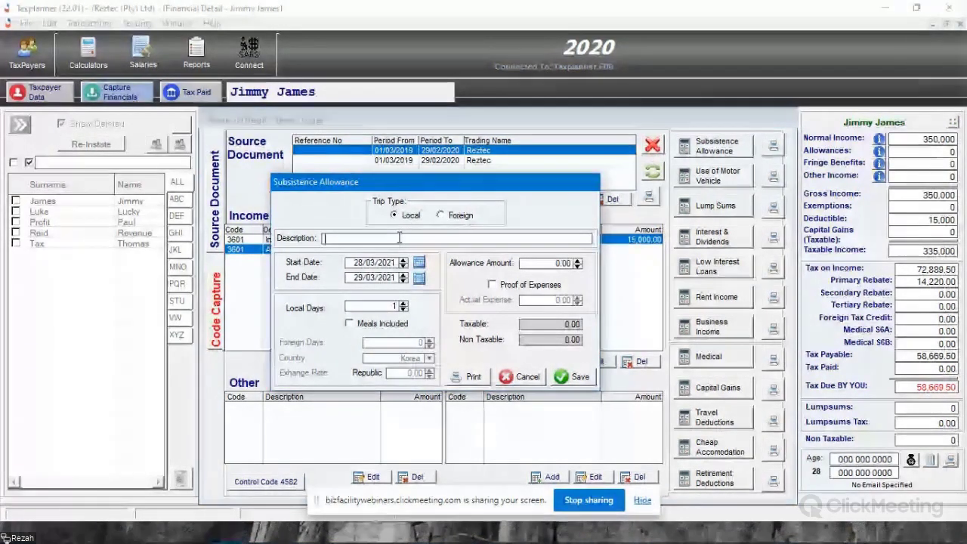
pyautogui.write('Trip ')
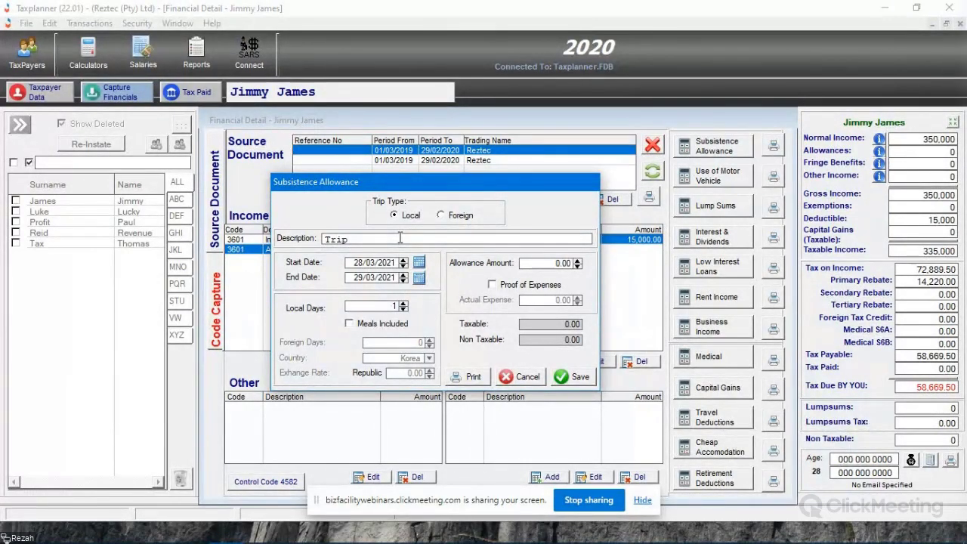
pyautogui.write('to Client')
# - Set the trip to 4 local days with meals included and enter an allowance amount of 1000
pyautogui.click(405, 305)
pyautogui.click(405, 304)
pyautogui.click(405, 305)
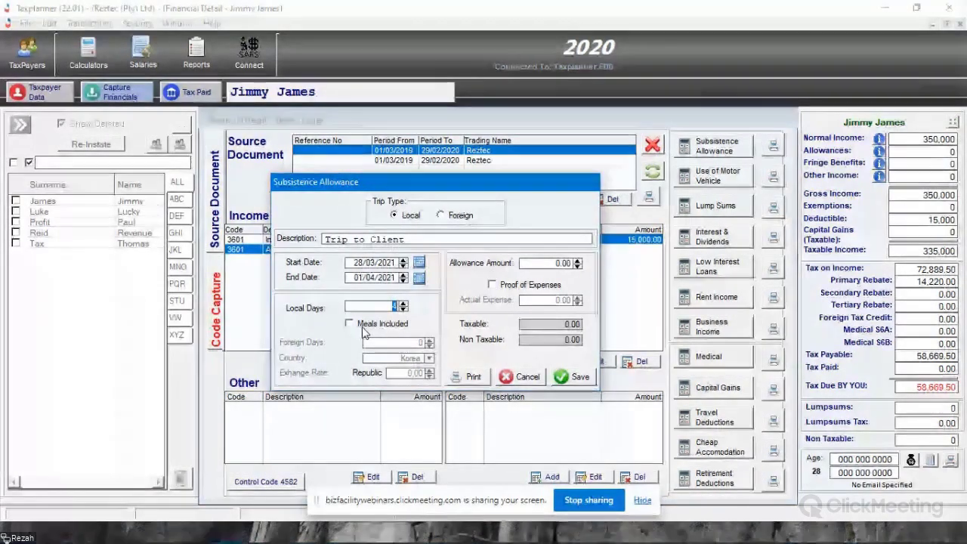
pyautogui.click(364, 325)
pyautogui.press('Tab')
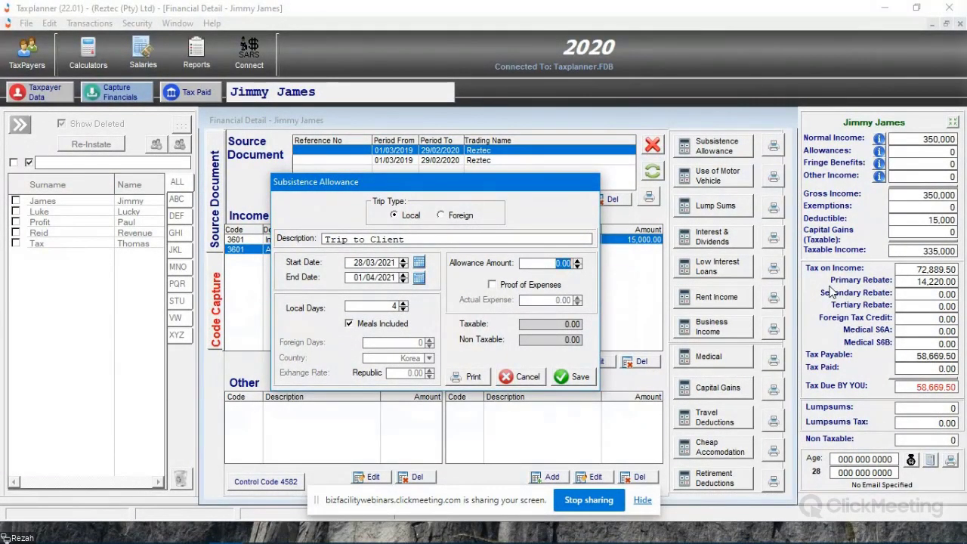
pyautogui.write('1000')
pyautogui.press('Tab')
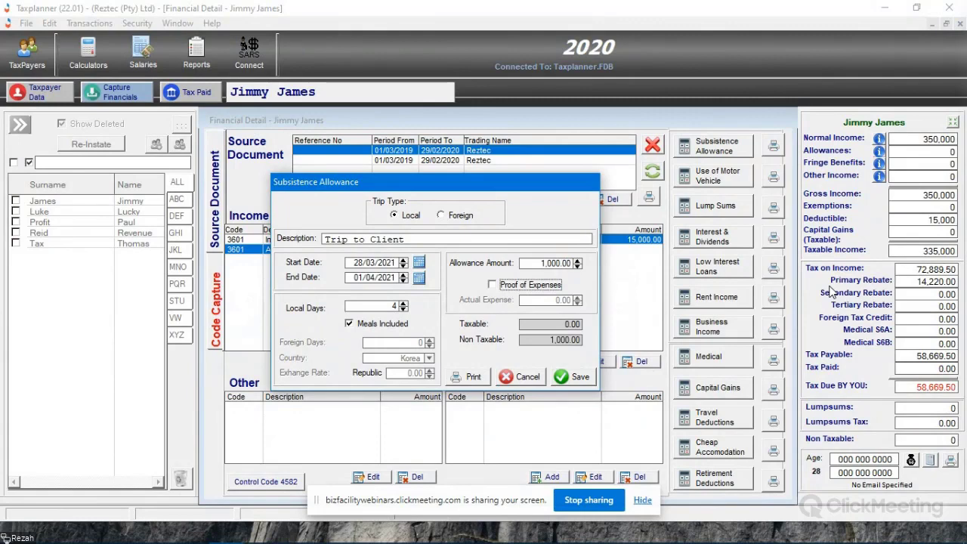
# - Change the allowance amount to 2000, save the subsistence allowance and select the resulting Trip to Client income lines in turn
pyautogui.hotkey('shift', 'Tab')
pyautogui.write('2000')
pyautogui.press('Tab')
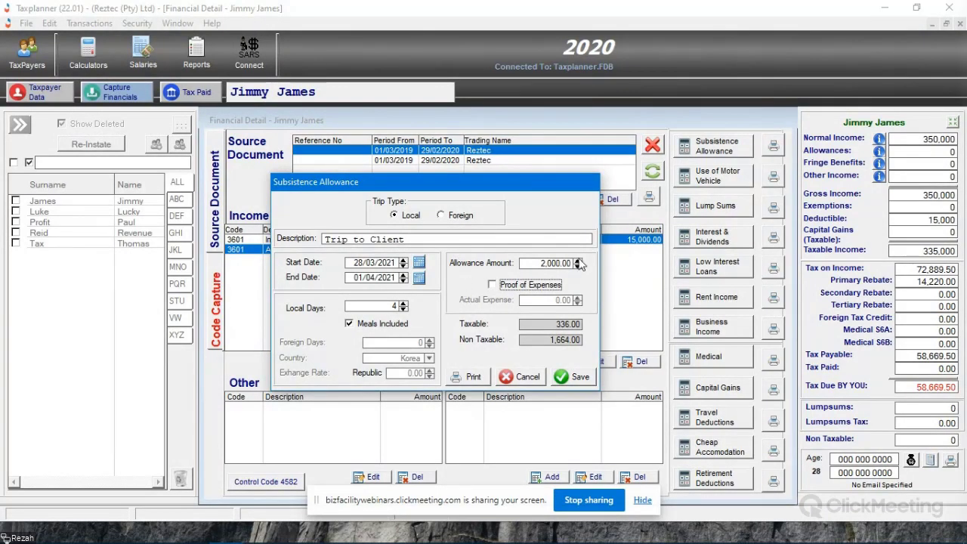
pyautogui.click(573, 376)
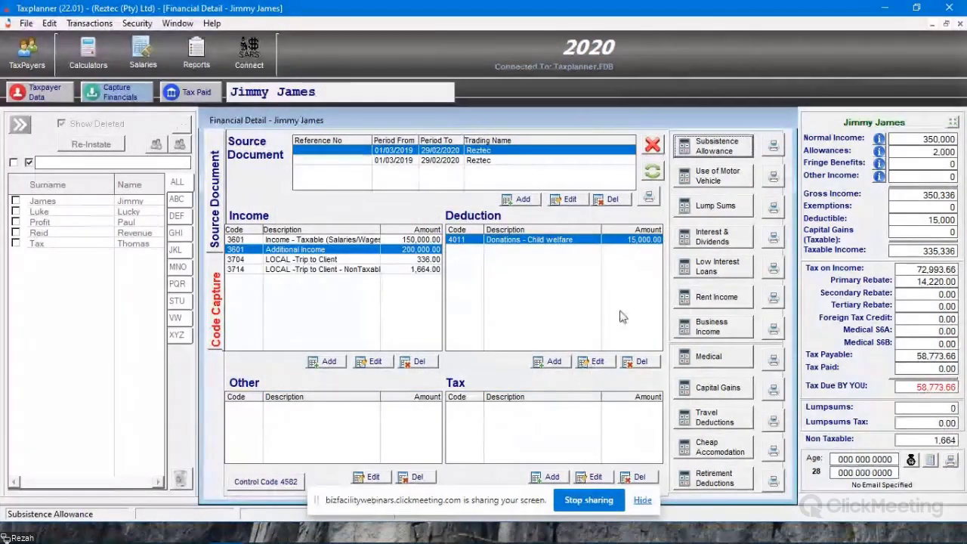
pyautogui.click(329, 259)
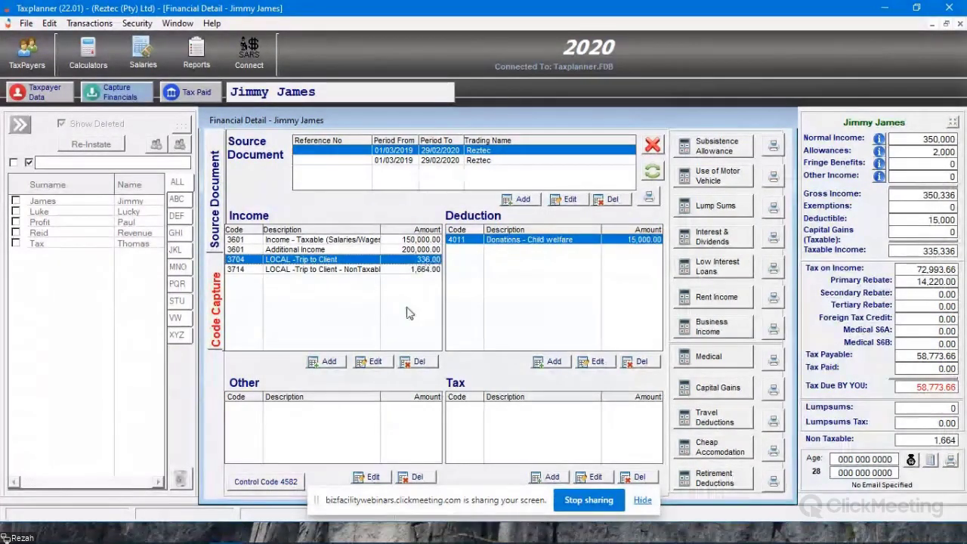
pyautogui.click(317, 269)
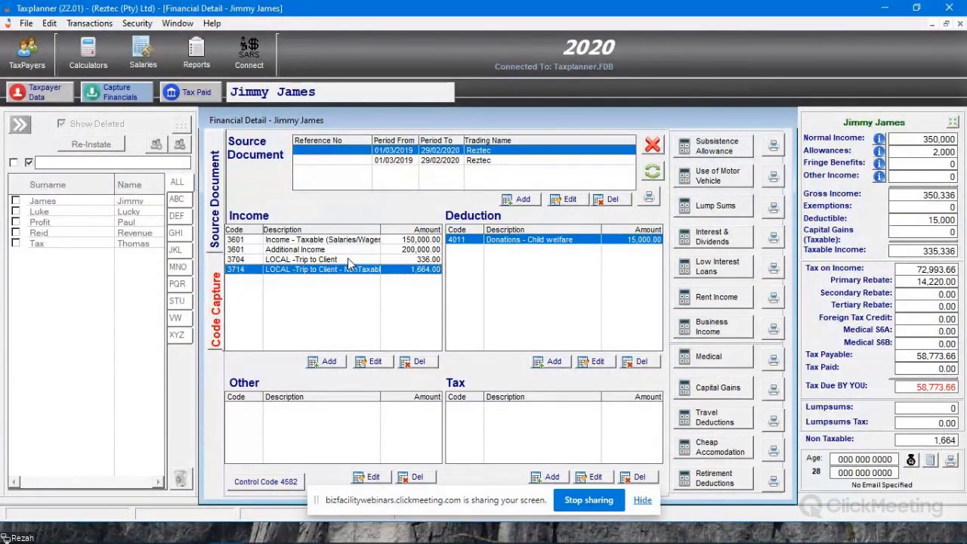
# - Reopen the captured Trip to Client subsistence allowance for review and close it without making changes
pyautogui.click(717, 151)
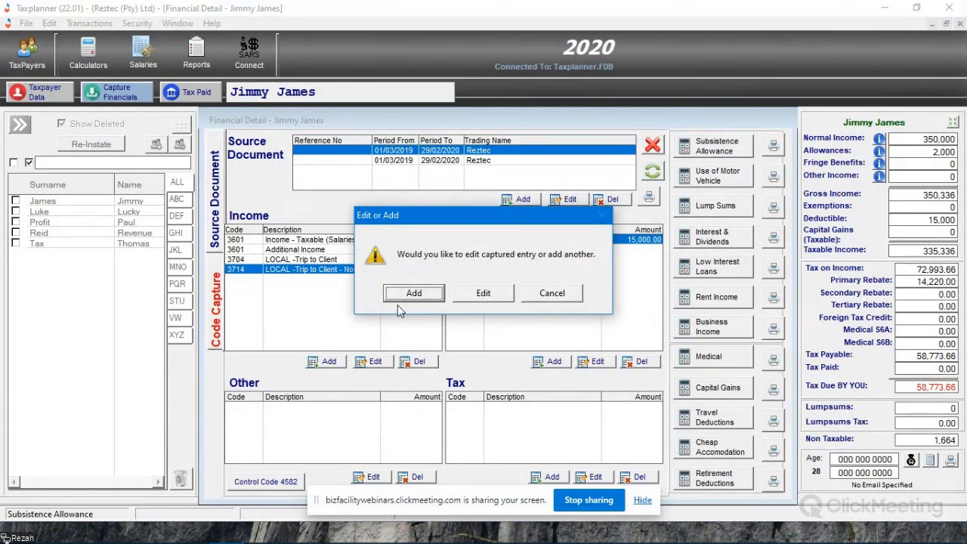
pyautogui.click(552, 295)
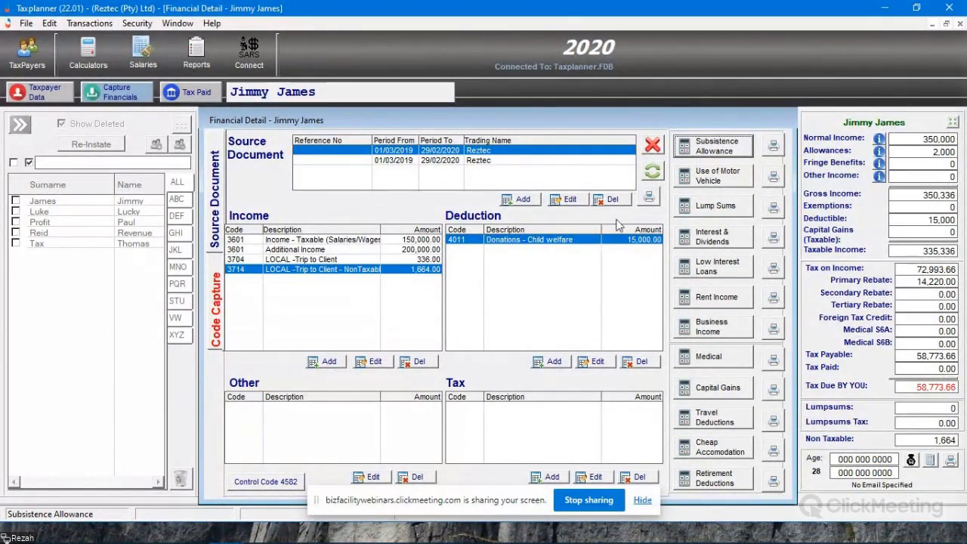
pyautogui.click(730, 148)
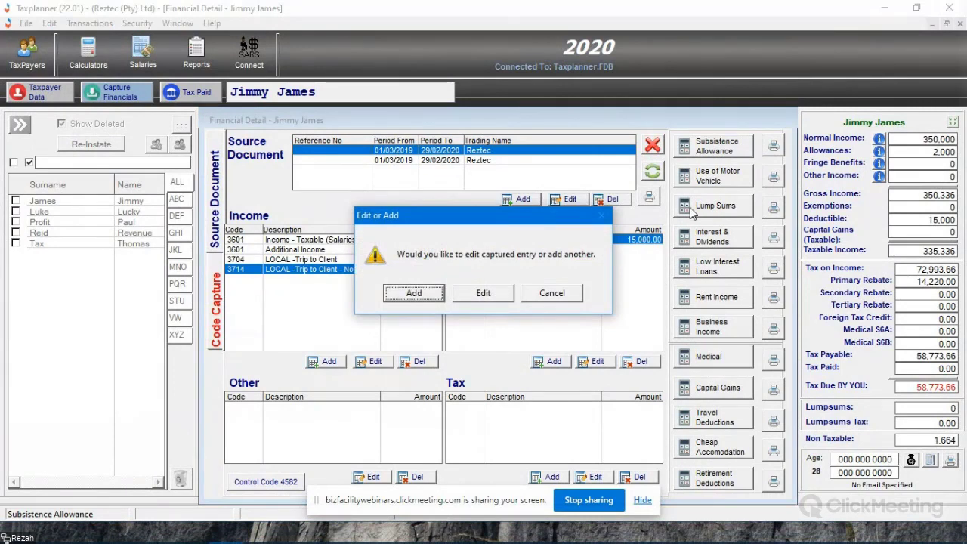
pyautogui.moveTo(495, 219); pyautogui.dragTo(521, 192)
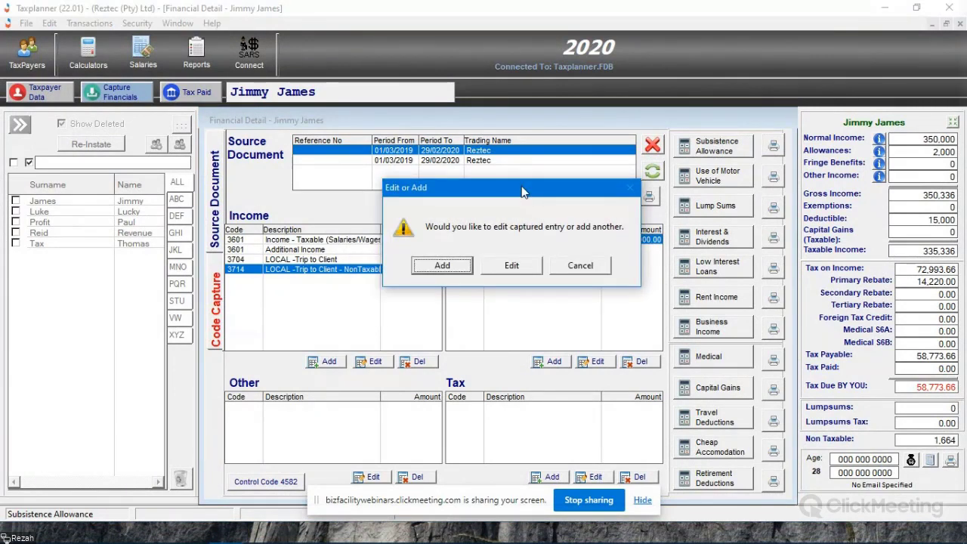
pyautogui.click(512, 265)
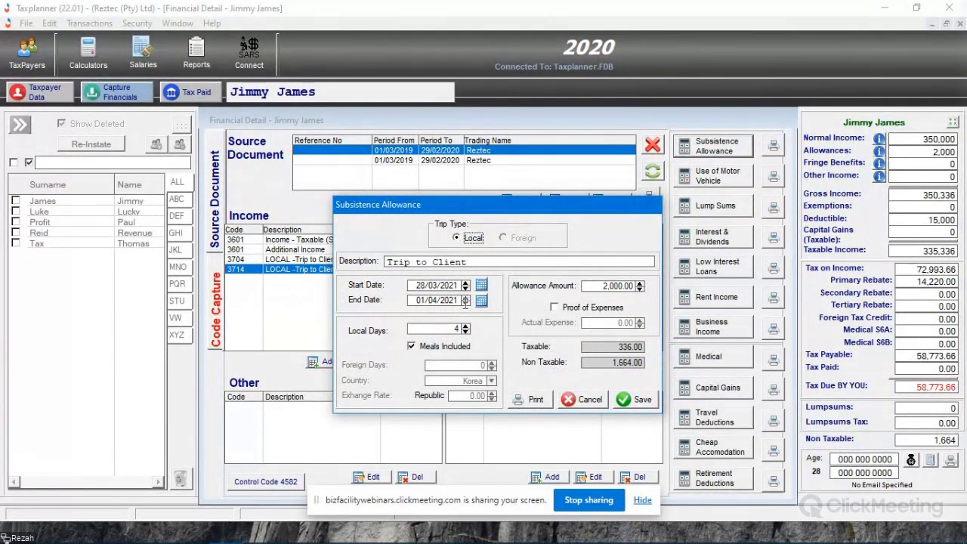
pyautogui.click(597, 402)
pyautogui.click(718, 176)
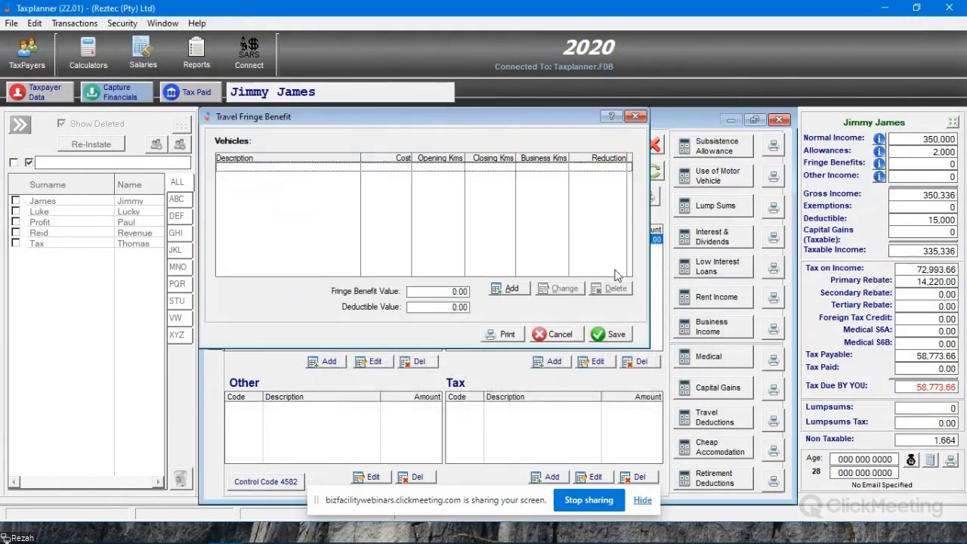
pyautogui.click(545, 337)
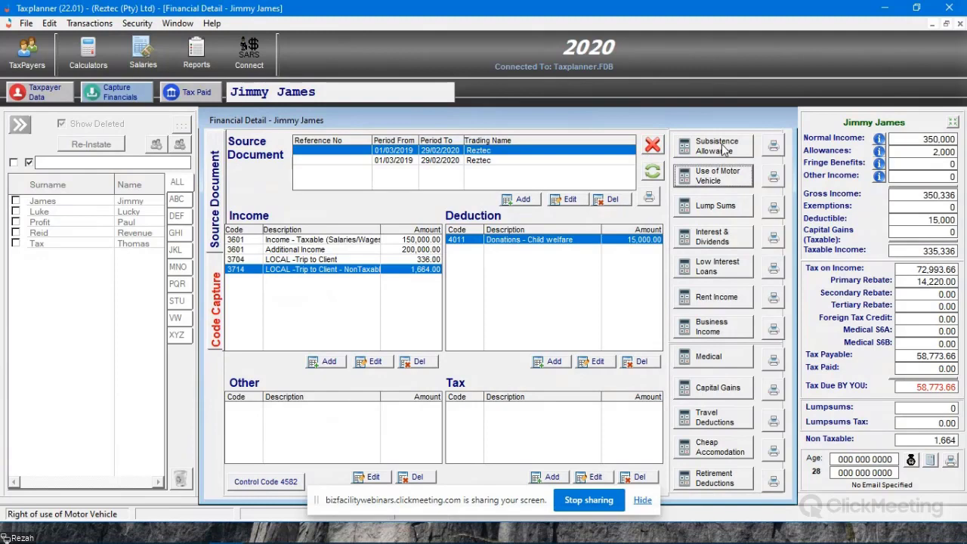
# - Add another subsistence allowance with the trip type Foreign and the description Trip to Egypt
pyautogui.click(723, 150)
pyautogui.click(410, 292)
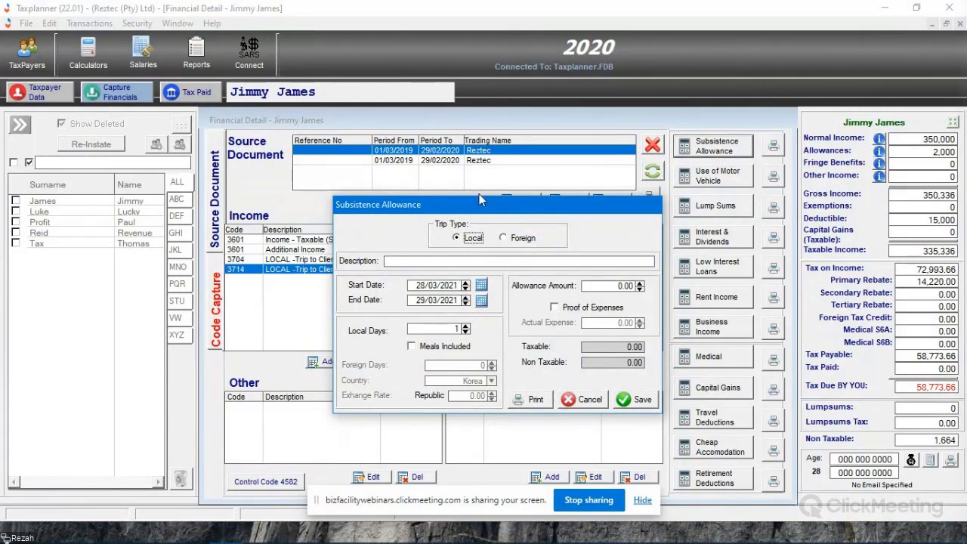
pyautogui.click(503, 238)
pyautogui.click(470, 261)
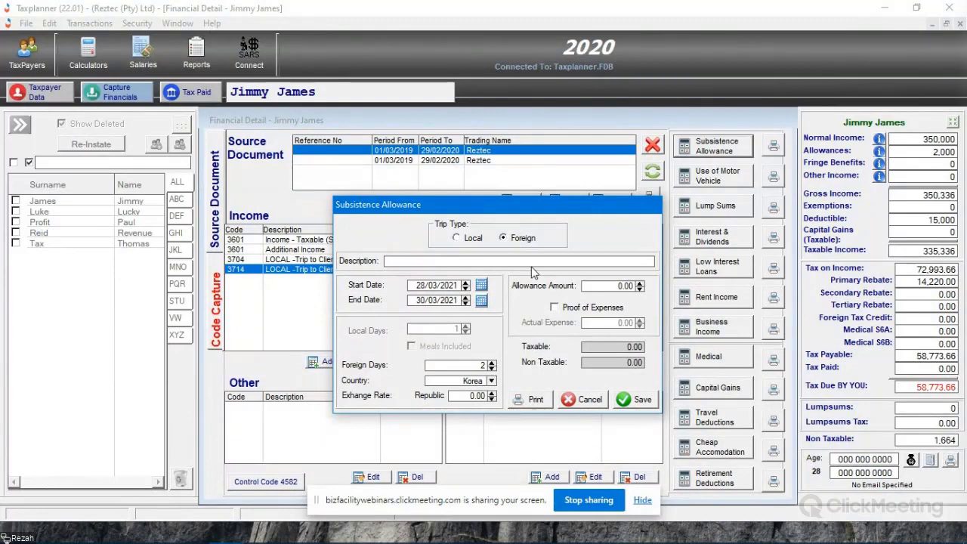
pyautogui.write('Trip to Egypt')
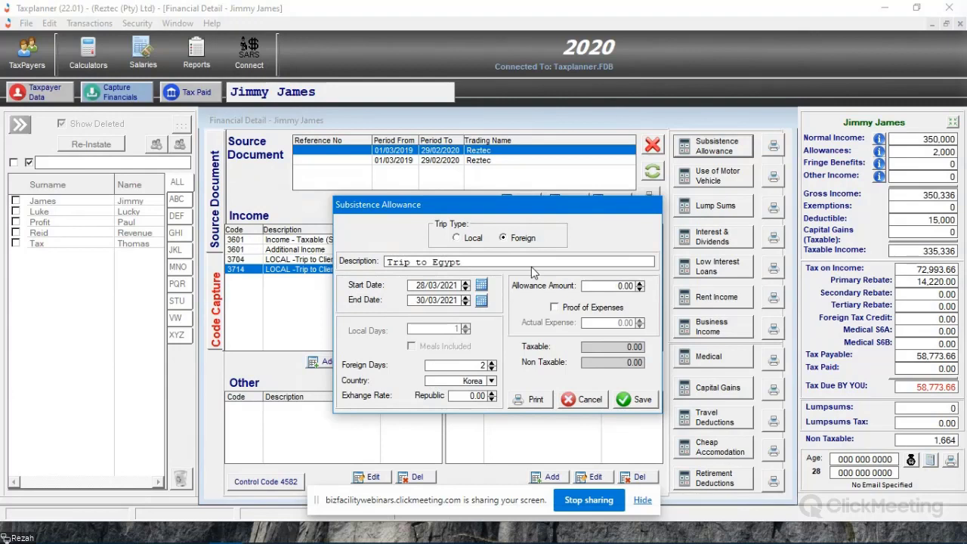
pyautogui.press('Tab')
# - Set the Trip to Egypt allowance to 5 foreign days and choose Egypt as the country
pyautogui.click(491, 362)
pyautogui.click(491, 363)
pyautogui.click(491, 381)
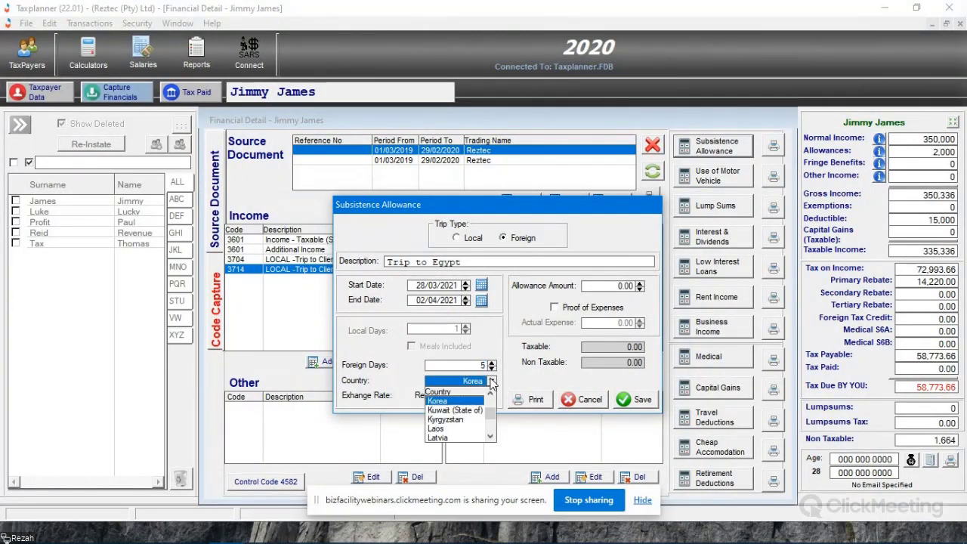
pyautogui.press('e')
pyautogui.click(491, 381)
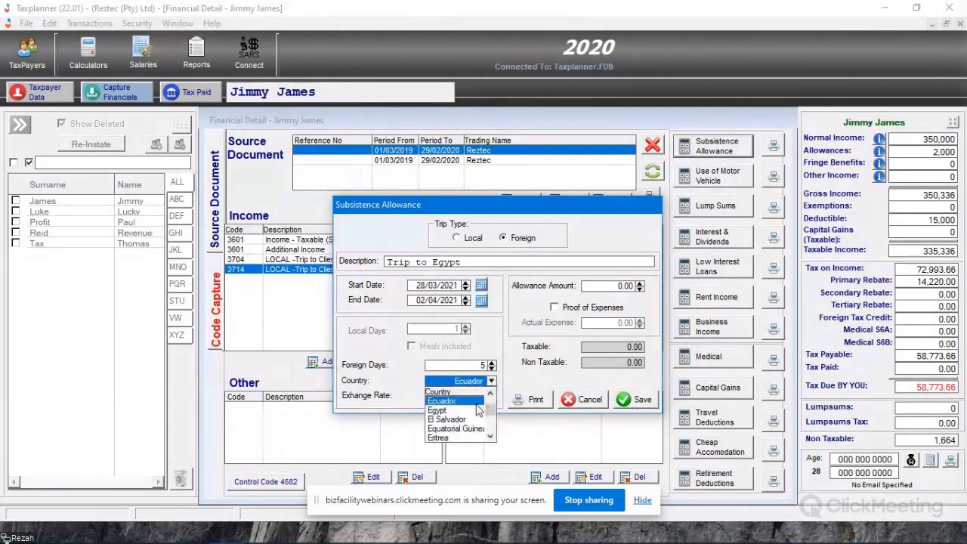
pyautogui.click(464, 399)
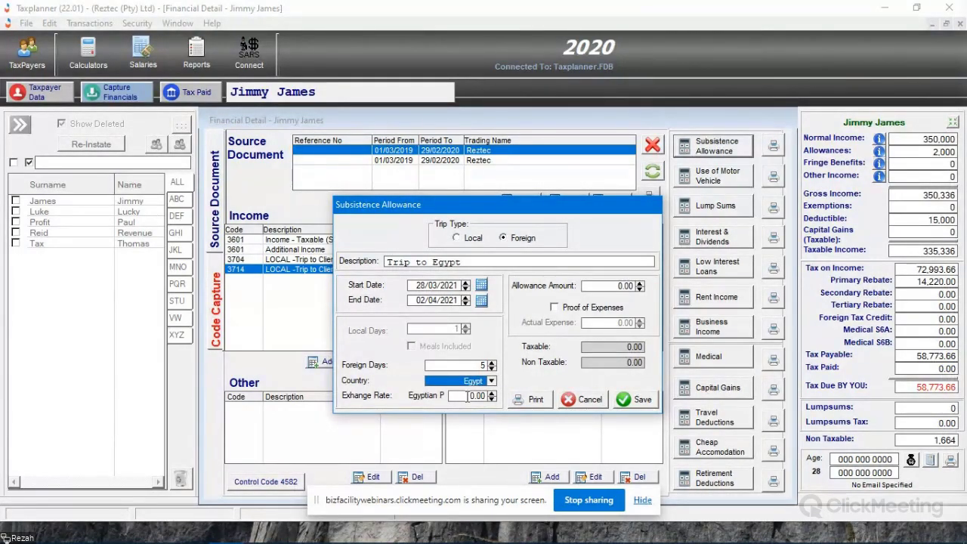
# - Enter an exchange rate of 0.95 and an allowance amount of 5000 for the Egypt trip, and save the subsistence allowance
pyautogui.click(470, 395)
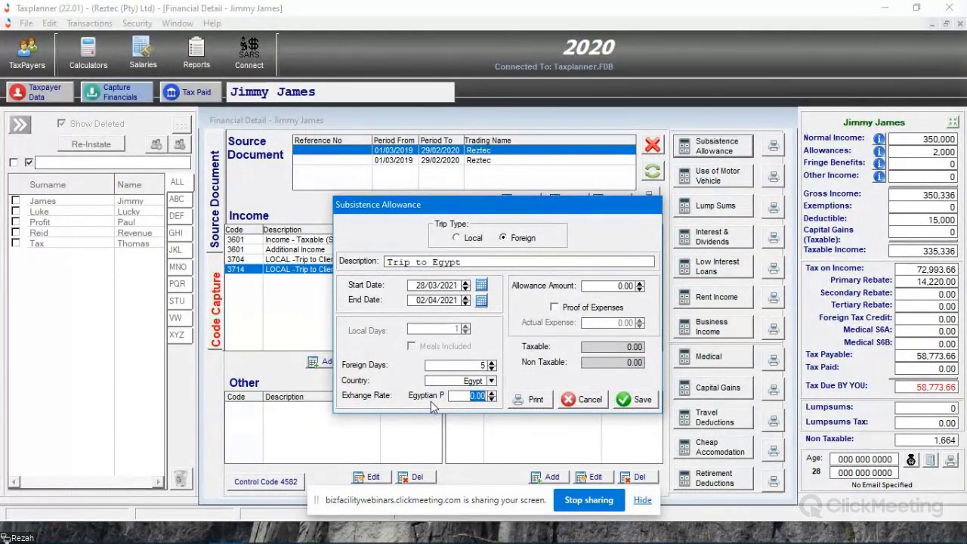
pyautogui.write('.95')
pyautogui.hotkey('shift', 'Tab')
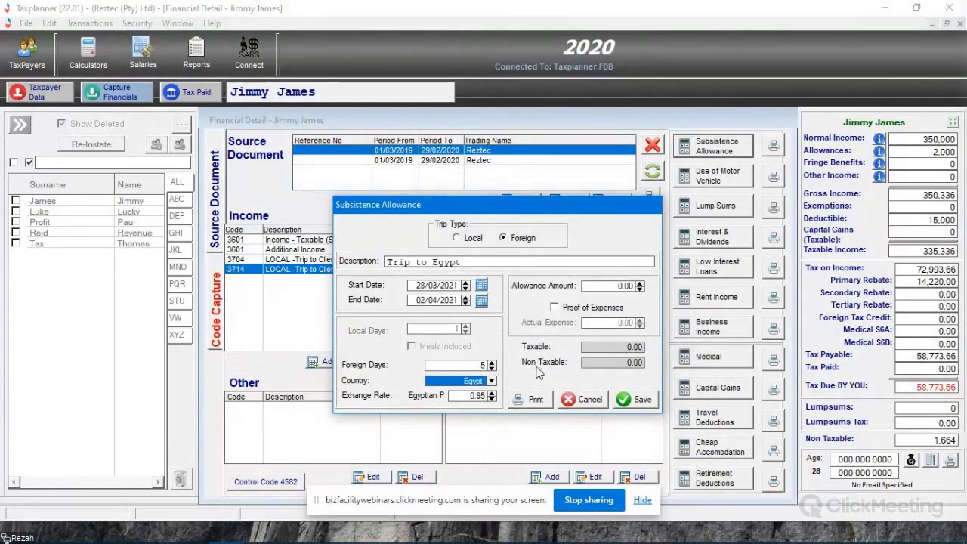
pyautogui.click(618, 285)
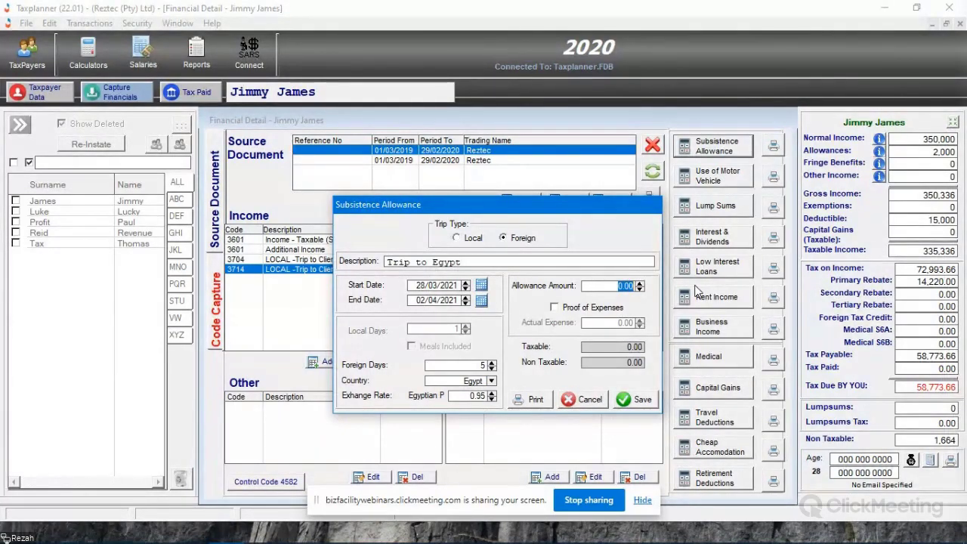
pyautogui.write('5000')
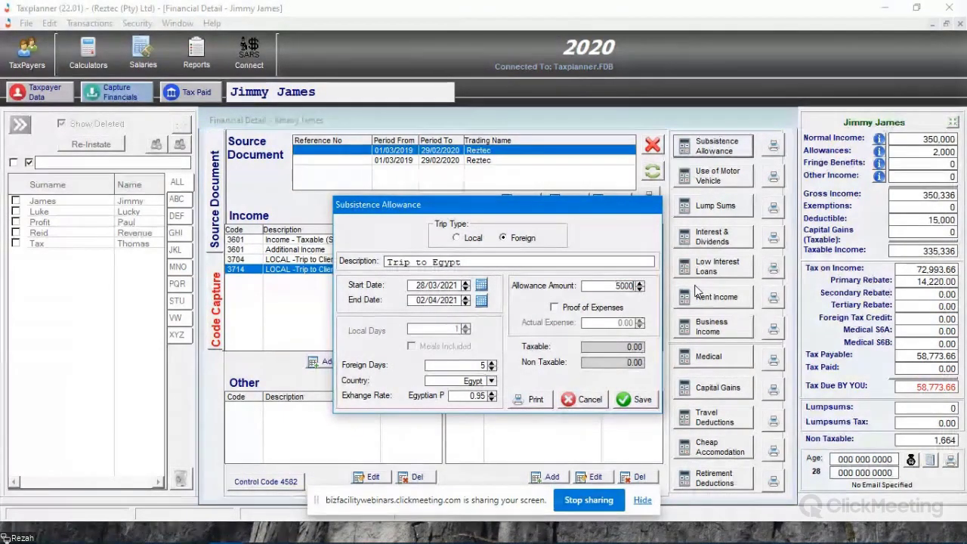
pyautogui.press('Tab')
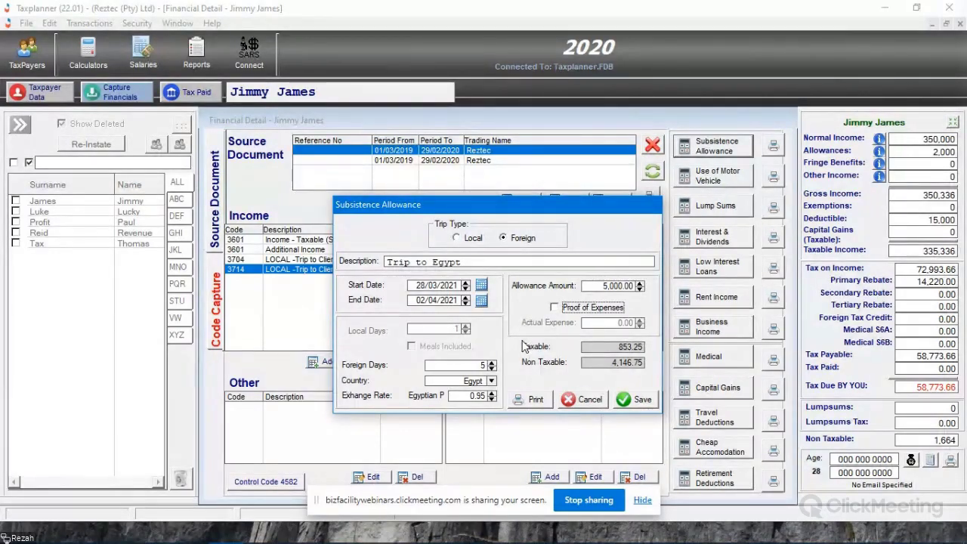
pyautogui.click(633, 400)
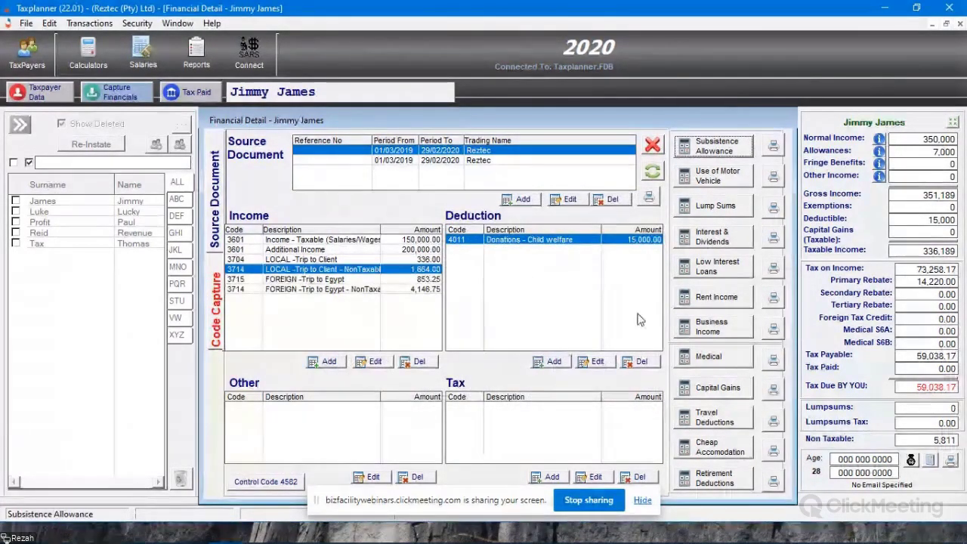
# - Select the taxable and non-taxable Trip to Egypt income lines in turn to compare their codes and amounts
pyautogui.click(311, 279)
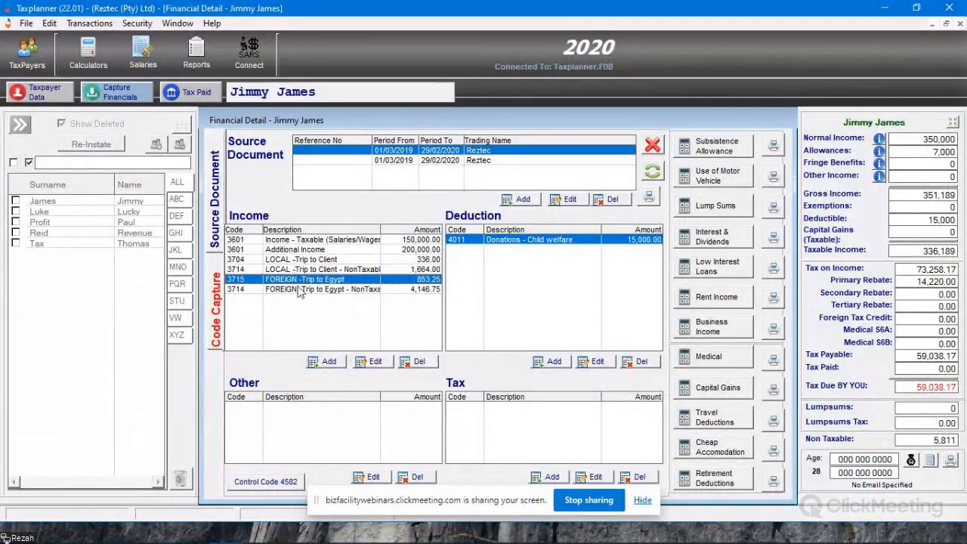
pyautogui.click(323, 292)
pyautogui.click(322, 281)
pyautogui.click(324, 291)
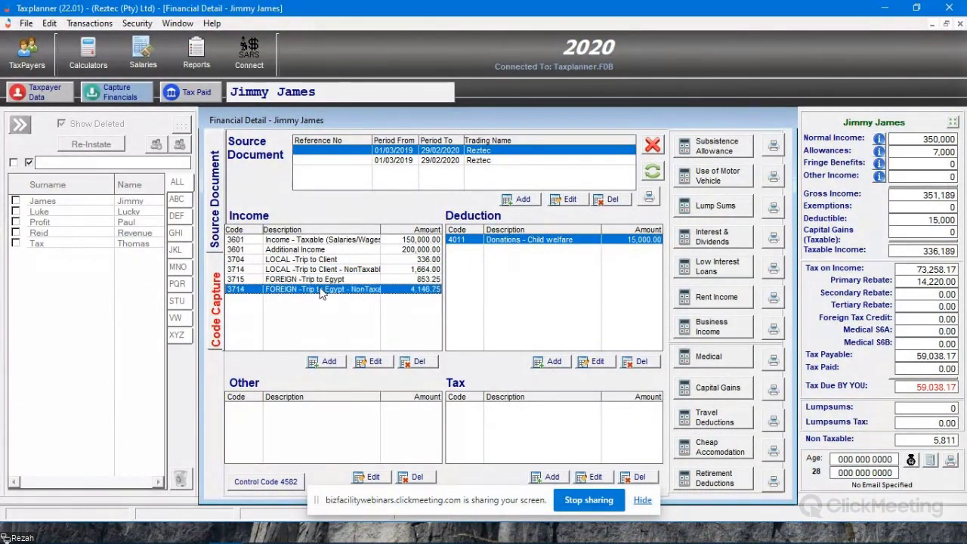
pyautogui.click(322, 282)
pyautogui.click(324, 291)
# - Preview the subsistence Allowance Report, read through the local and foreign trip information, and close the preview
pyautogui.click(773, 145)
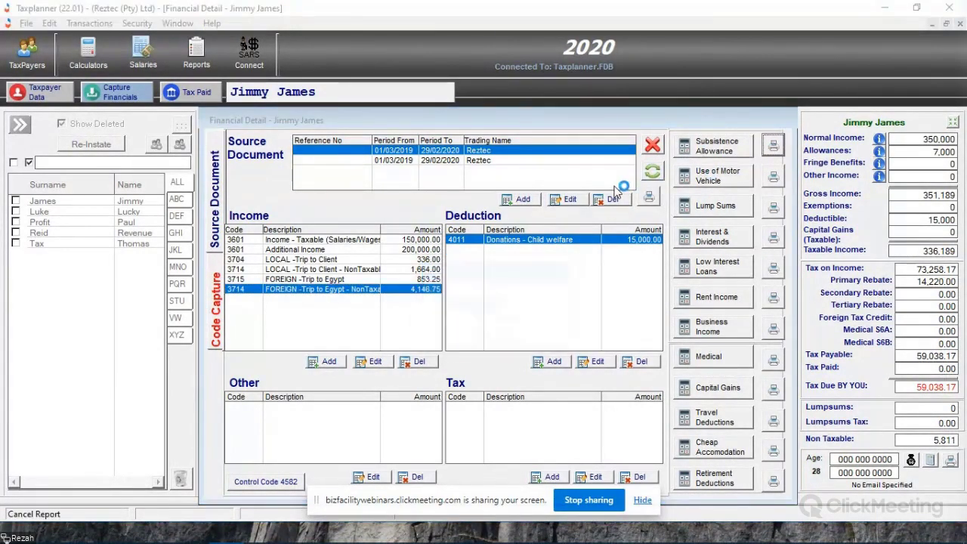
pyautogui.scroll(-2, 393, 261)
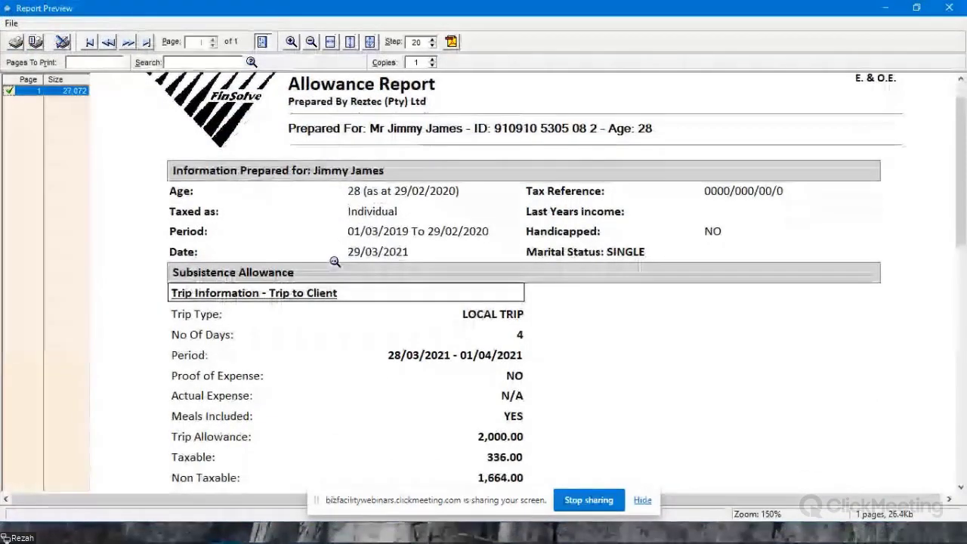
pyautogui.scroll(-3, 334, 260)
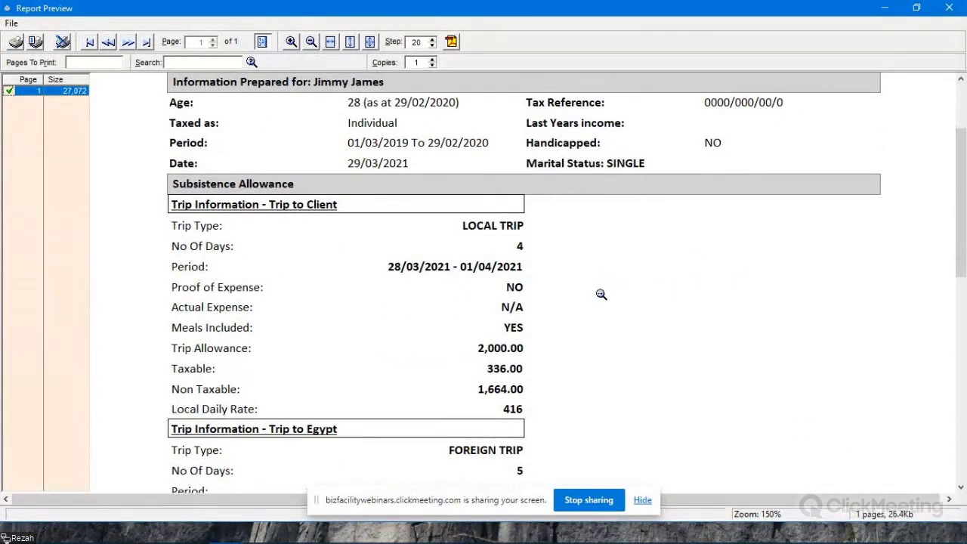
pyautogui.scroll(-3, 620, 293)
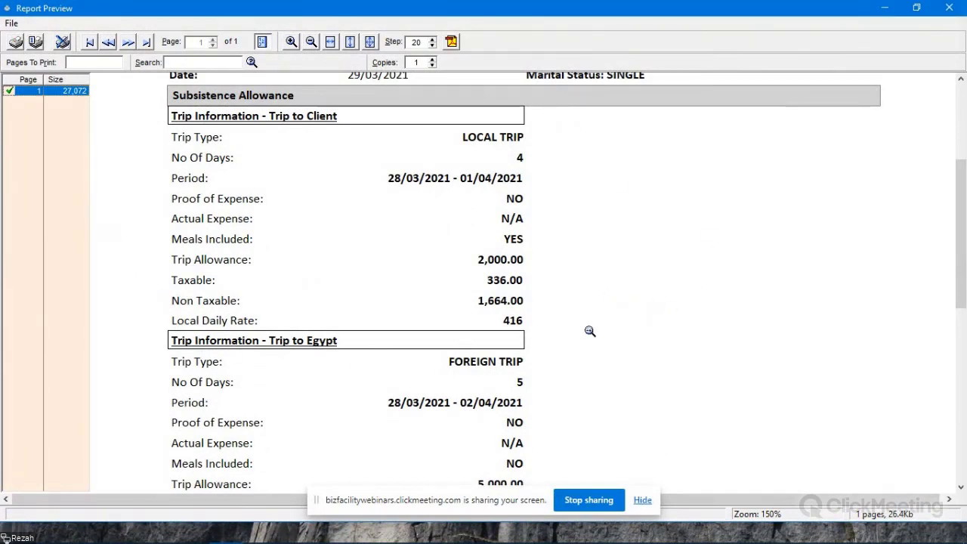
pyautogui.scroll(3, 642, 291)
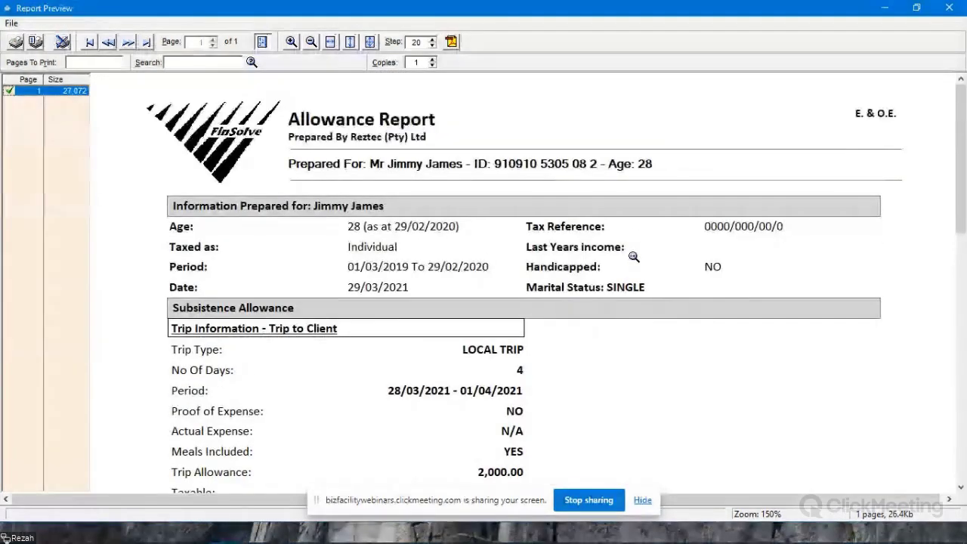
pyautogui.click(947, 7)
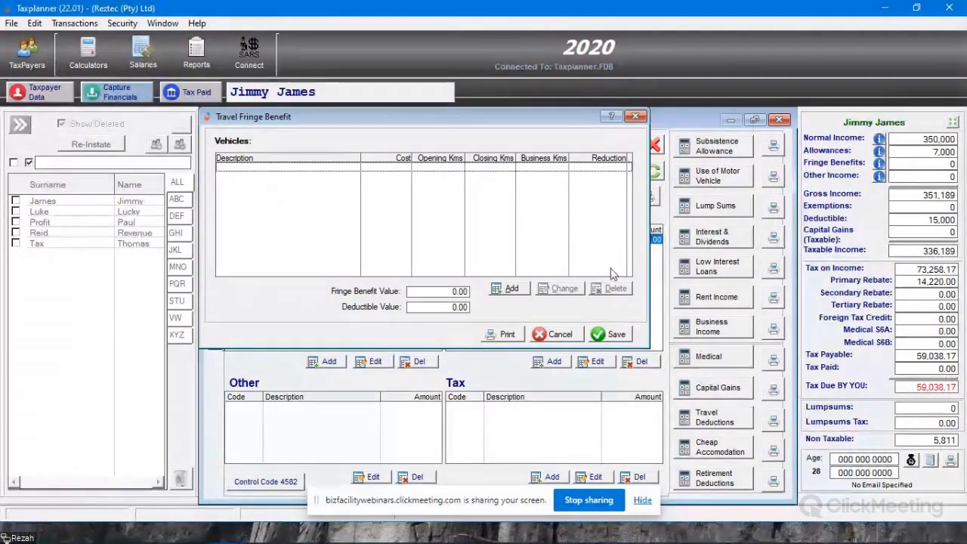
# - Add a vehicle to the Travel Fringe Benefit calculator with the description Company Vehicle and a maintenance plan
pyautogui.moveTo(405, 123); pyautogui.dragTo(397, 153)
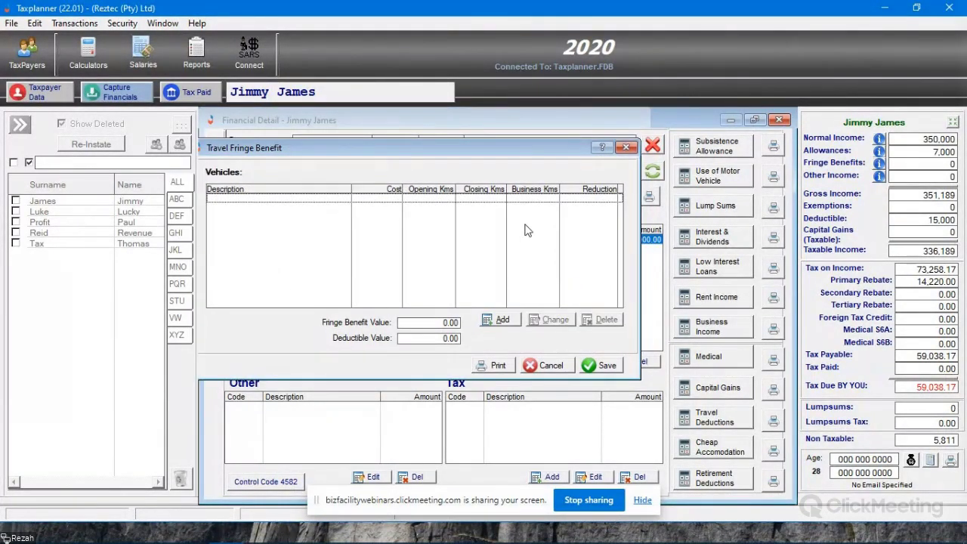
pyautogui.click(499, 322)
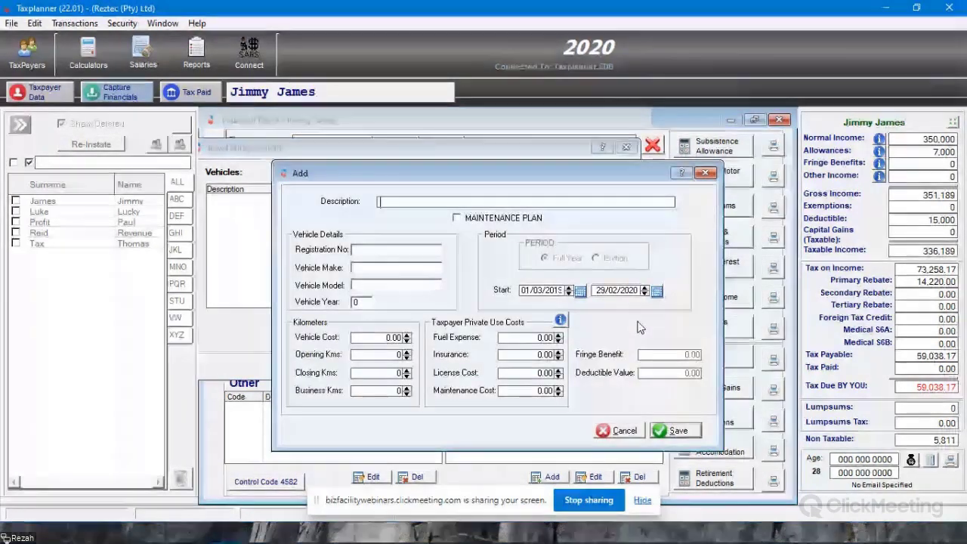
pyautogui.write('Compan')
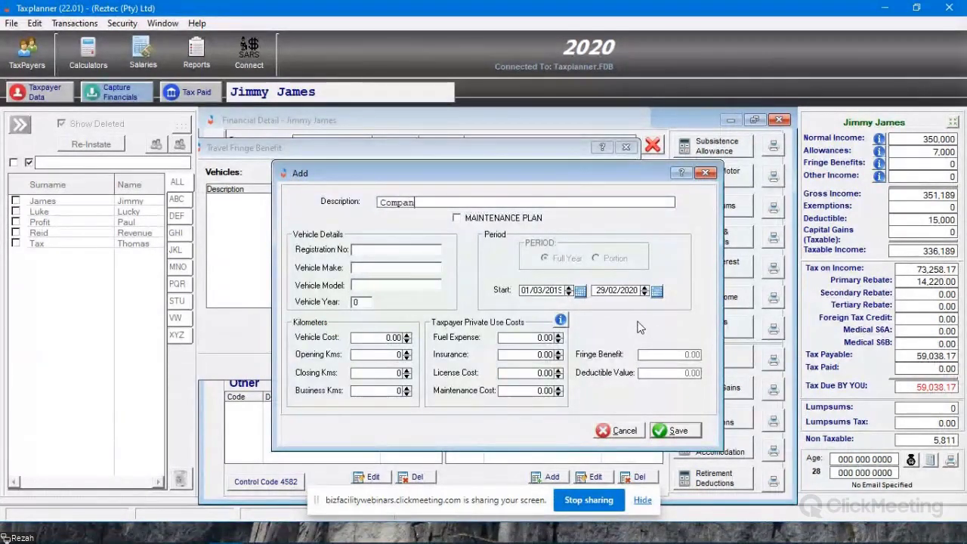
pyautogui.write('y Vehicle')
pyautogui.click(455, 218)
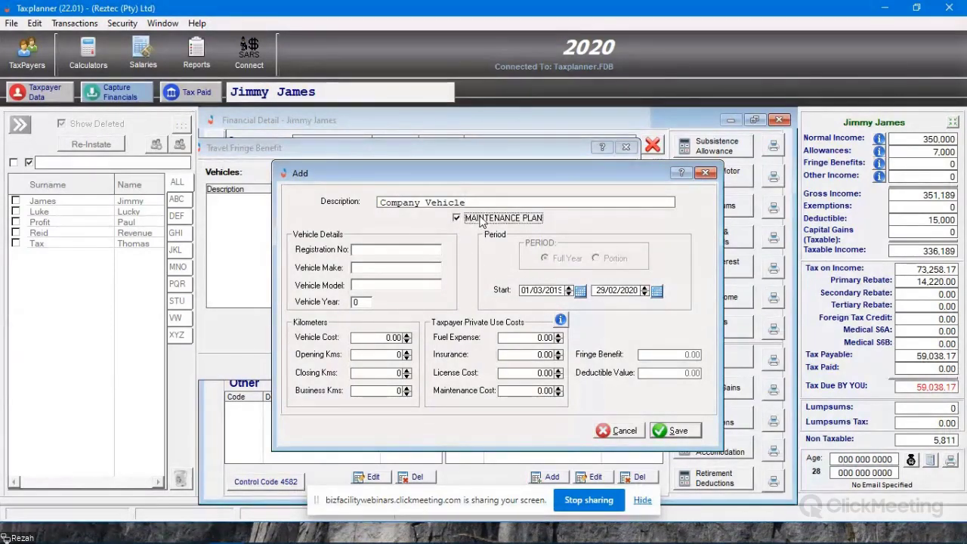
# - Fill in the vehicle details with registration number CA007, make Aston Martin, model DB5 and year 1964
pyautogui.click(420, 250)
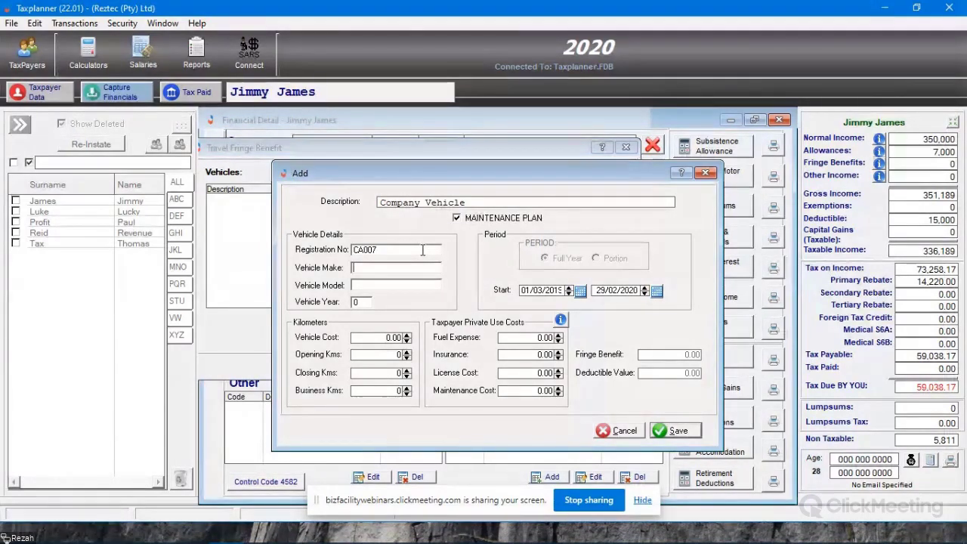
pyautogui.press('Tab')
pyautogui.write('Aston Martin')
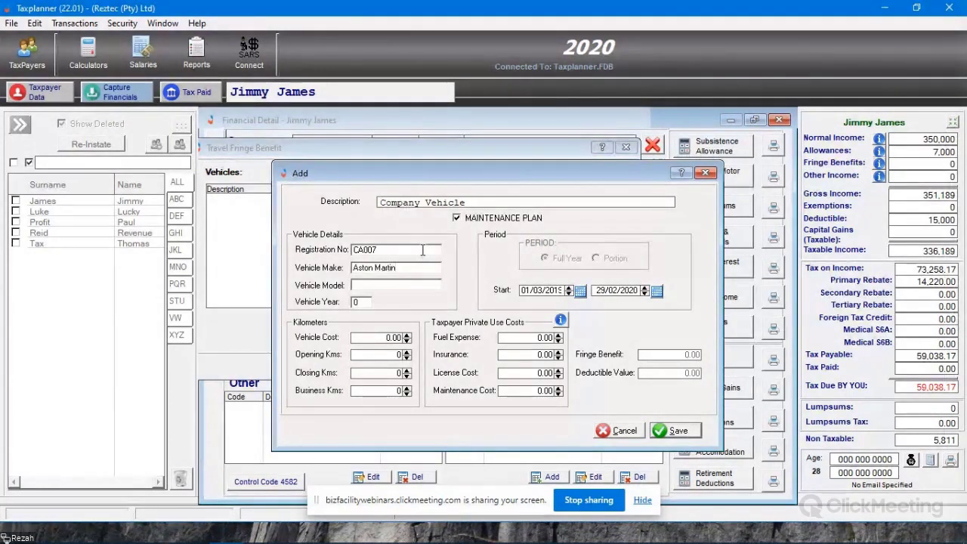
pyautogui.write('DB')
pyautogui.write('1964')
pyautogui.press('Tab')
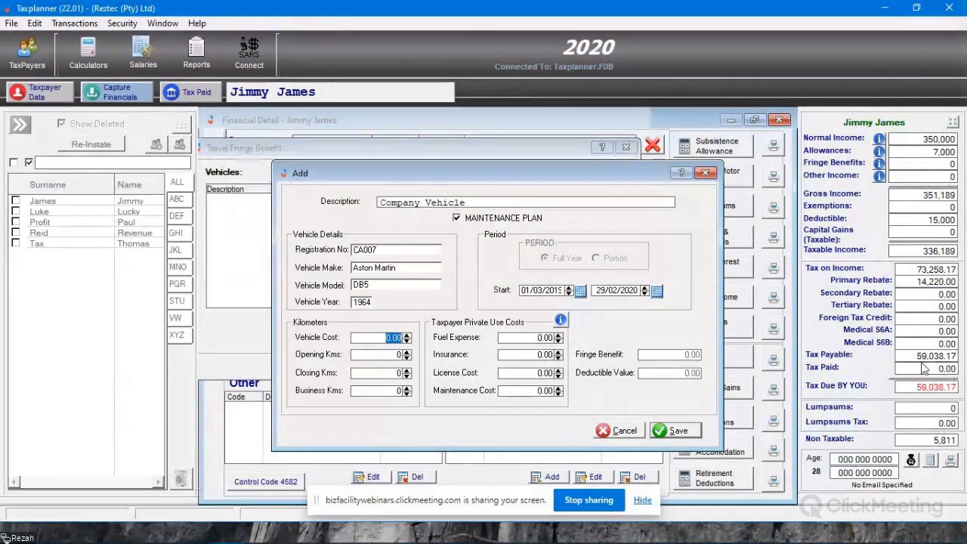
# - Set the vehicle cost to 450,000, opening kilometres to 15,000, closing kilometres to 28,000 and business kilometres to 12,000
pyautogui.write('450,00')
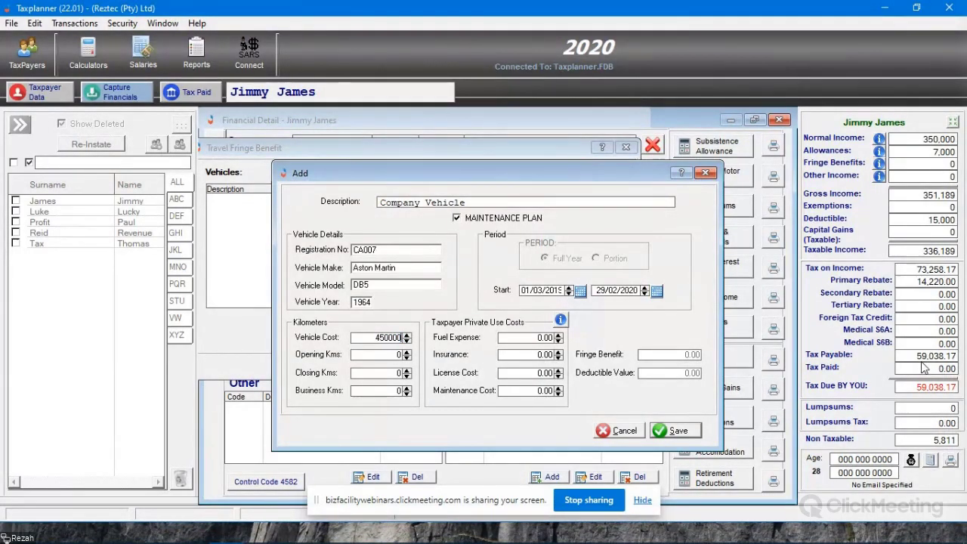
pyautogui.write('0')
pyautogui.press('Tab')
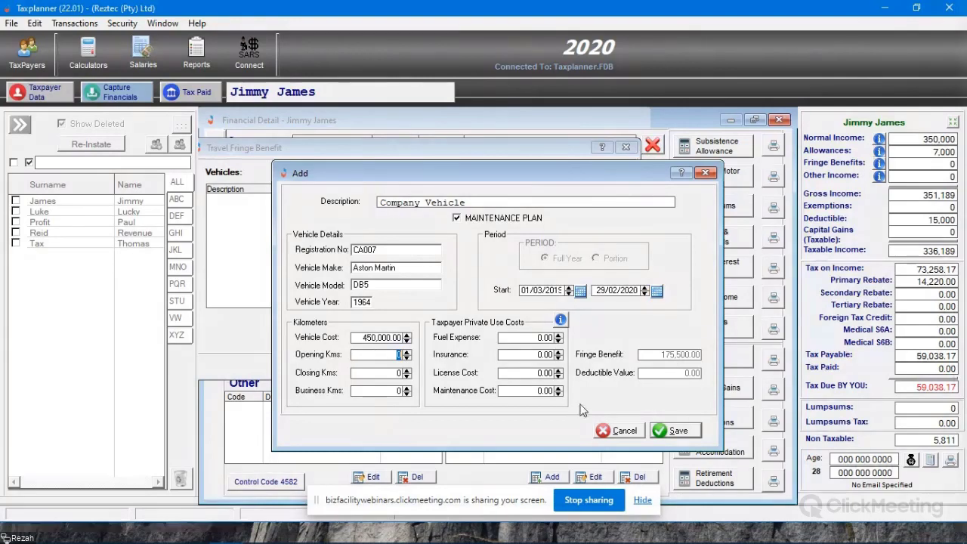
pyautogui.write('1')
pyautogui.write('5,000')
pyautogui.press('Tab')
pyautogui.write('28000')
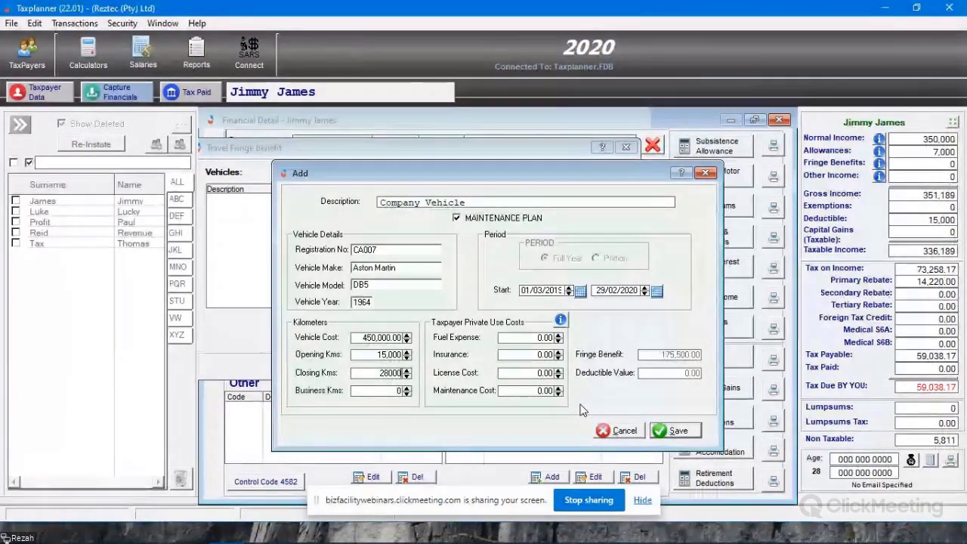
pyautogui.press('Tab')
pyautogui.write('12000')
pyautogui.press('Tab')
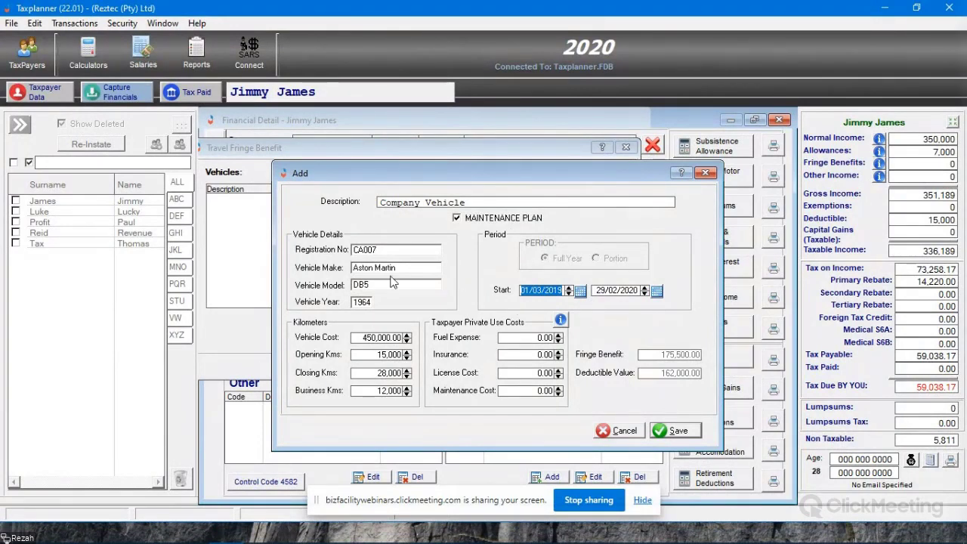
# - Enter private use costs of 6,000 for fuel, 6,000 for insurance, 1,500 for license and 3,000 for maintenance, and save the vehicle
pyautogui.click(529, 337)
pyautogui.write('6,0')
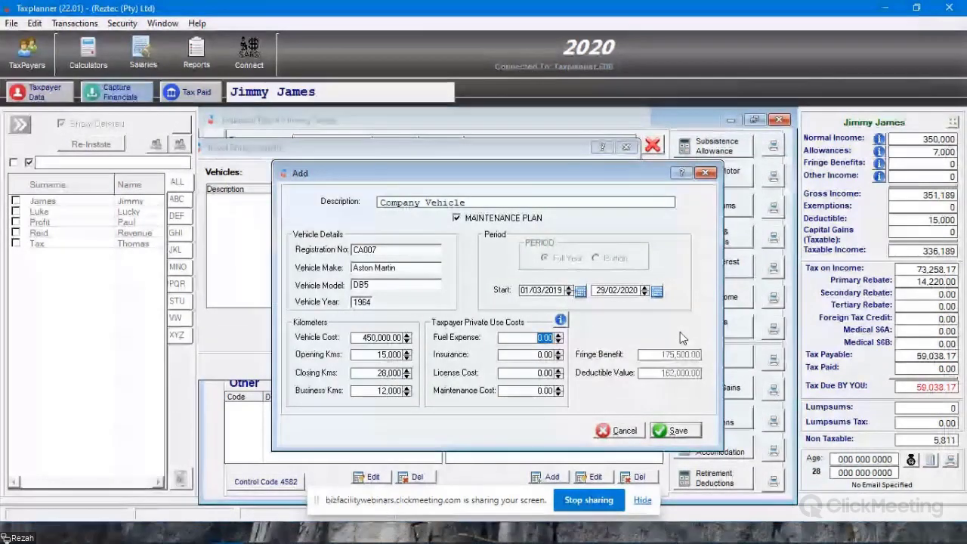
pyautogui.write('000')
pyautogui.press('Tab')
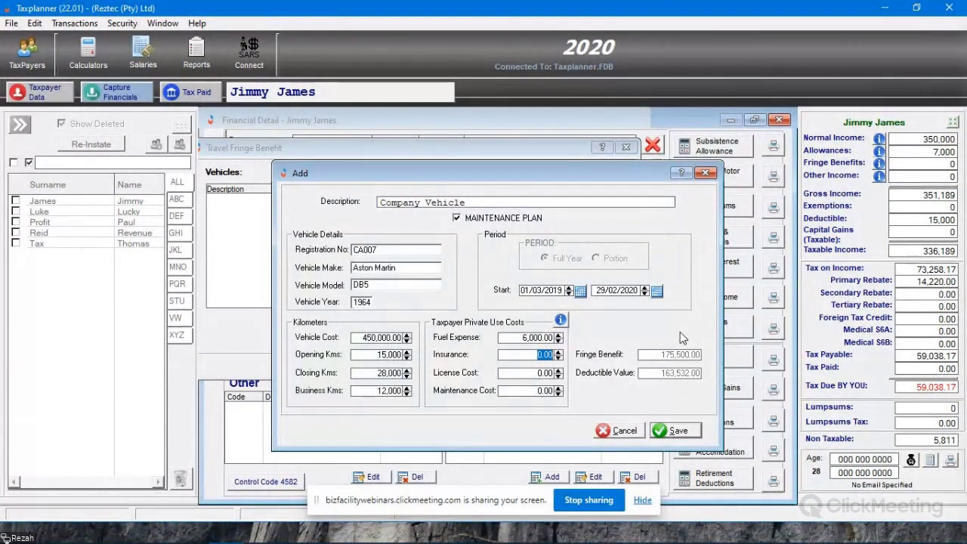
pyautogui.write('6000')
pyautogui.press('Tab')
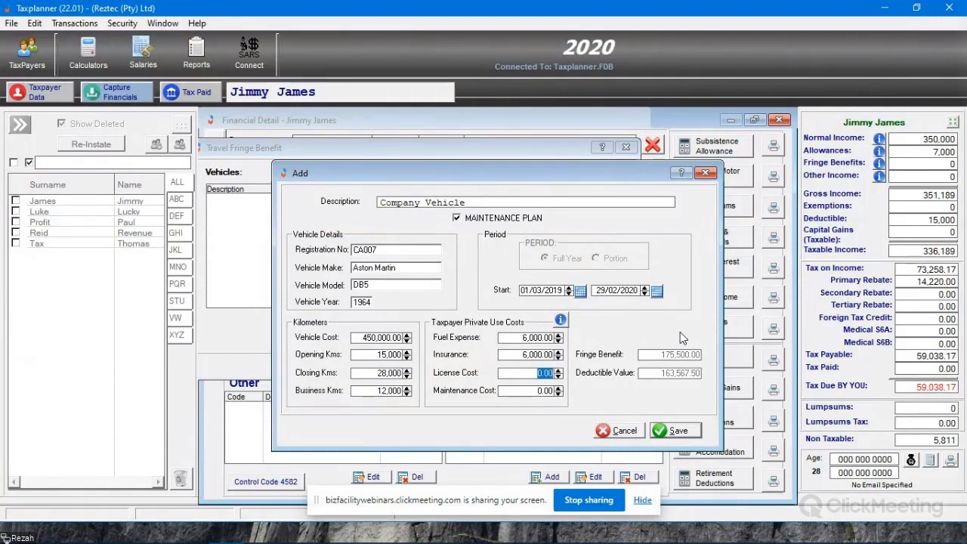
pyautogui.write('1500')
pyautogui.press('Tab')
pyautogui.write('3000')
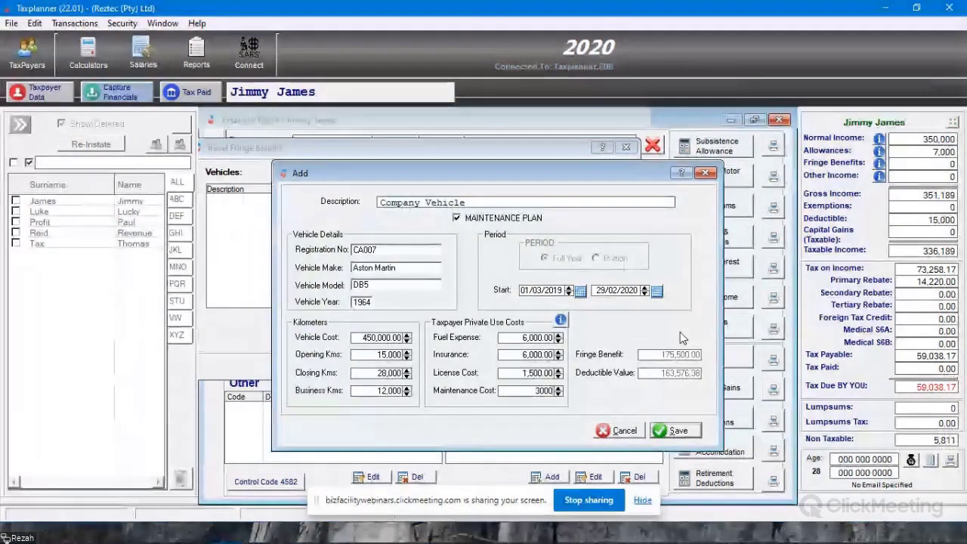
pyautogui.press('Tab')
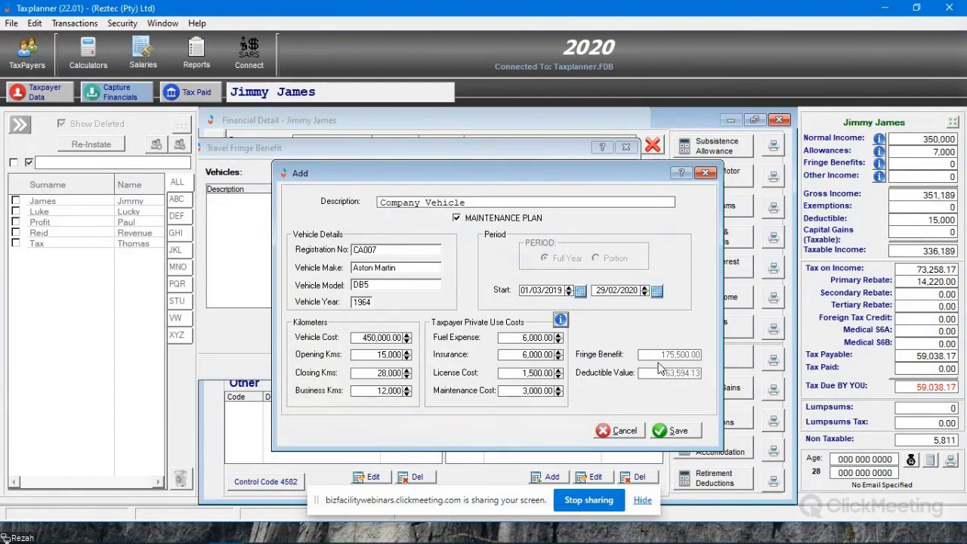
pyautogui.click(678, 429)
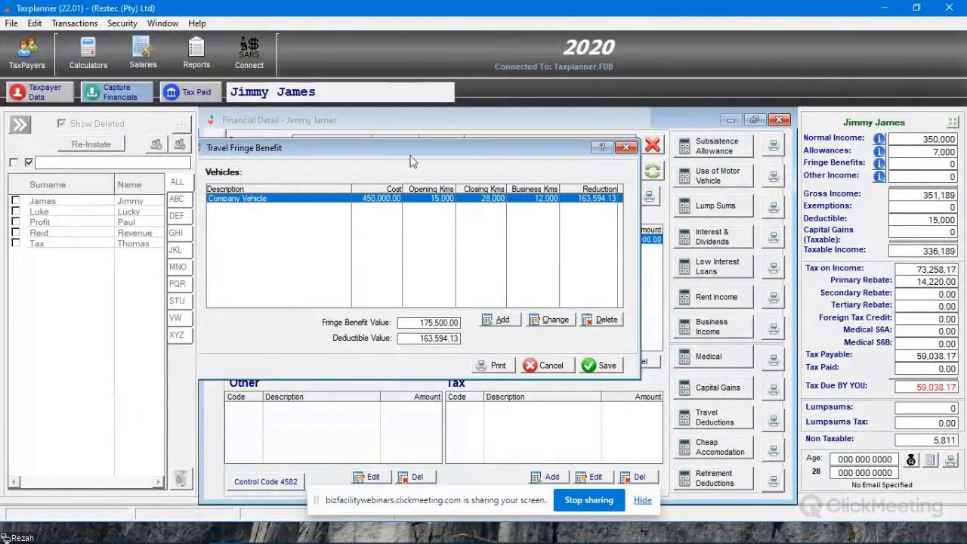
# - Save the Travel Fringe Benefit calculation and select the Right of Use of Motor Vehicle entries under codes 4046 and 3802
pyautogui.click(502, 321)
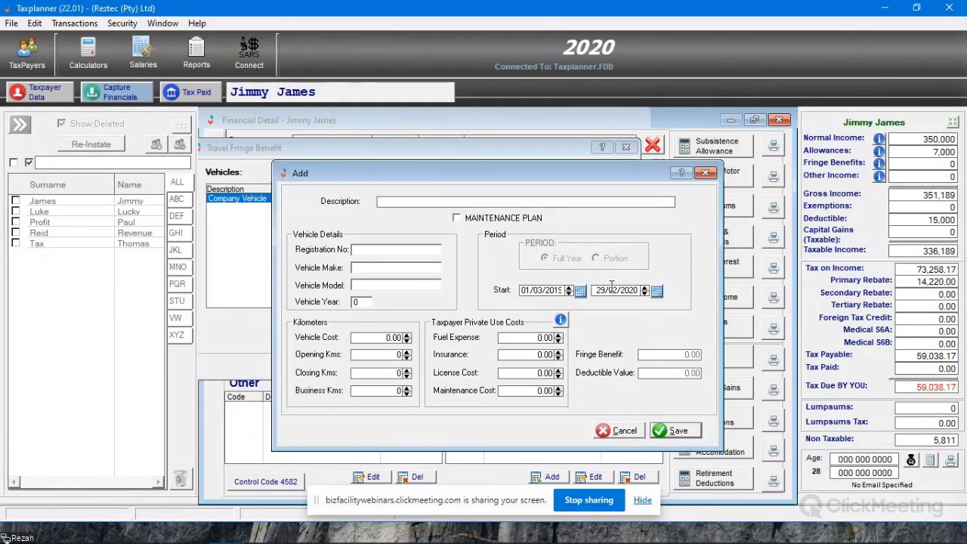
pyautogui.press('Escape')
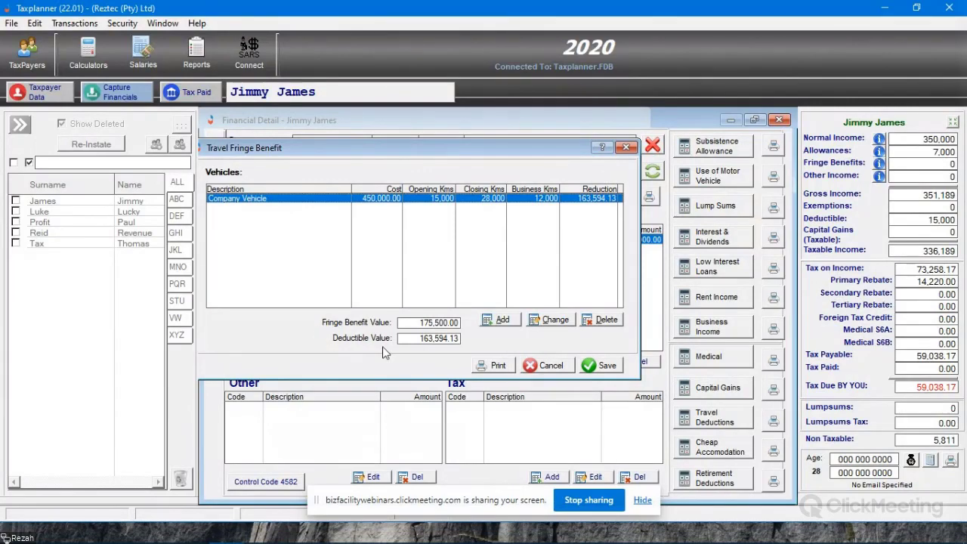
pyautogui.moveTo(392, 147); pyautogui.dragTo(505, 132)
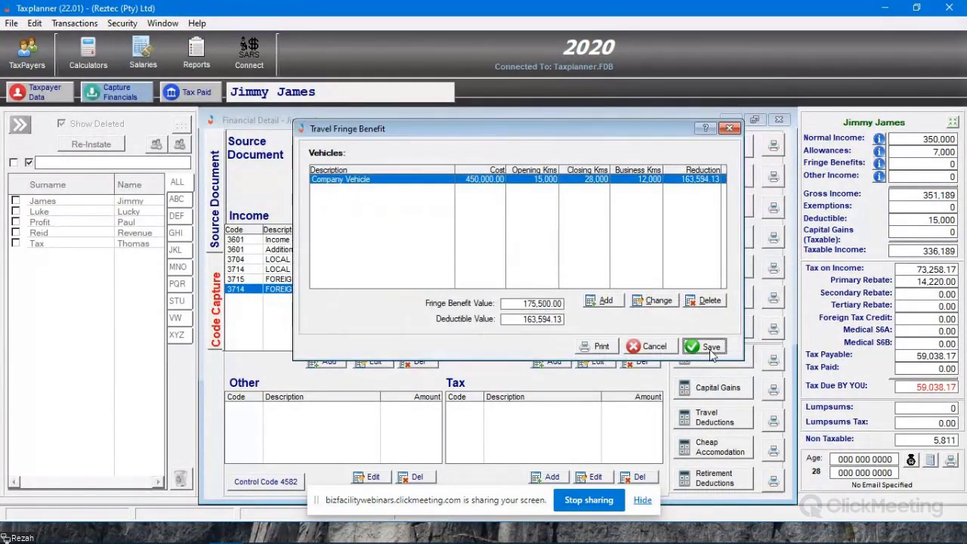
pyautogui.click(706, 347)
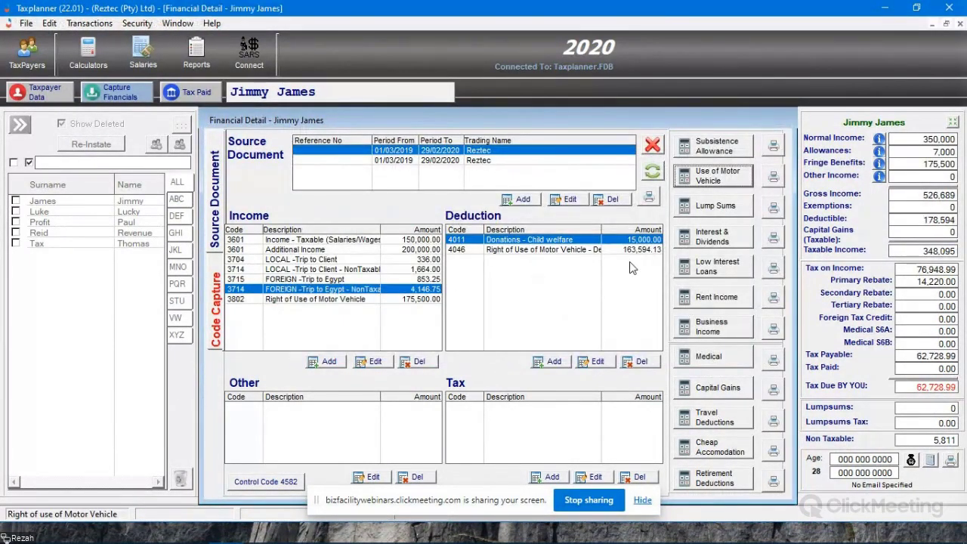
pyautogui.click(521, 250)
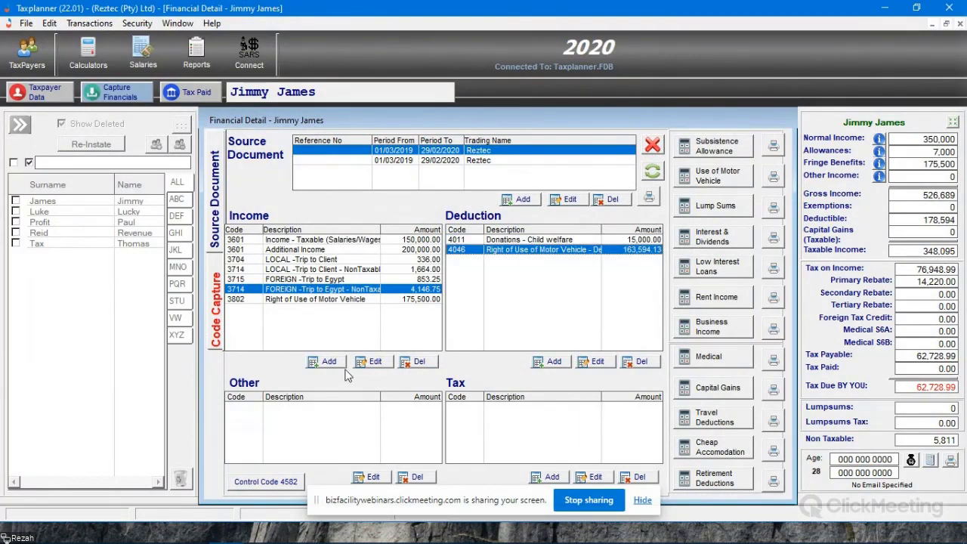
pyautogui.click(308, 299)
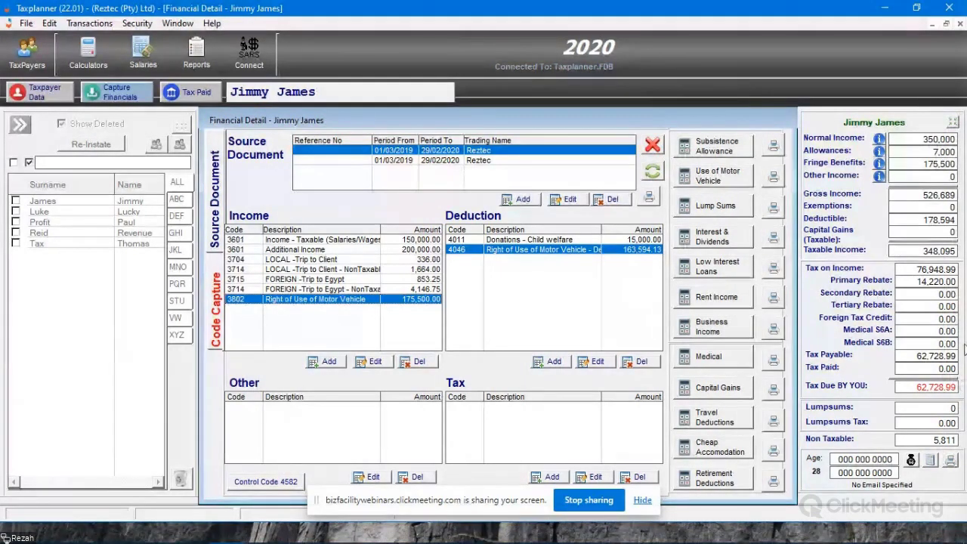
# - Add income code 3601 with an amount of 5,000 to the second Reztec source document
pyautogui.click(441, 160)
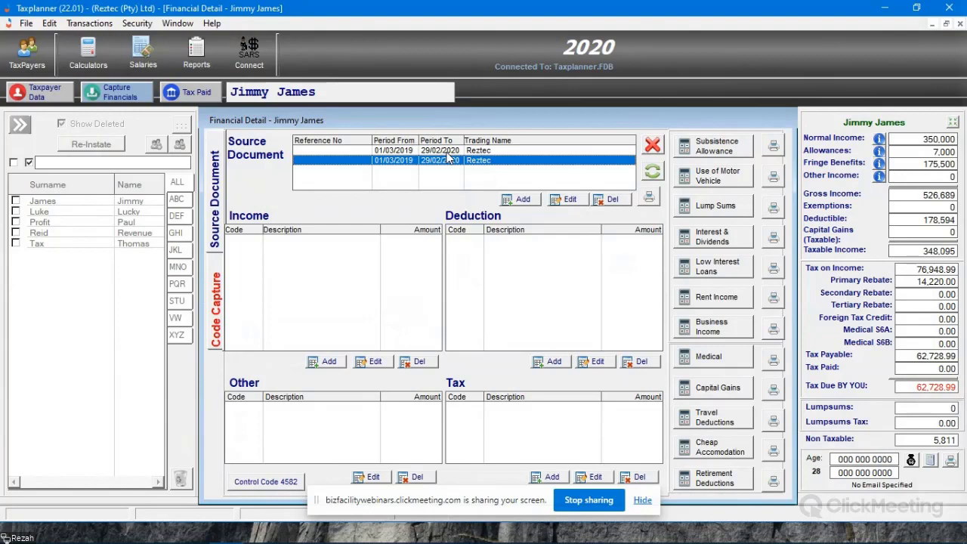
pyautogui.click(445, 150)
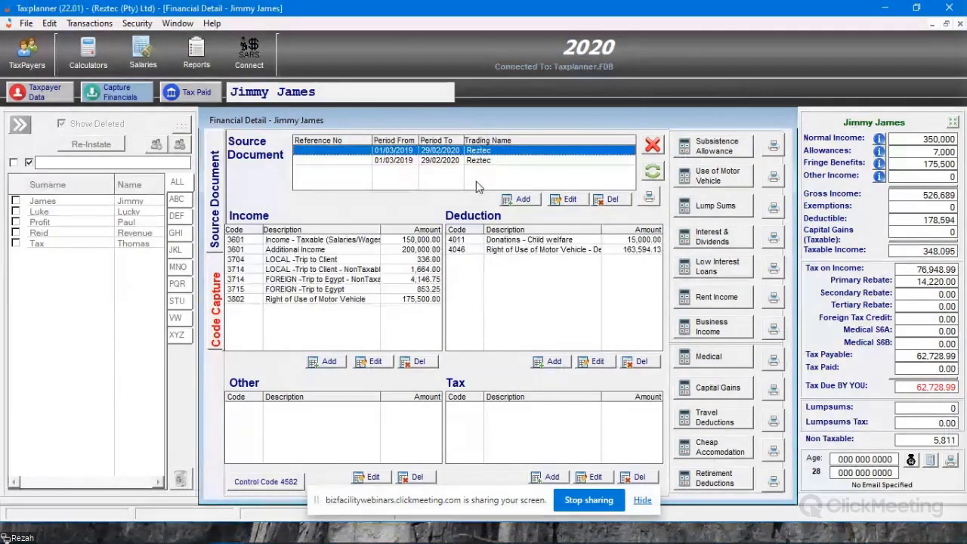
pyautogui.click(442, 161)
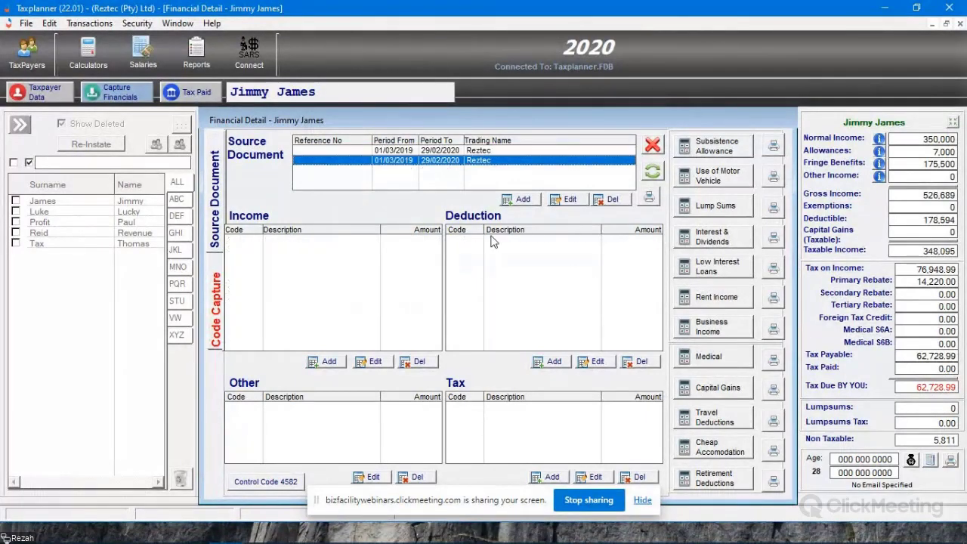
pyautogui.click(326, 361)
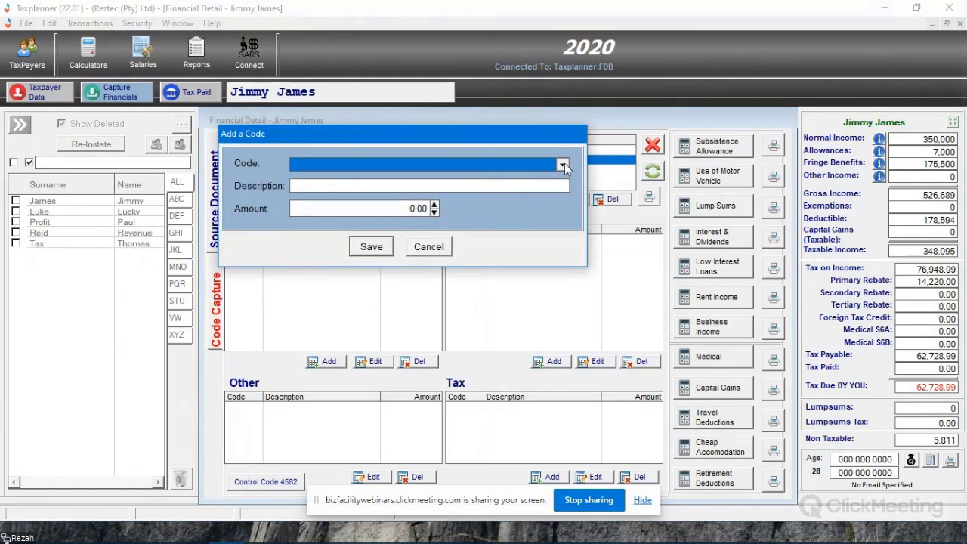
pyautogui.write('3601')
pyautogui.press('Tab')
pyautogui.write('5')
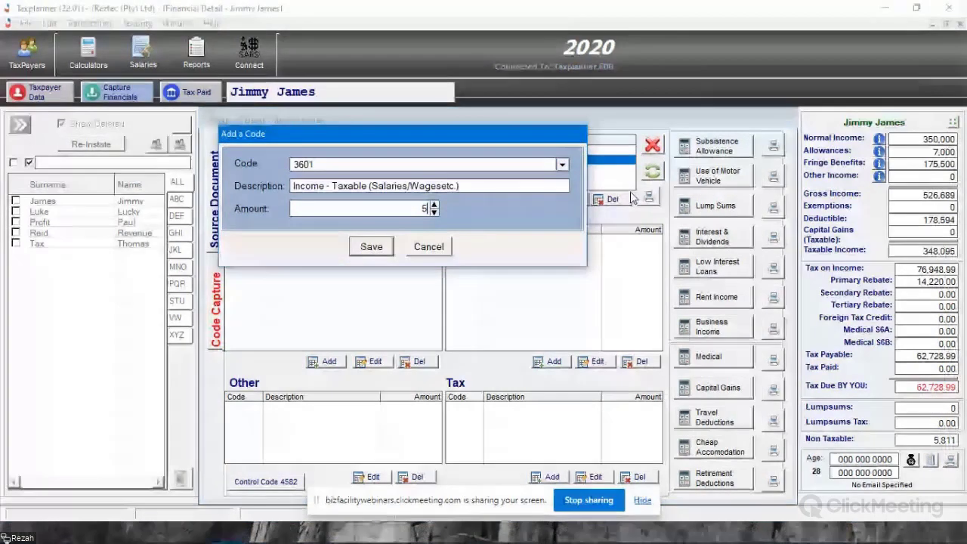
pyautogui.write('000')
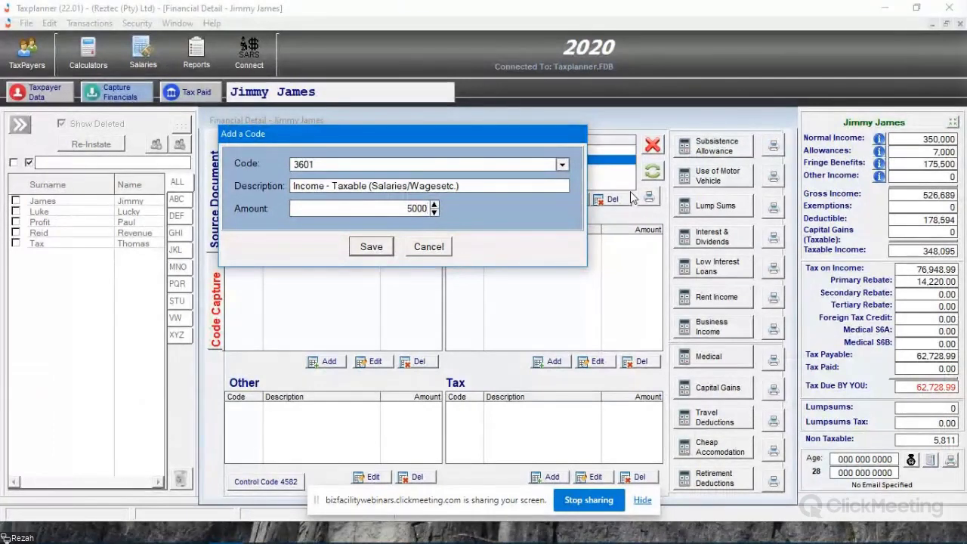
pyautogui.click(377, 246)
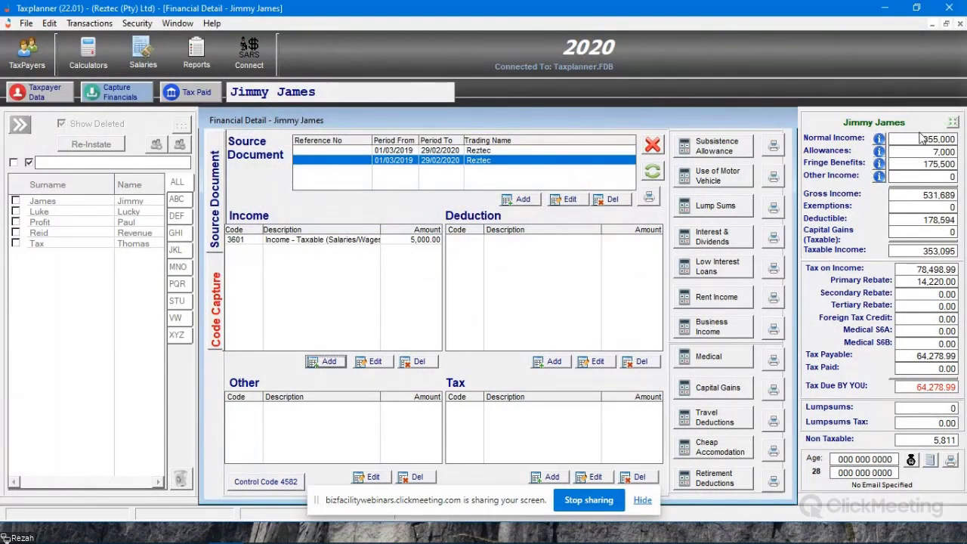
# - For the first Reztec source document, start a lump sum calculation of type Withdrawal with the description LS Withdrawal
pyautogui.click(496, 152)
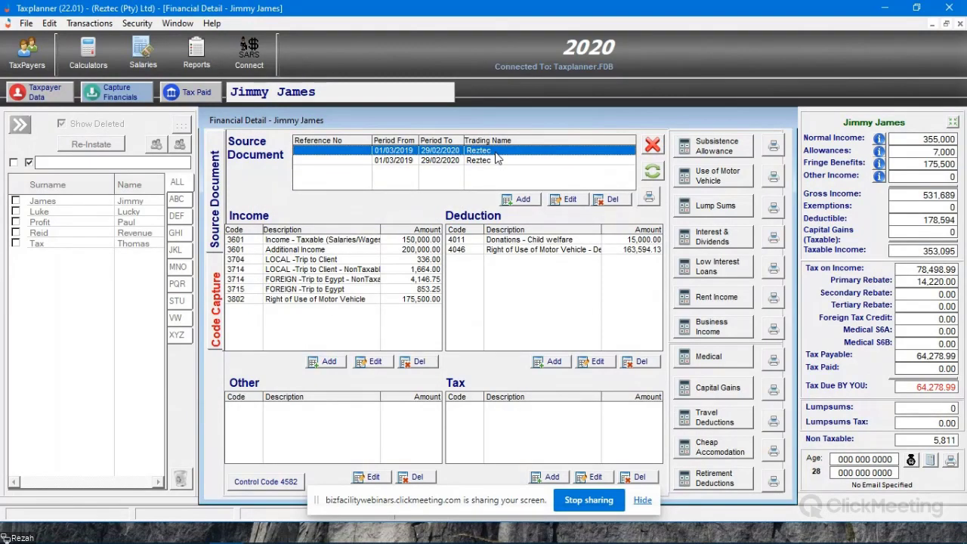
pyautogui.click(496, 161)
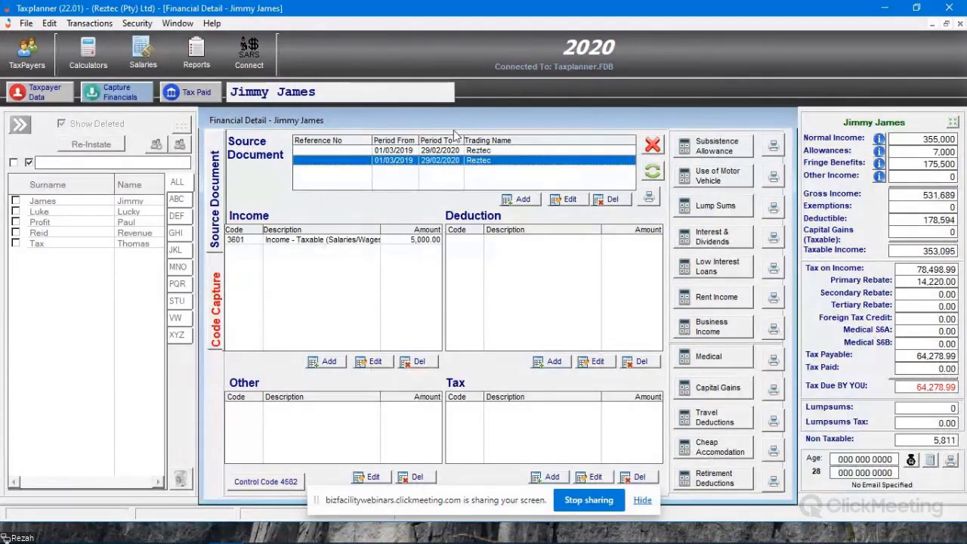
pyautogui.click(505, 150)
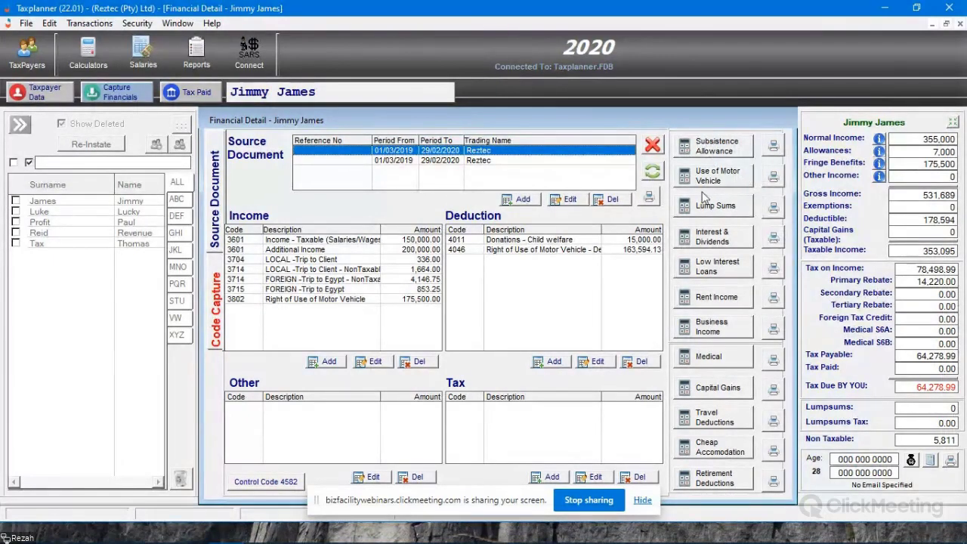
pyautogui.click(723, 207)
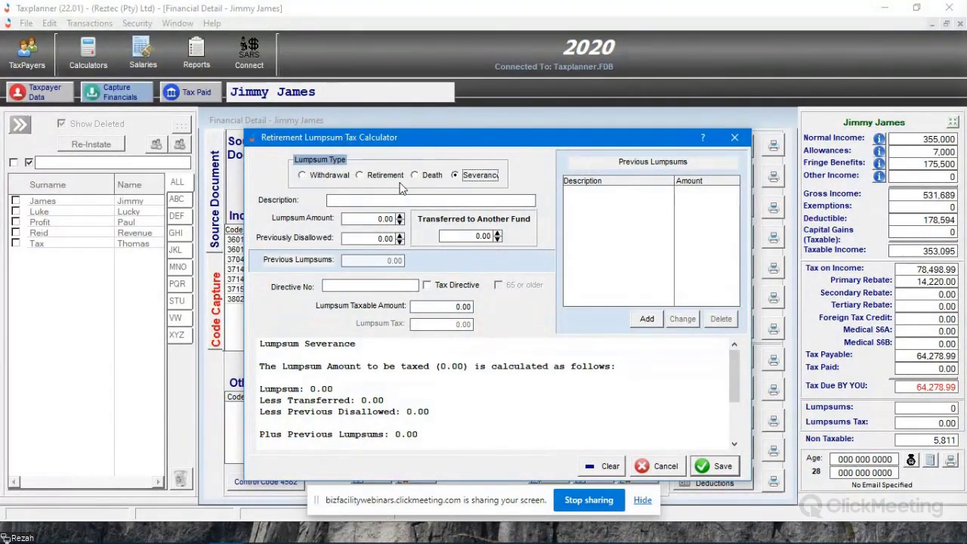
pyautogui.click(321, 175)
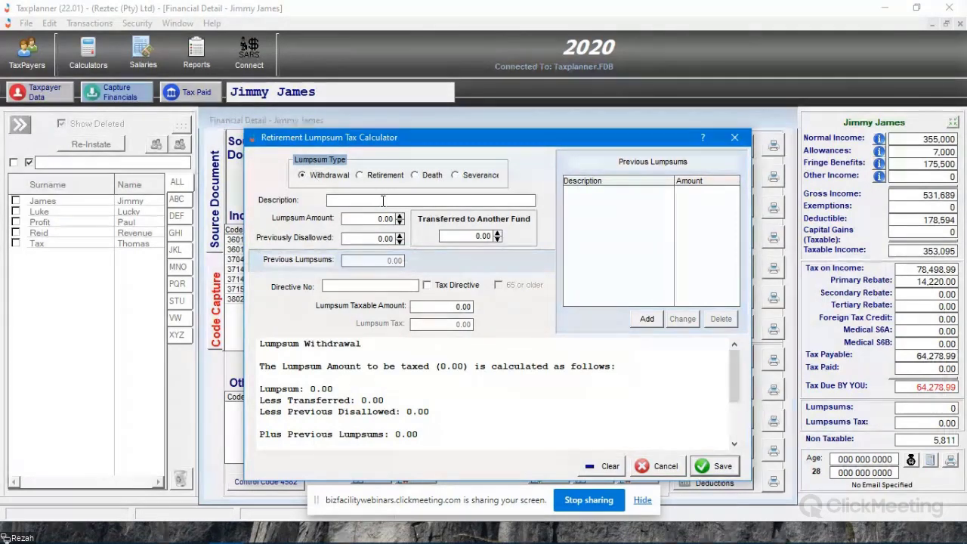
pyautogui.click(383, 200)
pyautogui.write('LS Withdr')
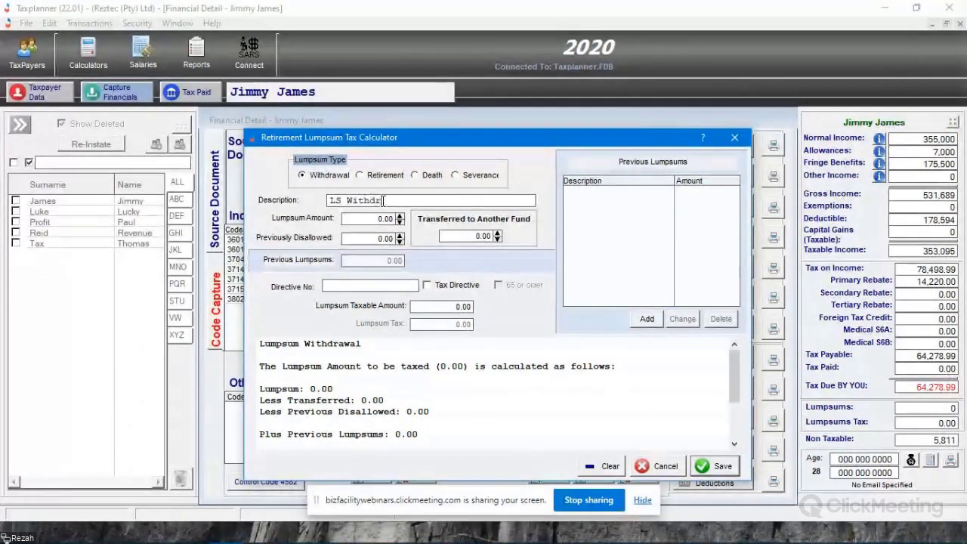
pyautogui.write('awal')
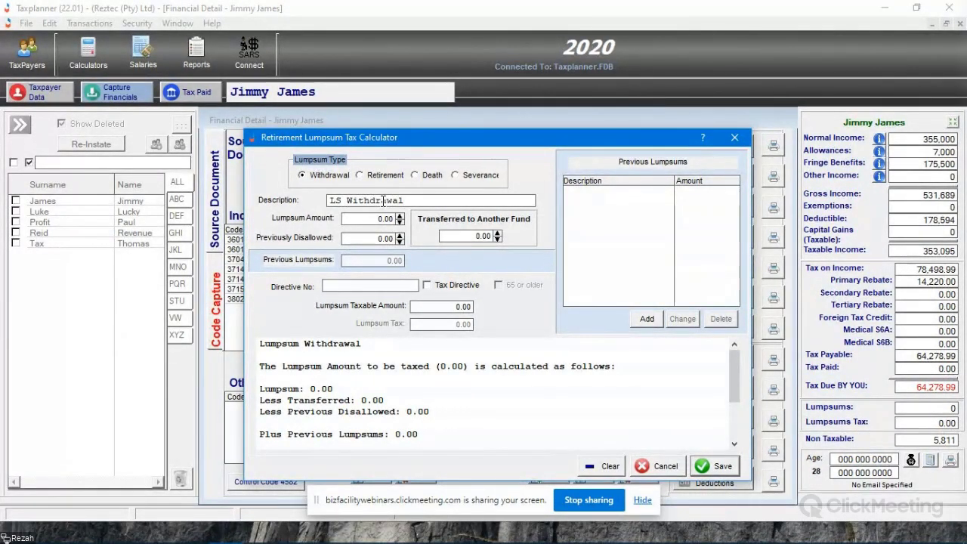
# - Set the lump sum amount to 3,000,000 and compare the tax calculation for the Death, Severance and Withdrawal types, ending on Withdrawal
pyautogui.click(377, 219)
pyautogui.write('3000000')
pyautogui.press('Tab')
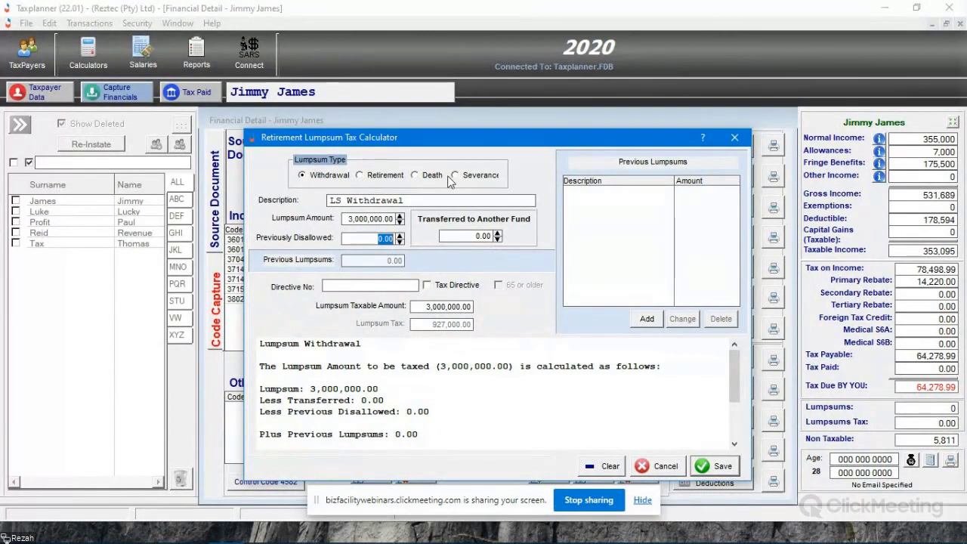
pyautogui.click(416, 175)
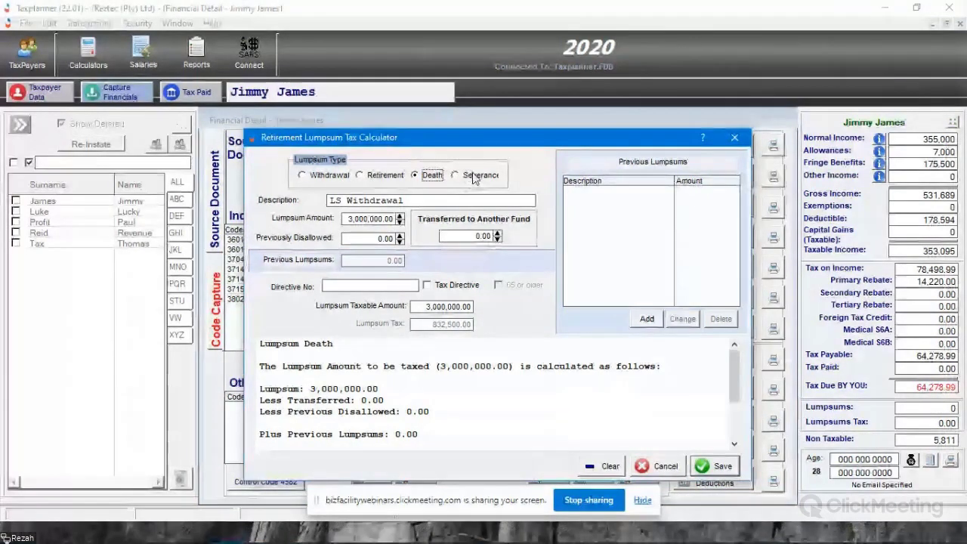
pyautogui.click(454, 175)
pyautogui.click(329, 175)
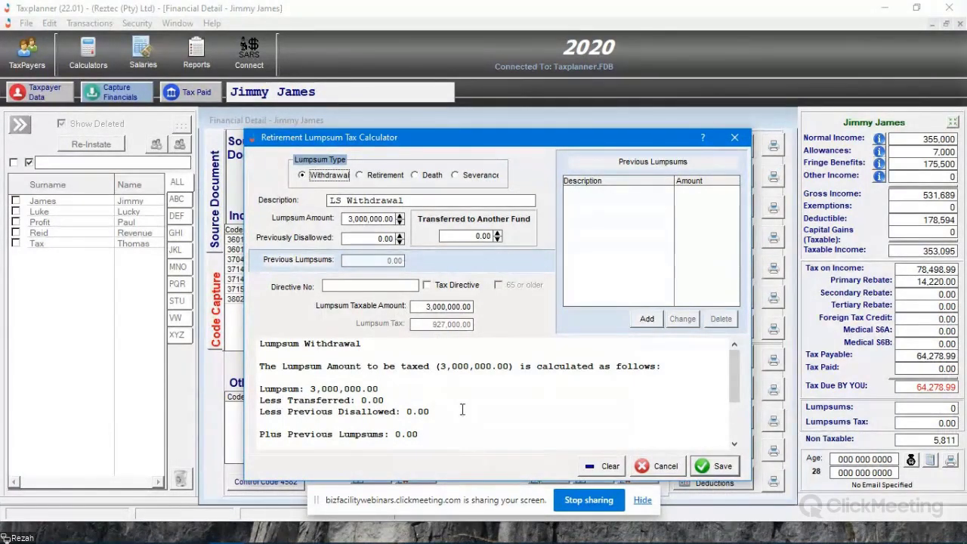
pyautogui.scroll(-2, 405, 394)
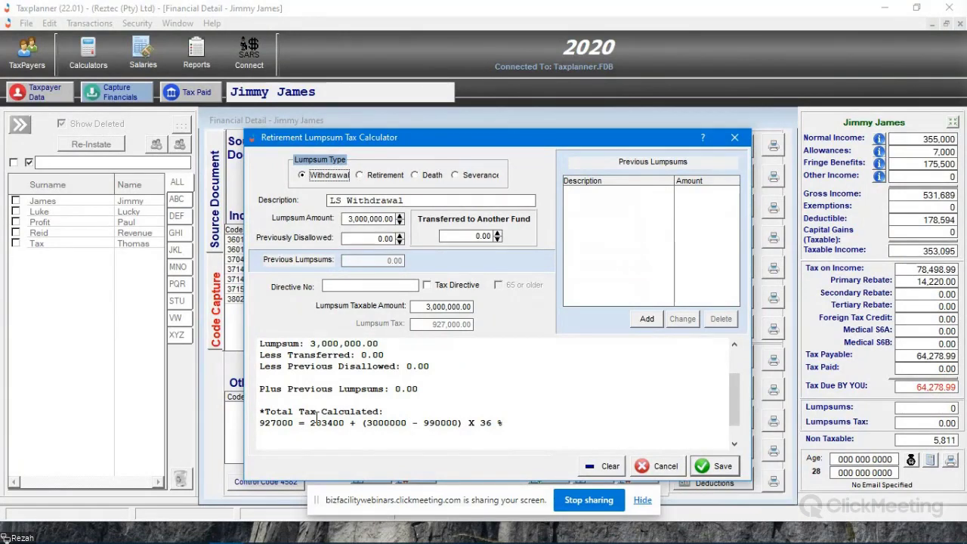
pyautogui.scroll(2, 486, 425)
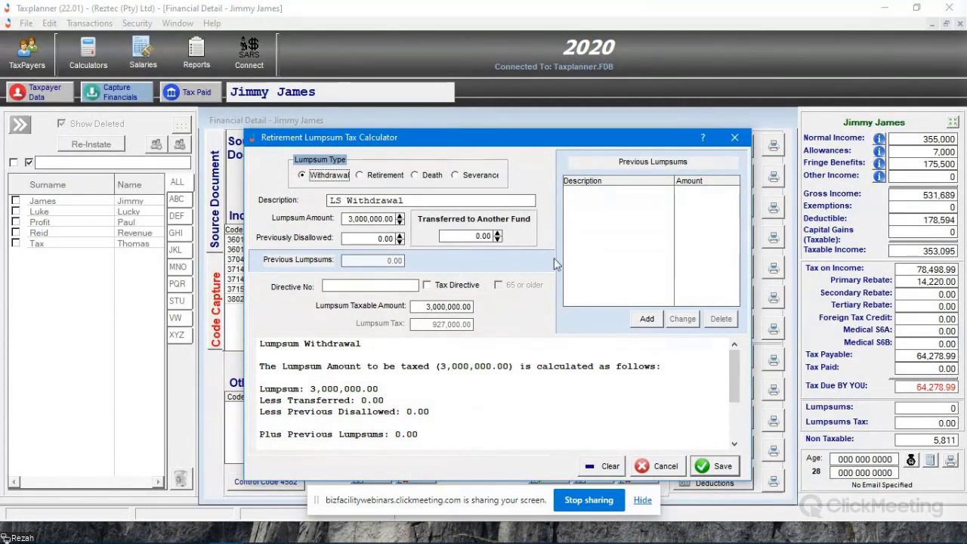
# - Try the Tax Directive option with its directive number and lump sum tax fields, and save the LS Withdrawal lump sum
pyautogui.click(428, 286)
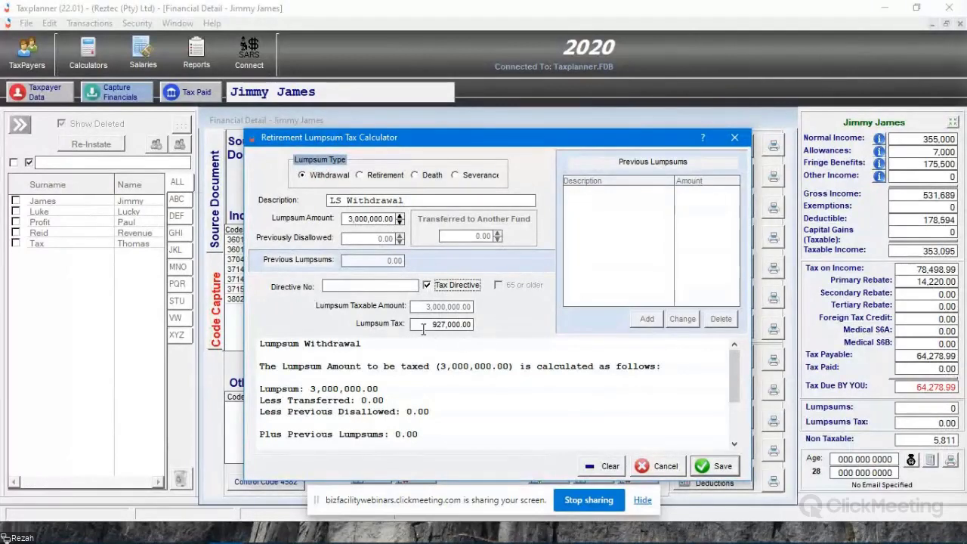
pyautogui.press('Tab')
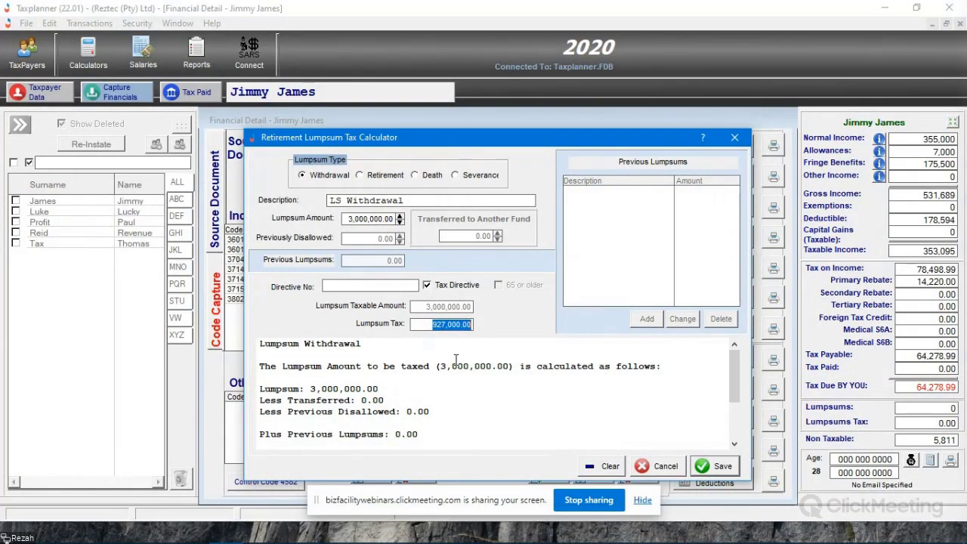
pyautogui.click(327, 286)
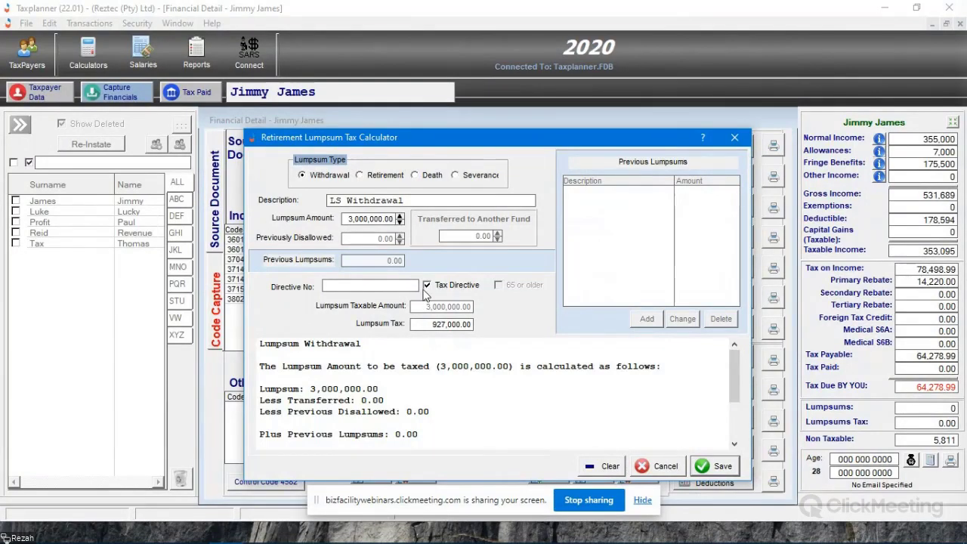
pyautogui.click(714, 466)
# - Review the new lump sum income entry, the Lumpsums Tax total and the saved LS Withdrawal calculation
pyautogui.click(307, 312)
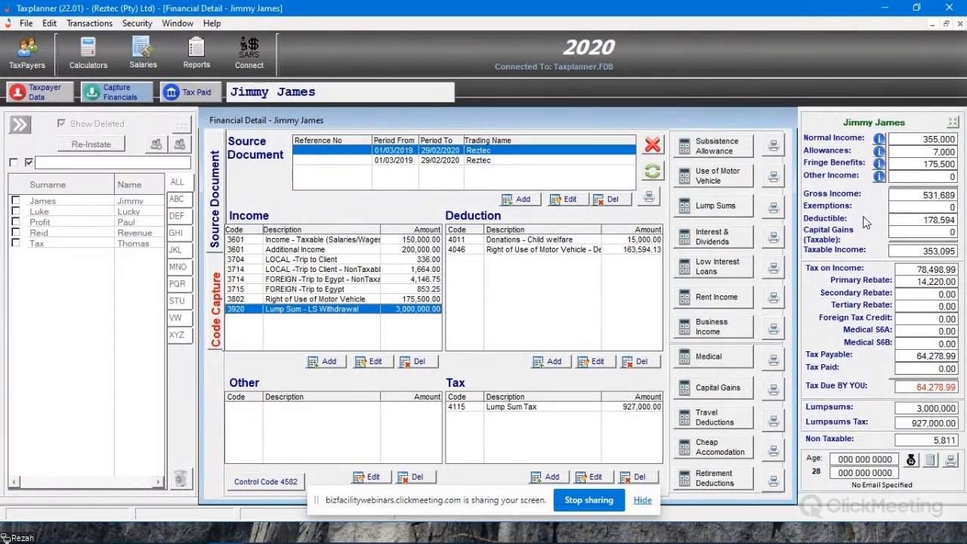
pyautogui.doubleClick(908, 428)
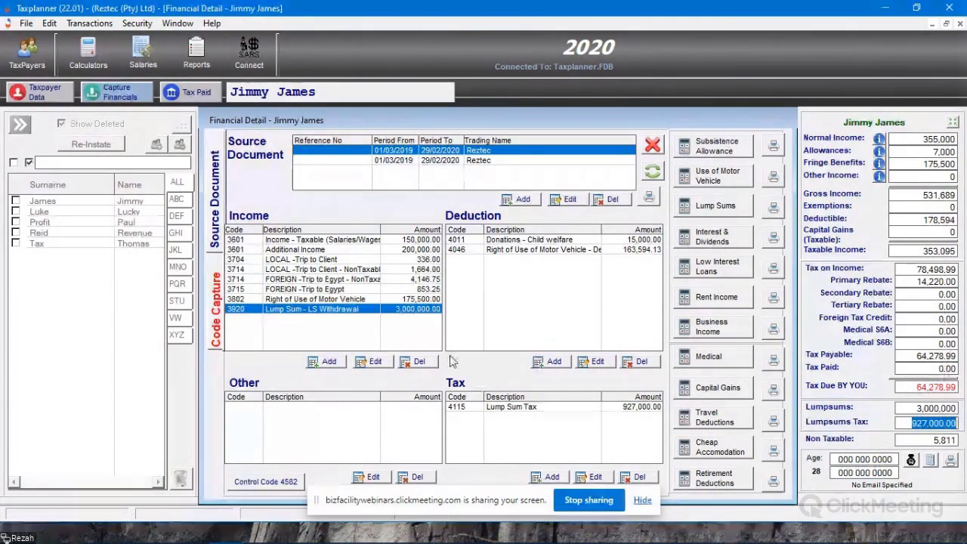
pyautogui.click(553, 252)
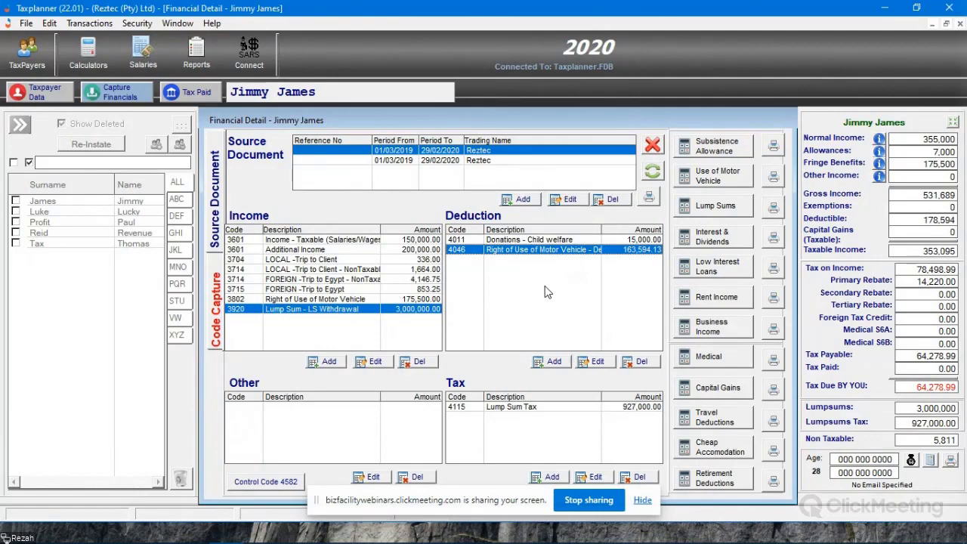
pyautogui.click(715, 209)
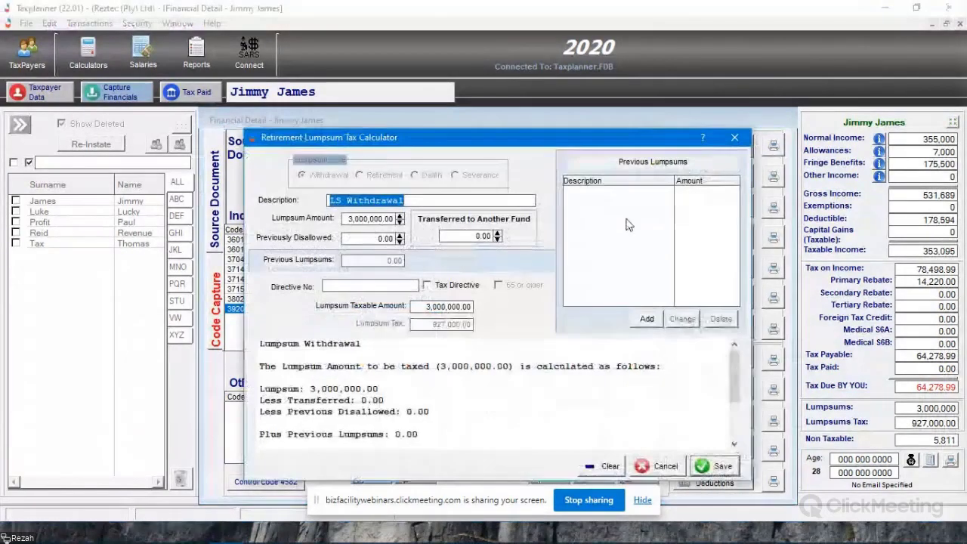
pyautogui.click(734, 138)
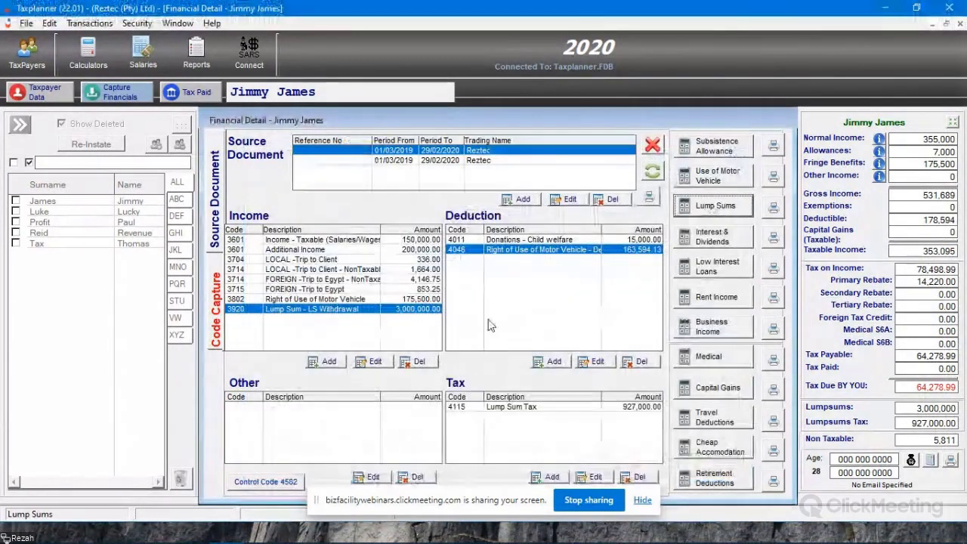
pyautogui.click(714, 208)
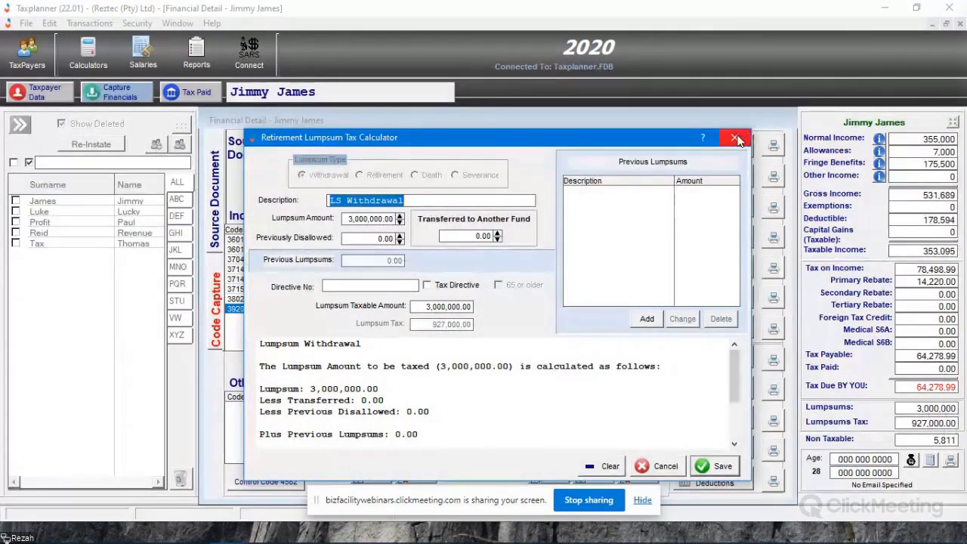
pyautogui.click(736, 140)
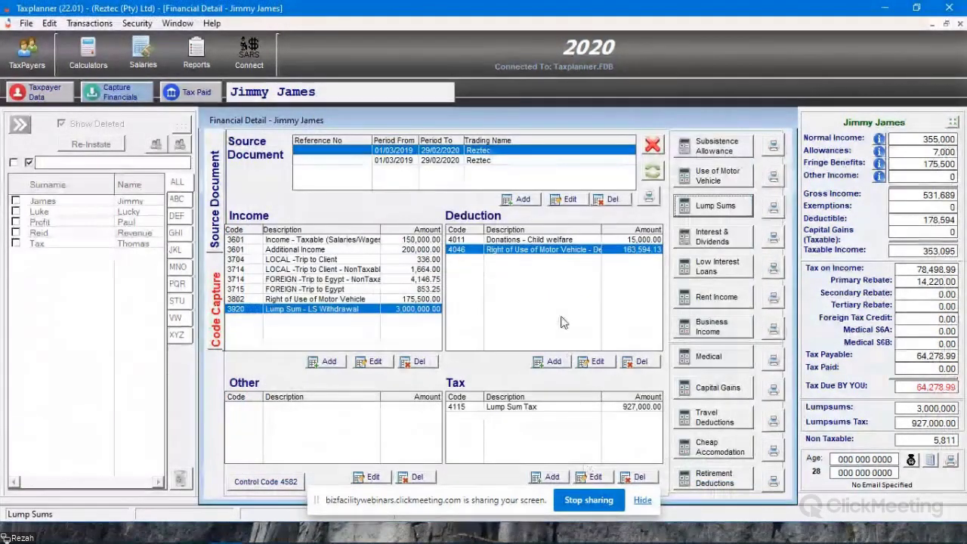
# - Examine the Retirement option of the lump sum calculator for the second Reztec source document, and cancel the calculation
pyautogui.click(452, 161)
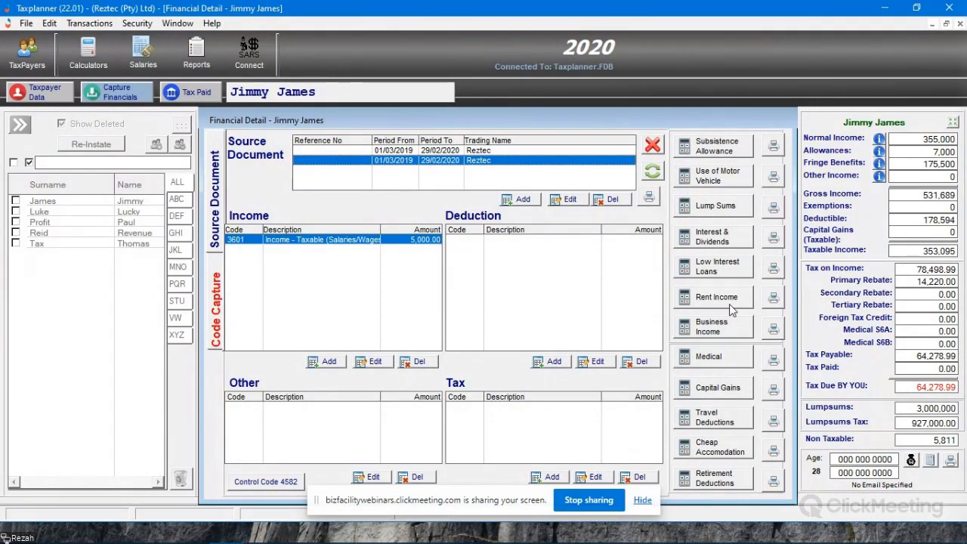
pyautogui.click(715, 206)
pyautogui.click(375, 177)
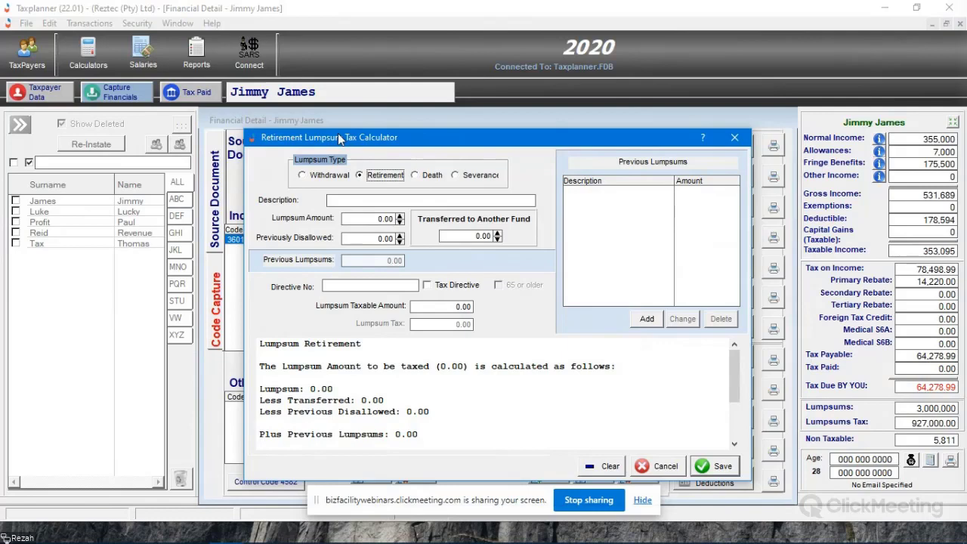
pyautogui.press('Escape')
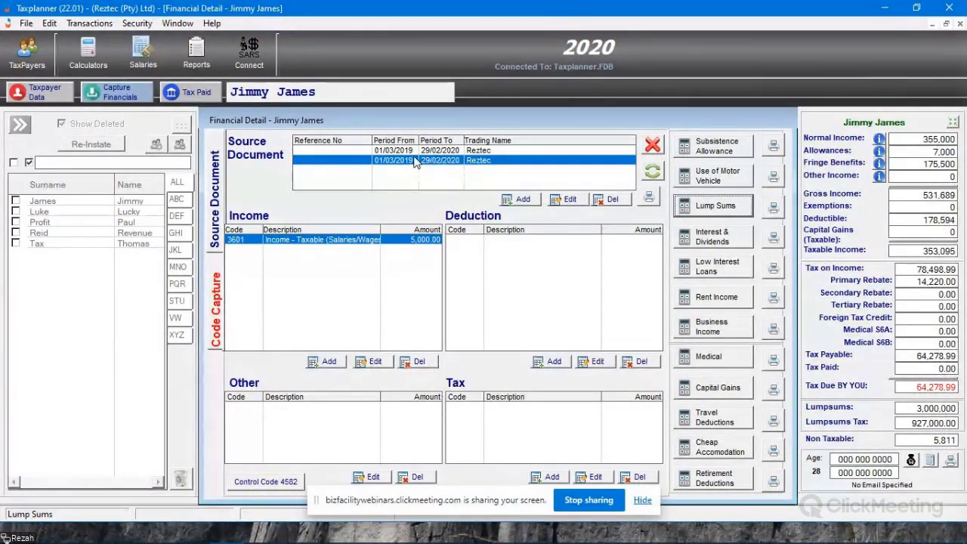
# - For the first Reztec source document, start an interest and dividend entry and check the available types, keeping Local Interest
pyautogui.click(491, 151)
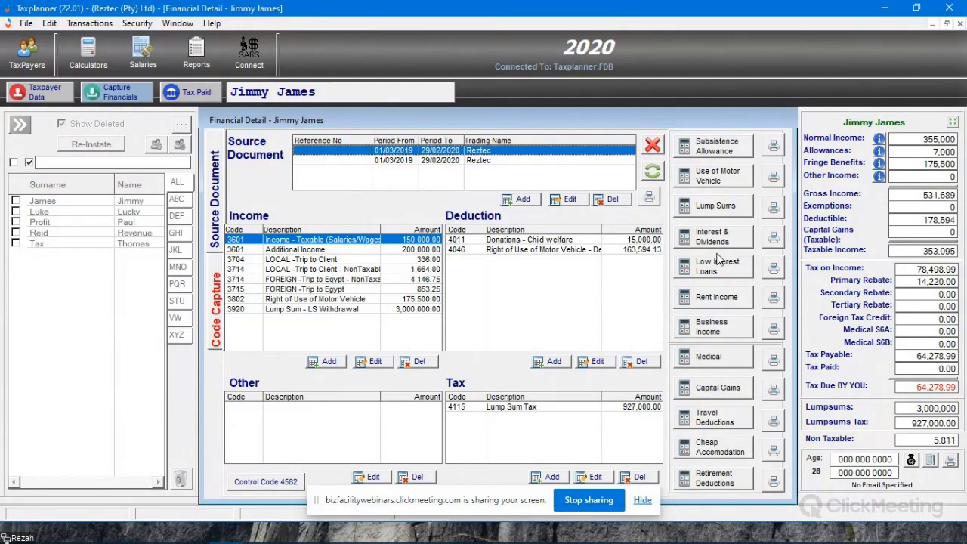
pyautogui.click(712, 238)
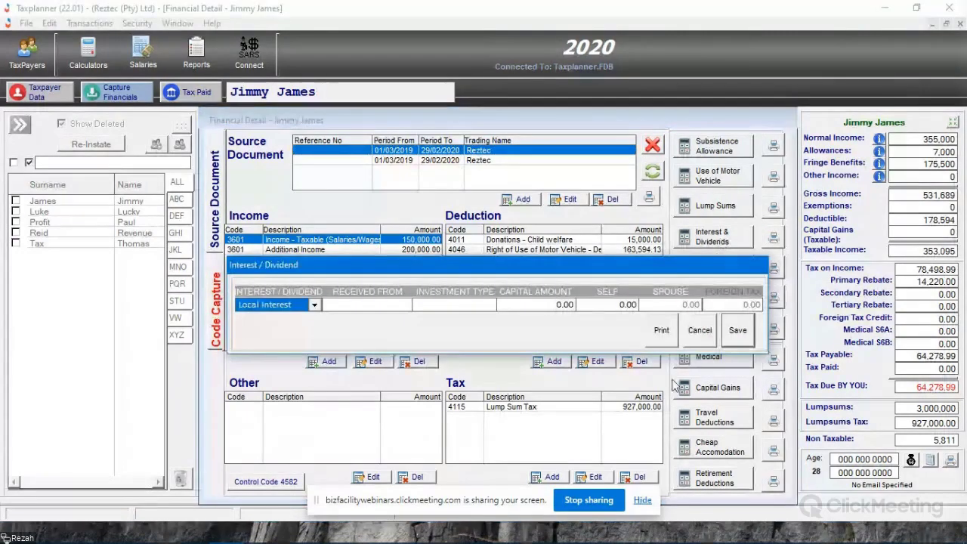
pyautogui.moveTo(511, 270); pyautogui.dragTo(506, 186)
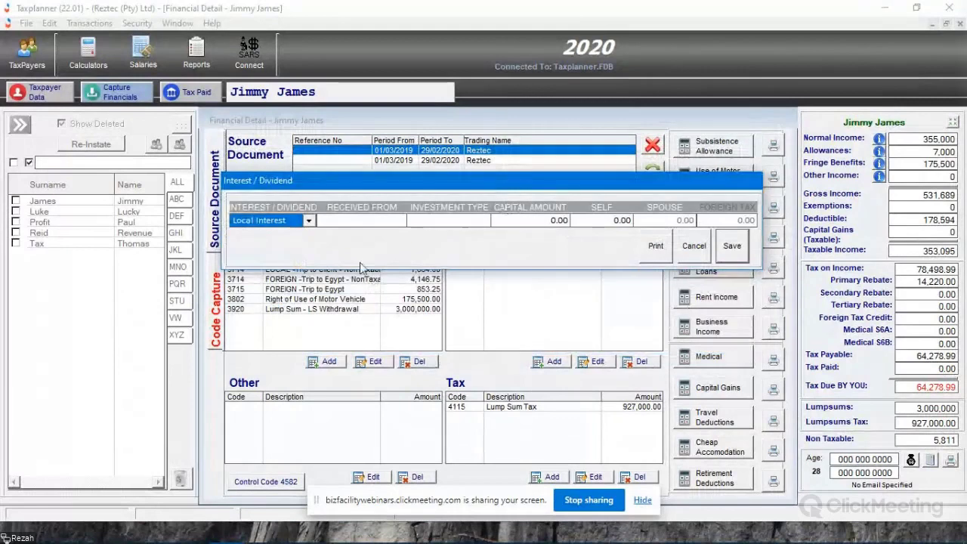
pyautogui.click(309, 220)
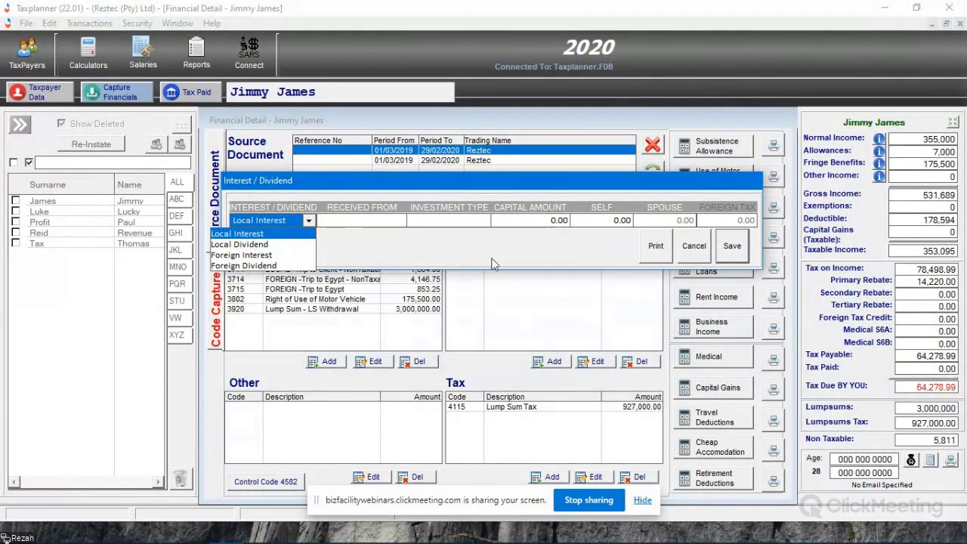
pyautogui.click(309, 221)
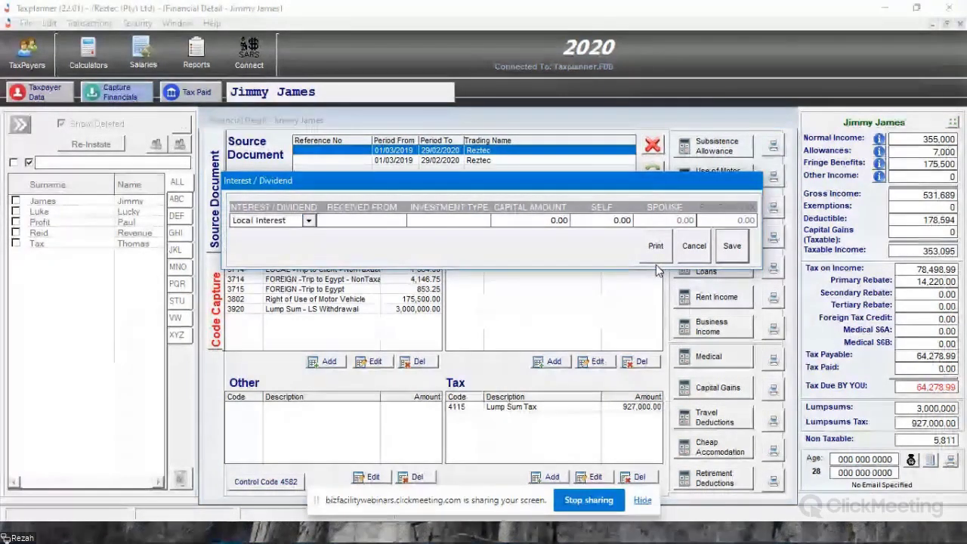
# - Enter Santam as the payer, UnitT as investment type, and 5,000 for both capital and self amounts, and save the local interest entry
pyautogui.write('Santam')
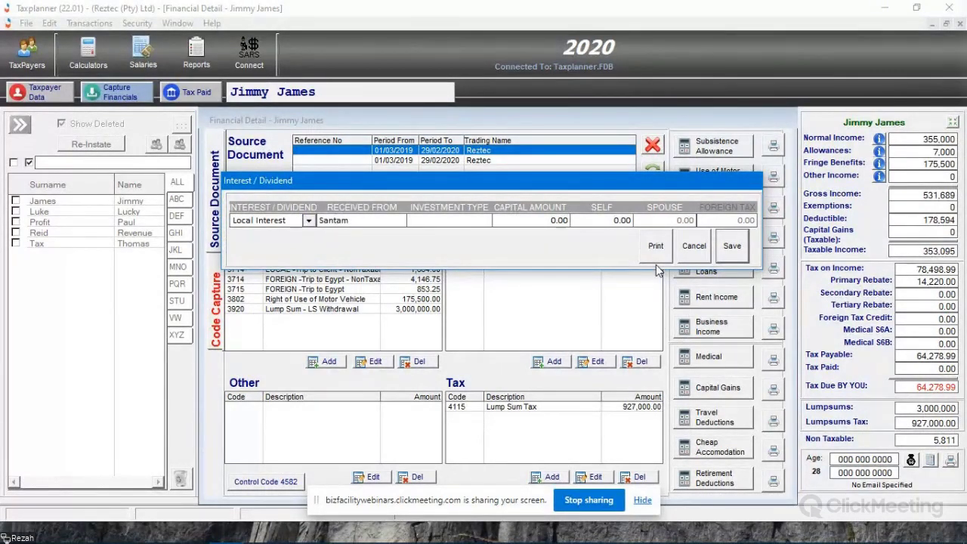
pyautogui.write('UnitT')
pyautogui.press('Tab')
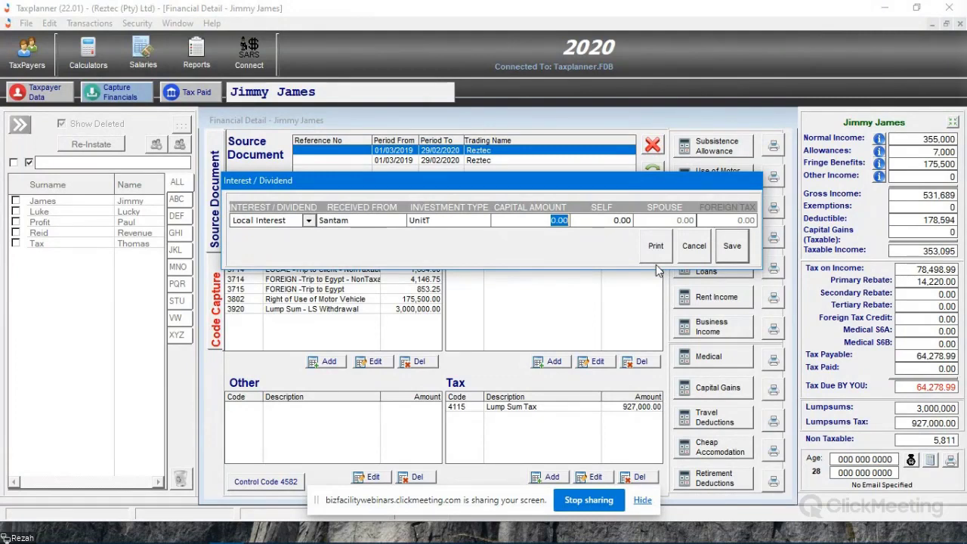
pyautogui.write('5000')
pyautogui.press('Tab')
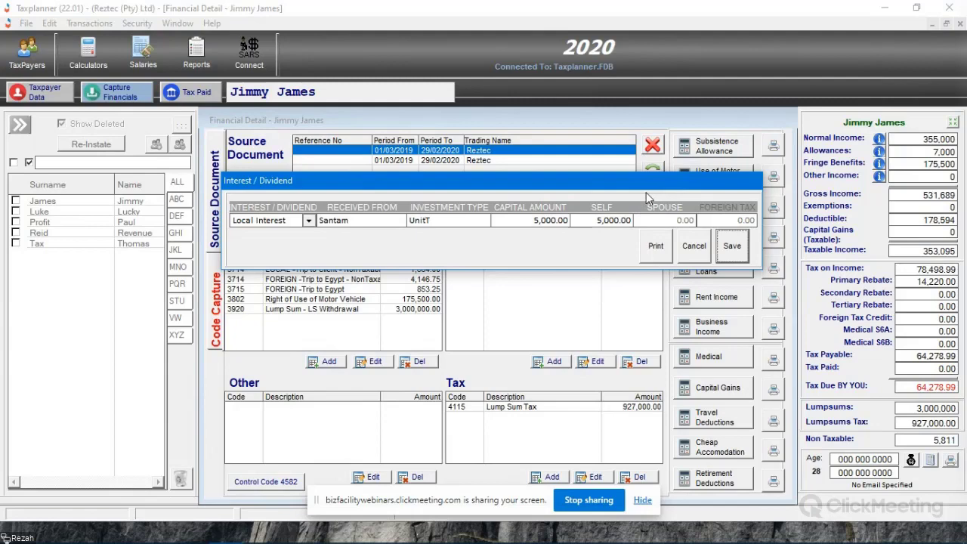
pyautogui.press('XF86AudioRaiseVolume')
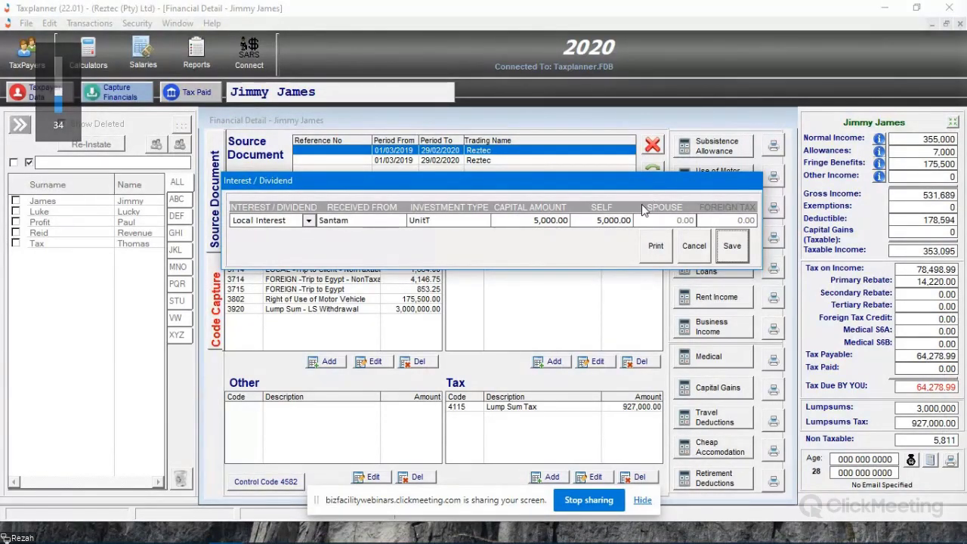
pyautogui.click(729, 246)
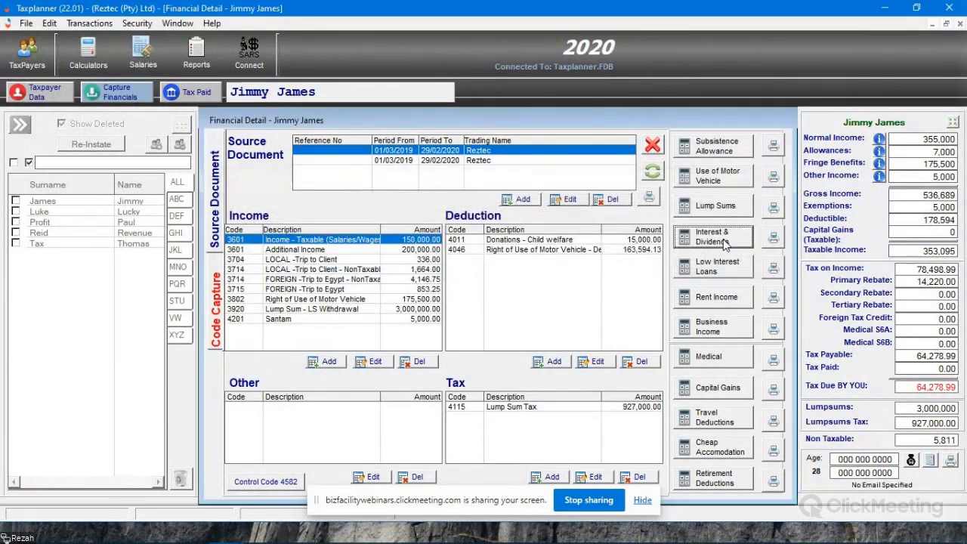
# - Add another interest and dividend entry of type Local Dividend with the investment type REIT
pyautogui.click(293, 320)
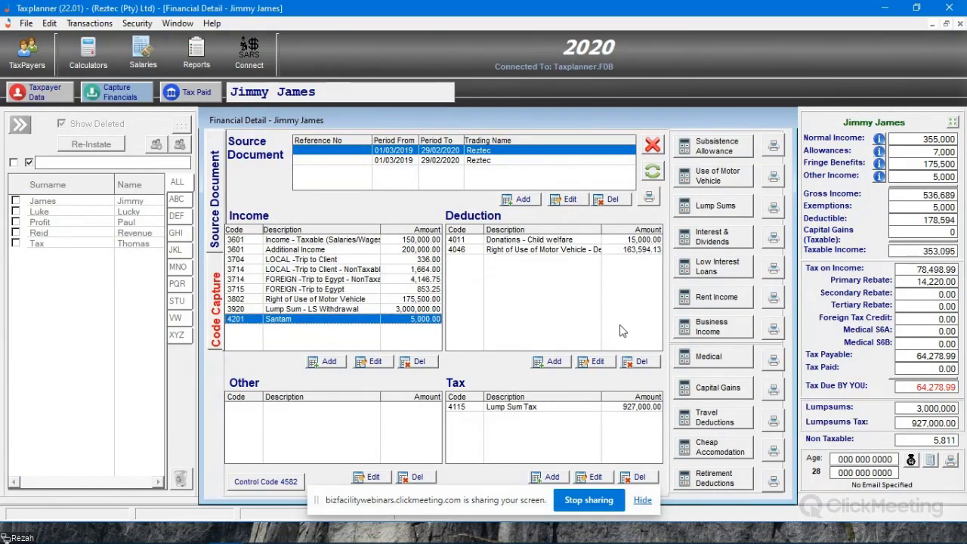
pyautogui.click(714, 236)
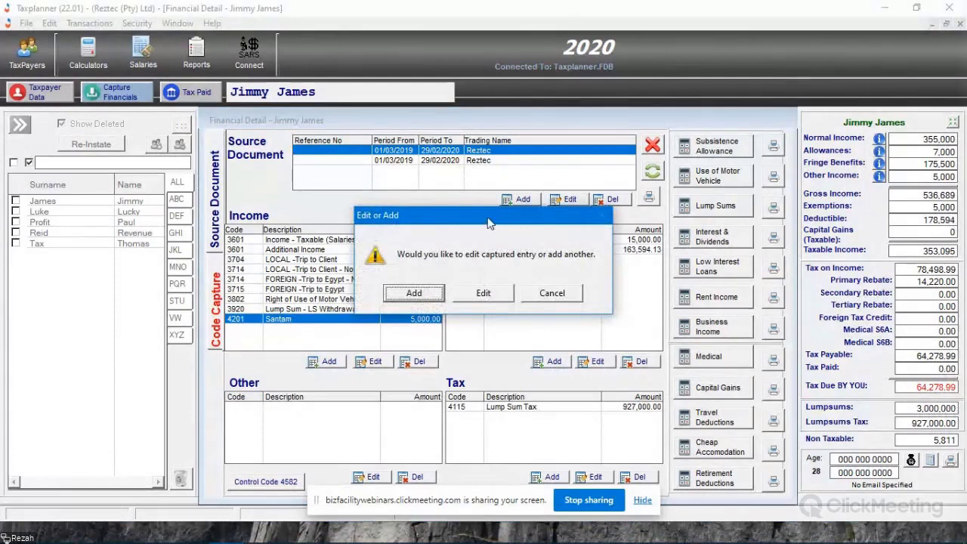
pyautogui.moveTo(481, 216); pyautogui.dragTo(551, 206)
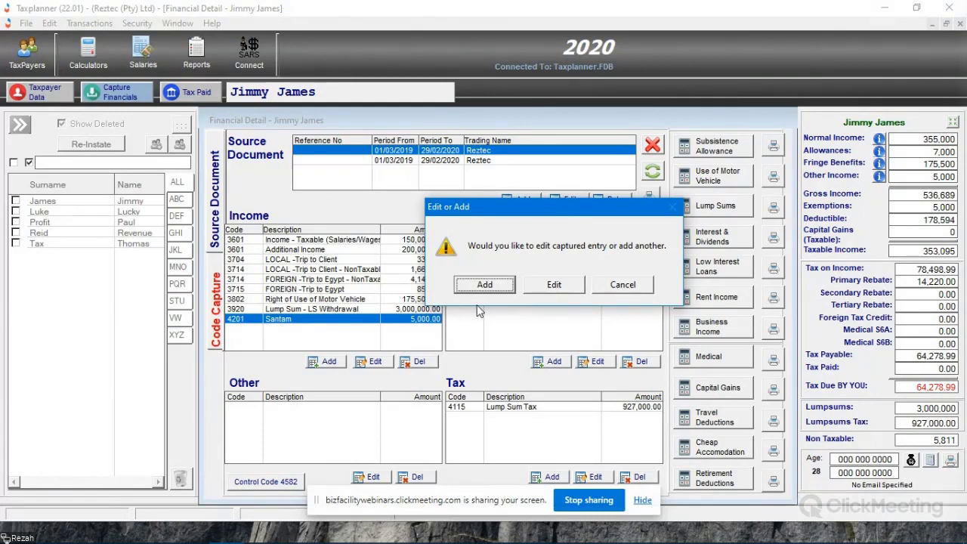
pyautogui.click(484, 284)
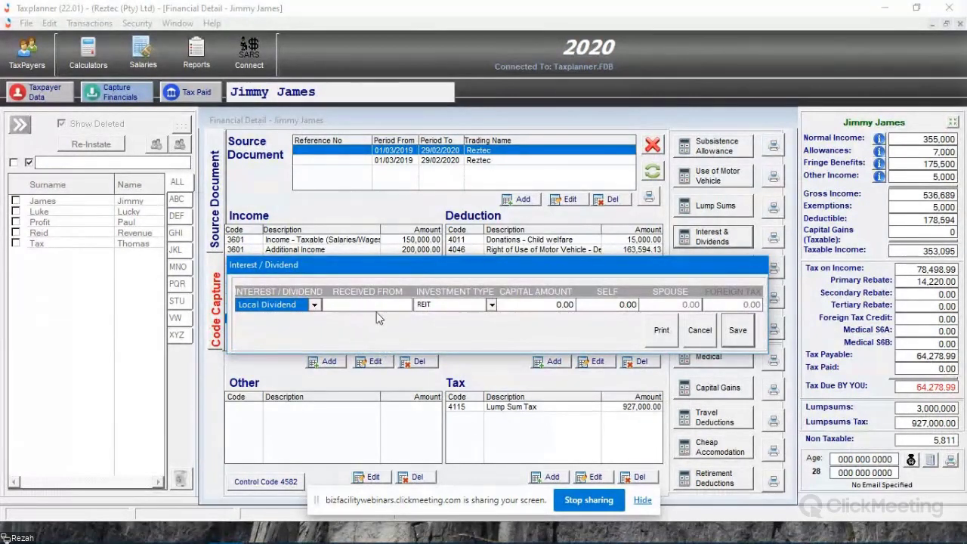
pyautogui.click(492, 306)
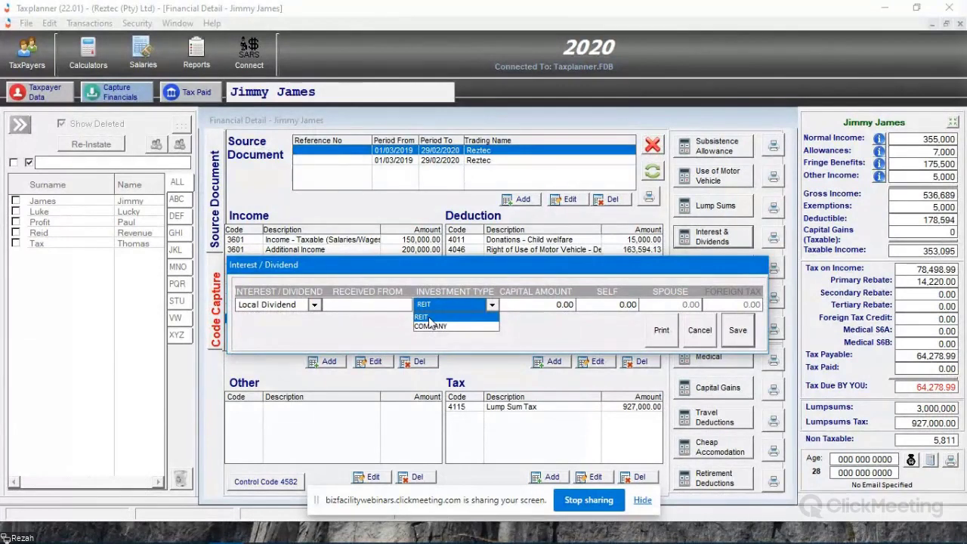
pyautogui.click(428, 316)
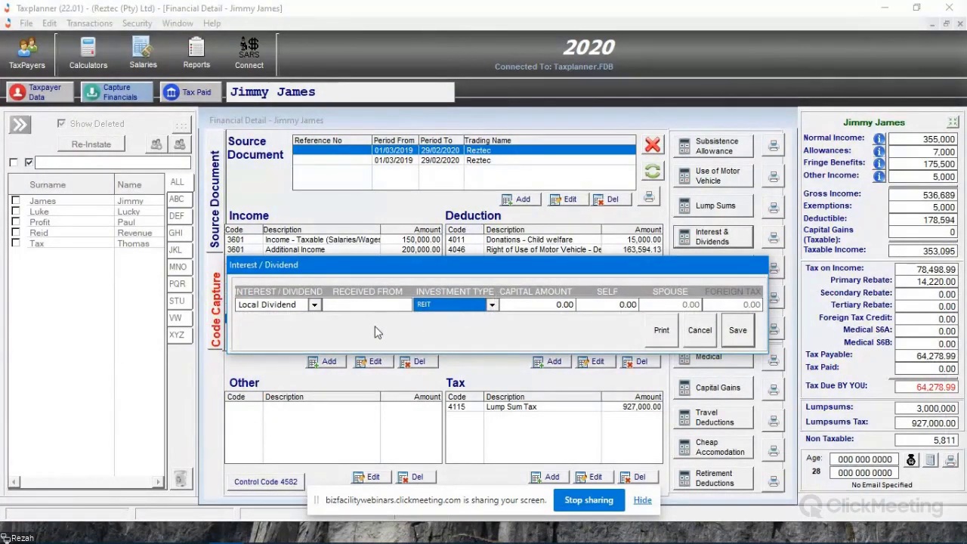
# - Enter Resilient as the dividend payer with capital and self amounts of 8,500, and save the local dividend entry
pyautogui.click(348, 306)
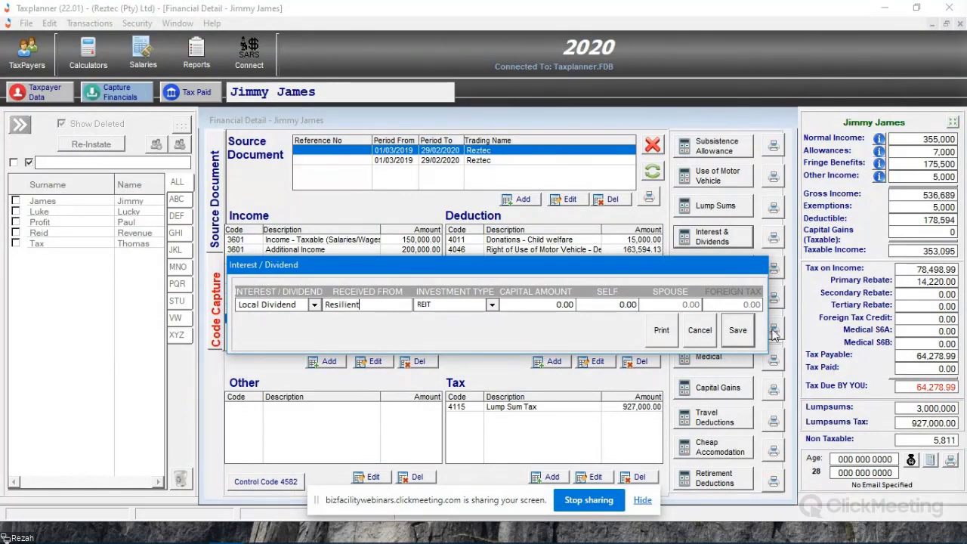
pyautogui.click(540, 306)
pyautogui.write('8,')
pyautogui.write('500')
pyautogui.press('Tab')
pyautogui.write('8,500')
pyautogui.click(734, 332)
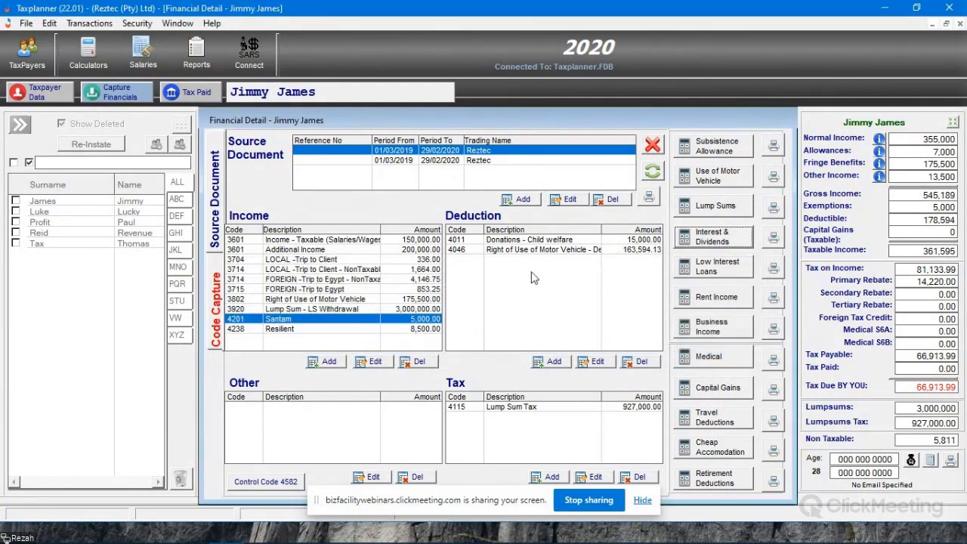
pyautogui.click(309, 330)
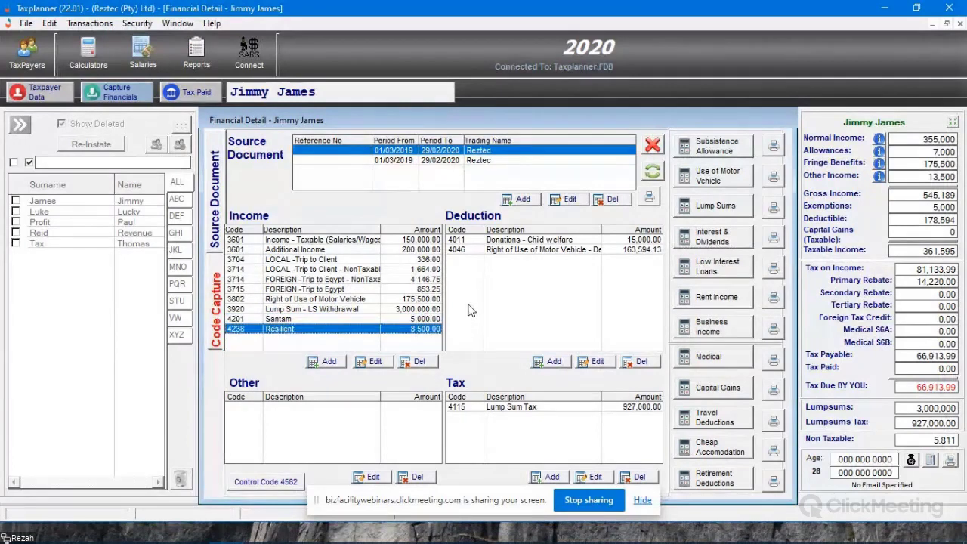
pyautogui.click(716, 241)
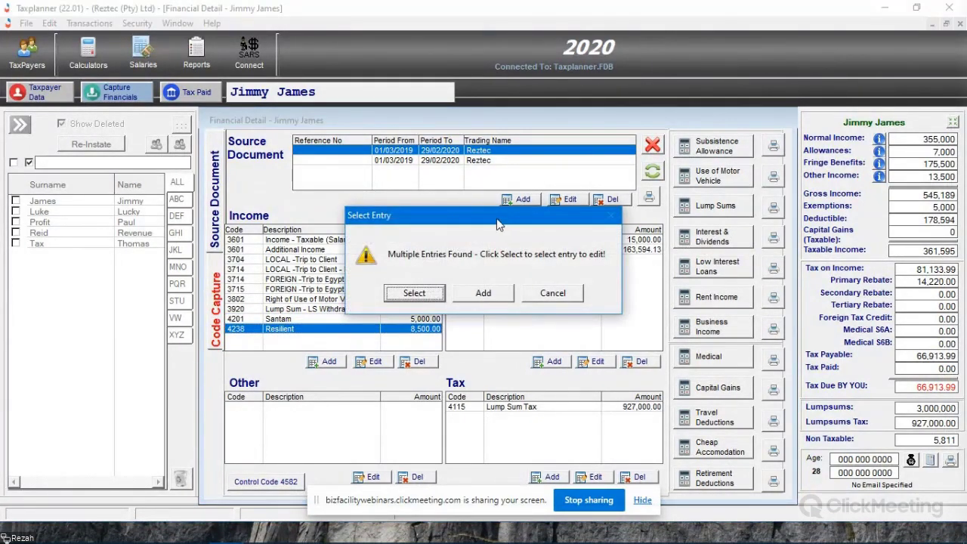
pyautogui.moveTo(497, 218); pyautogui.dragTo(497, 177)
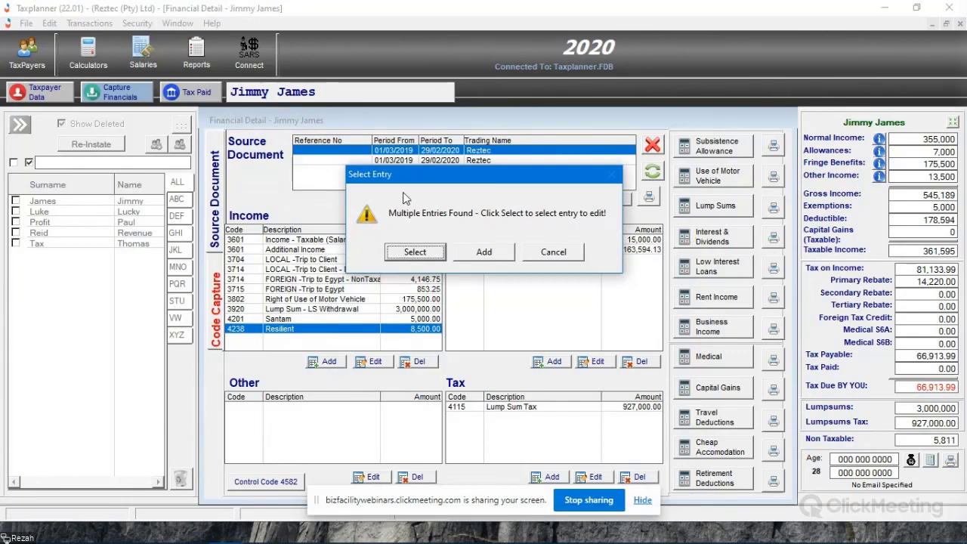
pyautogui.press('Escape')
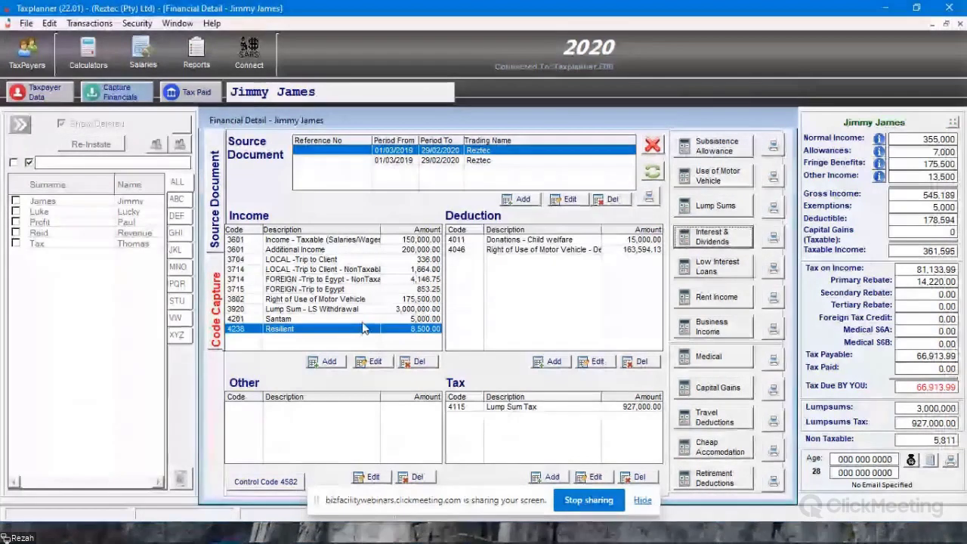
pyautogui.click(364, 322)
pyautogui.click(356, 330)
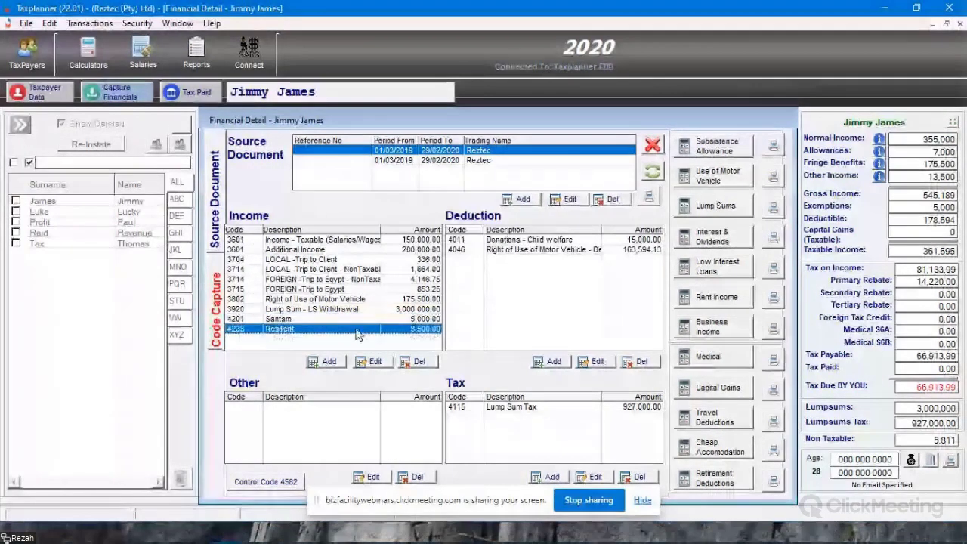
# - Choose Santam from the captured interest and dividend entries, examine its details in the edit form, and cancel the edit
pyautogui.click(721, 238)
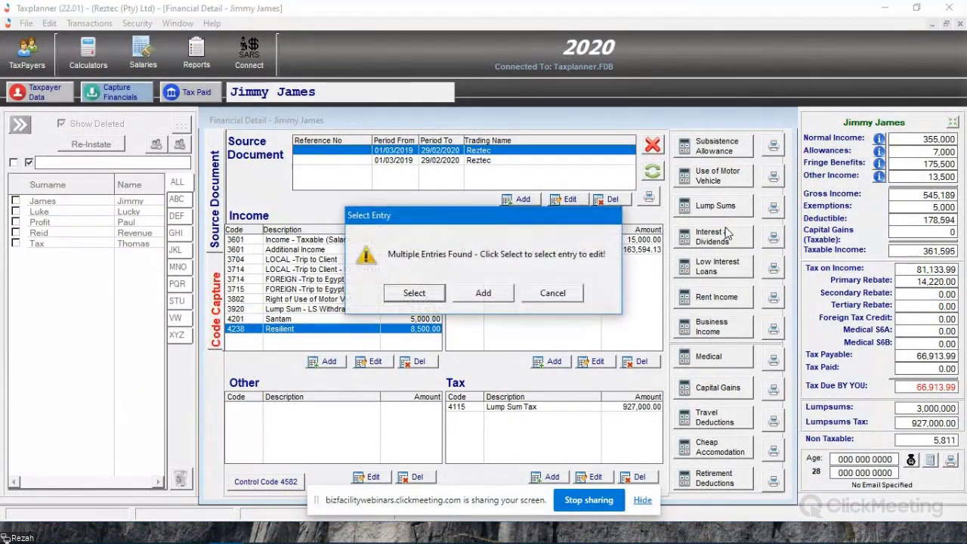
pyautogui.moveTo(479, 214)
pyautogui.mouseDown()
pyautogui.moveTo(521, 192)
pyautogui.moveTo(496, 212)
pyautogui.mouseUp()
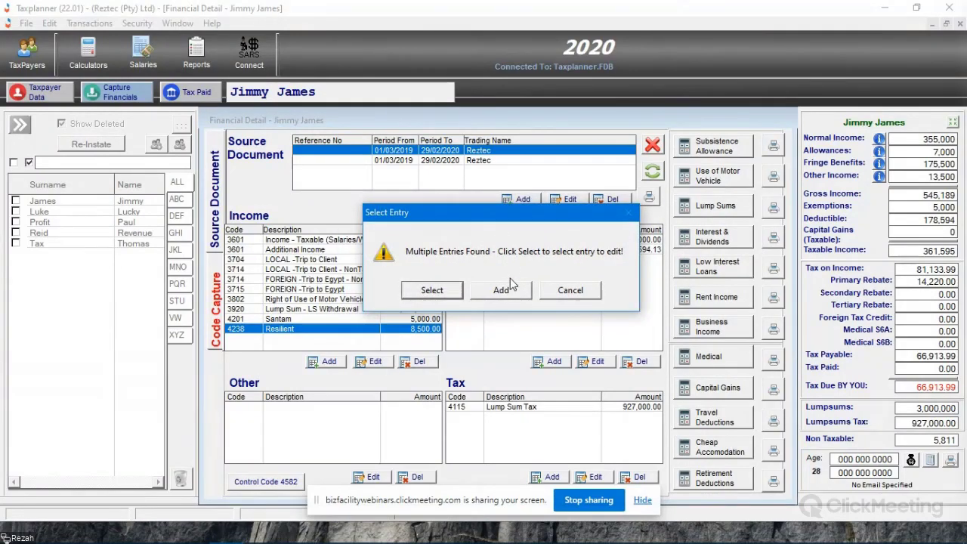
pyautogui.click(496, 217)
pyautogui.click(432, 290)
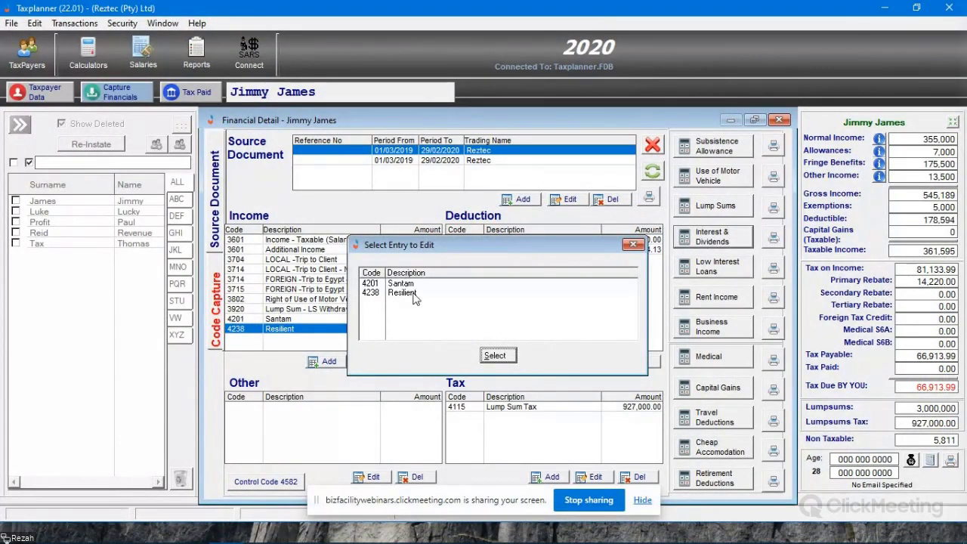
pyautogui.click(405, 293)
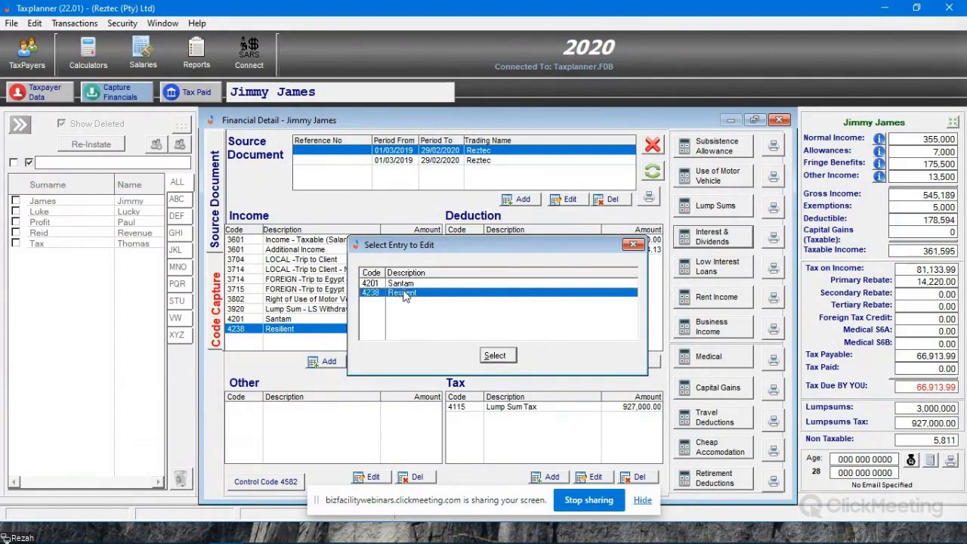
pyautogui.click(407, 284)
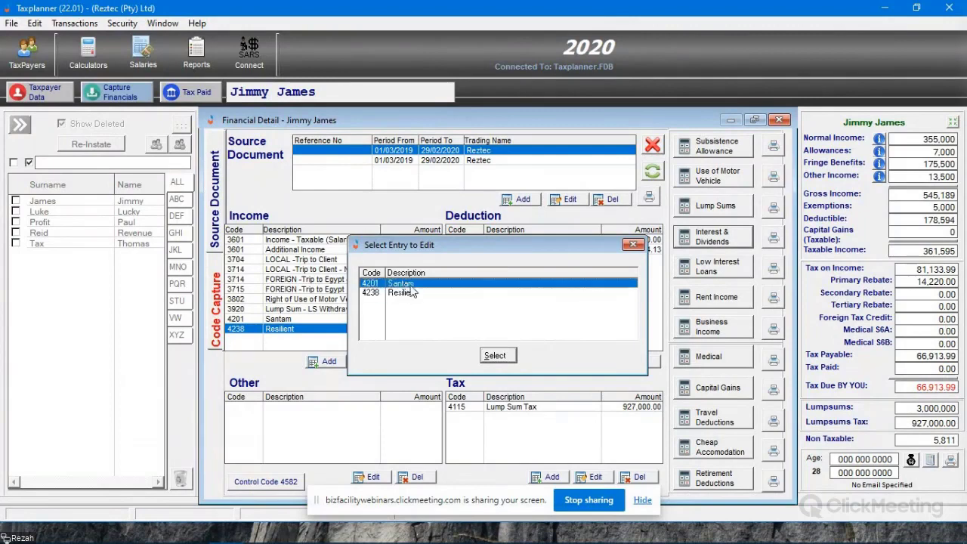
pyautogui.click(495, 355)
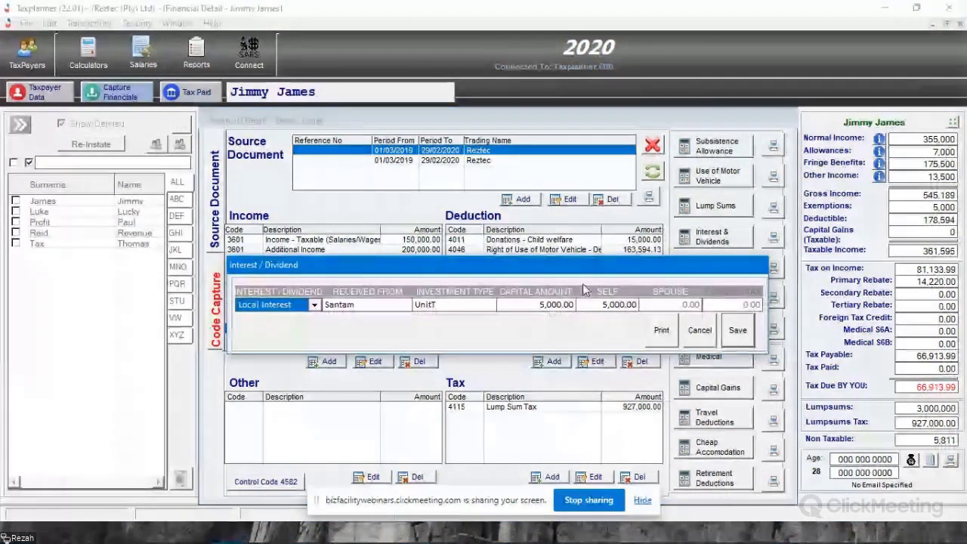
pyautogui.click(699, 331)
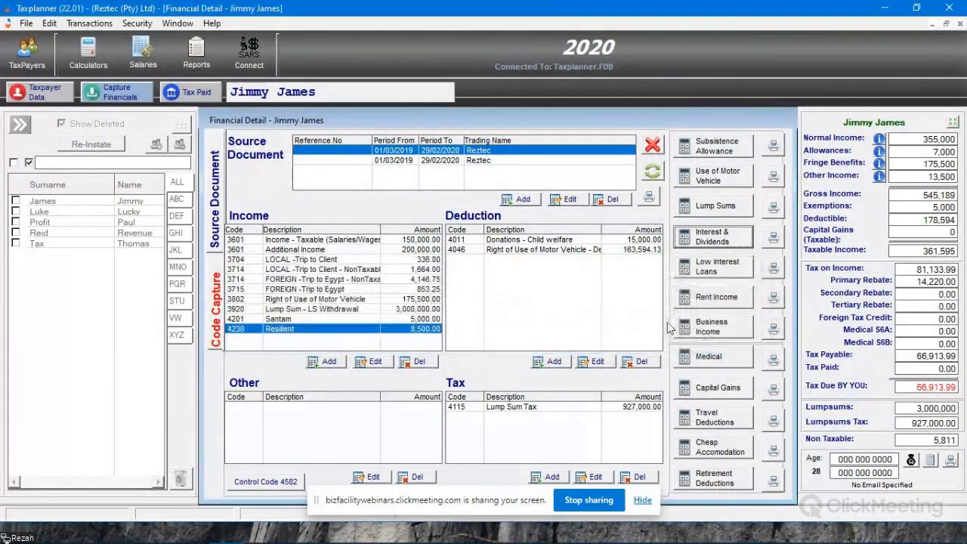
# - Add another interest and dividend entry of type Foreign Interest, received from Coronation with the investment type Offshore
pyautogui.click(720, 242)
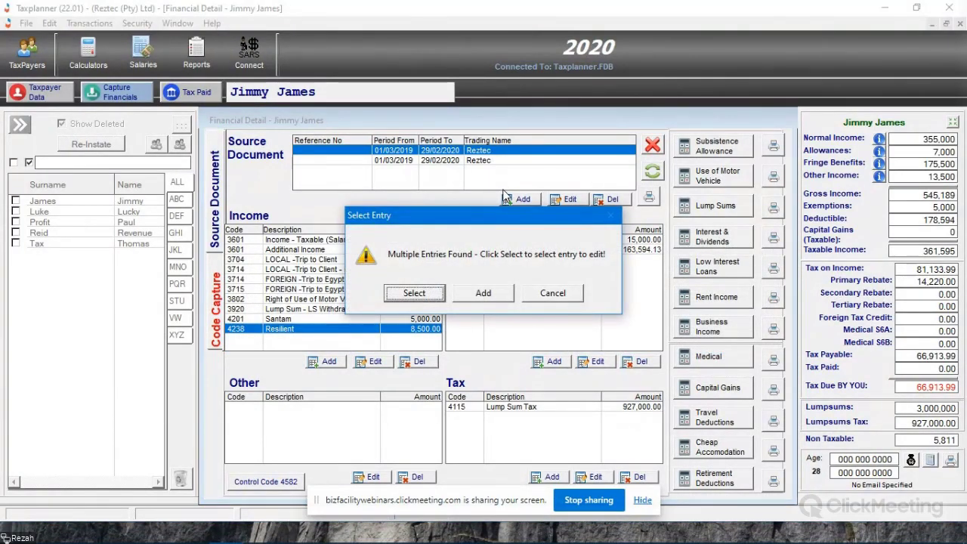
pyautogui.click(482, 292)
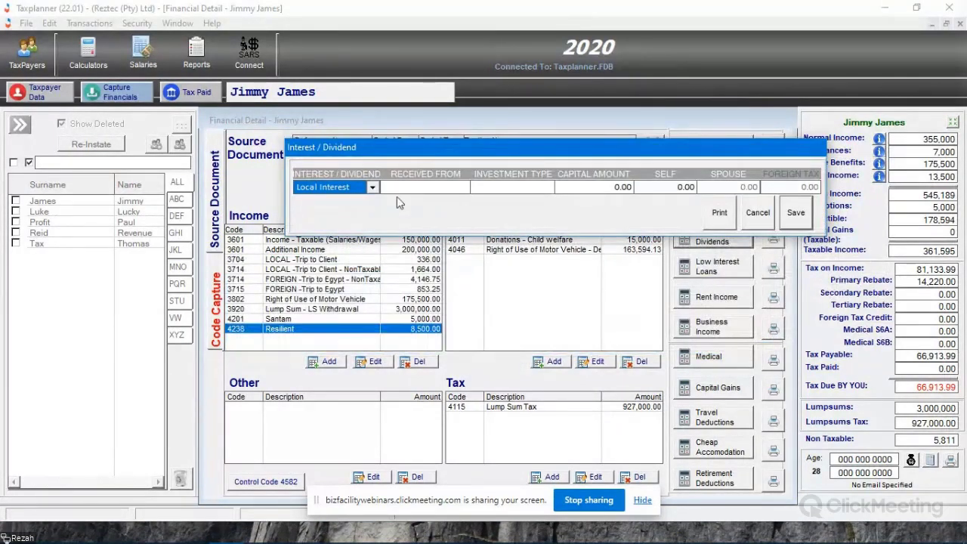
pyautogui.click(372, 188)
pyautogui.click(331, 221)
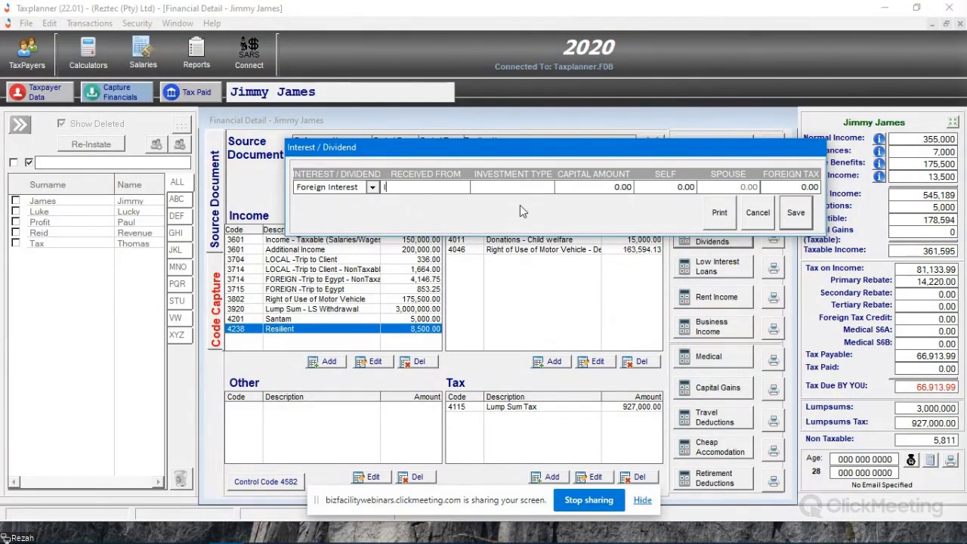
pyautogui.write('Coro')
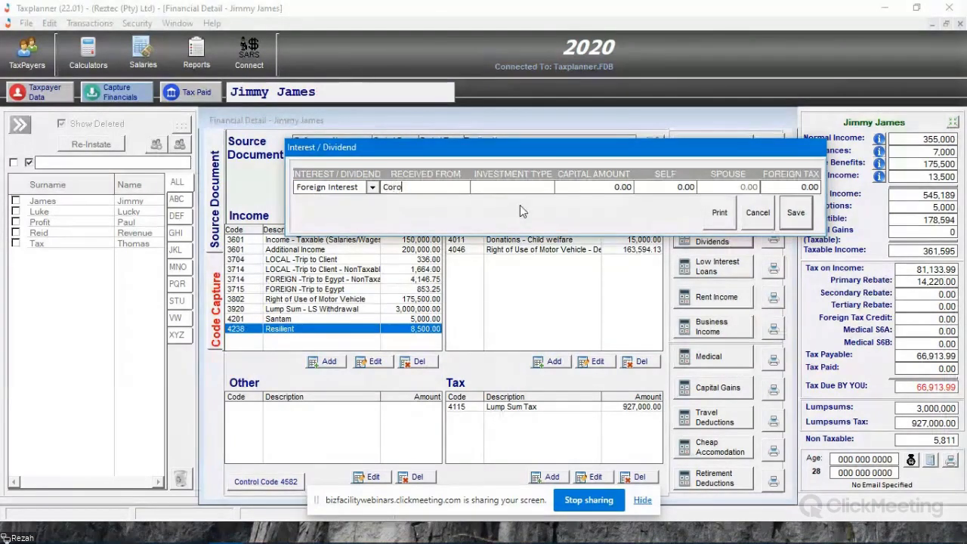
pyautogui.write('nation')
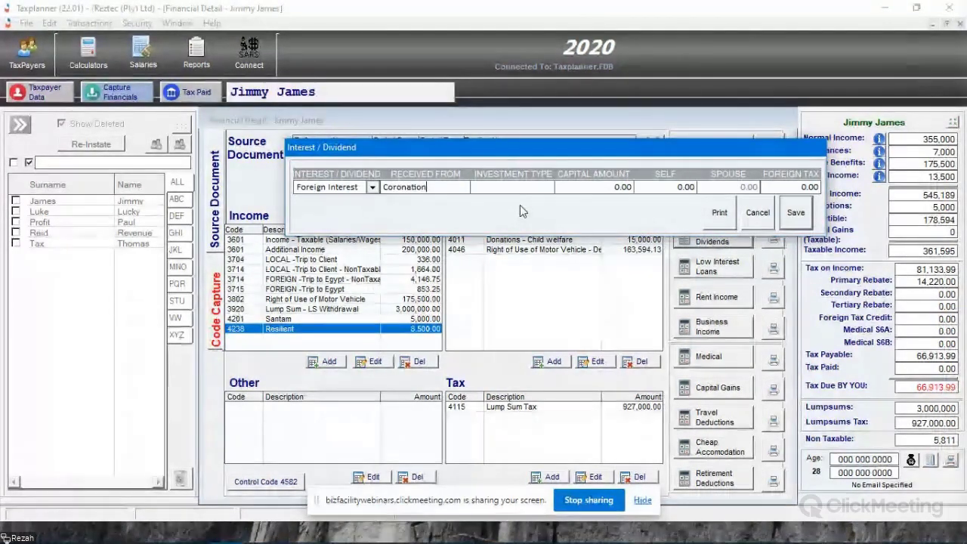
pyautogui.press('Tab')
pyautogui.write('Offsho')
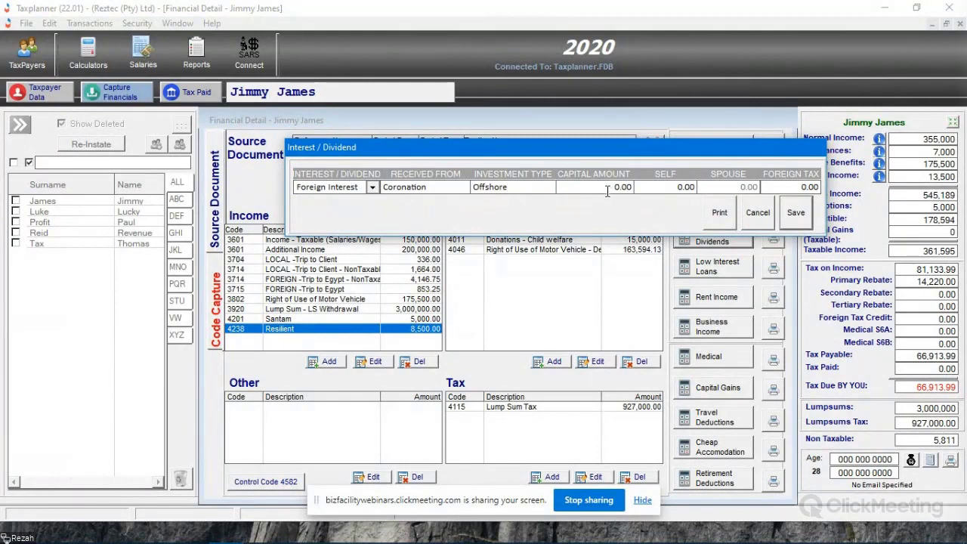
# - Enter 60,000 as both the capital and self amounts, save the foreign interest entry, and select its income line
pyautogui.press('Tab')
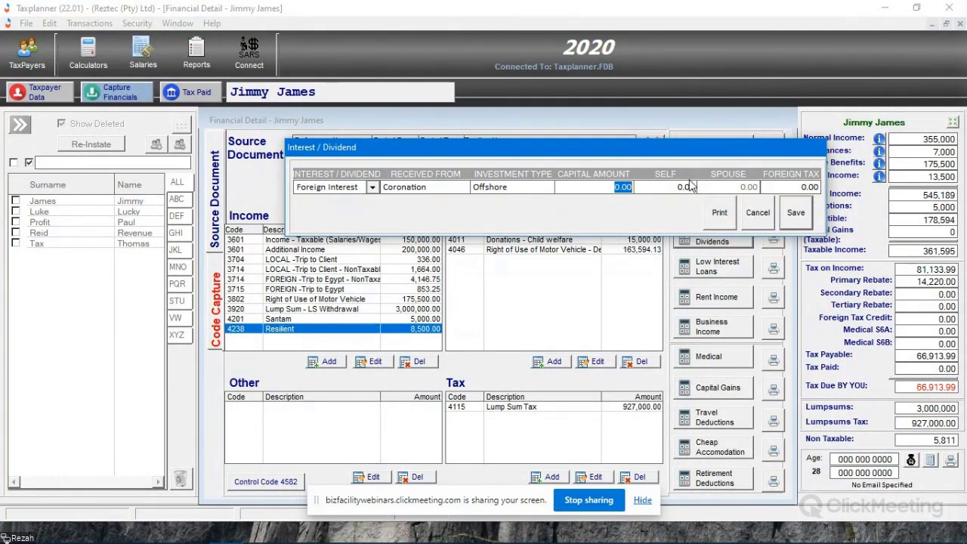
pyautogui.write('60000')
pyautogui.press('Tab')
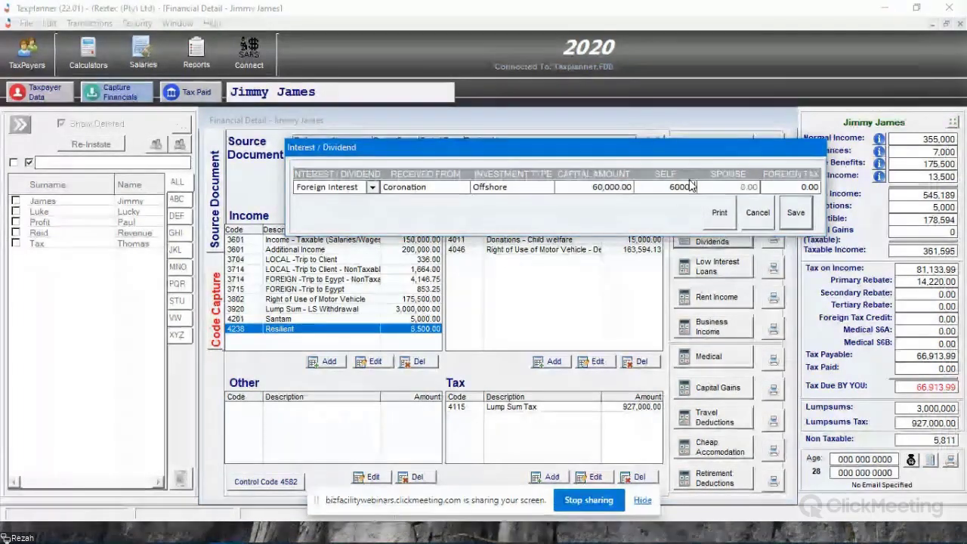
pyautogui.click(798, 212)
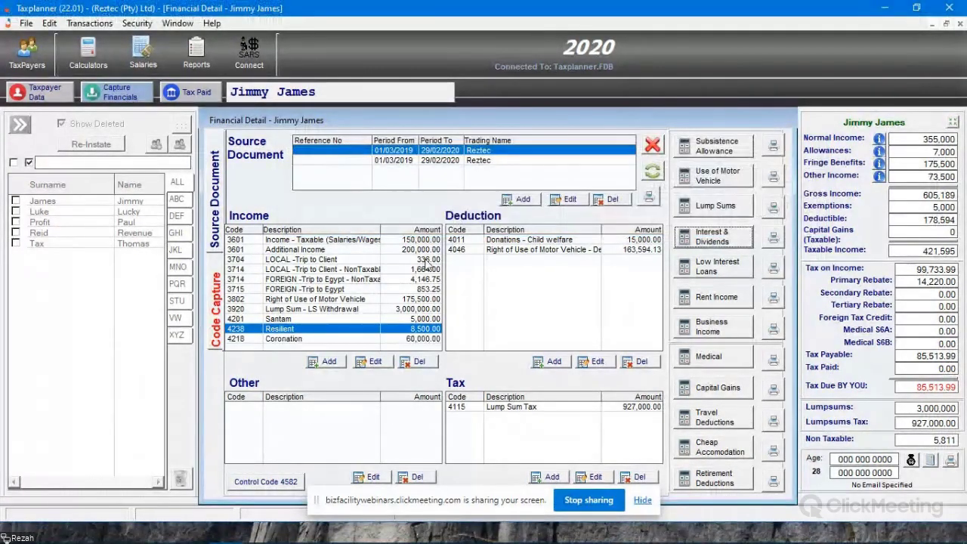
pyautogui.click(427, 340)
# - Add another interest and dividend entry of type Foreign Dividend, received from Coronation with the investment type Offshore2
pyautogui.click(716, 240)
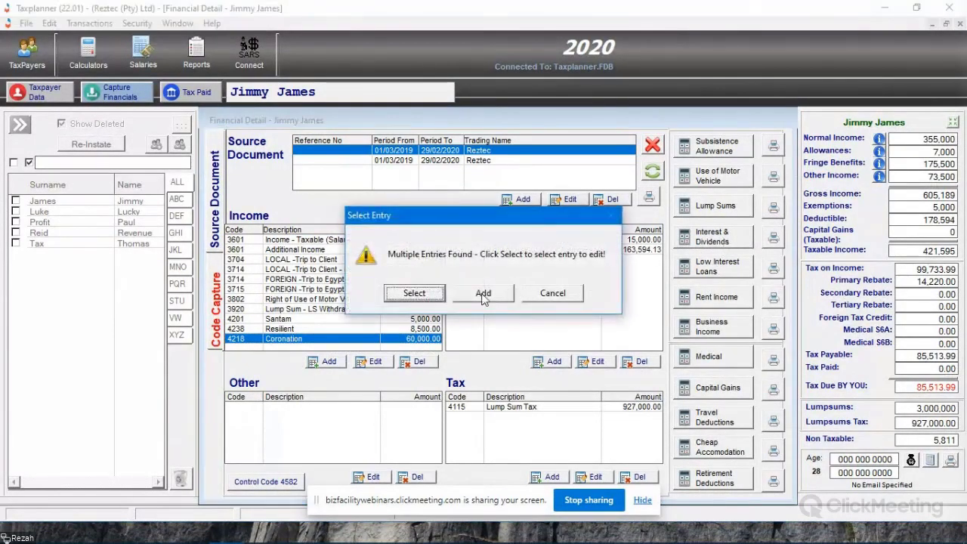
pyautogui.click(483, 294)
pyautogui.click(314, 304)
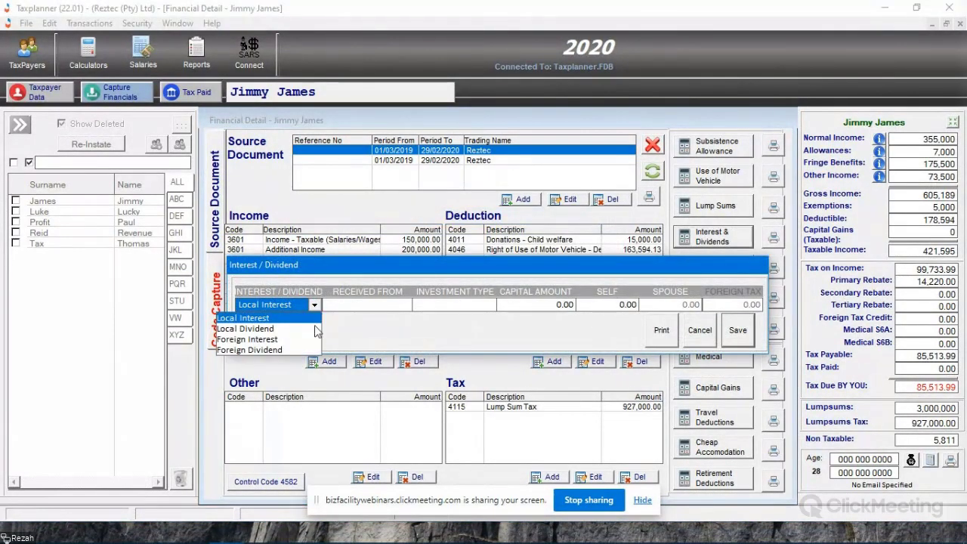
pyautogui.click(273, 350)
pyautogui.click(371, 308)
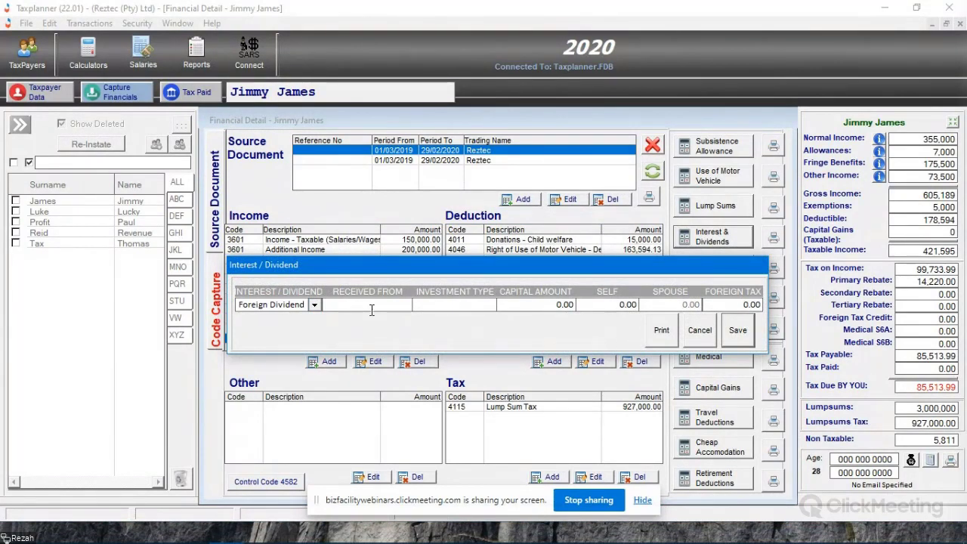
pyautogui.write('Coronation')
pyautogui.press('Tab')
pyautogui.write('Off')
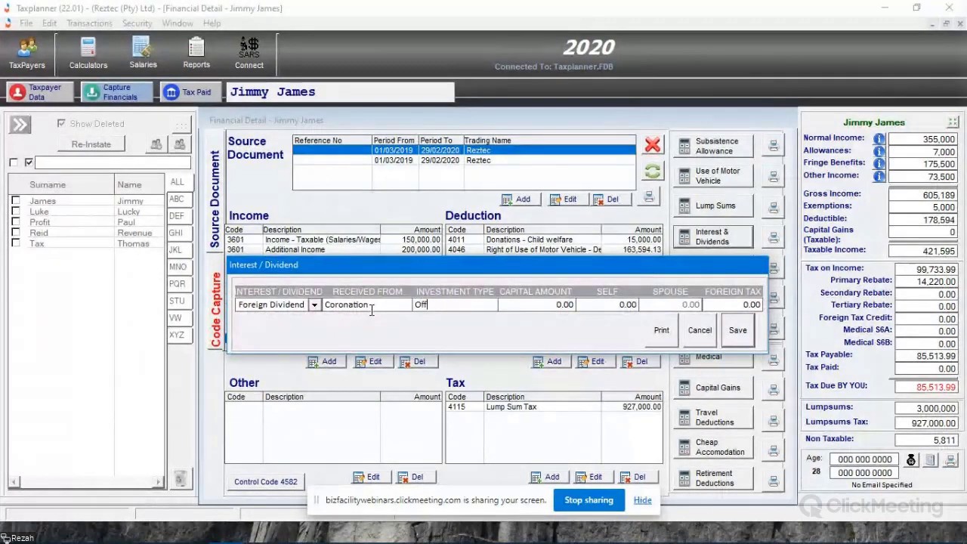
pyautogui.write('shore2')
pyautogui.press('Tab')
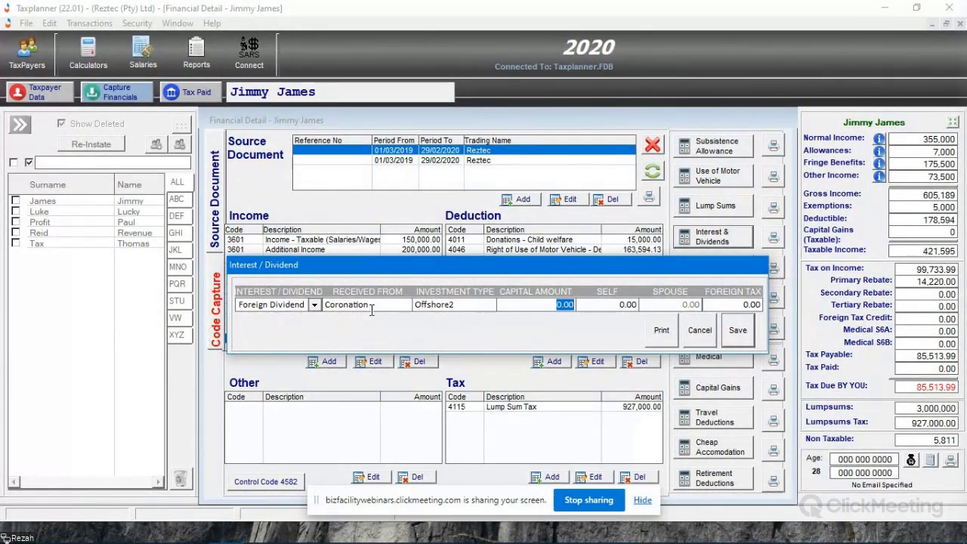
# - Enter 50,000 as both the capital and self amounts, save the foreign dividend entry, and select the Santam income line
pyautogui.write('50,000')
pyautogui.press('Tab')
pyautogui.press('Tab')
pyautogui.press('Tab')
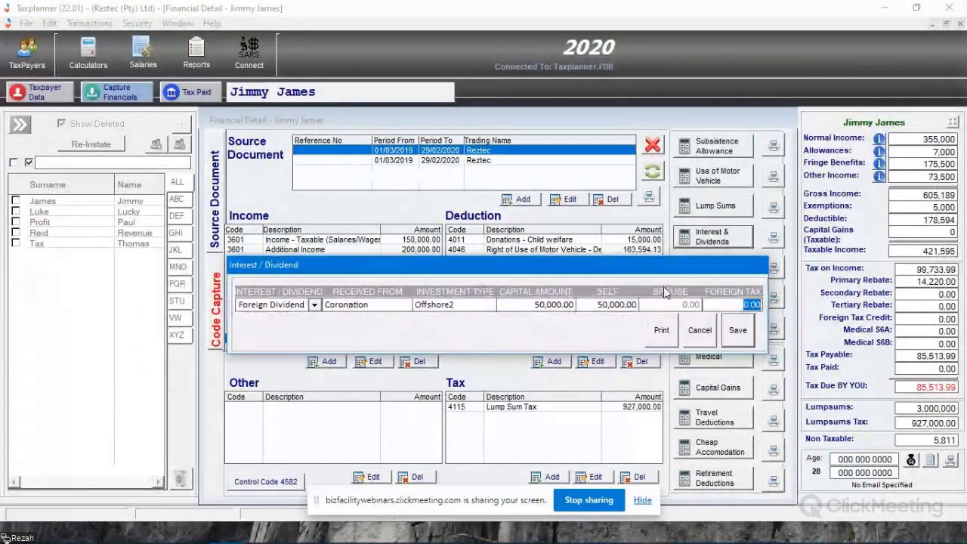
pyautogui.moveTo(591, 270); pyautogui.dragTo(605, 305)
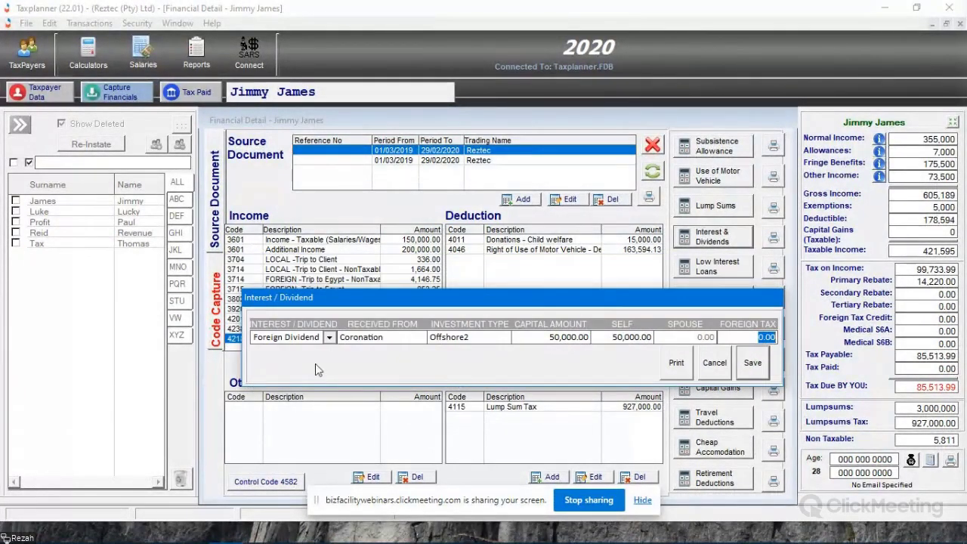
pyautogui.moveTo(537, 306); pyautogui.dragTo(463, 281)
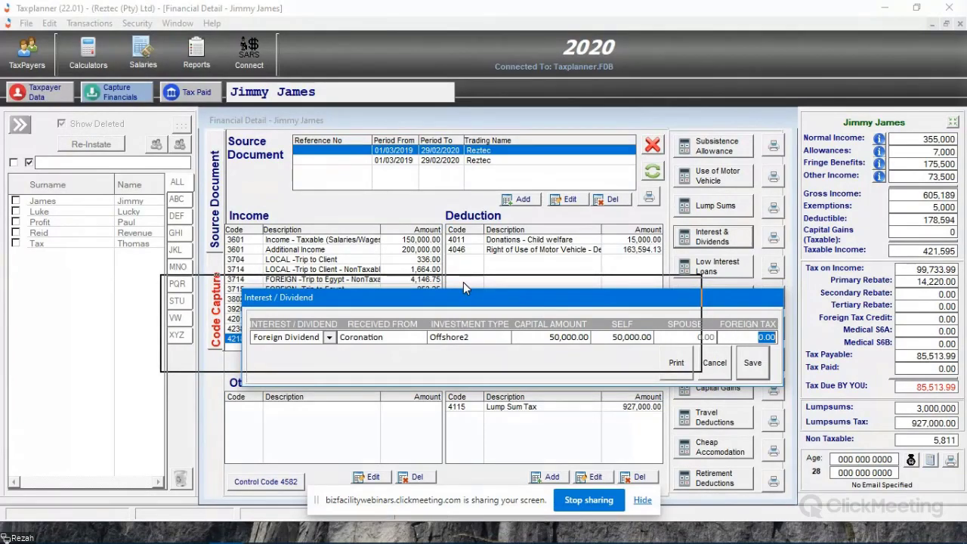
pyautogui.moveTo(463, 282); pyautogui.dragTo(463, 282)
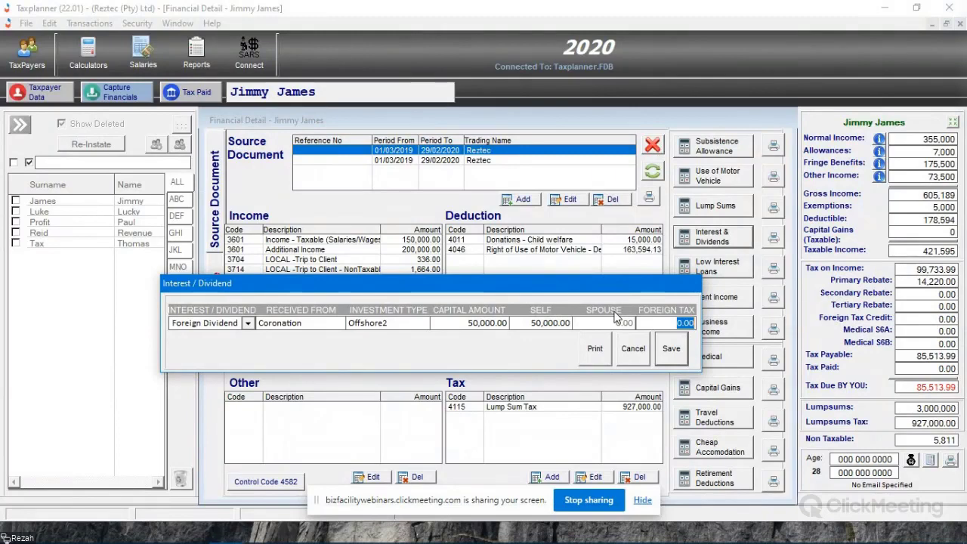
pyautogui.click(671, 348)
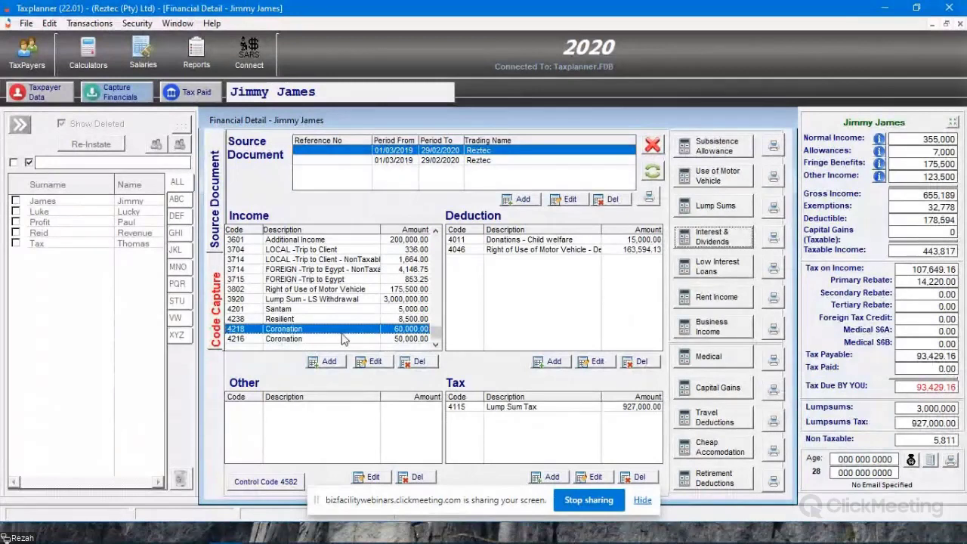
pyautogui.click(412, 310)
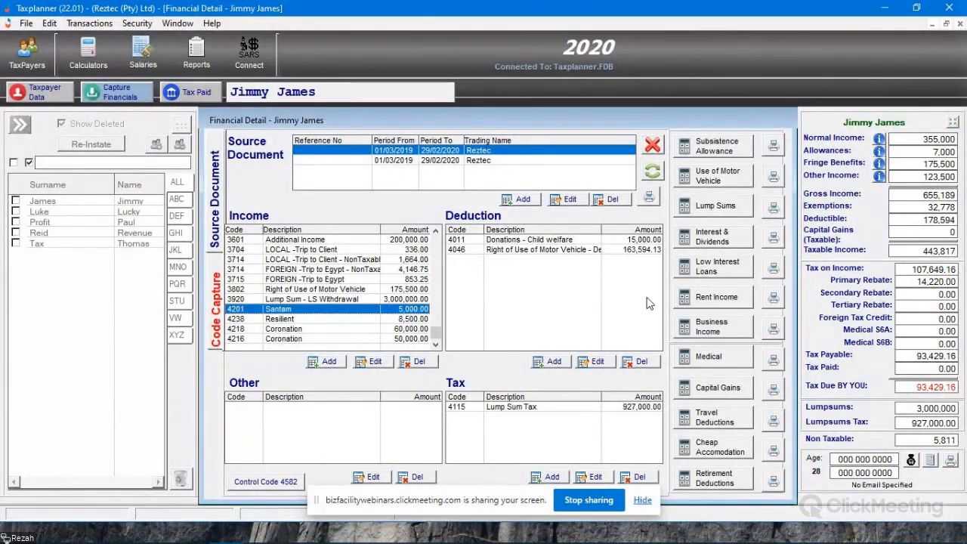
# - Start a low interest loan entry described as Employee Loan with a capital amount of 5,000
pyautogui.click(721, 270)
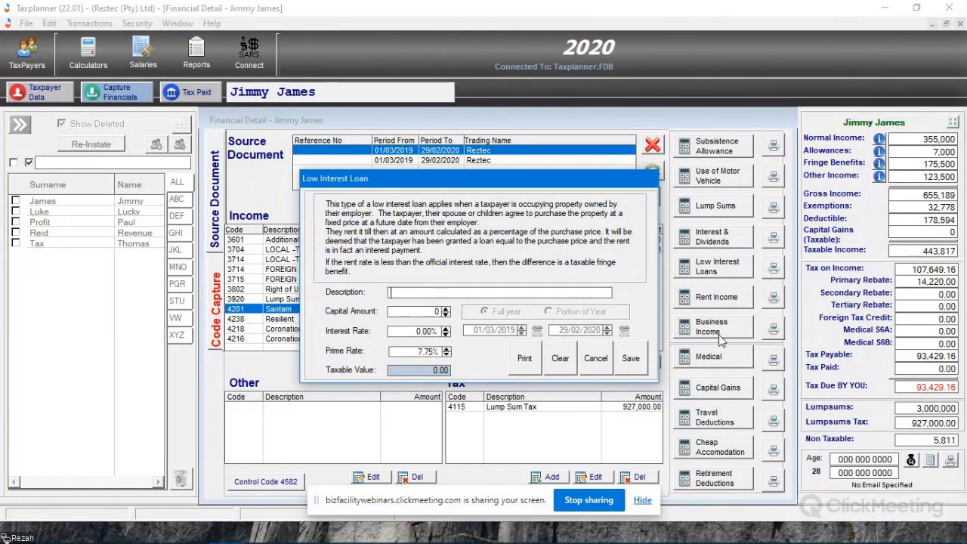
pyautogui.write('Employee Loan')
pyautogui.press('Tab')
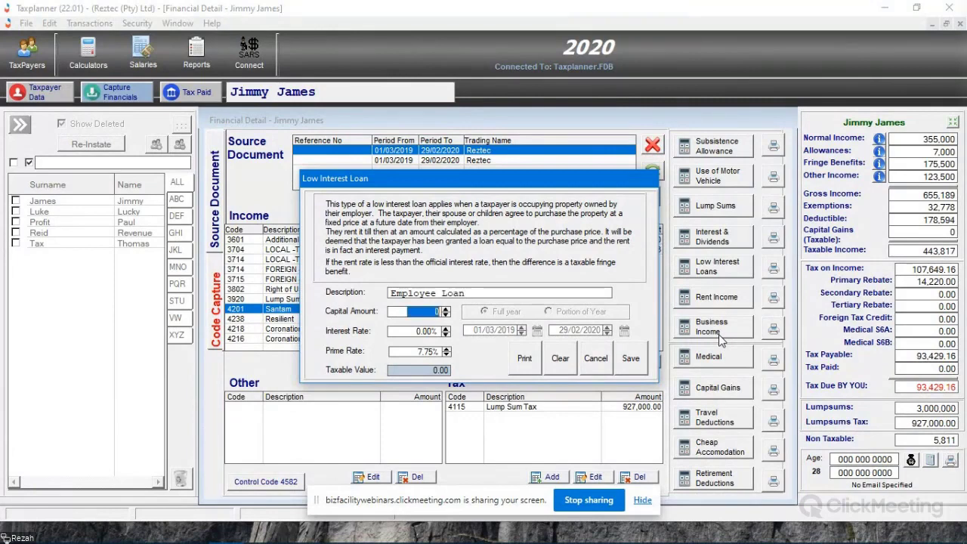
pyautogui.write('5,000')
pyautogui.press('Tab')
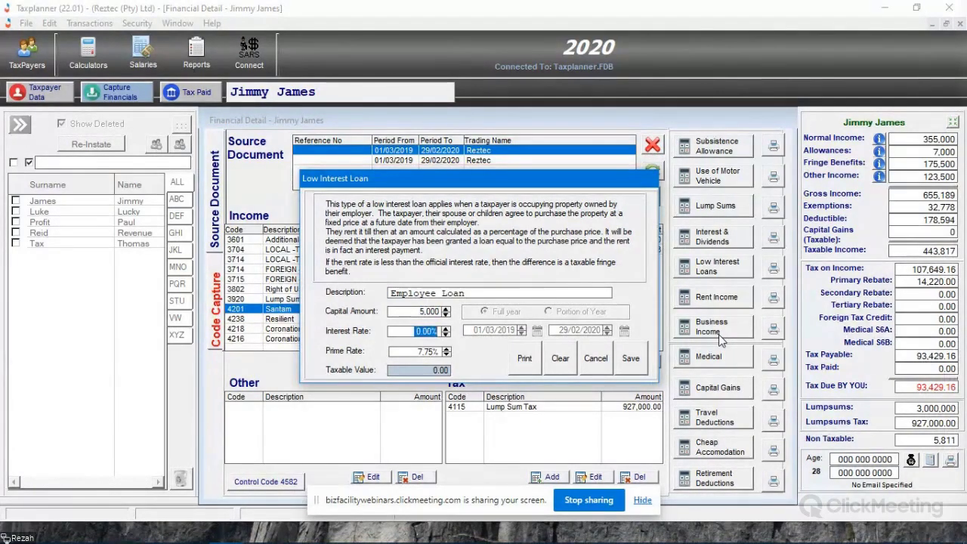
# - Set the loan's interest rate to 3.5%, save the loan, and select the Employee Loan income line
pyautogui.write('3.5')
pyautogui.press('Tab')
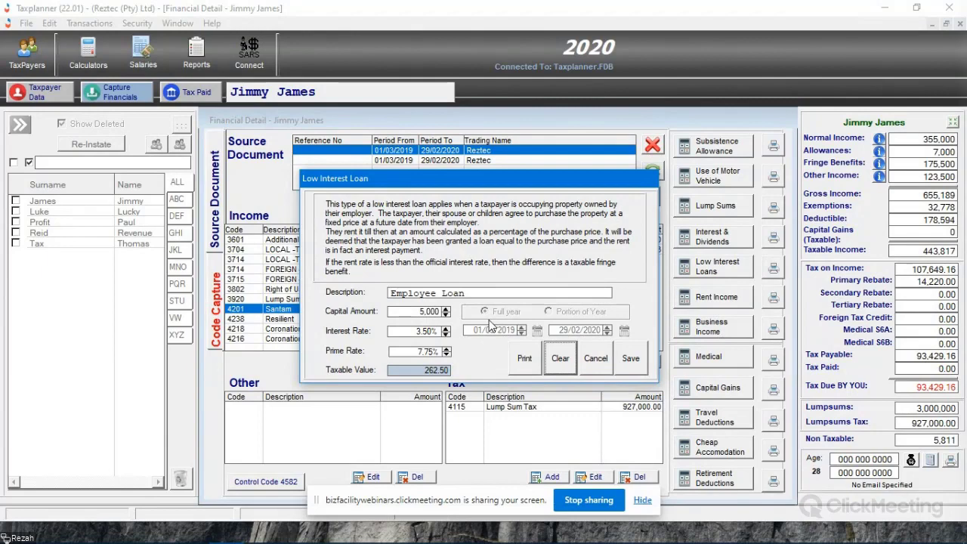
pyautogui.click(630, 358)
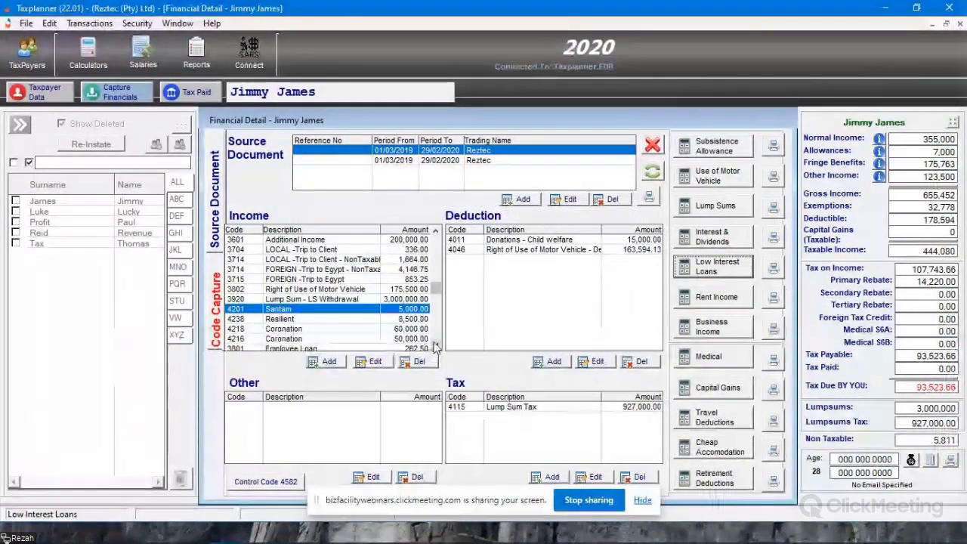
pyautogui.click(436, 345)
pyautogui.click(316, 338)
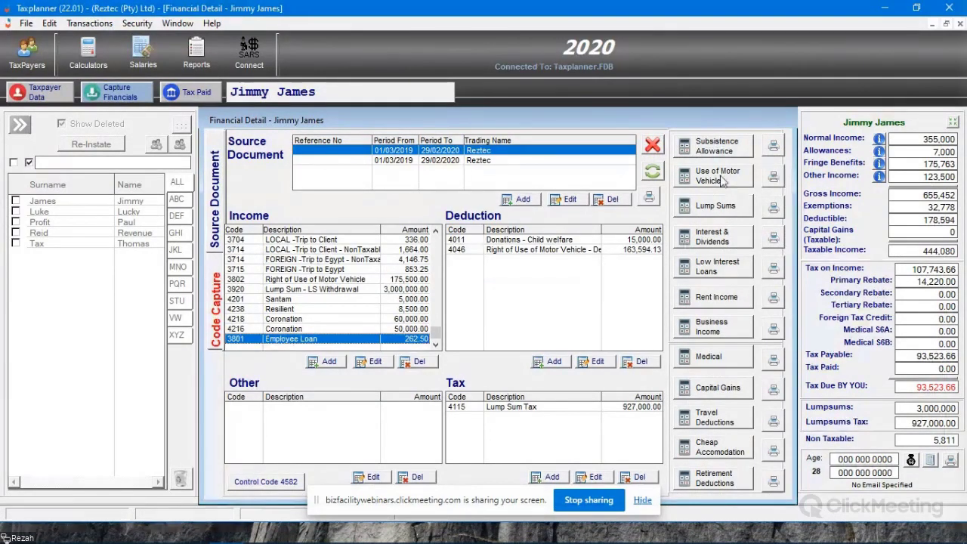
# - Examine the use of motor vehicle report, including its fringe benefit formulas and reduction summary
pyautogui.click(698, 184)
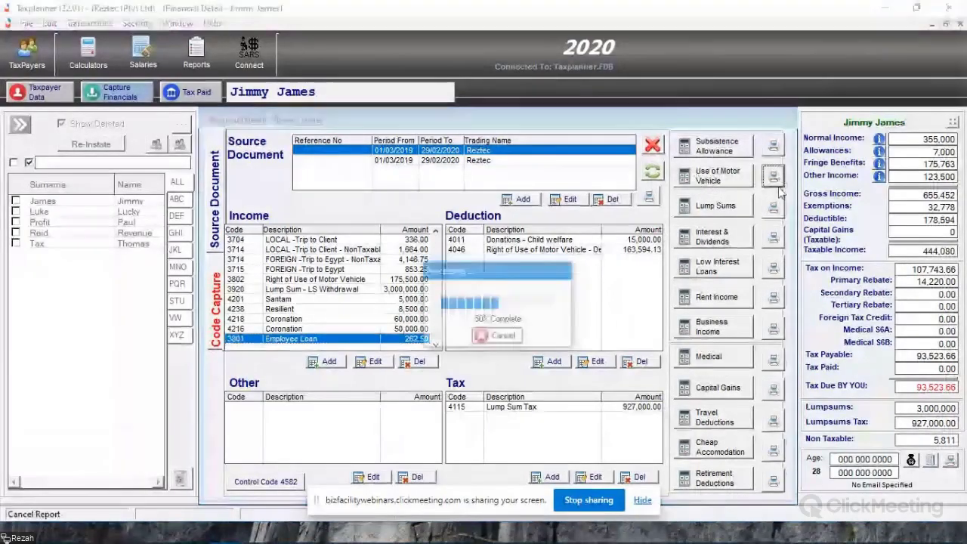
pyautogui.scroll(-5, 533, 236)
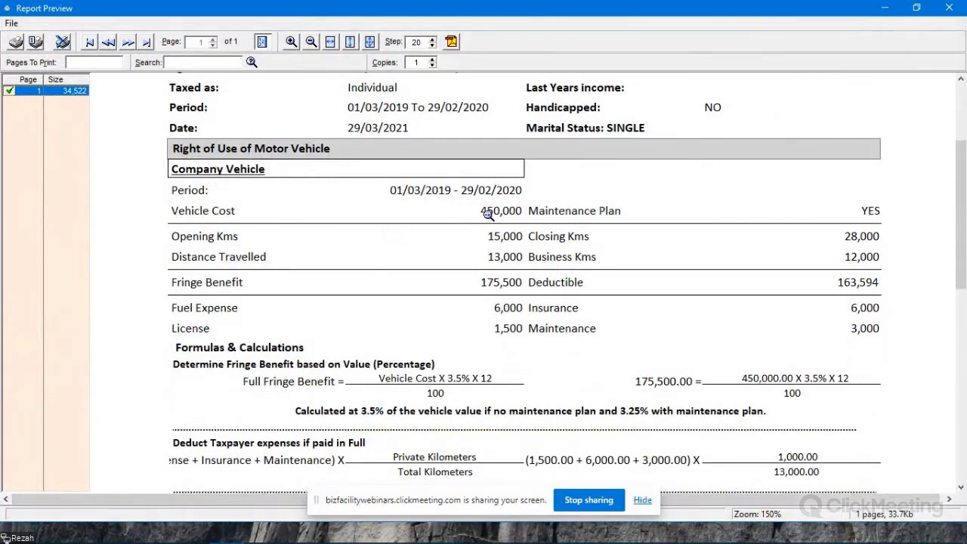
pyautogui.scroll(-3, 489, 215)
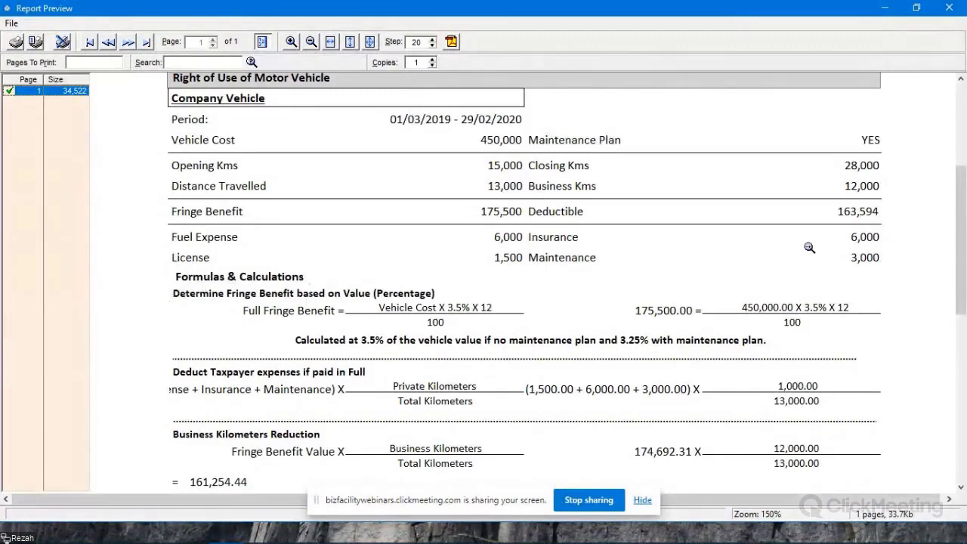
pyautogui.scroll(-7, 480, 240)
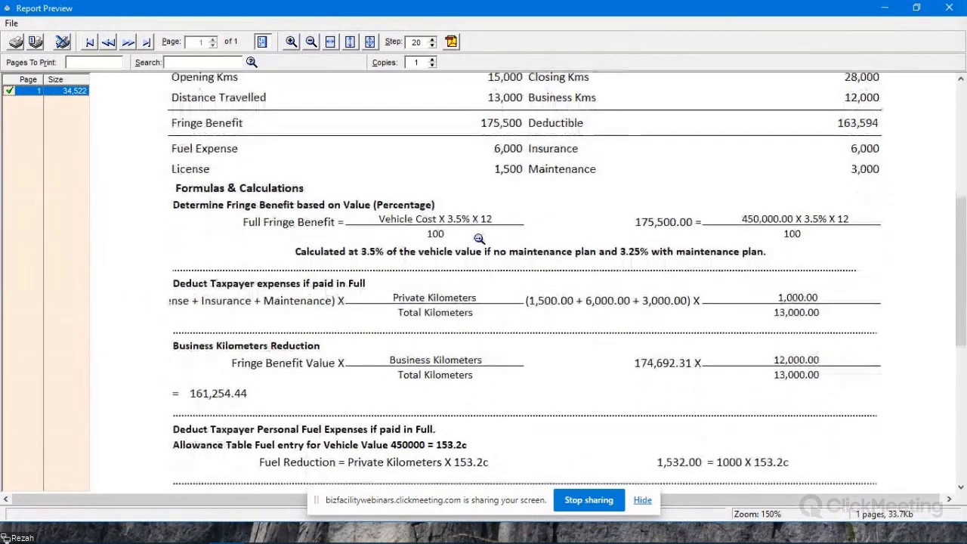
pyautogui.scroll(-4, 479, 239)
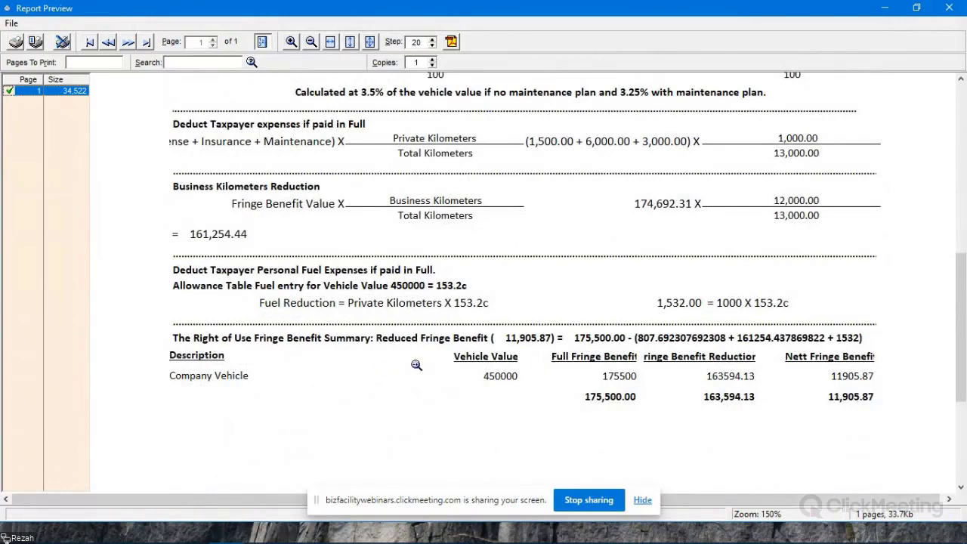
pyautogui.scroll(13, 521, 236)
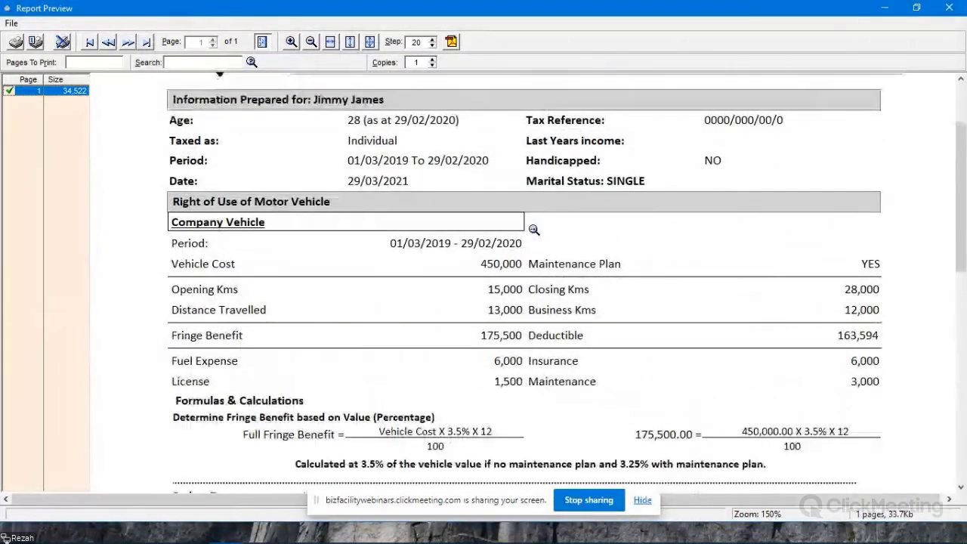
pyautogui.click(949, 7)
# - Review the lump sums report to see how the tax on the withdrawal is calculated
pyautogui.click(772, 207)
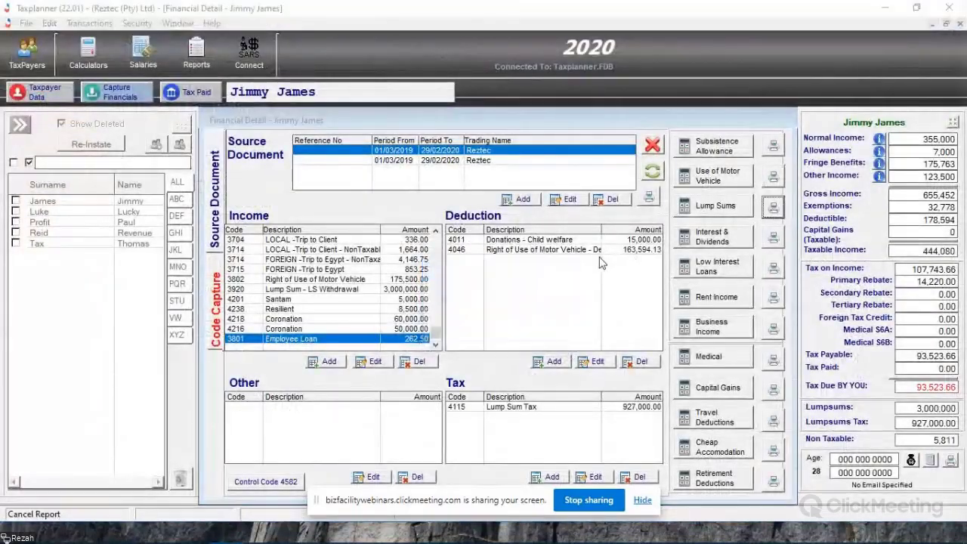
pyautogui.scroll(-3, 350, 281)
pyautogui.scroll(-4, 422, 280)
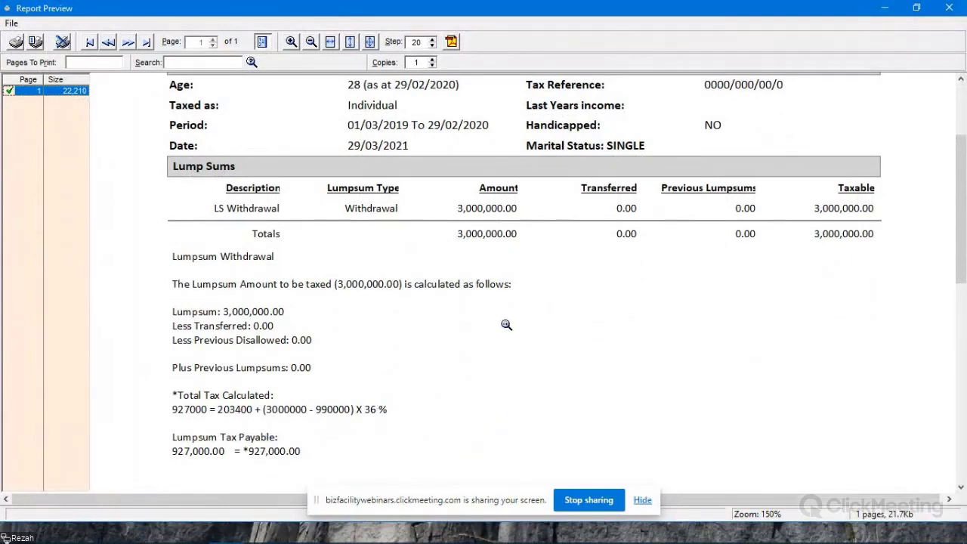
pyautogui.press('Escape')
# - Review the interest and dividends report with its investment income summary, and the low interest loan fringe benefit report
pyautogui.click(776, 237)
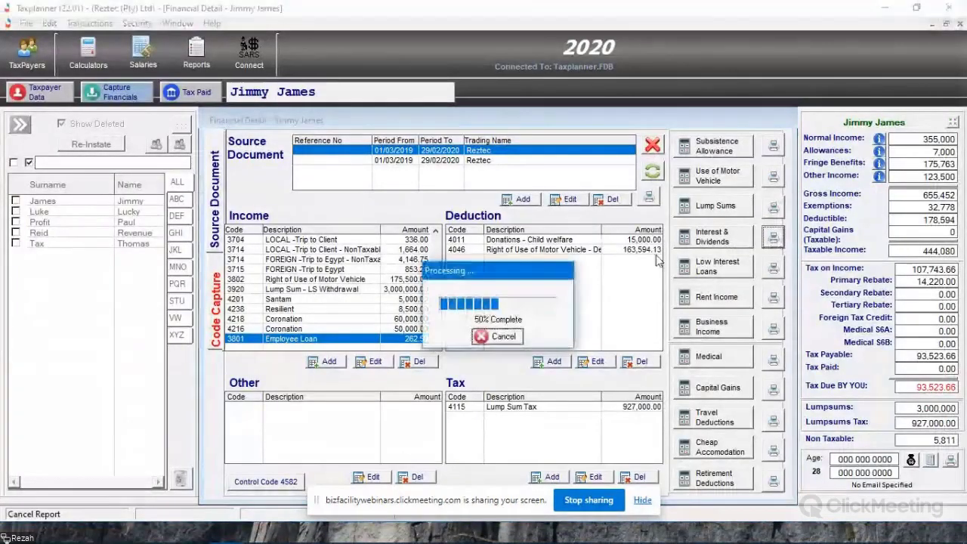
pyautogui.scroll(-9, 507, 254)
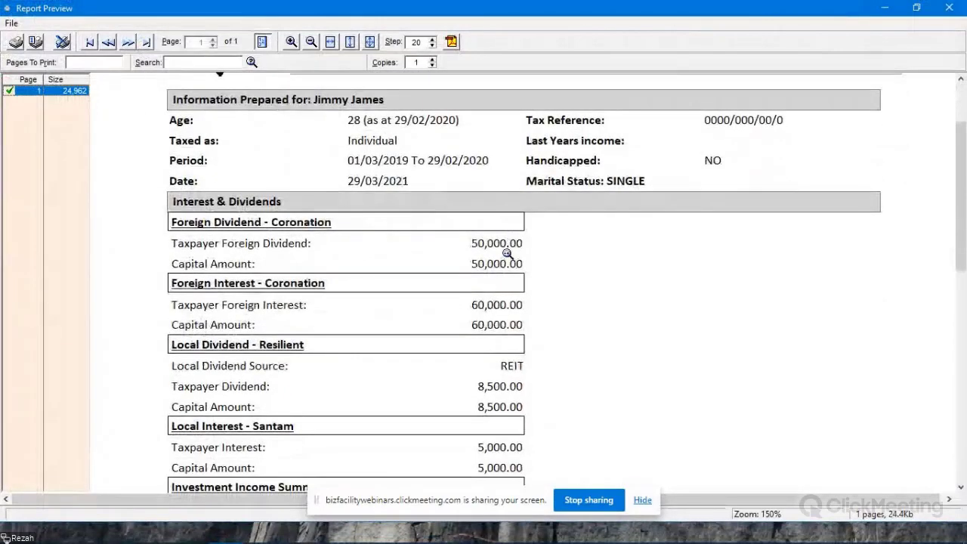
pyautogui.scroll(-5, 507, 255)
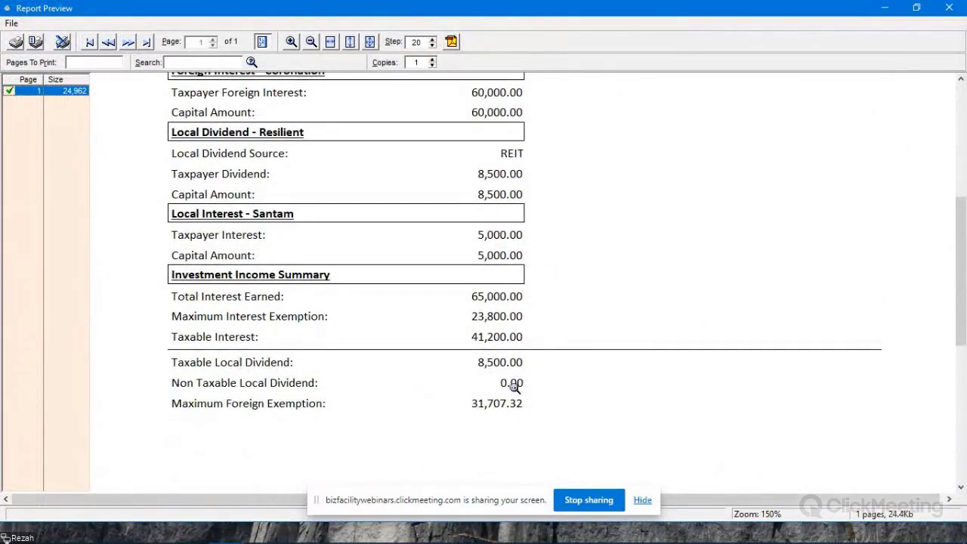
pyautogui.press('Escape')
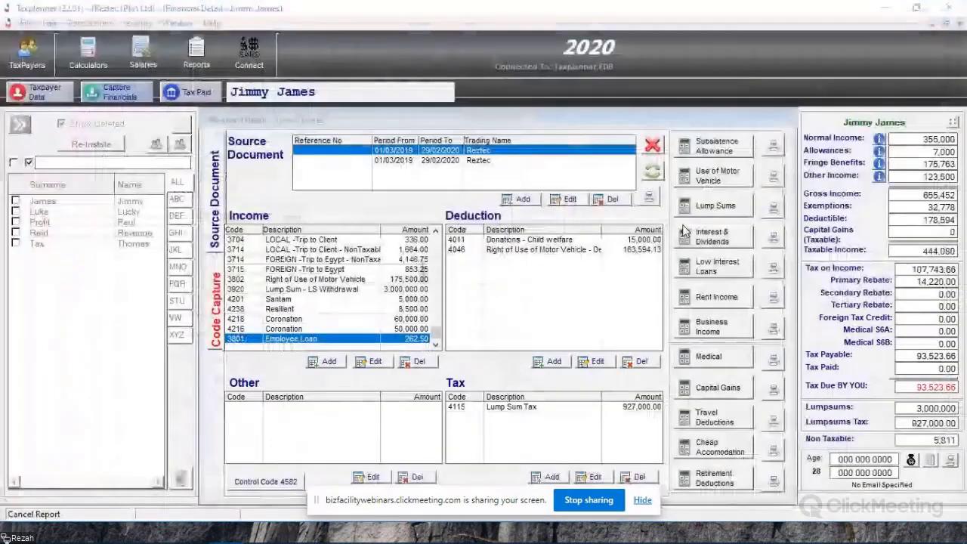
pyautogui.click(773, 268)
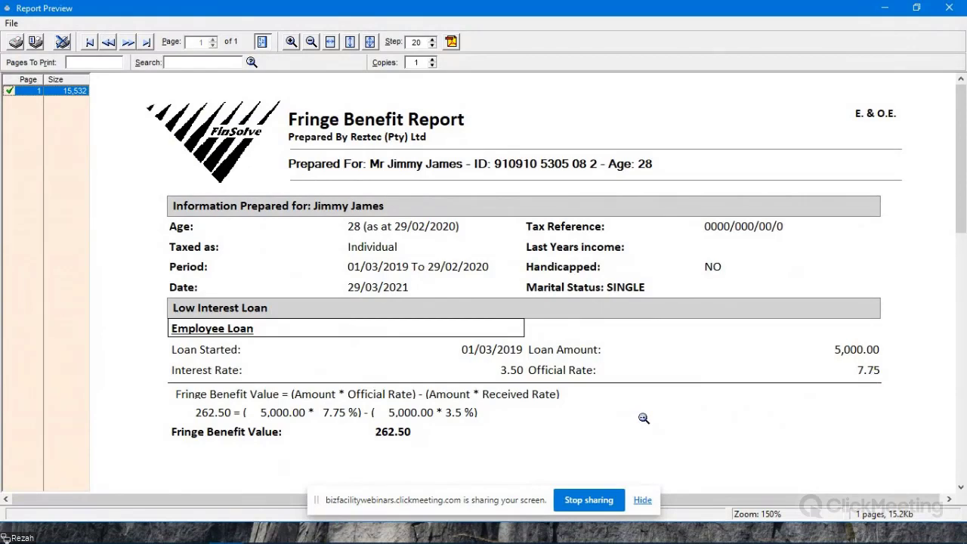
pyautogui.press('Escape')
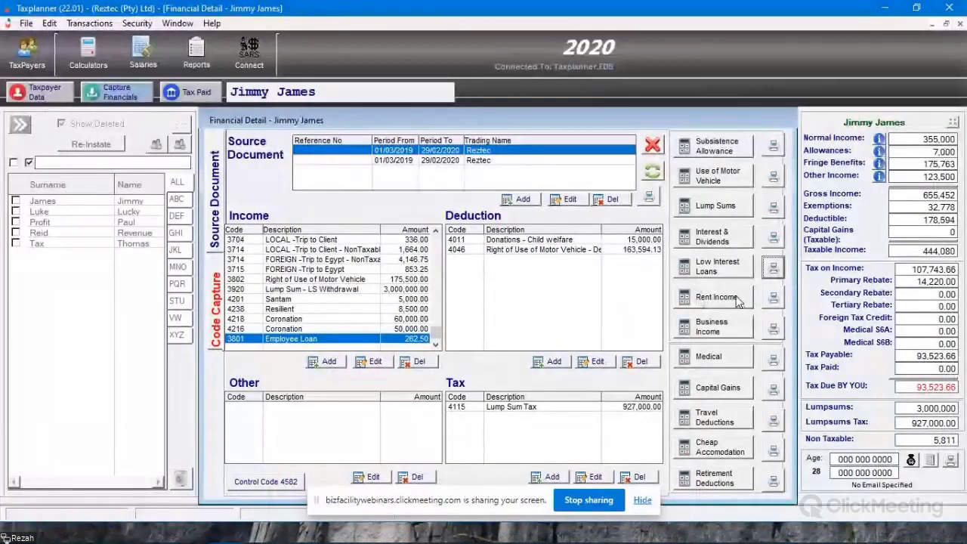
# - Compare the default period of a new rental income entry with the period set on the first Reztec source document
pyautogui.click(735, 299)
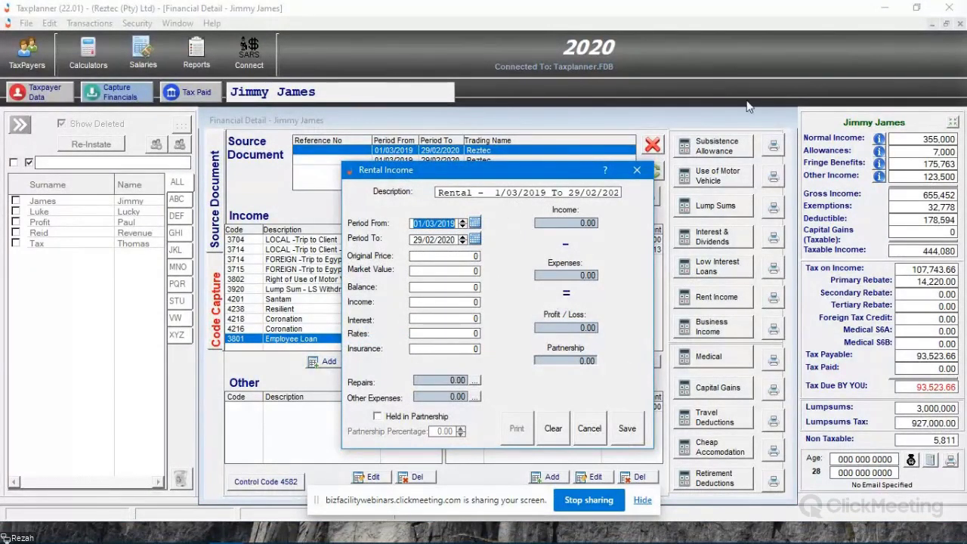
pyautogui.moveTo(506, 163); pyautogui.dragTo(386, 204)
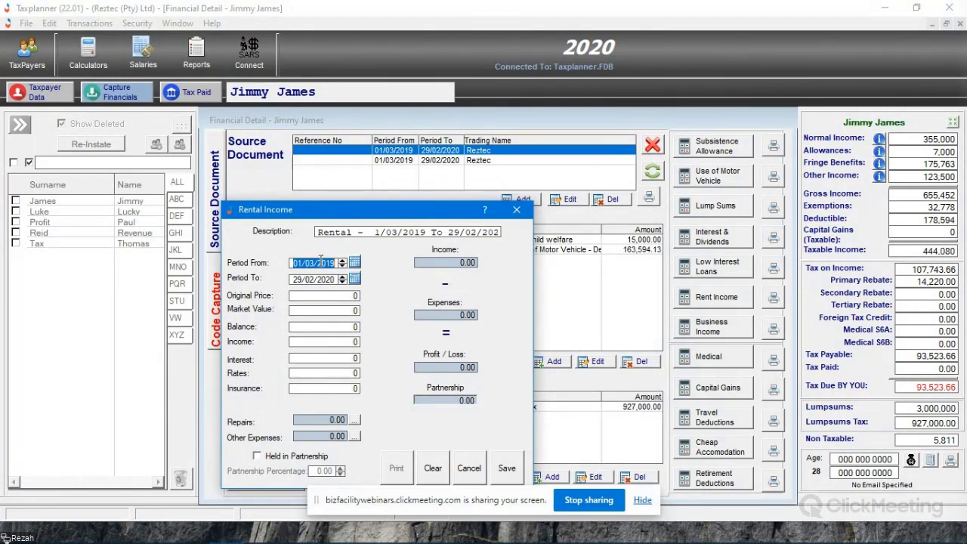
pyautogui.click(517, 210)
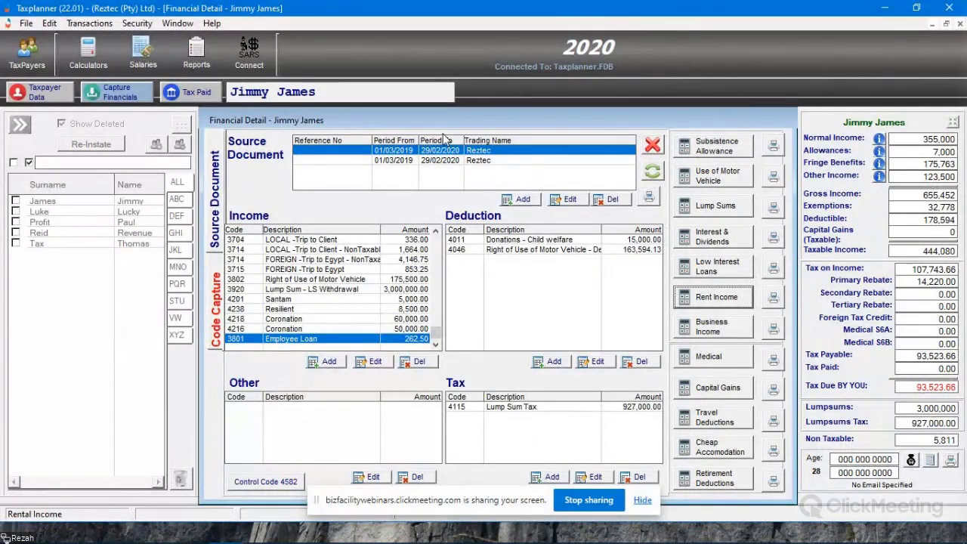
pyautogui.click(570, 199)
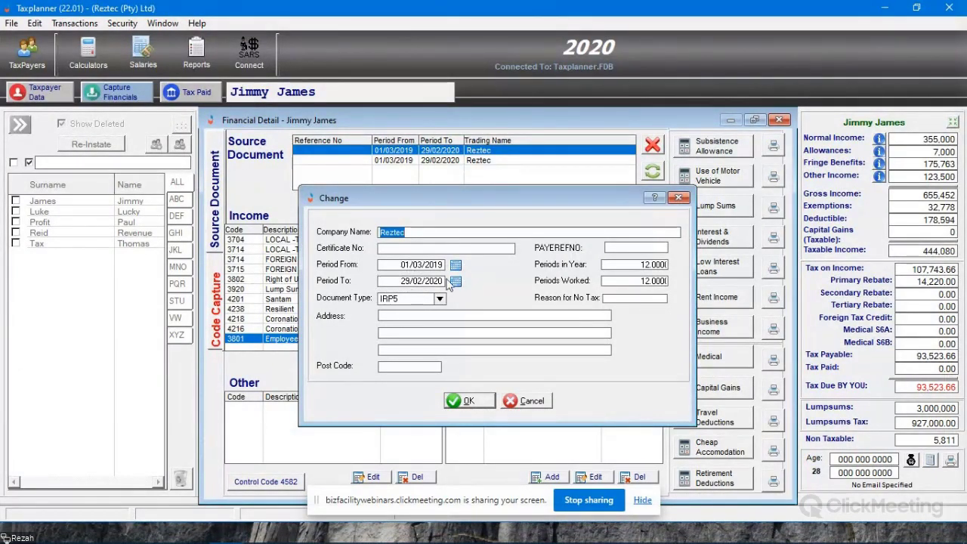
pyautogui.click(542, 402)
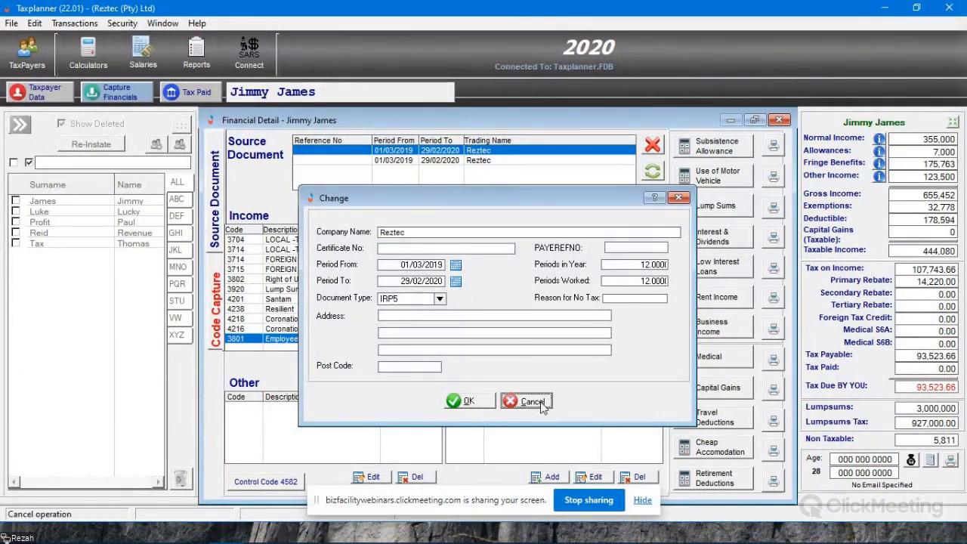
pyautogui.click(716, 297)
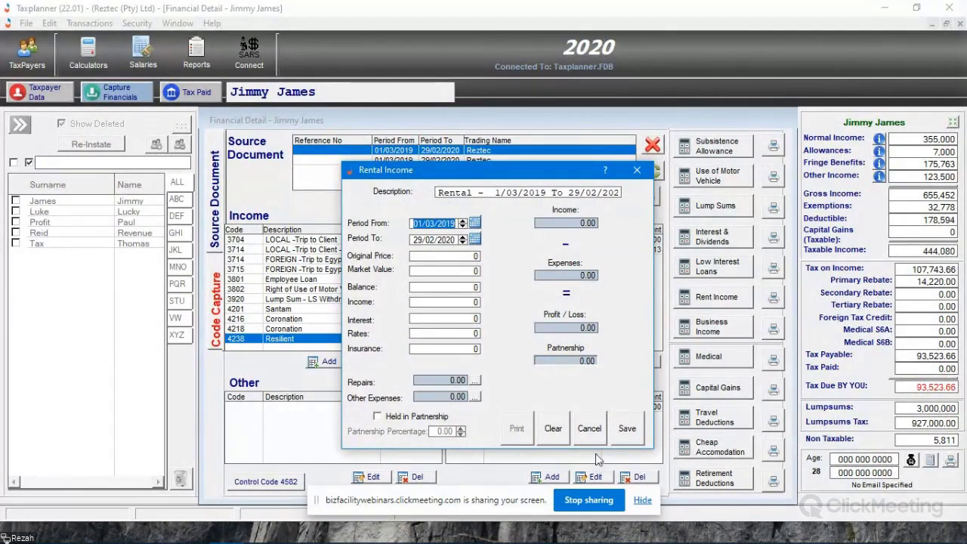
pyautogui.click(589, 429)
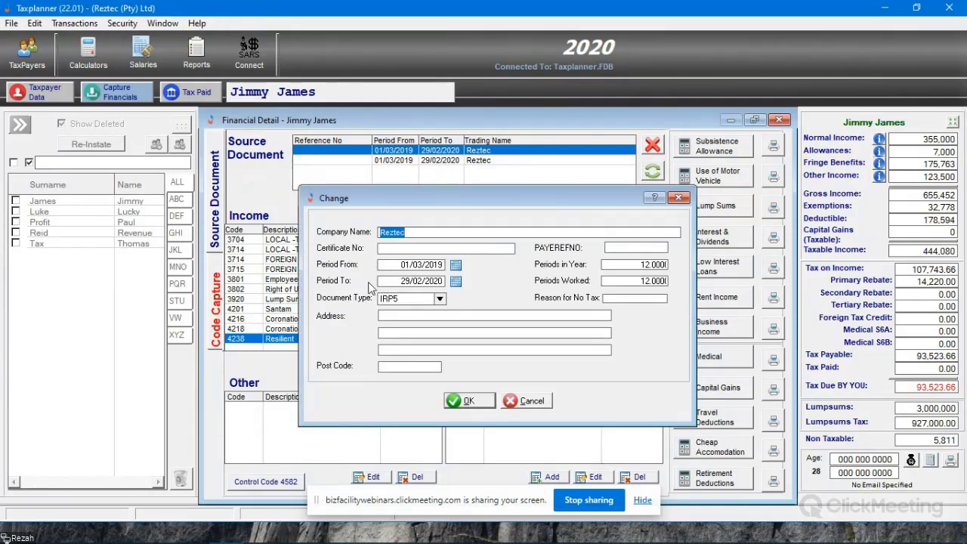
pyautogui.click(527, 400)
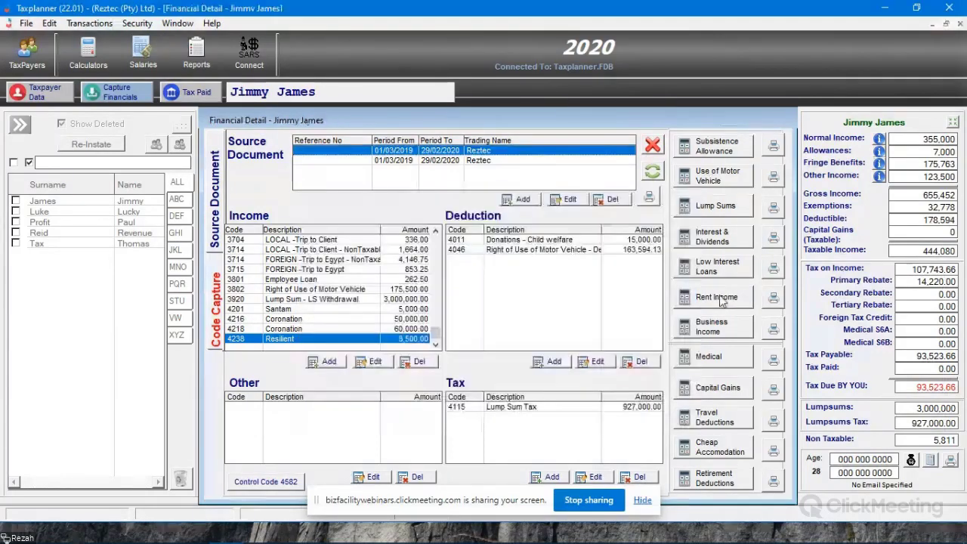
# - Start a rental income entry with an original price of 350,000, a market value of 1,000,000 and a balance of 50,000
pyautogui.click(716, 297)
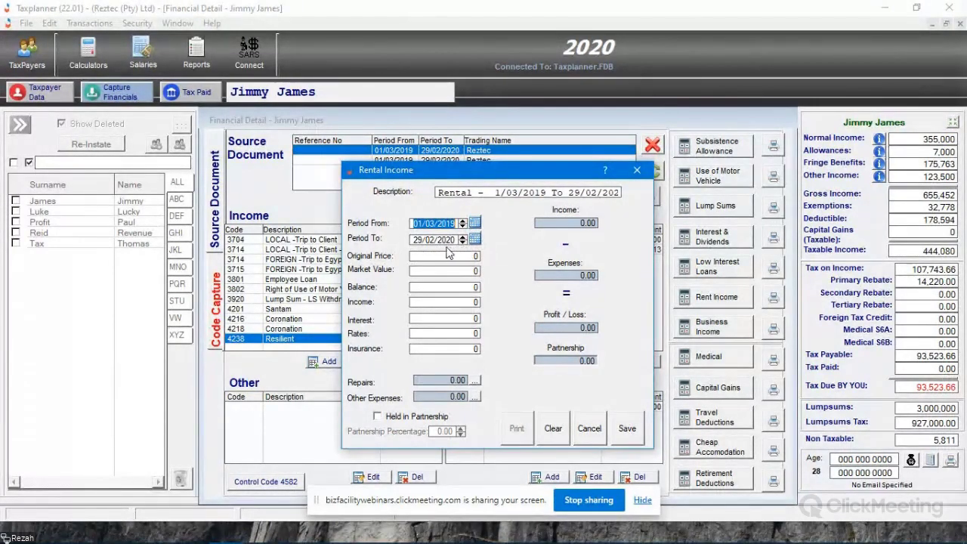
pyautogui.moveTo(467, 178); pyautogui.dragTo(394, 225)
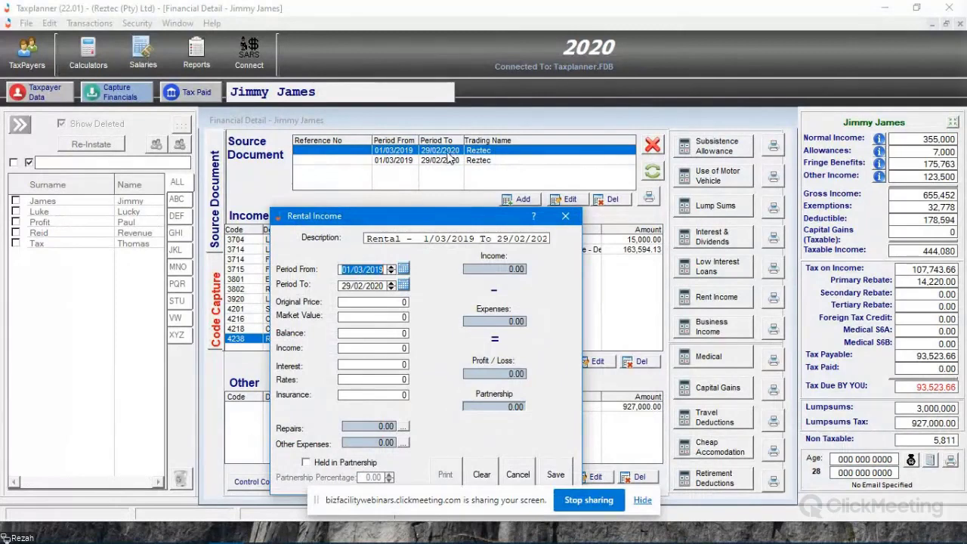
pyautogui.click(405, 303)
pyautogui.write('350,000')
pyautogui.press('Tab')
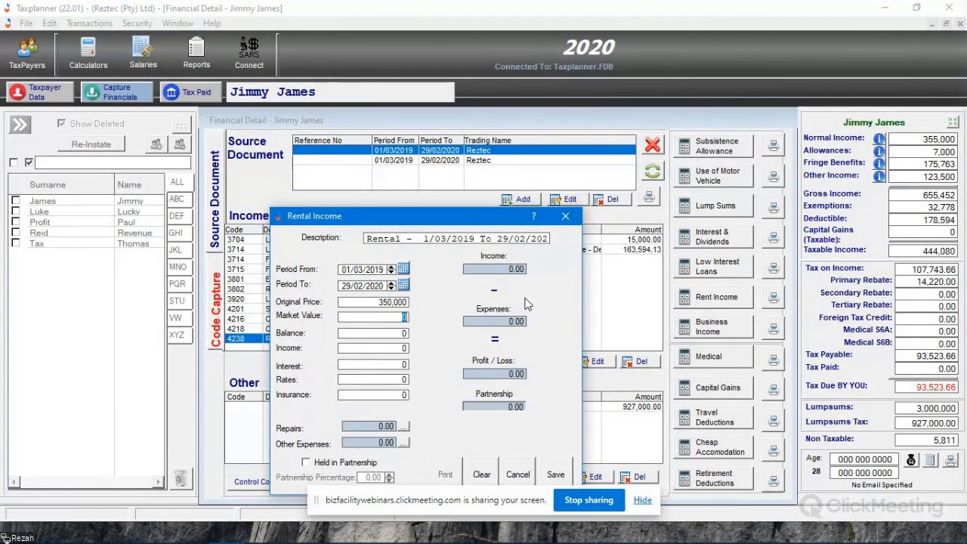
pyautogui.write('1000')
pyautogui.press('Tab')
pyautogui.write('50000')
pyautogui.press('Tab')
# - Enter rental income of 50,000, rates of 7,000 and insurance of 6,000 for the property
pyautogui.write('50,')
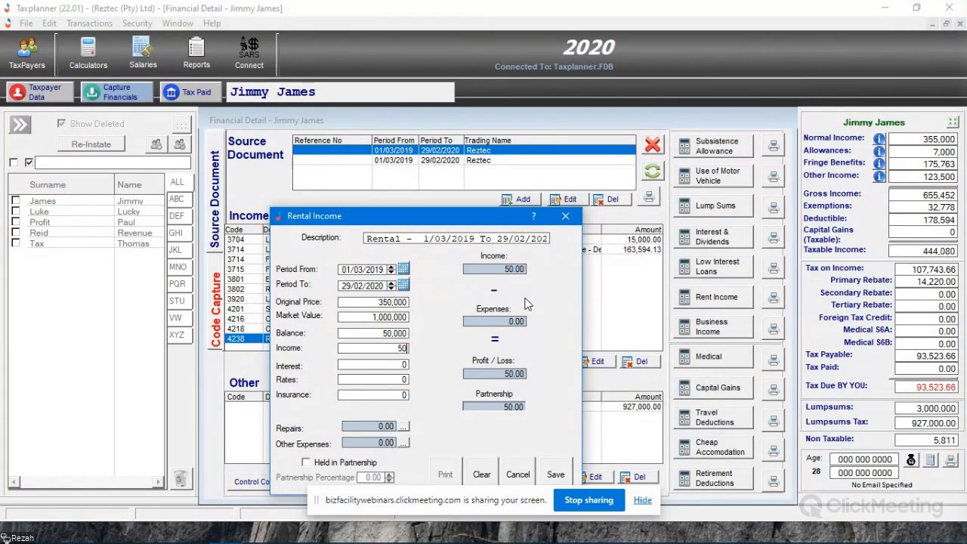
pyautogui.write('000')
pyautogui.press('Tab')
pyautogui.press('Tab')
pyautogui.write('7000')
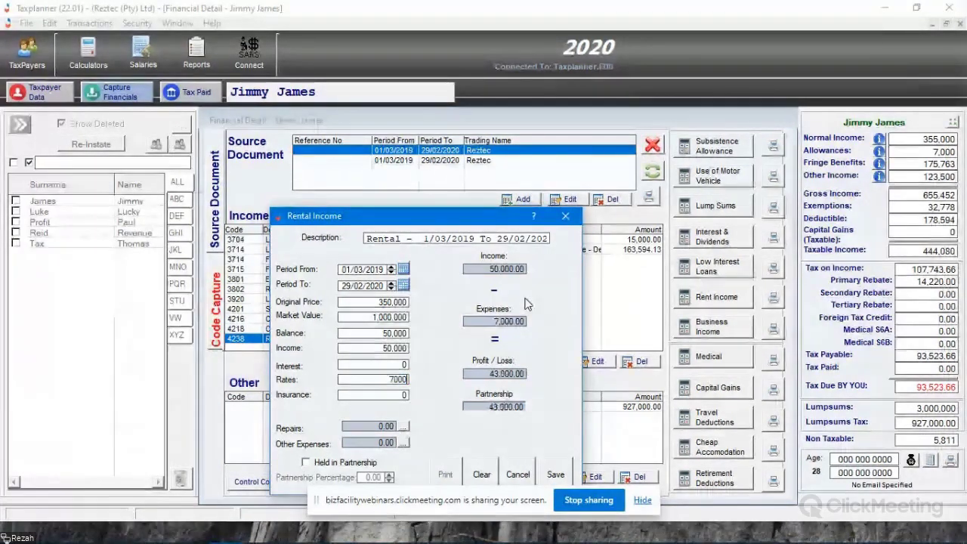
pyautogui.press('Tab')
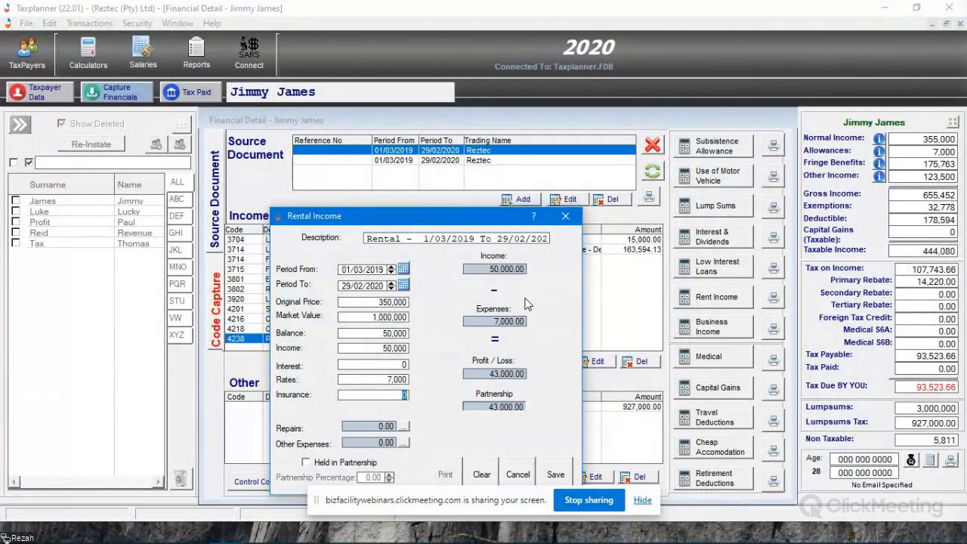
pyautogui.write('6000')
pyautogui.press('Tab')
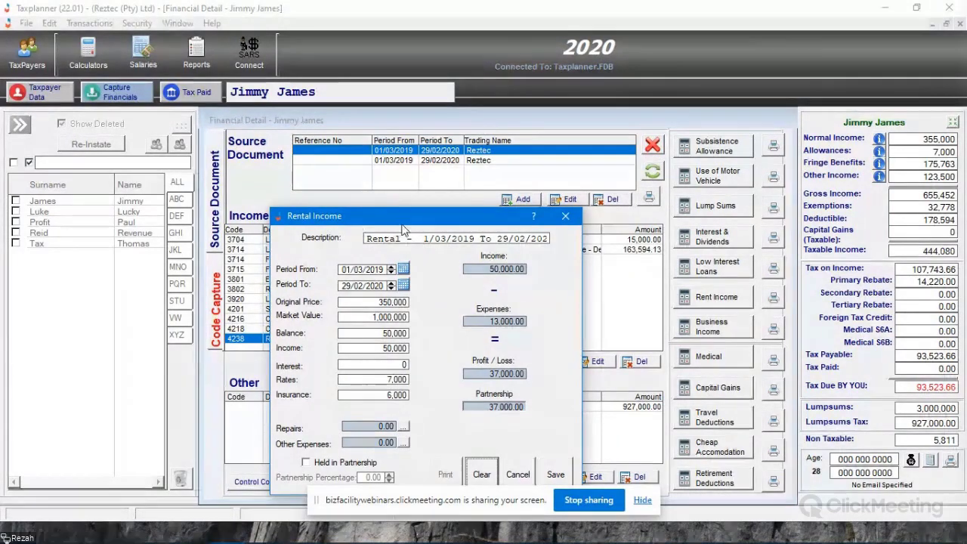
# - Add a repairs item described as Paint with an amount of 15,000 to the rental entry
pyautogui.moveTo(396, 221); pyautogui.dragTo(477, 184)
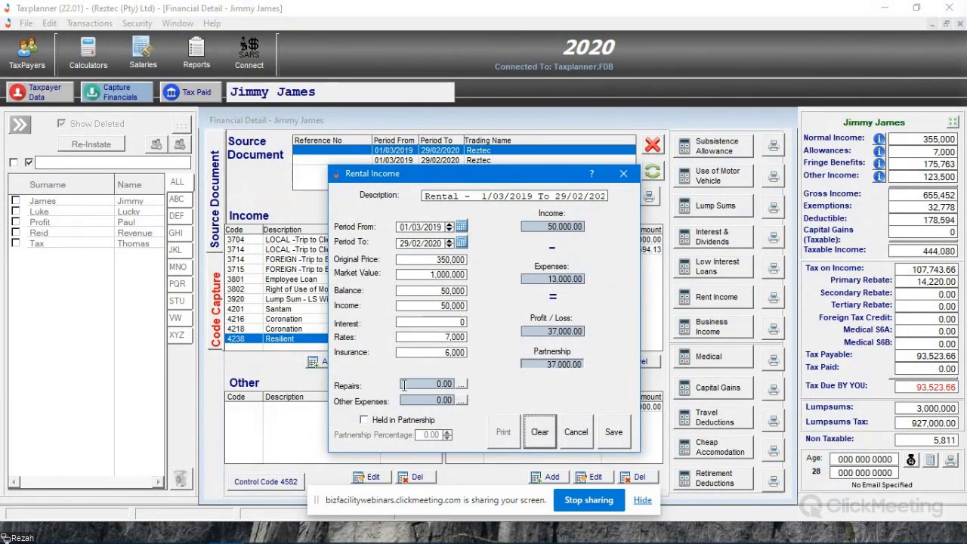
pyautogui.click(462, 384)
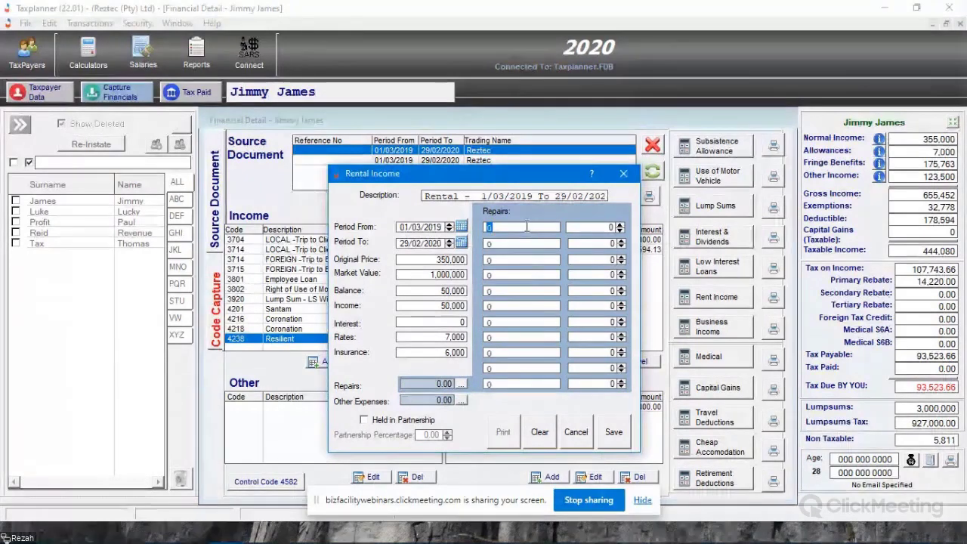
pyautogui.write('Paint')
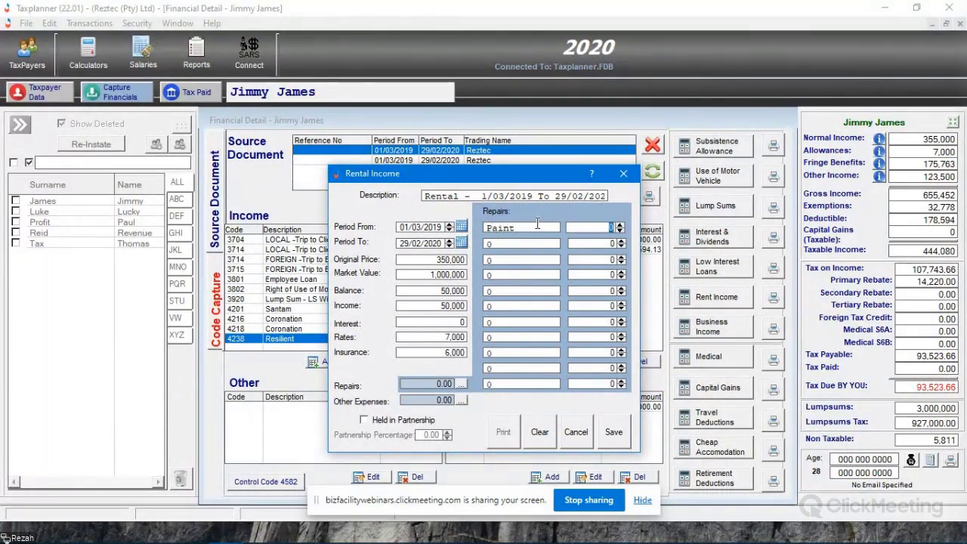
pyautogui.write('15000')
# - Add Plumbing with an amount of 2,500 under the rental entry's other expenses
pyautogui.click(461, 400)
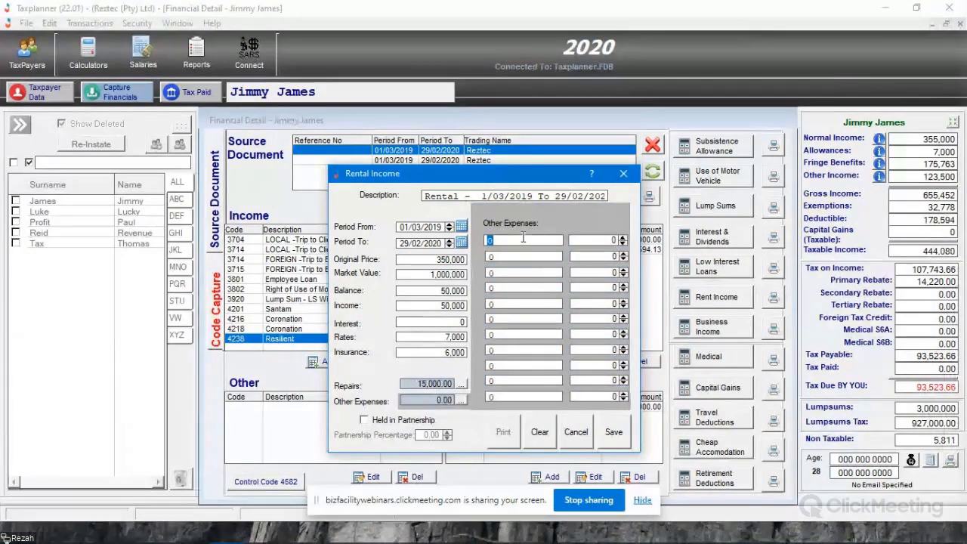
pyautogui.write('Plumbing')
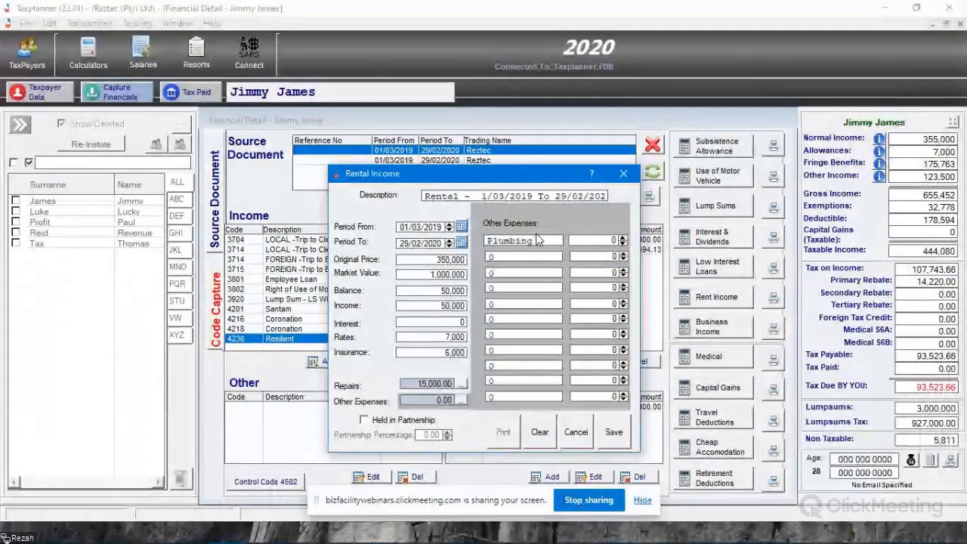
pyautogui.press('Tab')
pyautogui.write('2500')
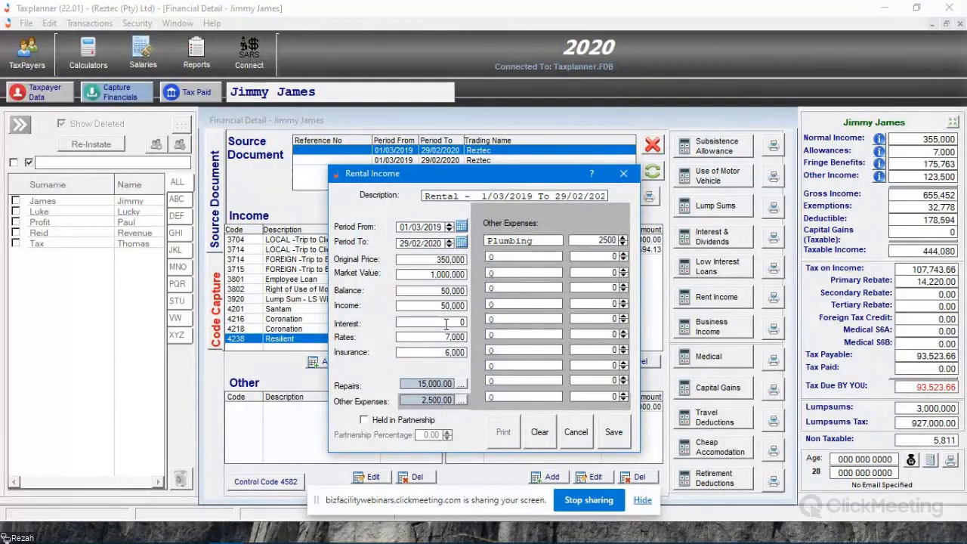
# - Try holding the rental property in partnership at 10 percent, and take the partnership setting off again
pyautogui.click(461, 401)
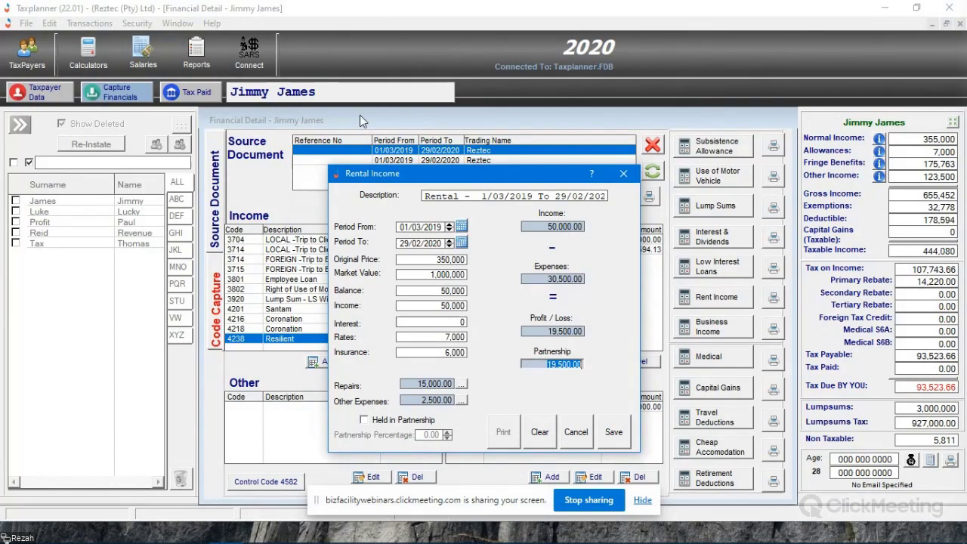
pyautogui.click(392, 423)
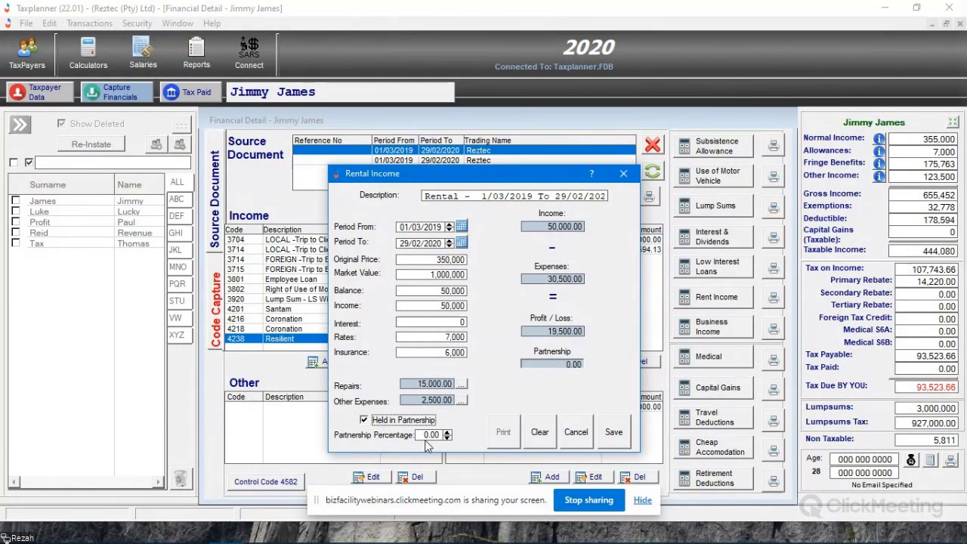
pyautogui.press('Tab')
pyautogui.write('10')
pyautogui.press('Tab')
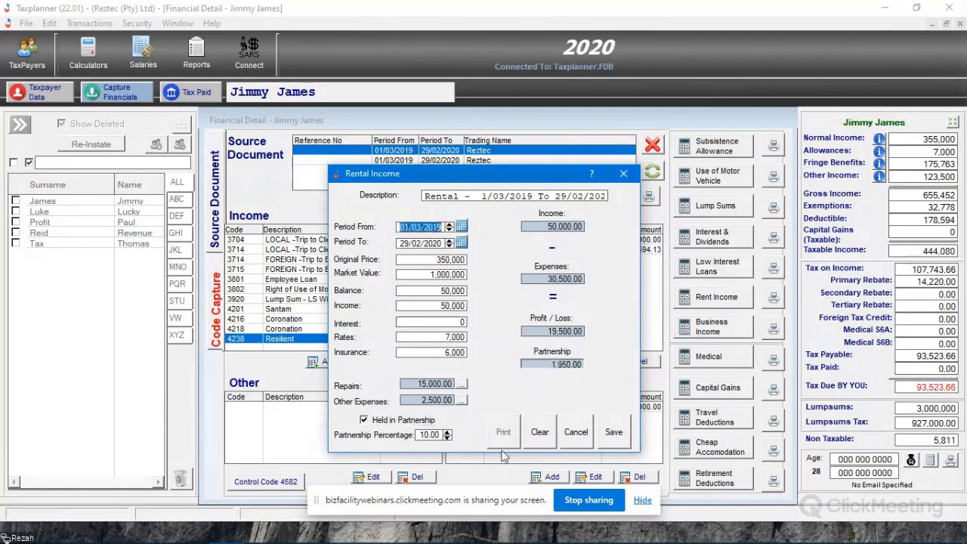
pyautogui.click(549, 363)
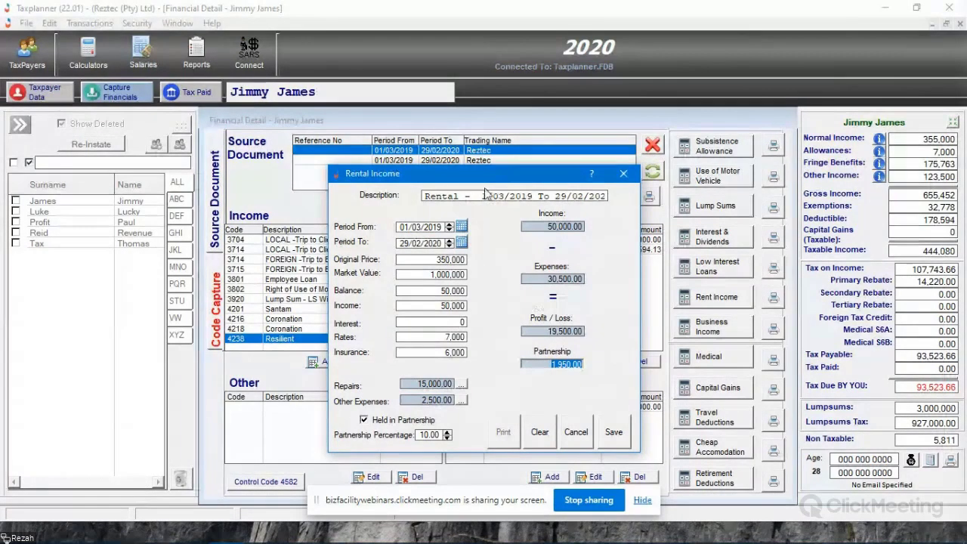
pyautogui.moveTo(486, 179); pyautogui.dragTo(626, 153)
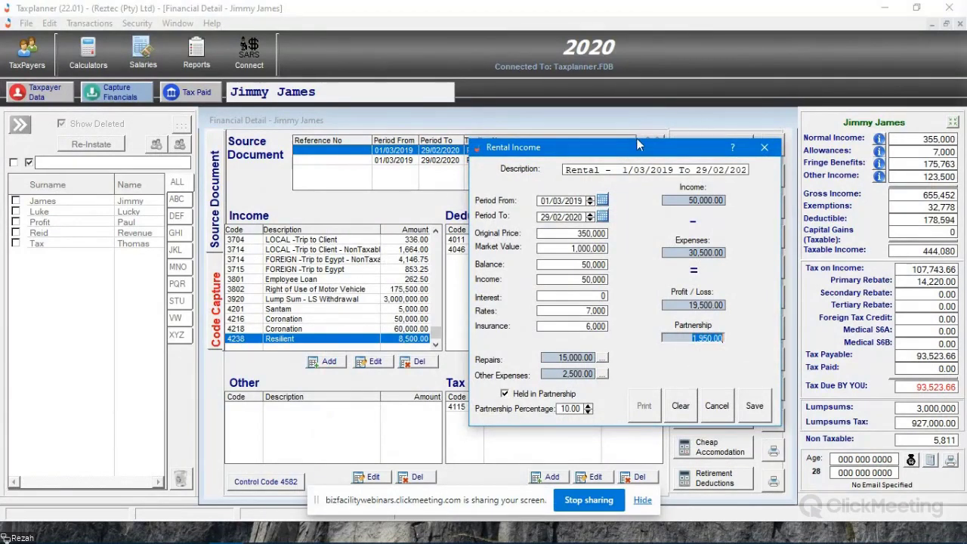
pyautogui.moveTo(639, 146); pyautogui.dragTo(437, 174)
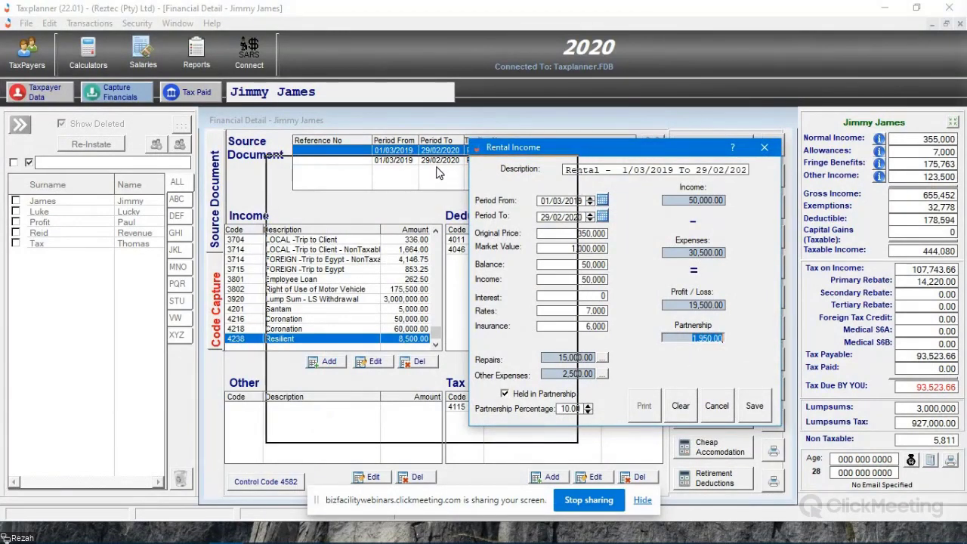
pyautogui.moveTo(436, 174); pyautogui.dragTo(442, 171)
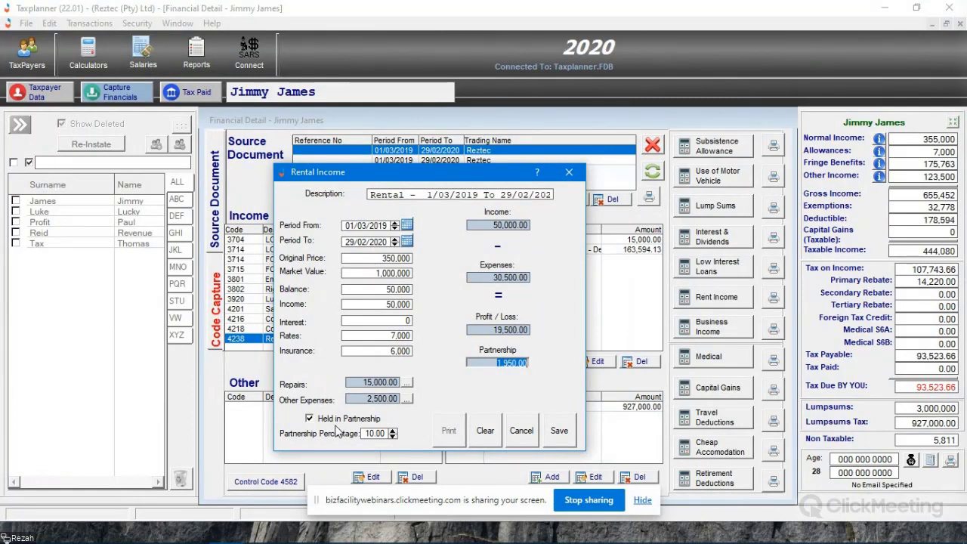
pyautogui.click(309, 417)
# - Save the rental income entry and change its description to House on the Bay
pyautogui.click(559, 430)
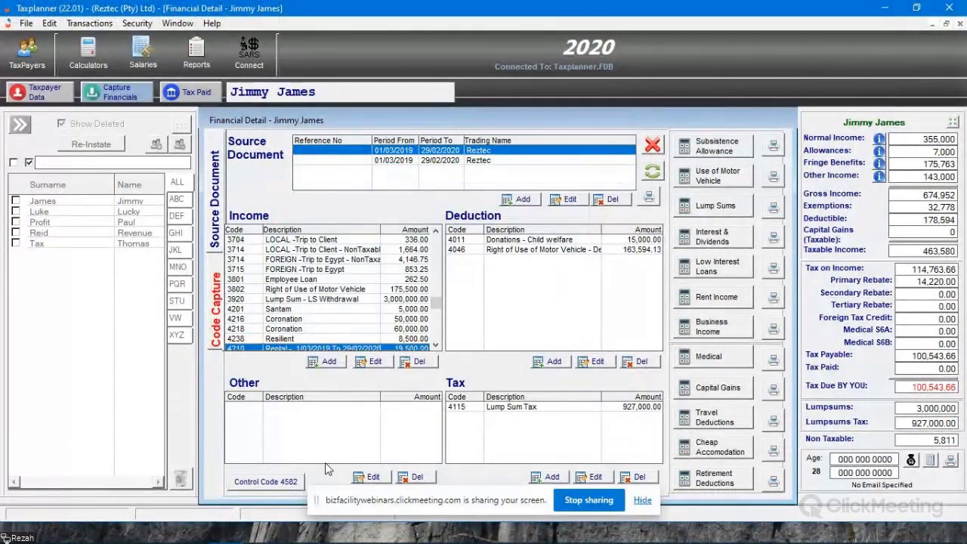
pyautogui.click(321, 361)
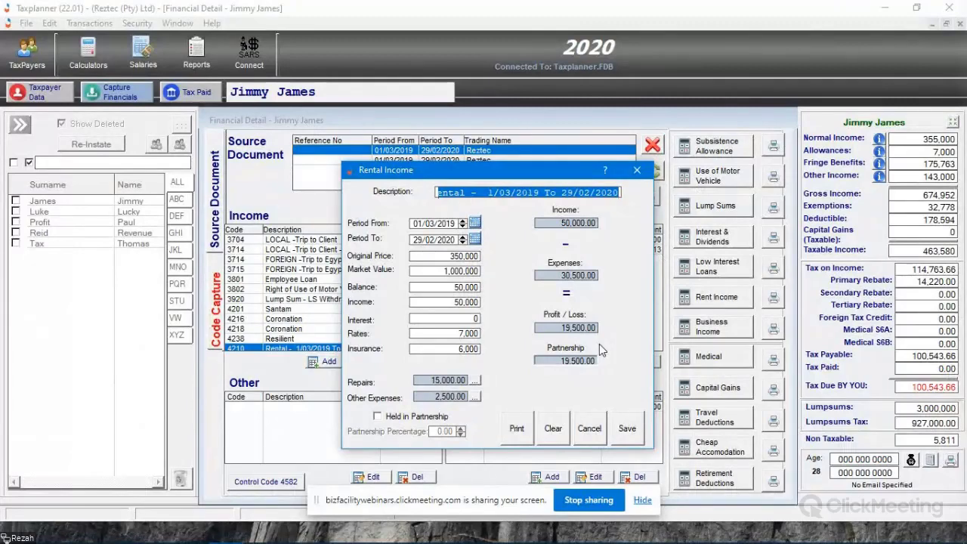
pyautogui.write('Hou')
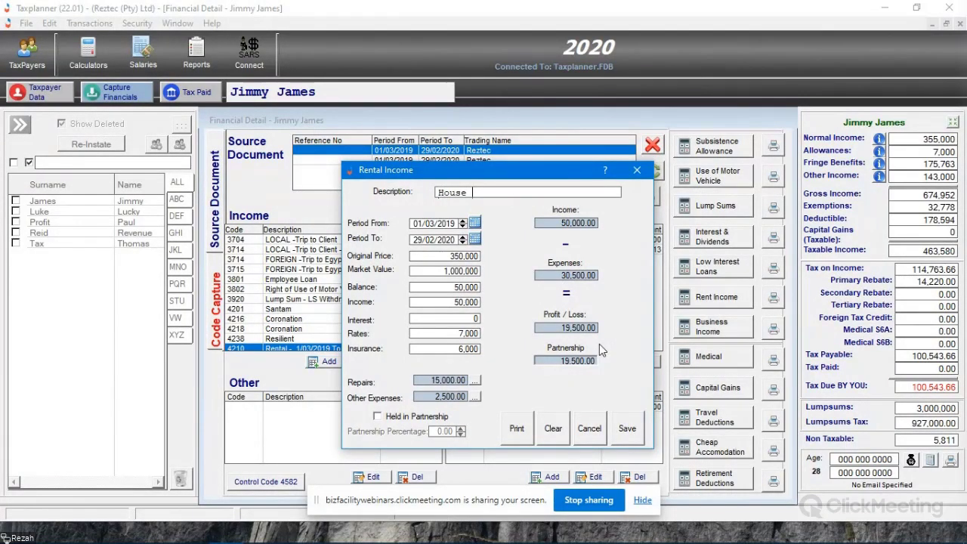
pyautogui.write('se on the Bay')
pyautogui.click(627, 428)
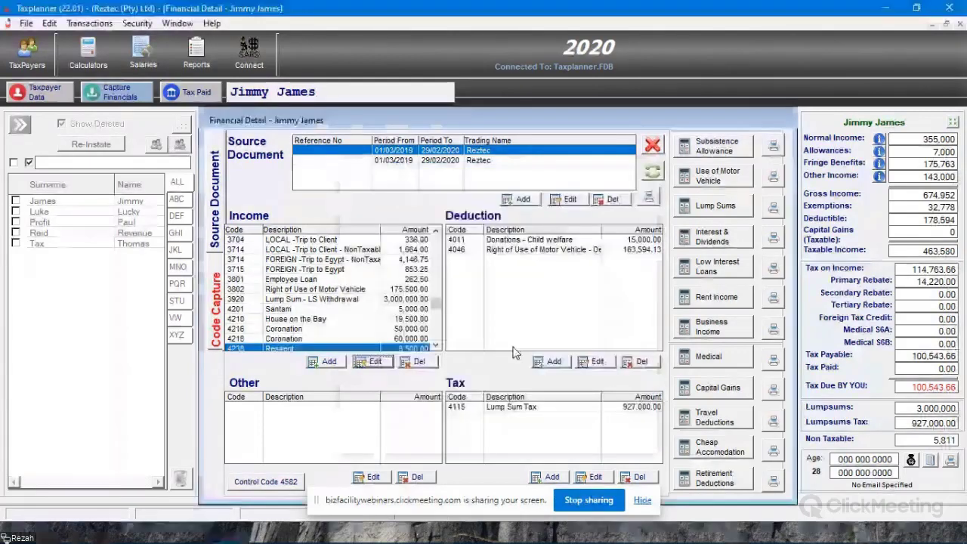
pyautogui.click(435, 346)
pyautogui.click(303, 310)
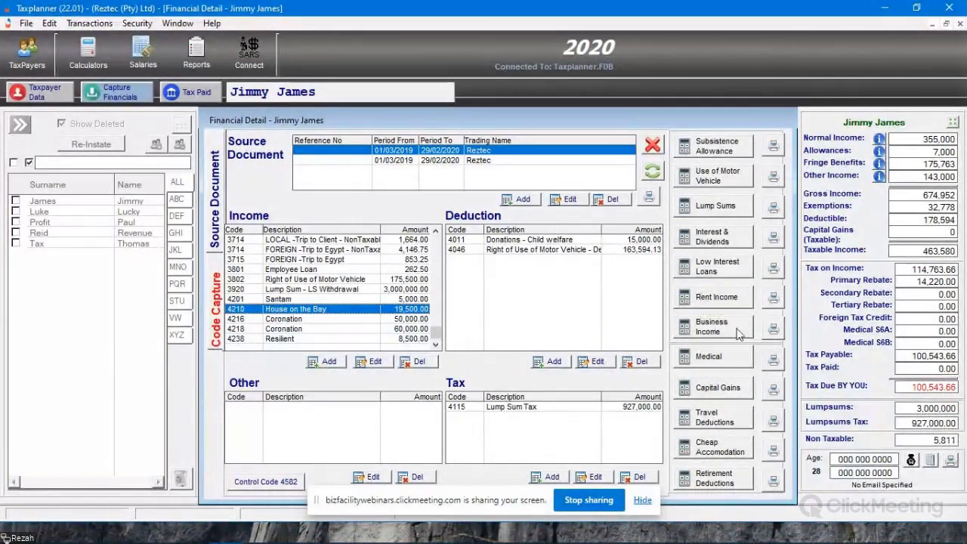
# - Create a business income entry for 2020 and view its Profit & Loss categories
pyautogui.click(717, 334)
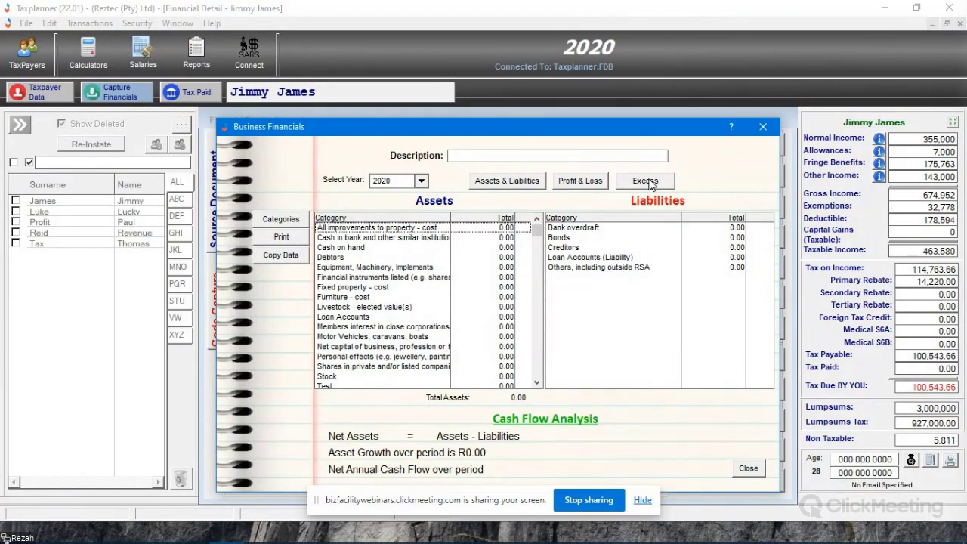
pyautogui.moveTo(514, 127); pyautogui.dragTo(572, 89)
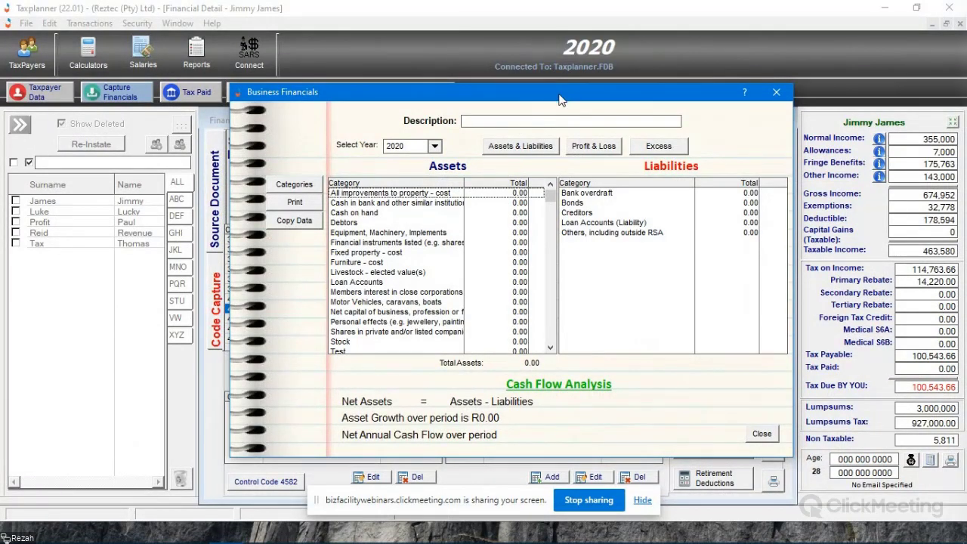
pyautogui.moveTo(561, 99); pyautogui.dragTo(439, 94)
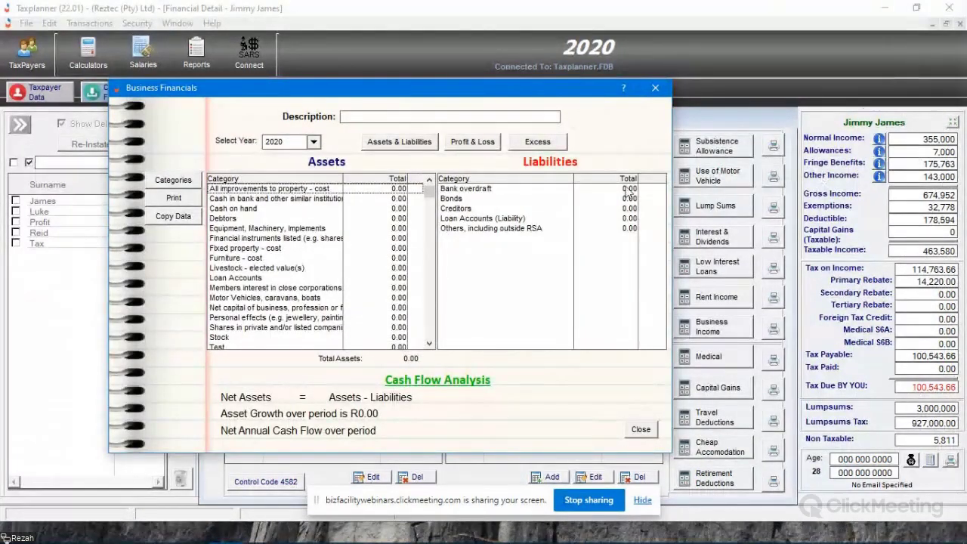
pyautogui.moveTo(407, 90); pyautogui.dragTo(453, 111)
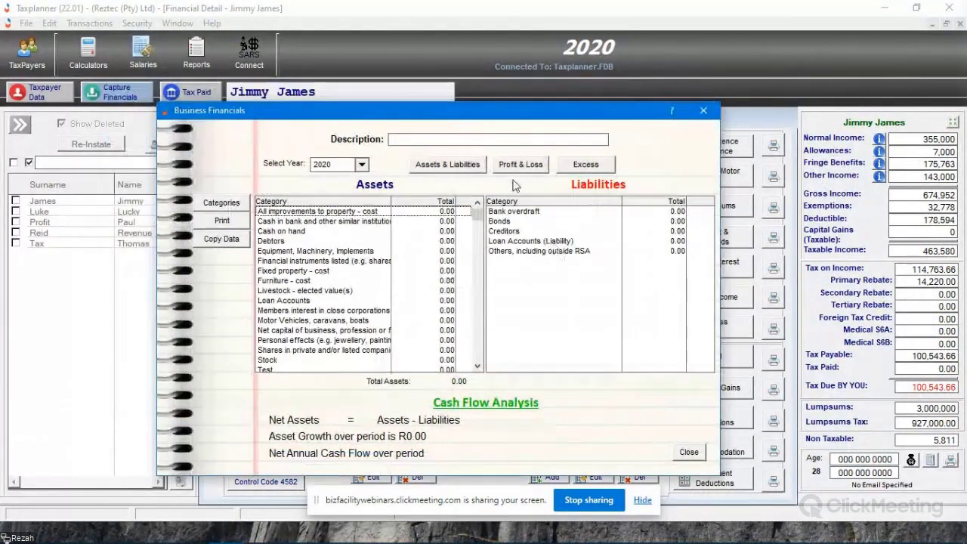
pyautogui.click(523, 167)
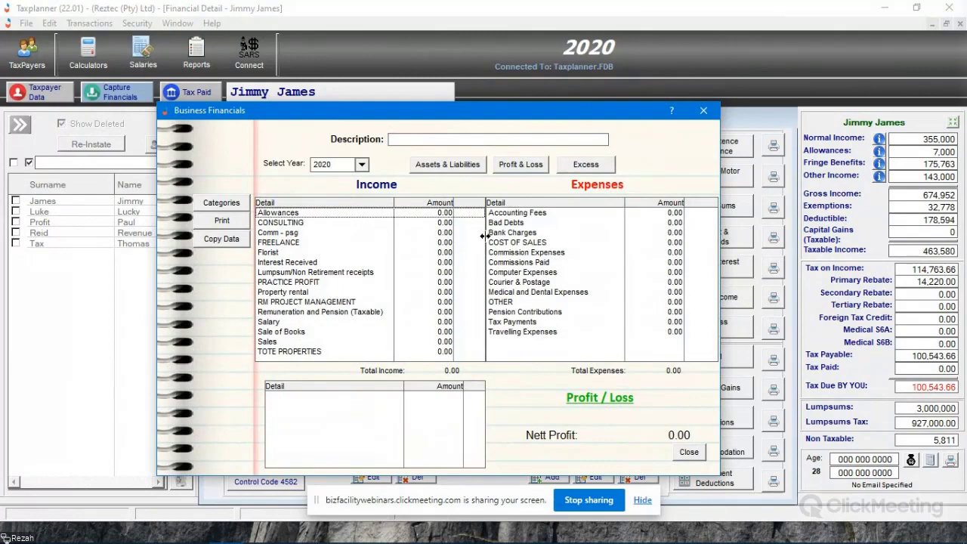
pyautogui.moveTo(453, 110); pyautogui.dragTo(536, 75)
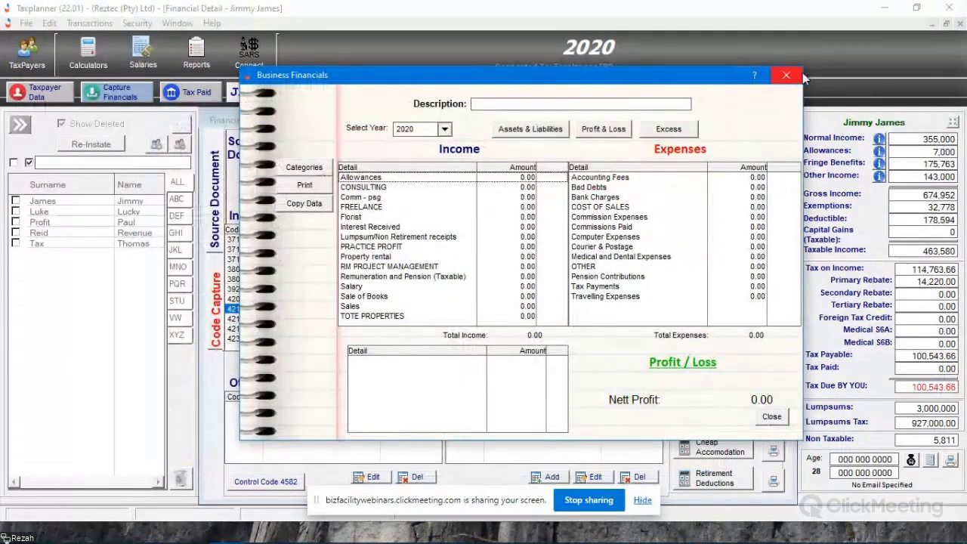
pyautogui.click(786, 75)
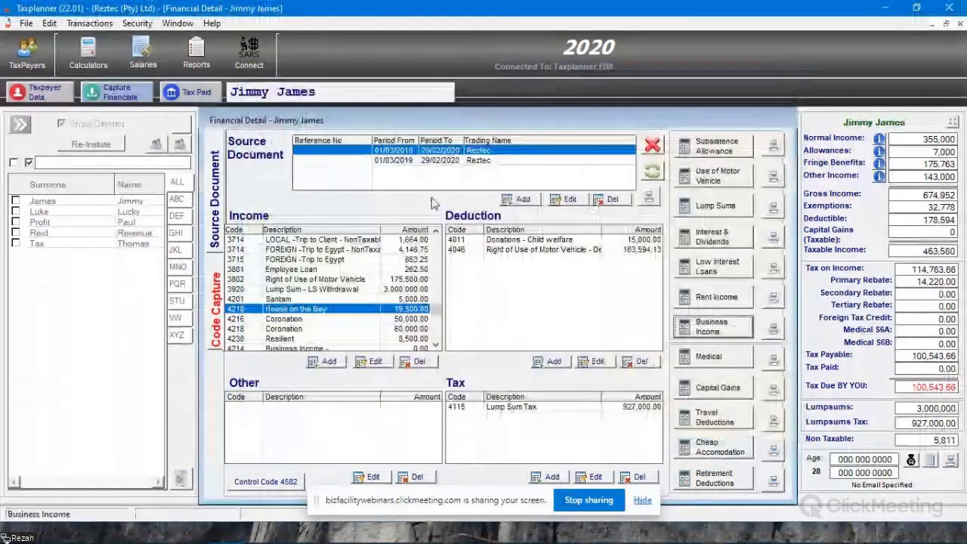
# - Add an item described as Income with an amount of 15,000 under Allowances in the business income entry
pyautogui.click(283, 349)
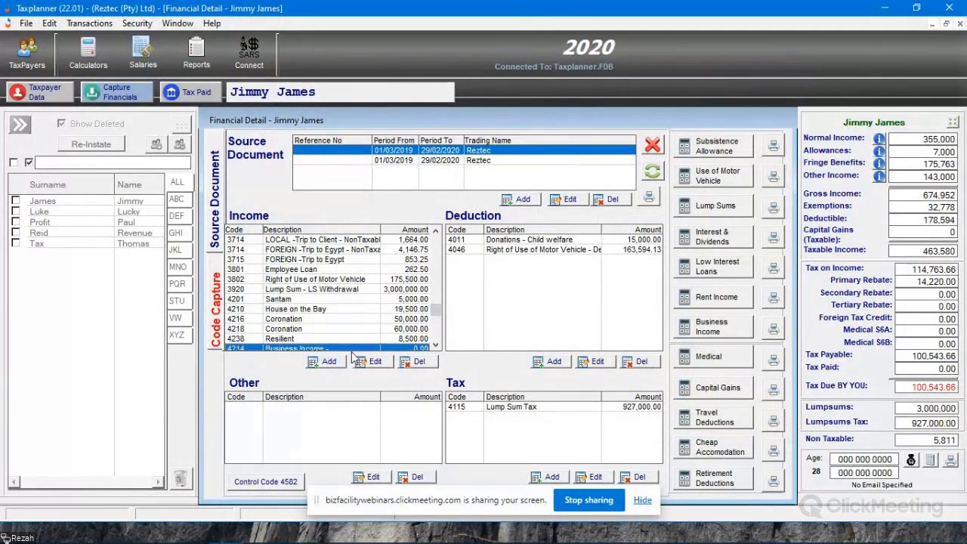
pyautogui.click(435, 346)
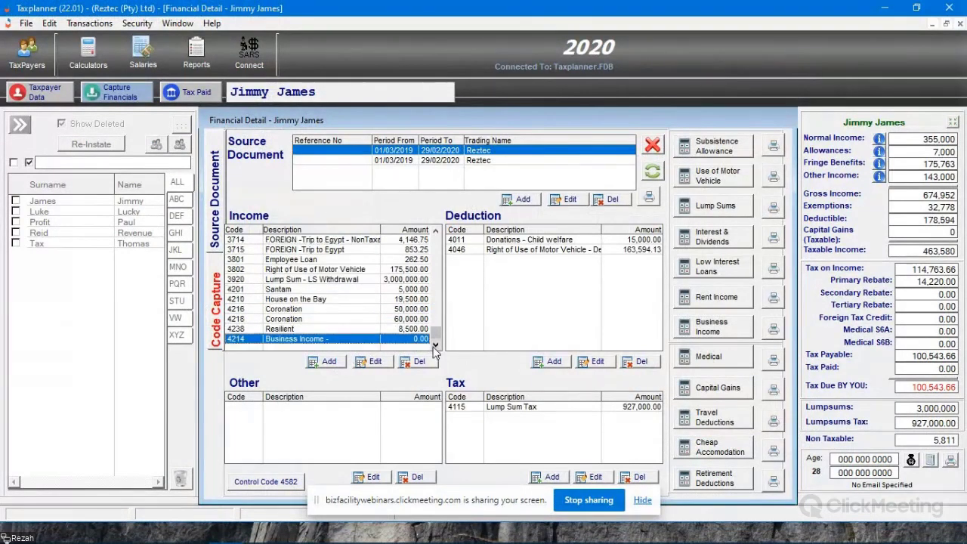
pyautogui.doubleClick(377, 344)
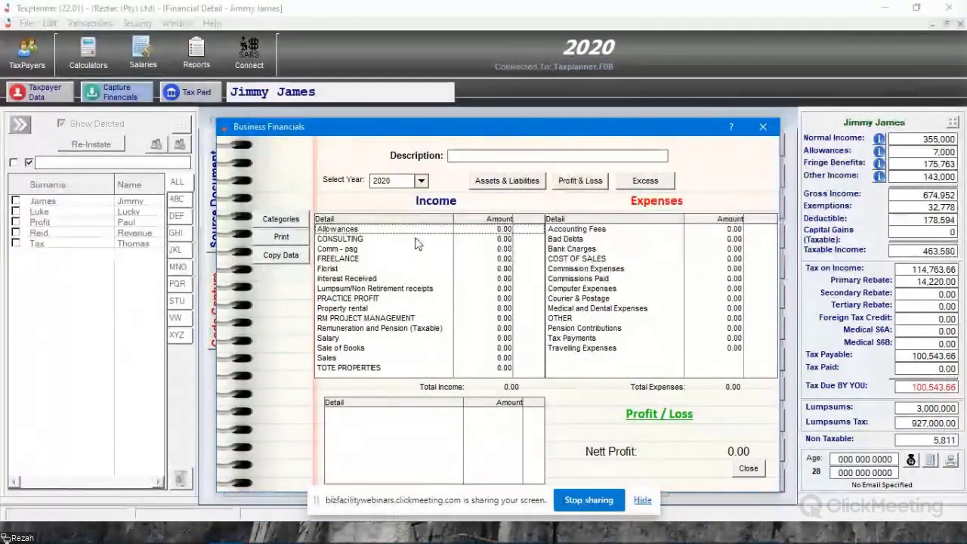
pyautogui.doubleClick(497, 231)
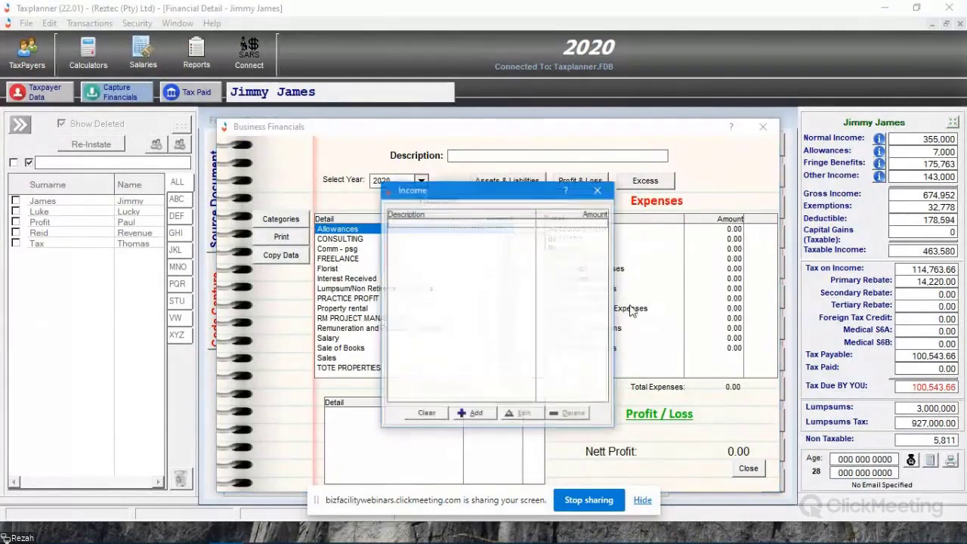
pyautogui.click(471, 413)
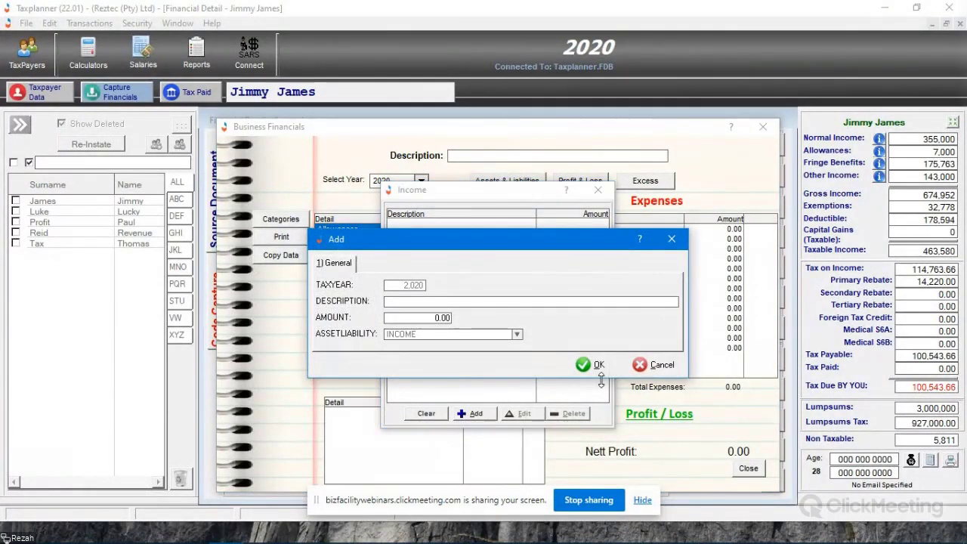
pyautogui.write('Income')
pyautogui.press('Tab')
pyautogui.write('15,000')
pyautogui.press('Tab')
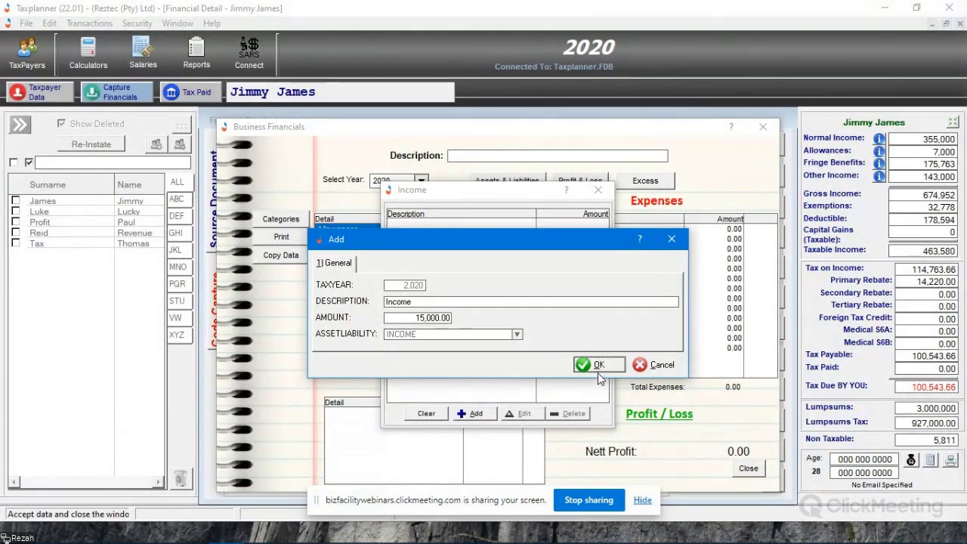
pyautogui.click(597, 367)
pyautogui.click(598, 190)
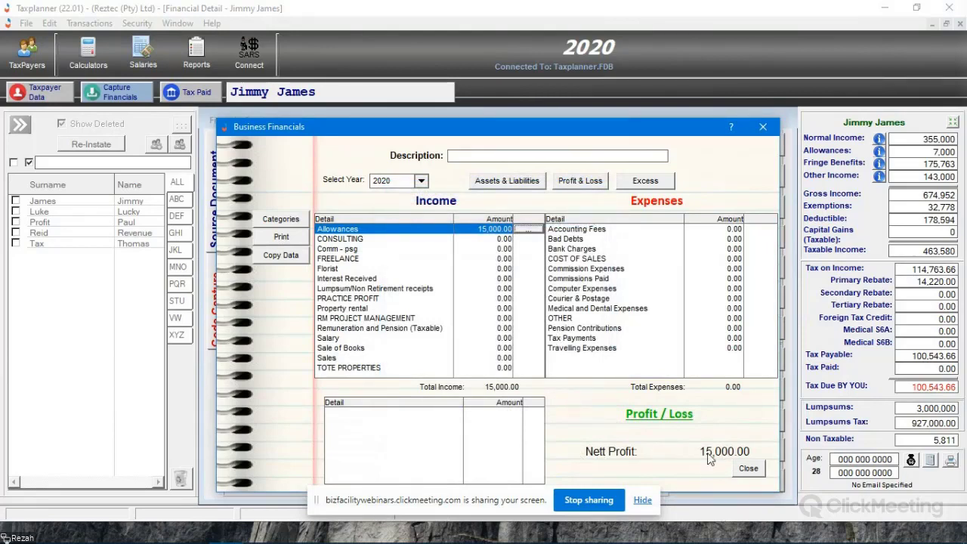
pyautogui.click(747, 469)
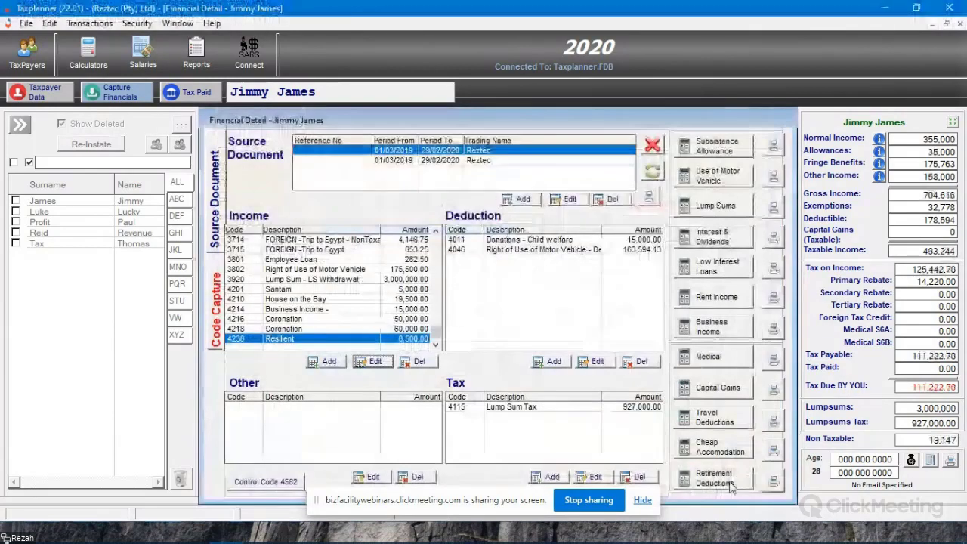
# - Add an item described as Expense with an amount of 5,000 under Accounting Fees in the business income entry
pyautogui.click(330, 310)
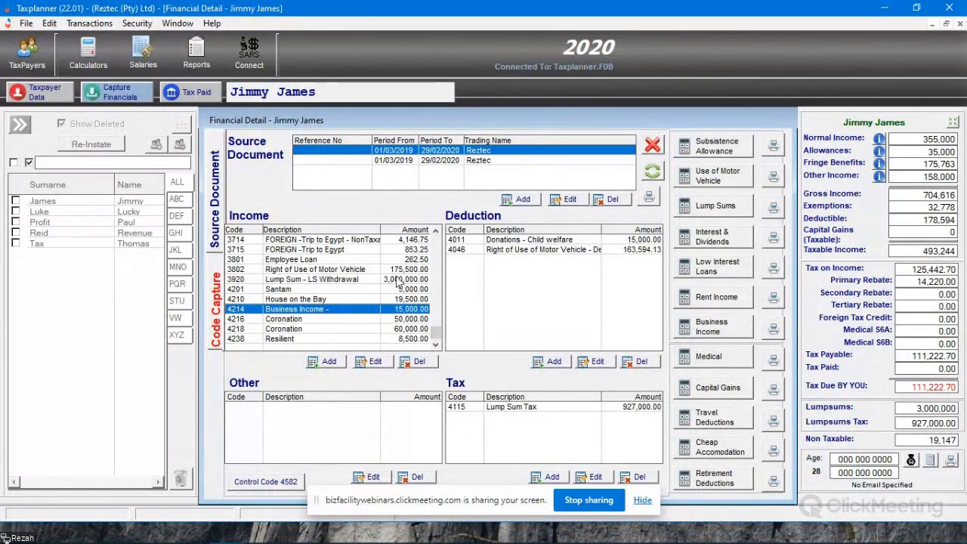
pyautogui.click(376, 362)
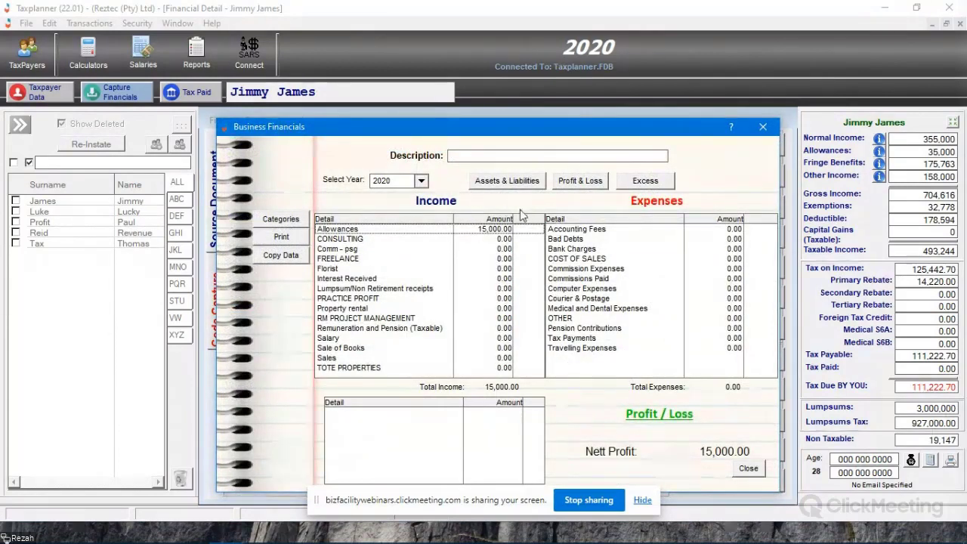
pyautogui.click(641, 236)
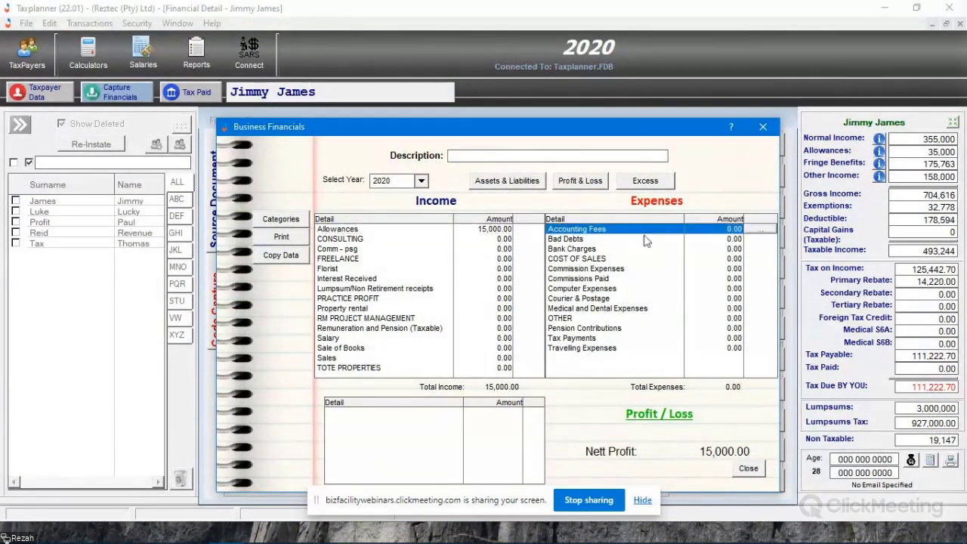
pyautogui.doubleClick(769, 237)
pyautogui.click(475, 413)
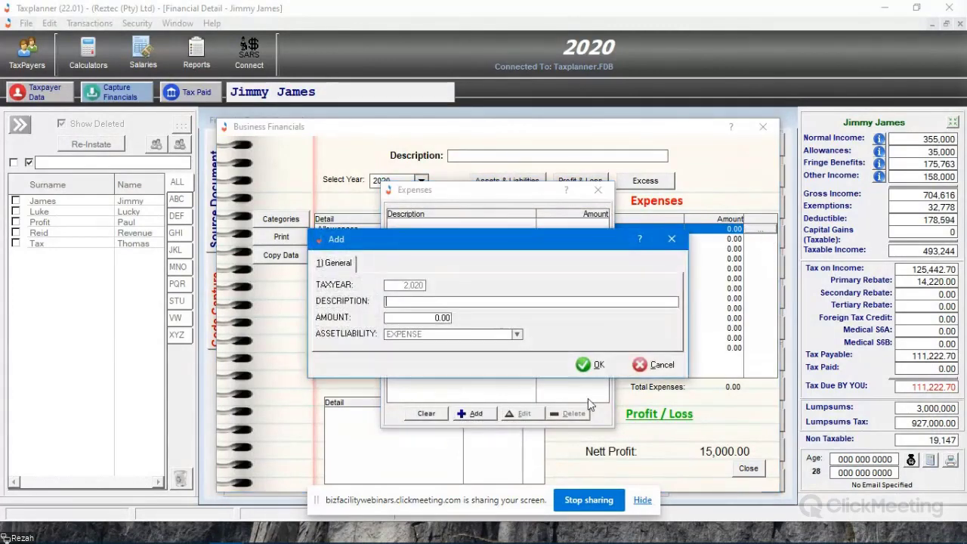
pyautogui.write('Expense')
pyautogui.press('Tab')
pyautogui.write('5000')
pyautogui.click(590, 365)
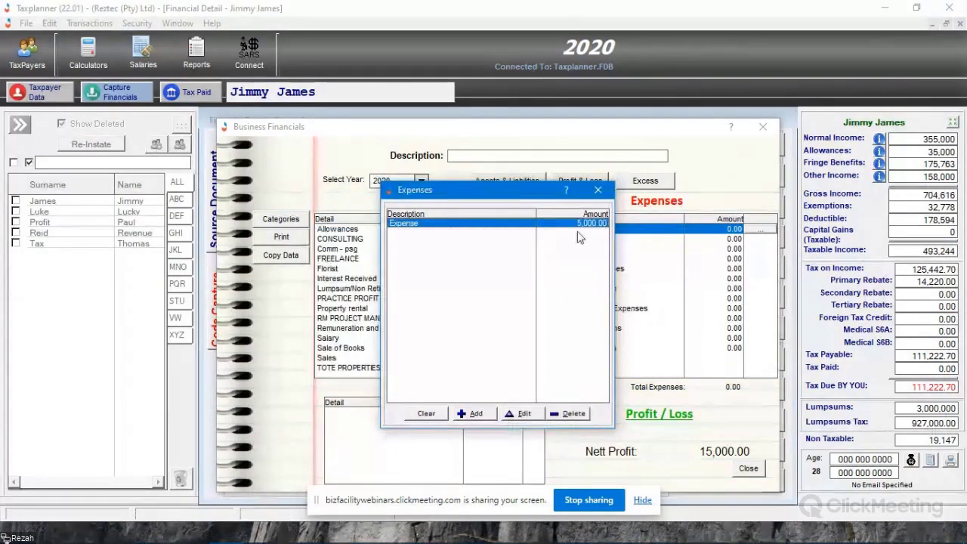
pyautogui.click(597, 190)
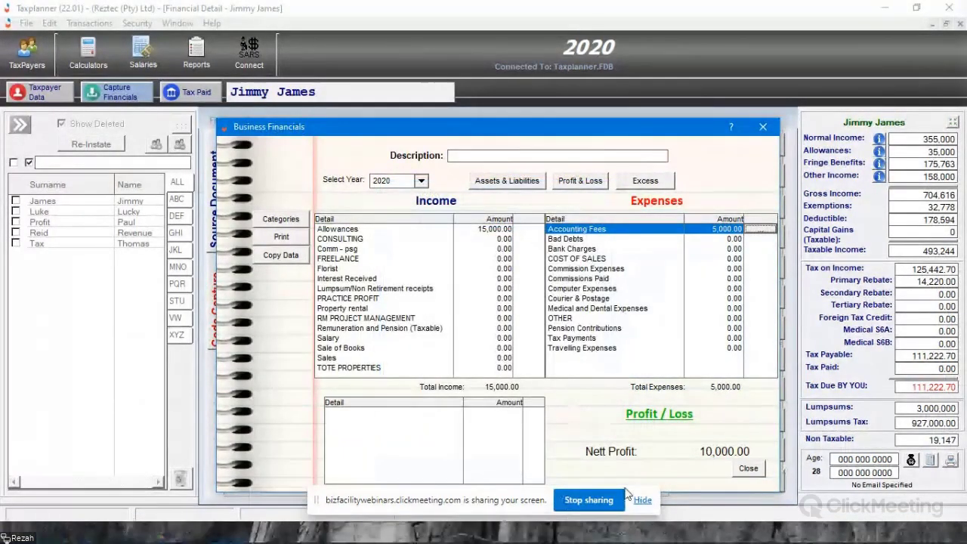
pyautogui.click(748, 470)
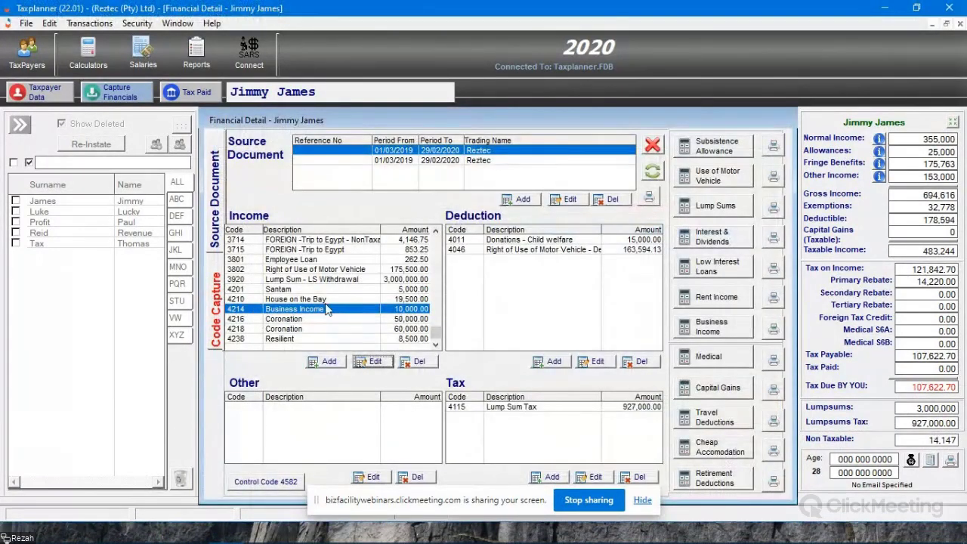
pyautogui.click(415, 309)
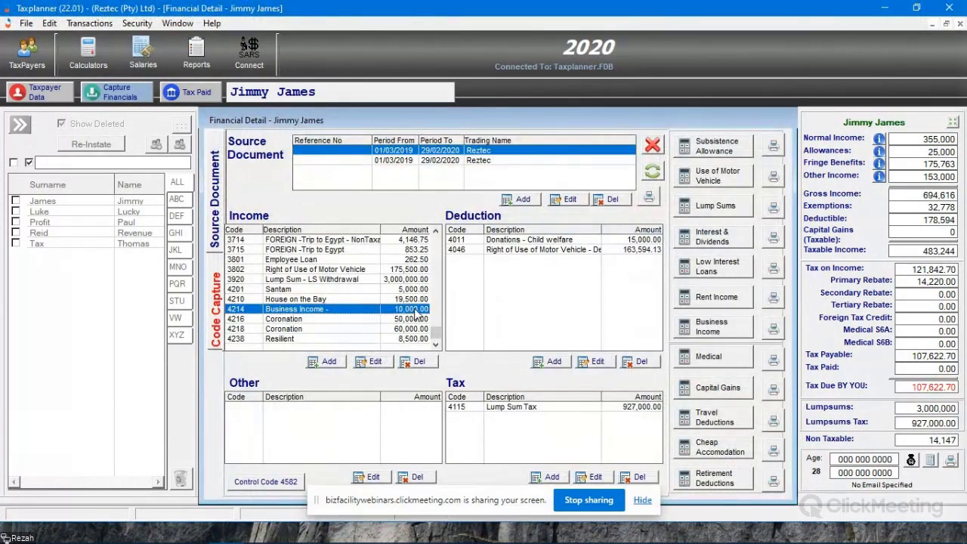
# - Open the saved Business Income entry and view its Profit & Loss, Excess, and Assets & Liabilities sections
pyautogui.click(372, 362)
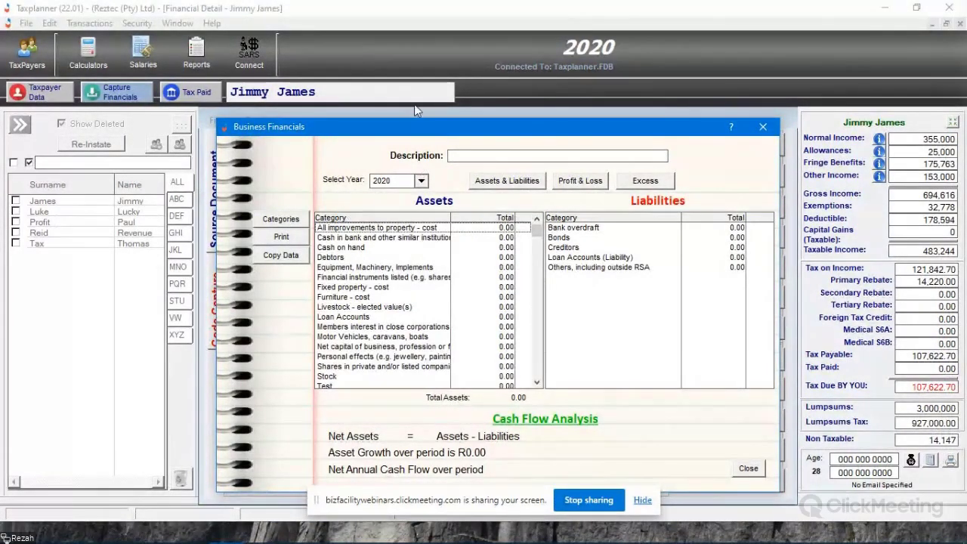
pyautogui.moveTo(400, 130); pyautogui.dragTo(634, 83)
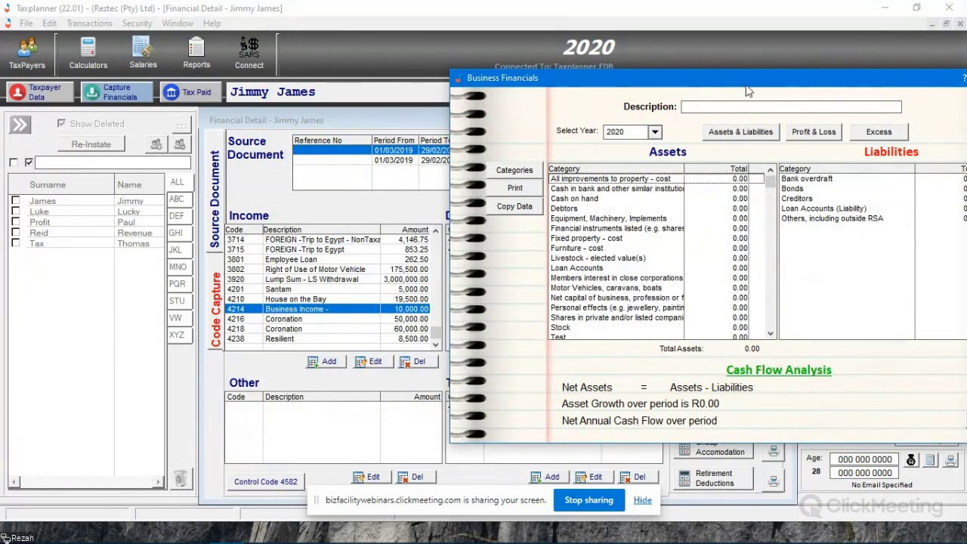
pyautogui.moveTo(747, 90); pyautogui.dragTo(557, 95)
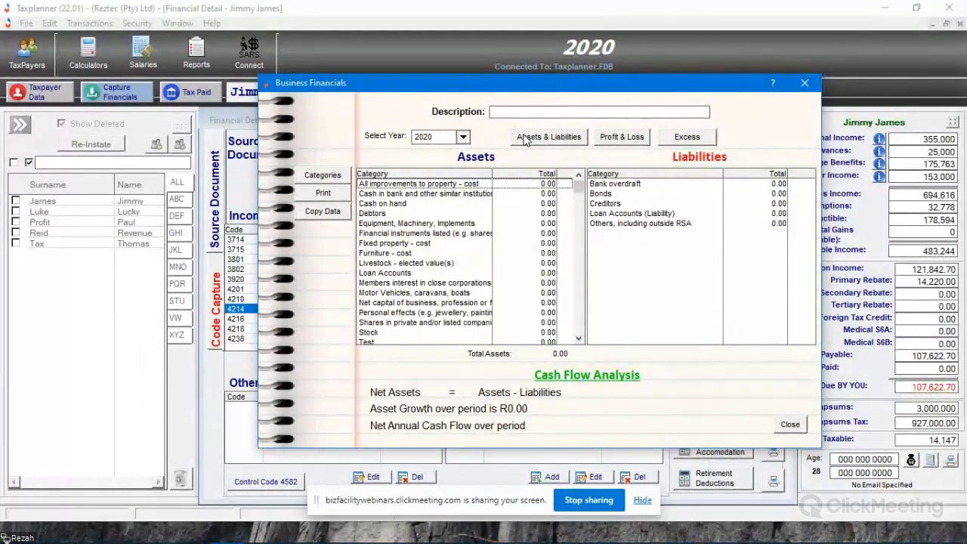
pyautogui.moveTo(549, 91); pyautogui.dragTo(517, 98)
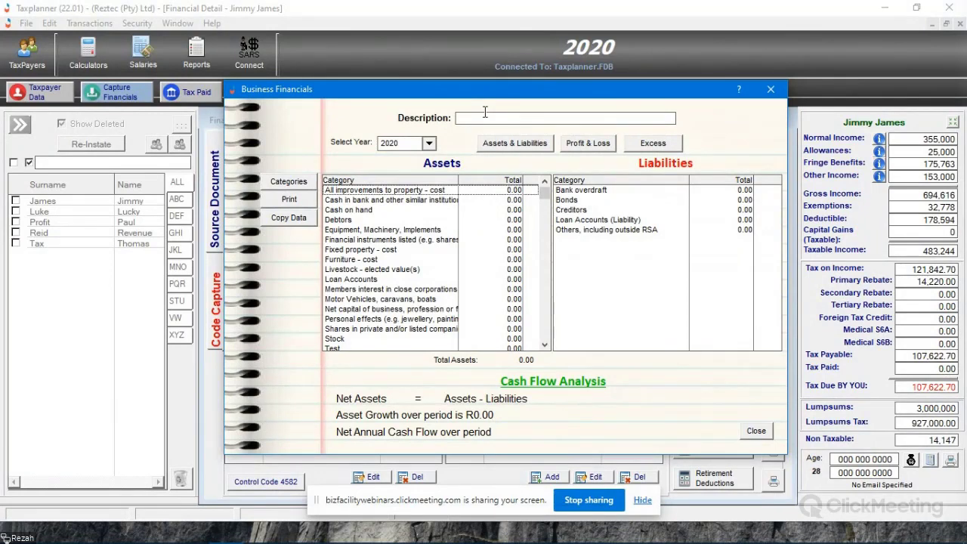
pyautogui.moveTo(483, 90); pyautogui.dragTo(437, 91)
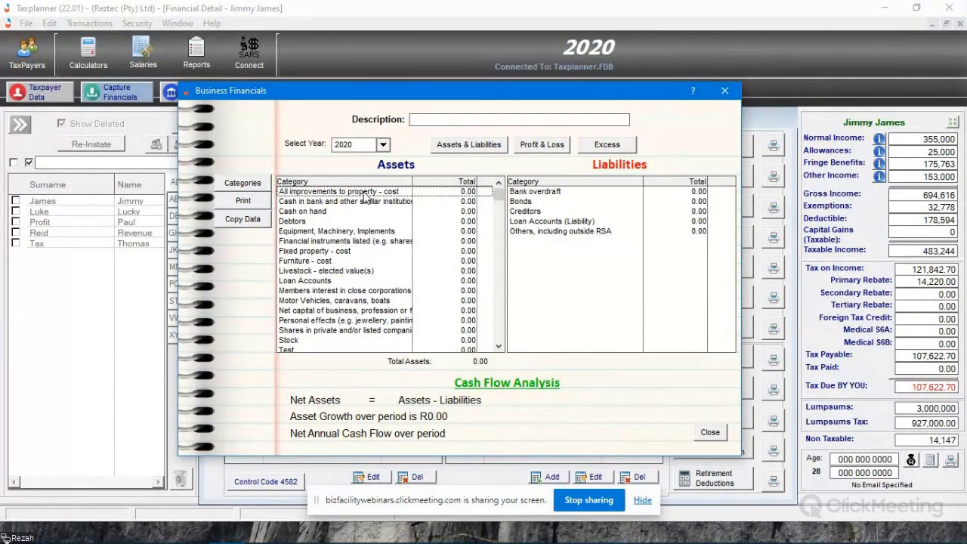
pyautogui.click(558, 146)
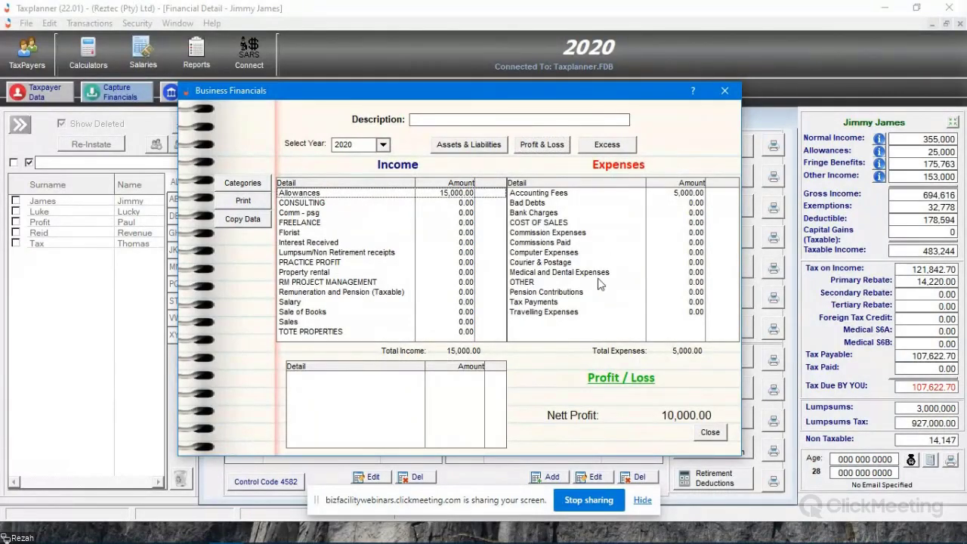
pyautogui.click(606, 144)
pyautogui.click(468, 144)
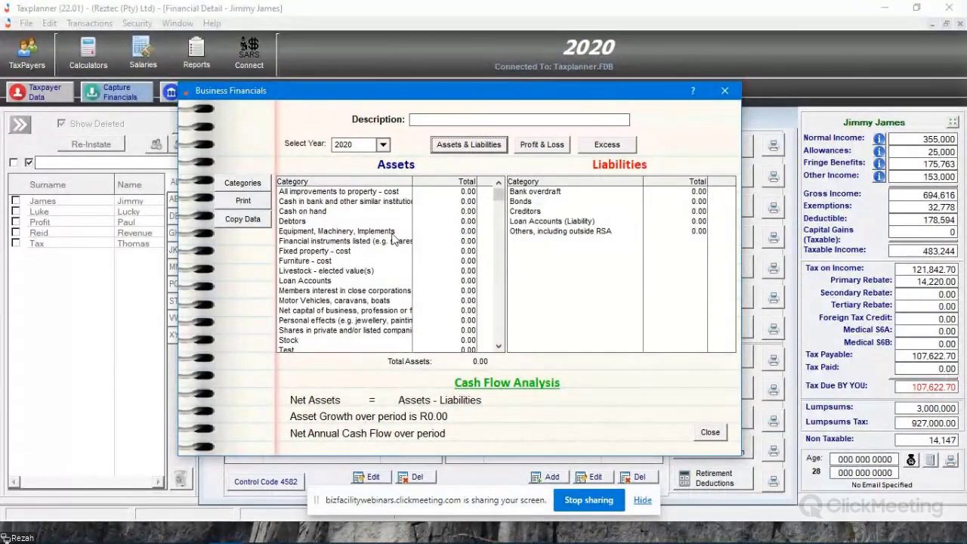
# - Add a category named Test2 to the ASSET category type and select it in the business entry's Assets list
pyautogui.click(243, 183)
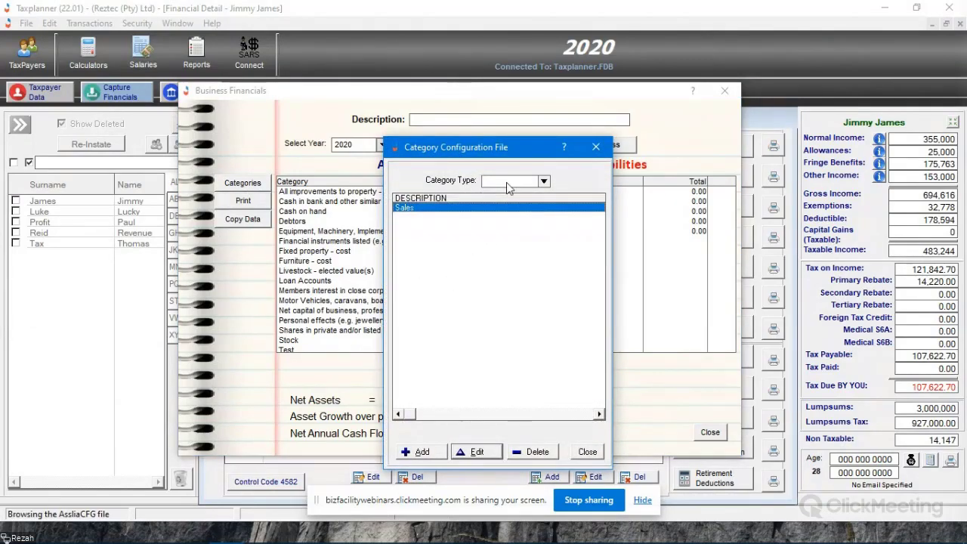
pyautogui.click(507, 183)
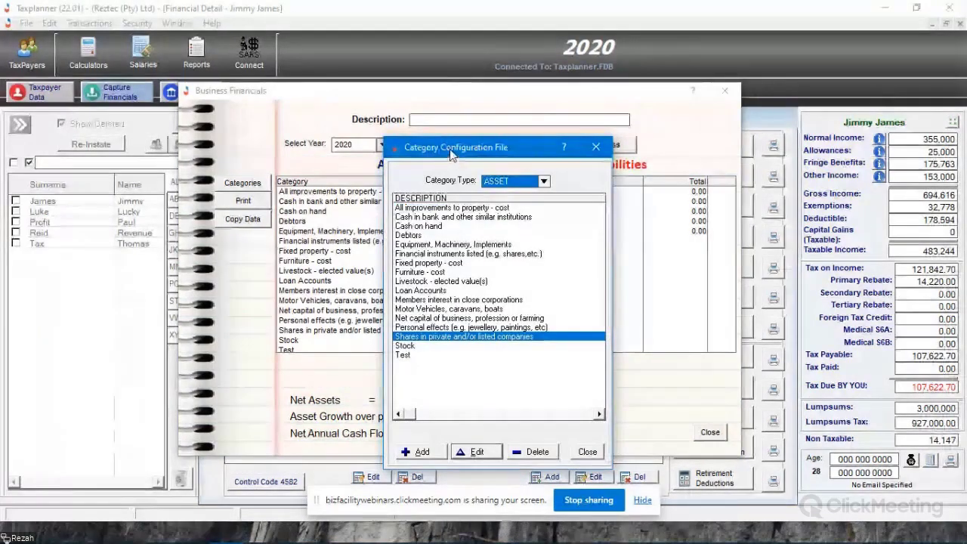
pyautogui.moveTo(451, 151); pyautogui.dragTo(627, 94)
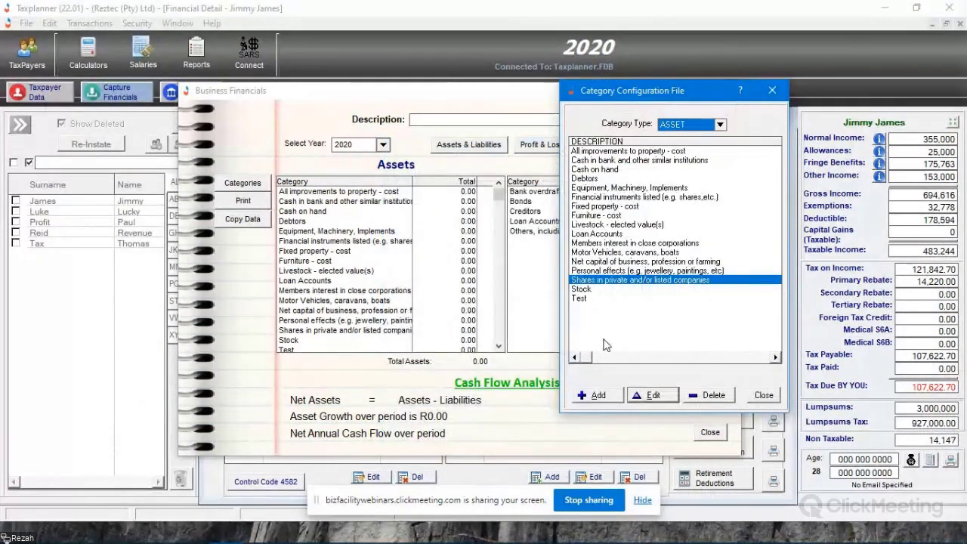
pyautogui.click(592, 299)
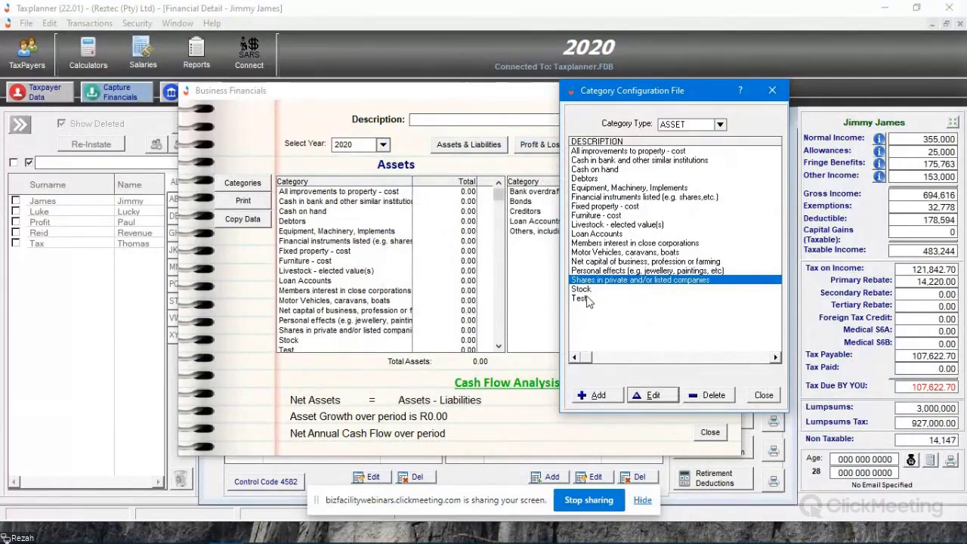
pyautogui.click(599, 397)
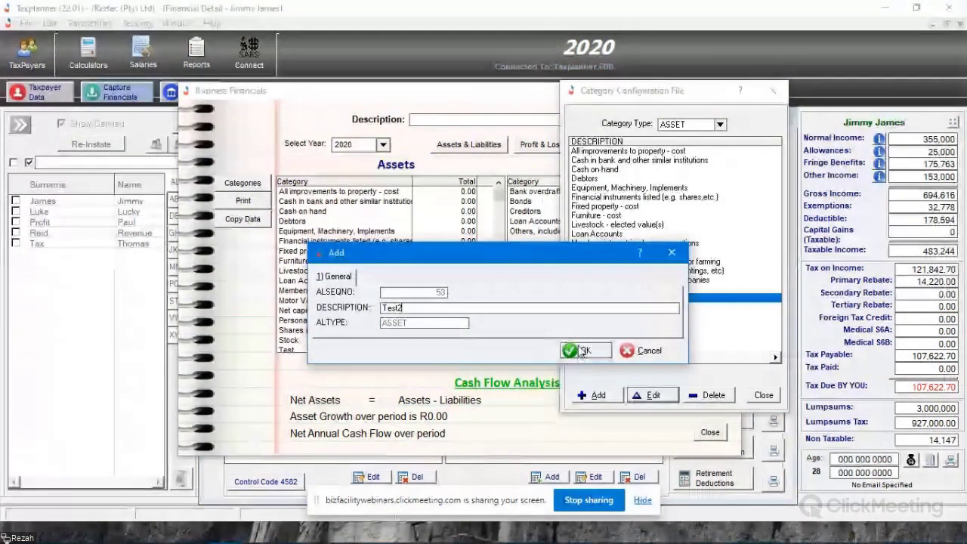
pyautogui.click(574, 347)
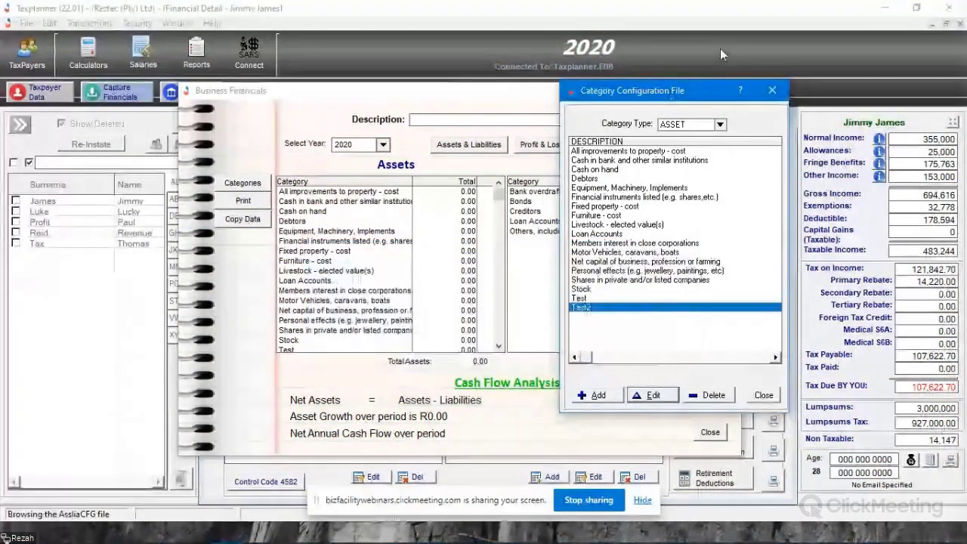
pyautogui.click(763, 395)
pyautogui.click(499, 345)
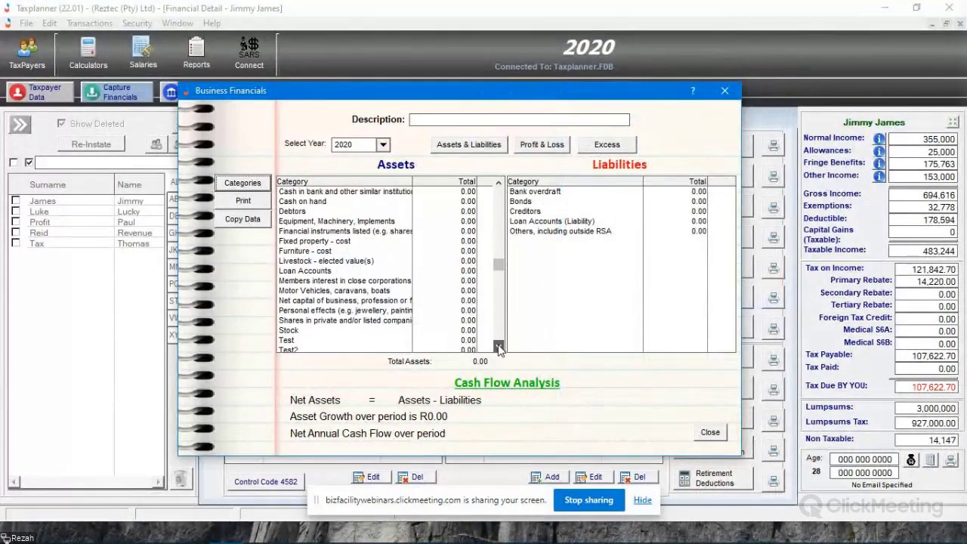
pyautogui.click(499, 346)
pyautogui.click(364, 342)
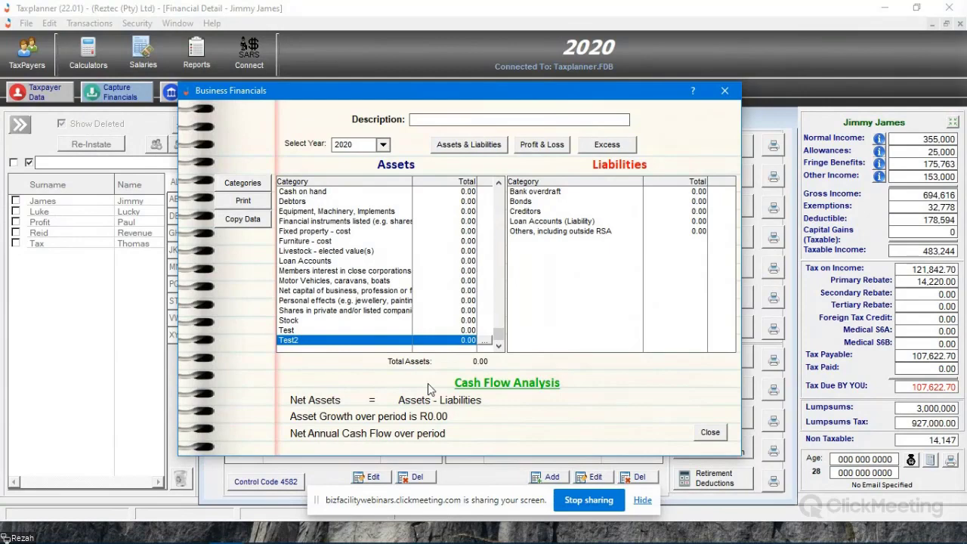
pyautogui.scroll(1, 427, 386)
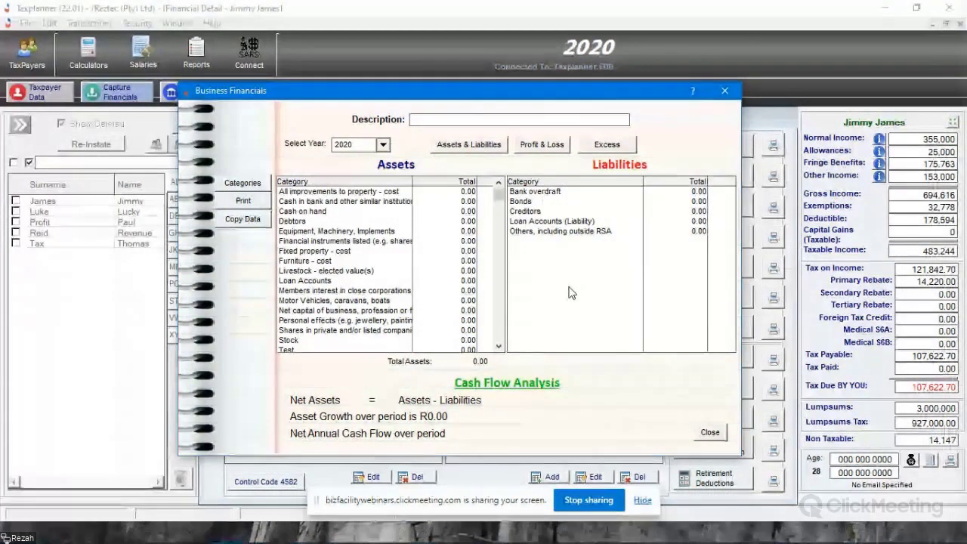
# - View the Excess section and check which categories are configured for the EXCESSINCOME type
pyautogui.click(606, 146)
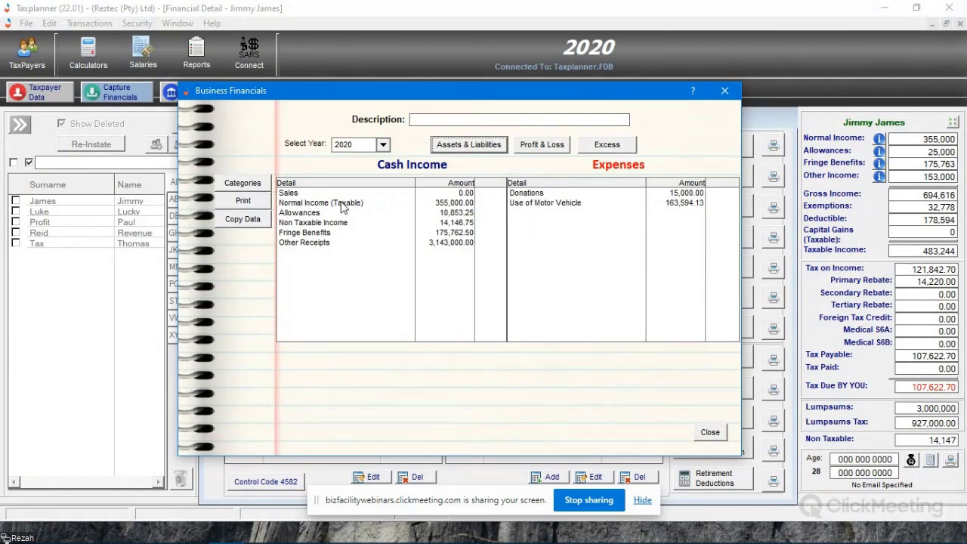
pyautogui.click(483, 194)
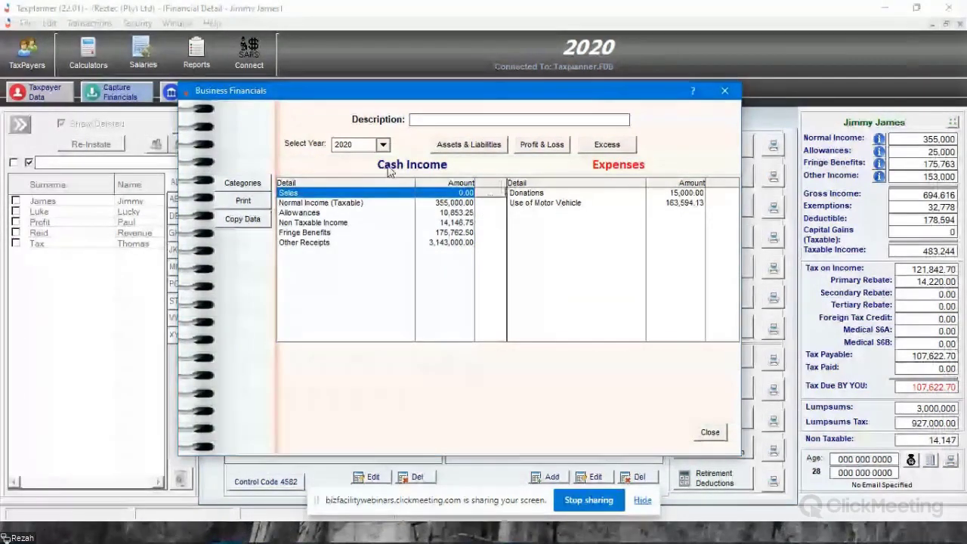
pyautogui.click(243, 185)
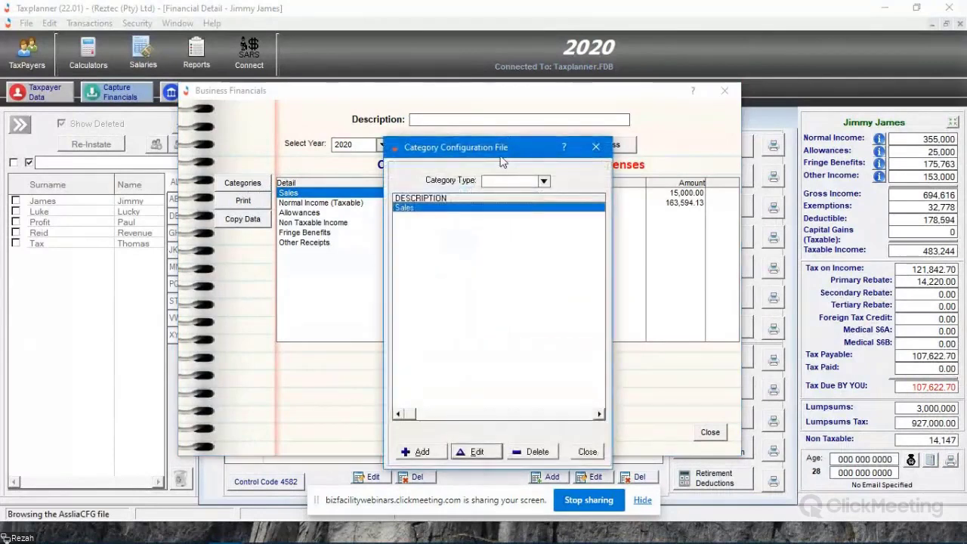
pyautogui.click(544, 181)
pyautogui.moveTo(483, 147); pyautogui.dragTo(617, 145)
pyautogui.click(677, 180)
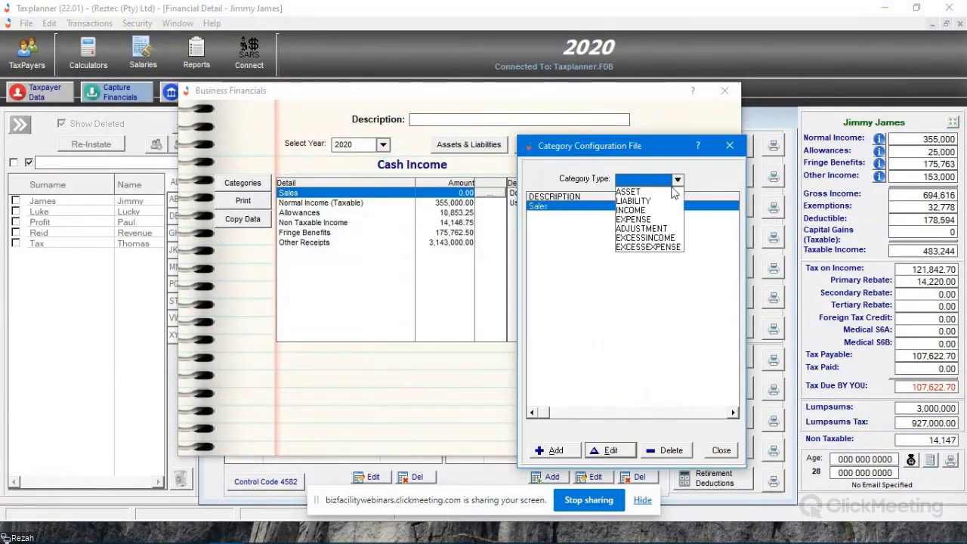
pyautogui.click(644, 237)
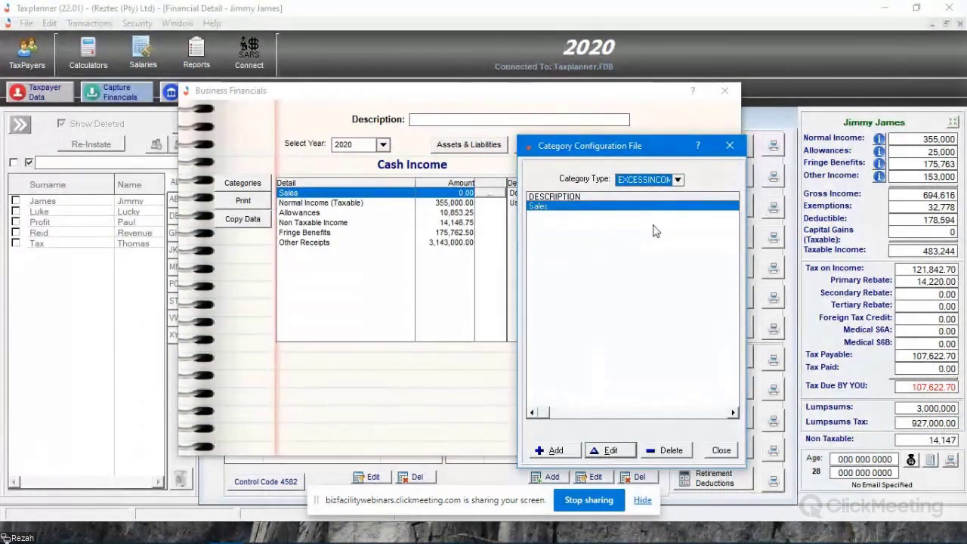
pyautogui.click(721, 450)
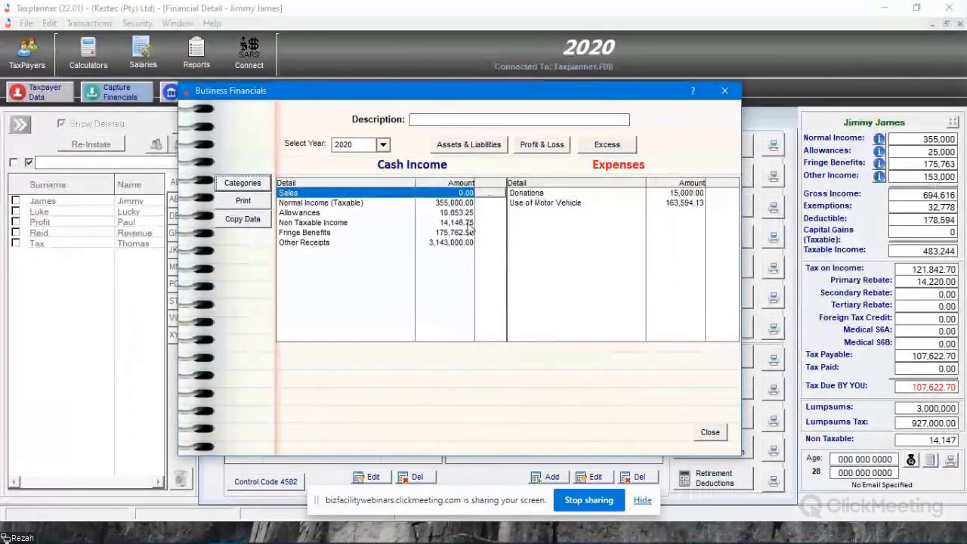
# - Examine the Normal Income, Allowances, Fringe Benefits and Other Receipts amounts under Cash Income
pyautogui.click(371, 204)
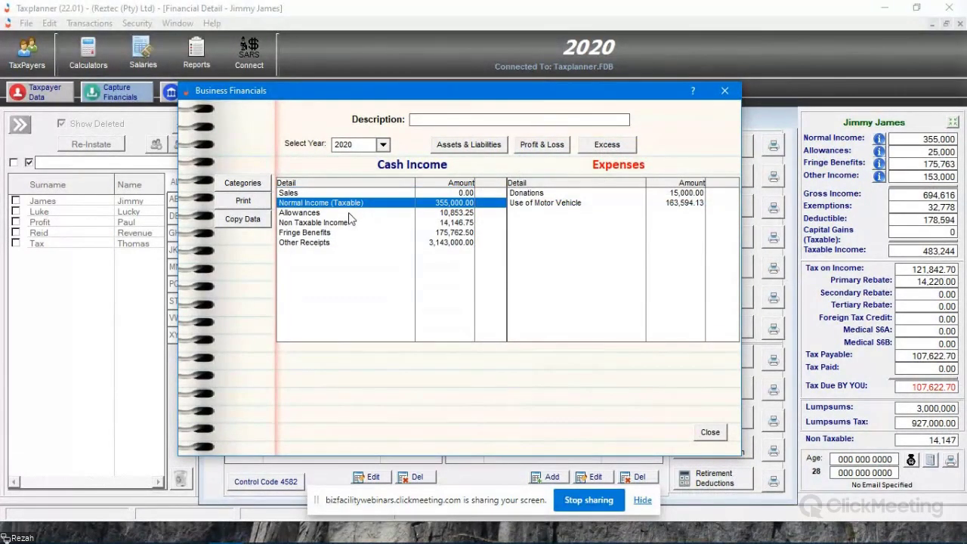
pyautogui.click(349, 213)
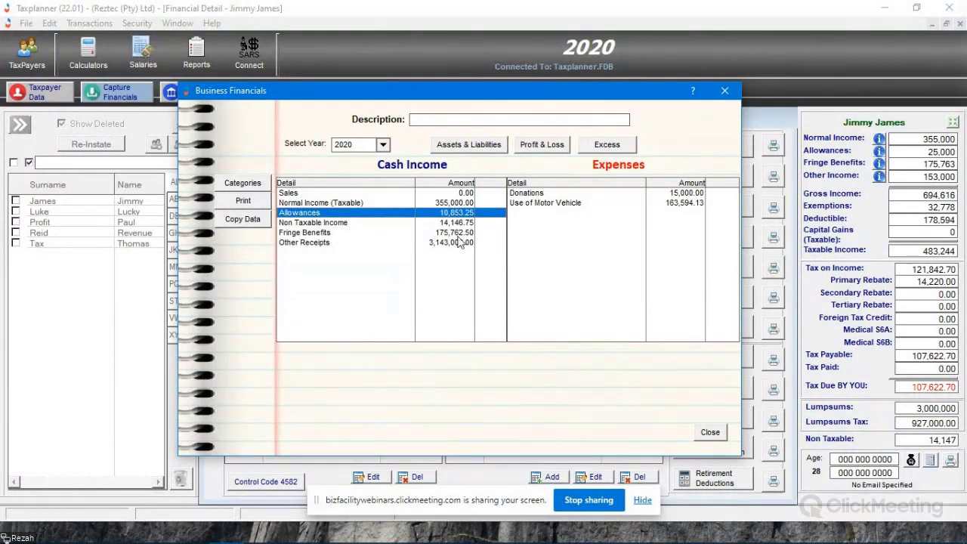
pyautogui.click(332, 204)
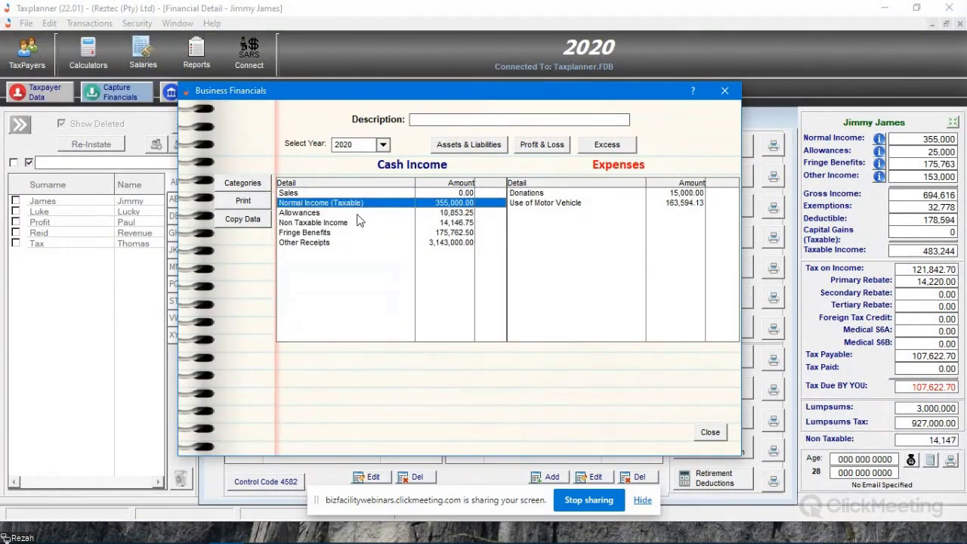
pyautogui.click(363, 232)
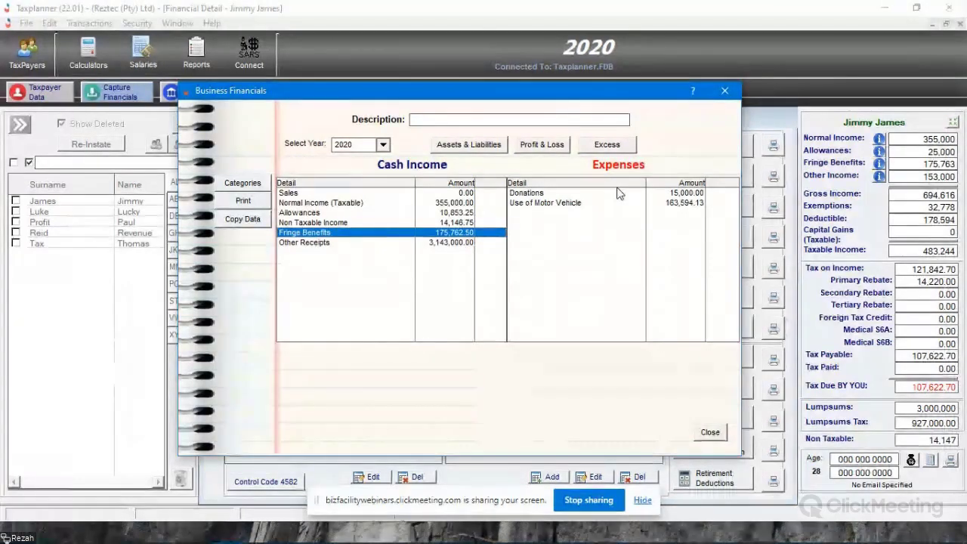
pyautogui.click(455, 243)
pyautogui.click(451, 204)
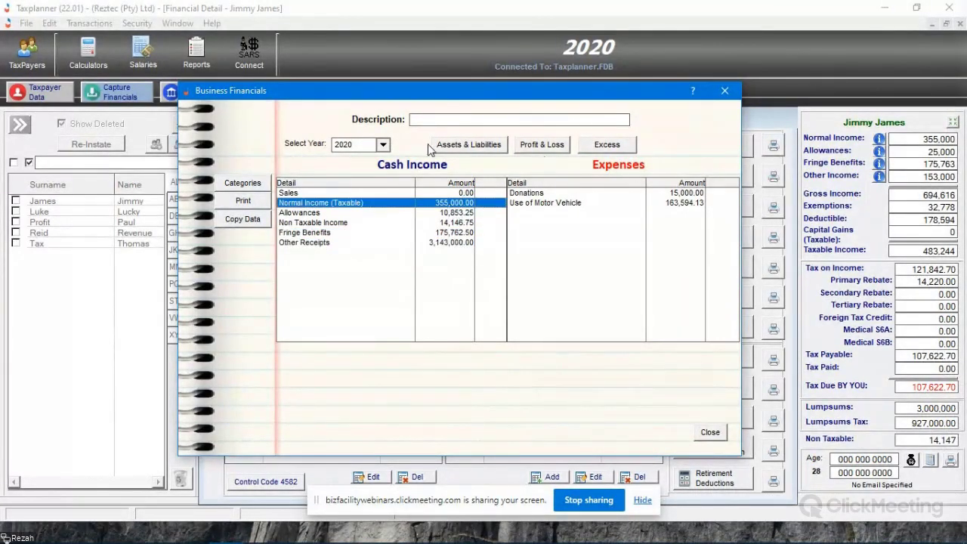
# - Show the Assets & Liabilities section for 2020 and open the item list of the Test asset category
pyautogui.click(463, 148)
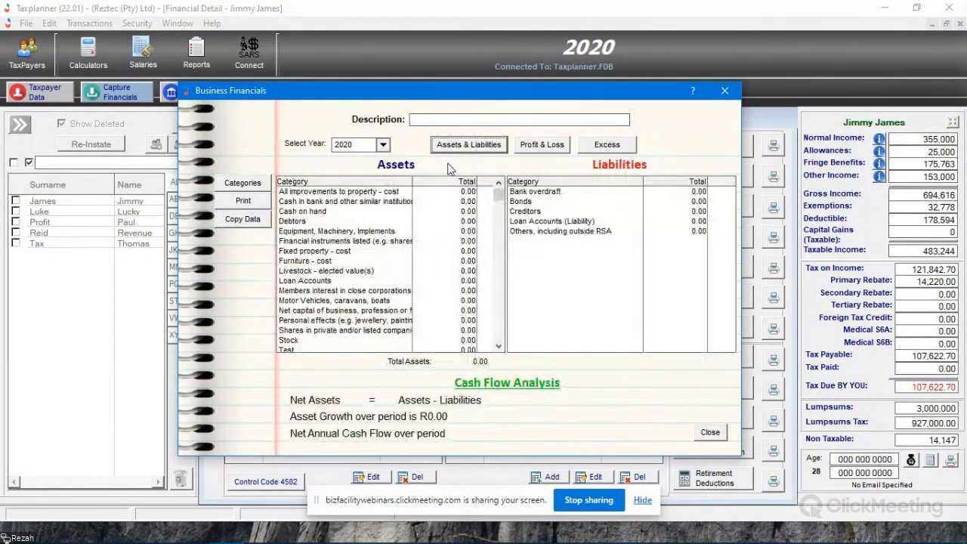
pyautogui.scroll(-3, 403, 288)
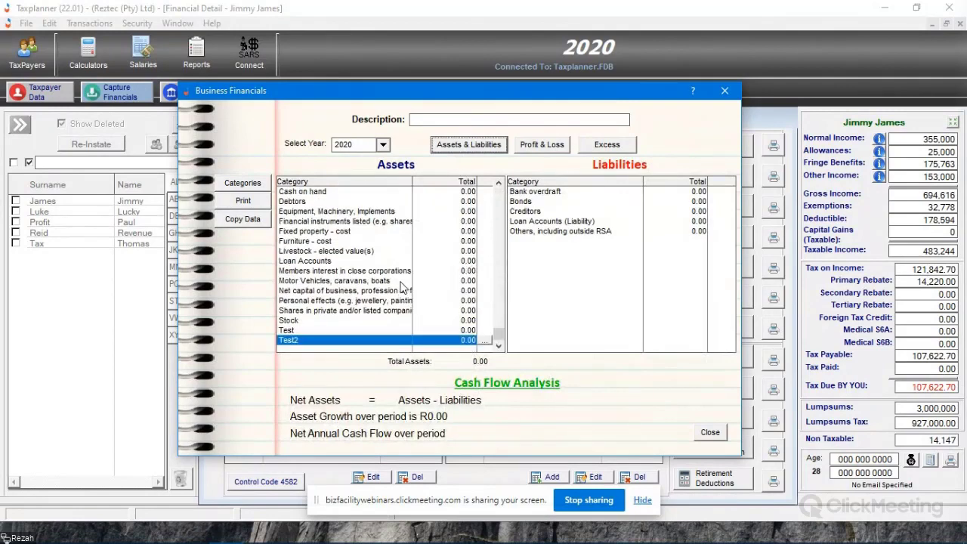
pyautogui.scroll(3, 402, 288)
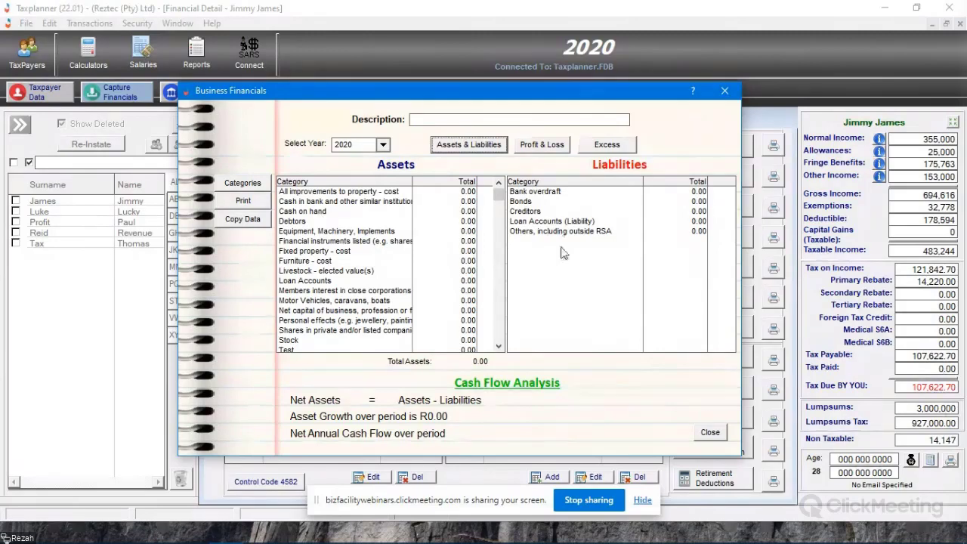
pyautogui.click(352, 192)
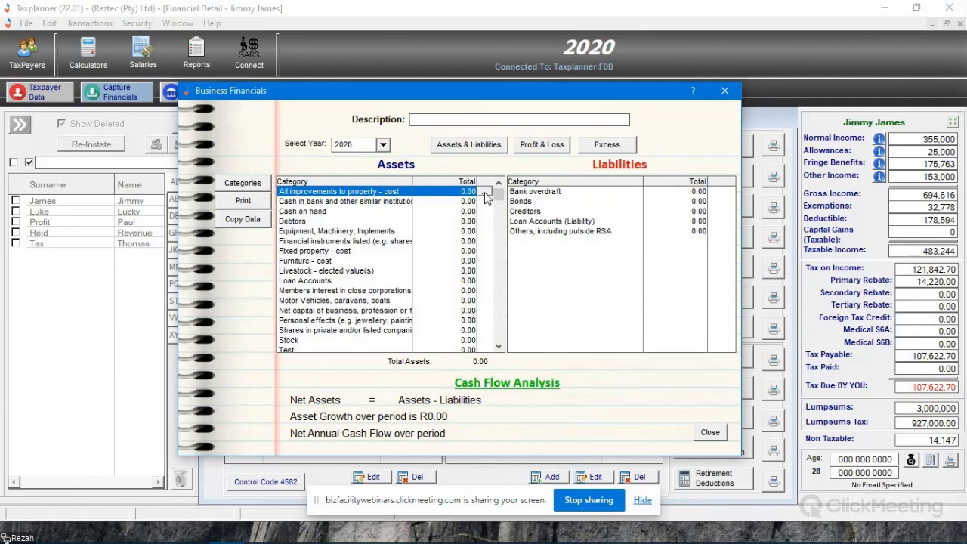
pyautogui.click(324, 351)
pyautogui.scroll(-1, 485, 328)
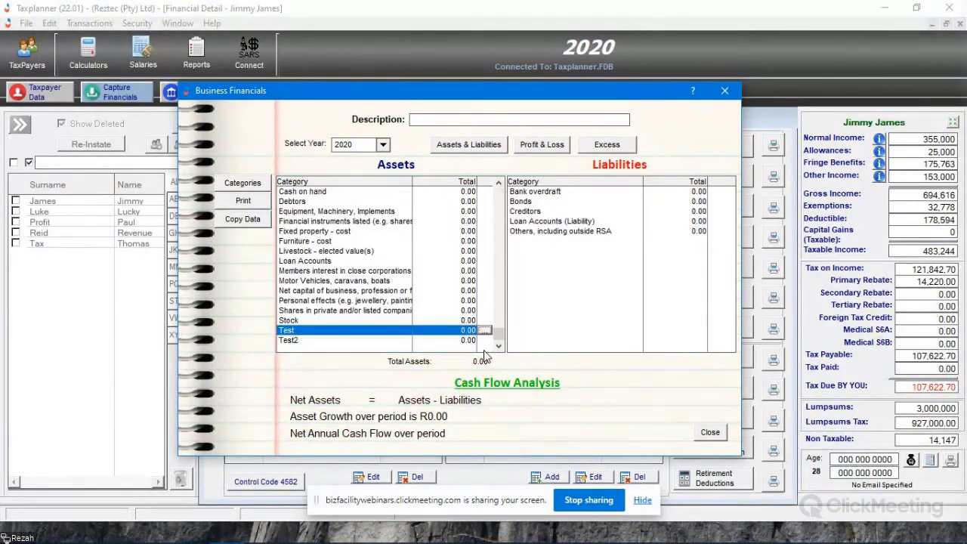
pyautogui.doubleClick(486, 328)
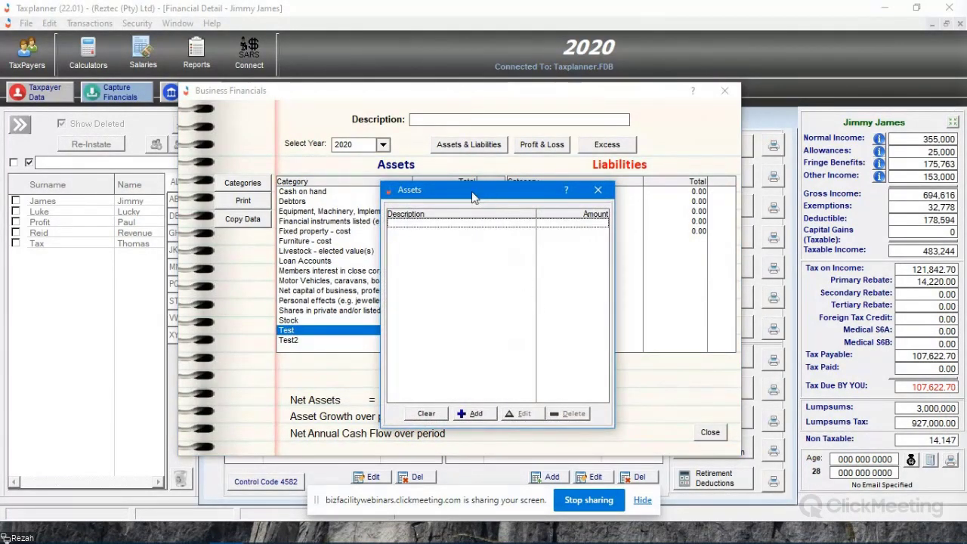
pyautogui.moveTo(472, 191); pyautogui.dragTo(434, 95)
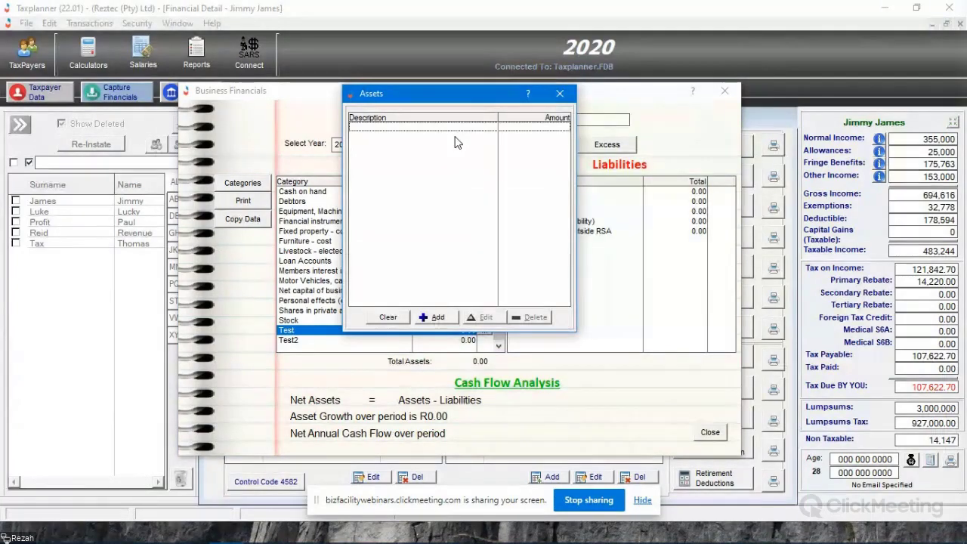
# - Add an asset described as House with an amount of 3,000,000 to the Test category
pyautogui.click(436, 318)
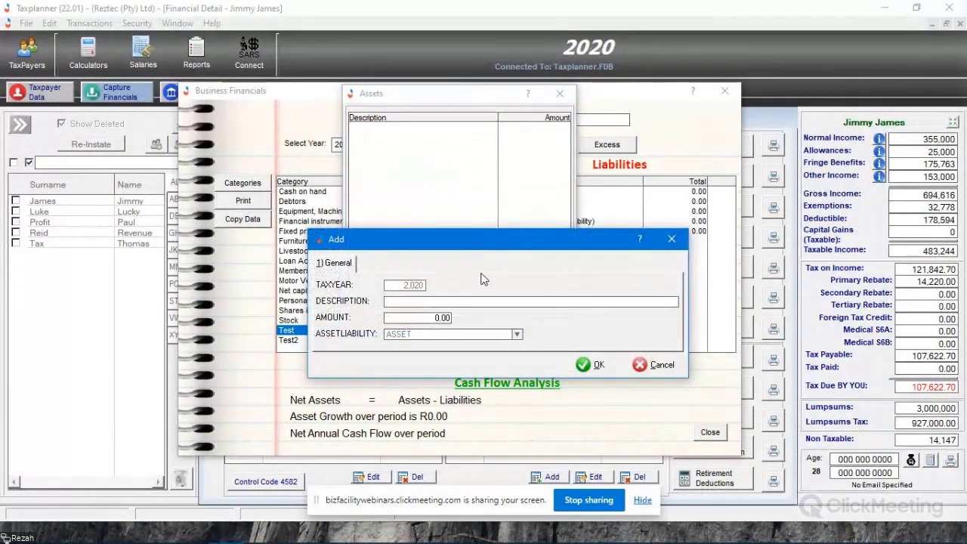
pyautogui.moveTo(604, 170); pyautogui.dragTo(604, 171)
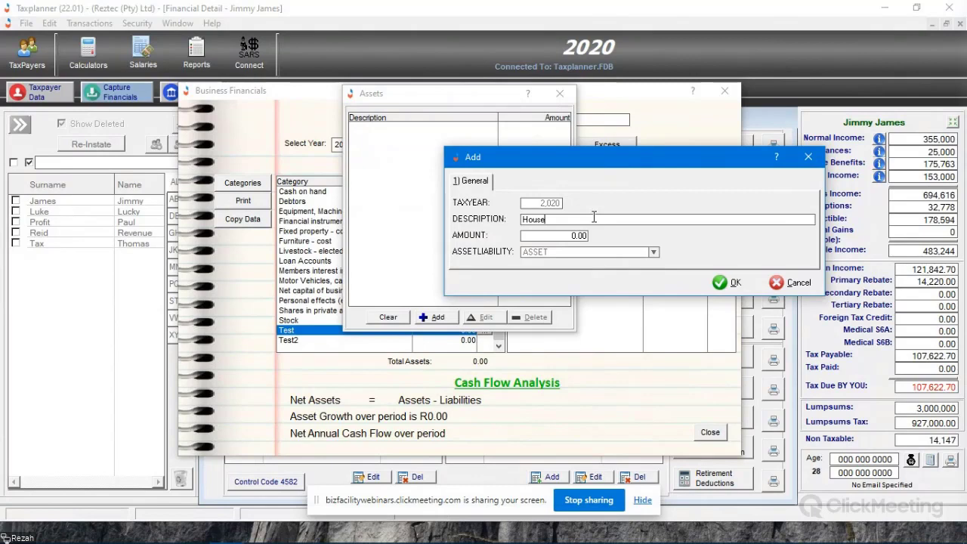
pyautogui.press('Tab')
pyautogui.write('3000000')
pyautogui.press('Tab')
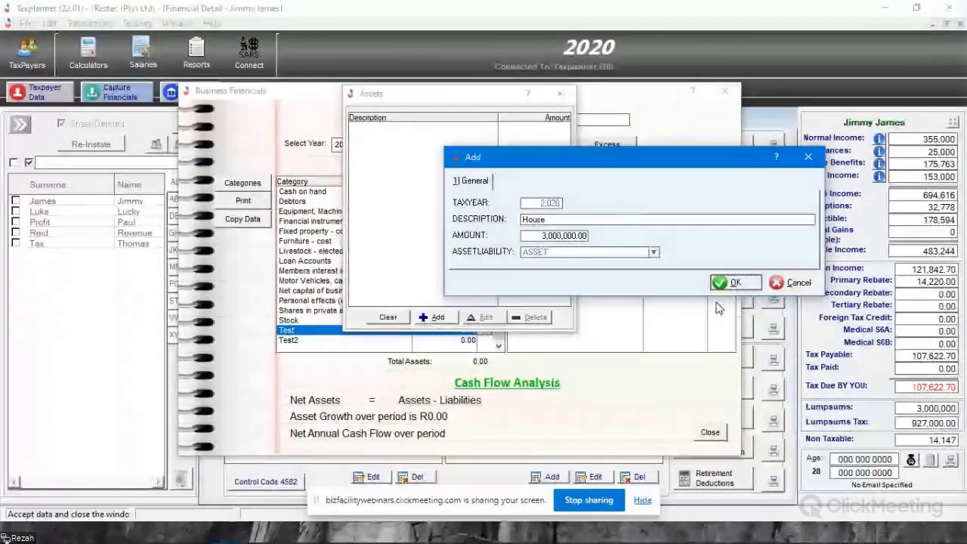
pyautogui.click(735, 282)
# - Add a second Test asset described as Car with an amount of 1,500,000 and close the asset items
pyautogui.click(437, 317)
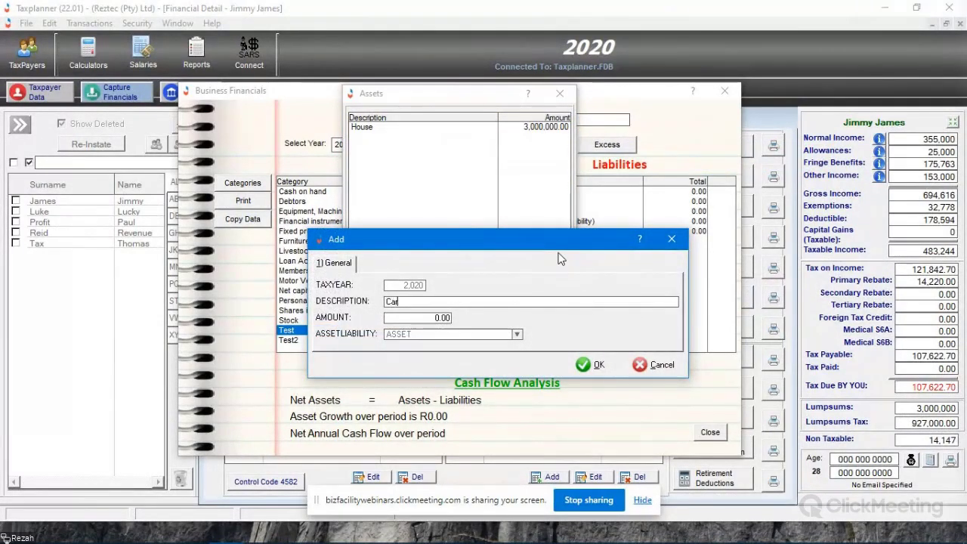
pyautogui.press('Tab')
pyautogui.write('1')
pyautogui.press('Return')
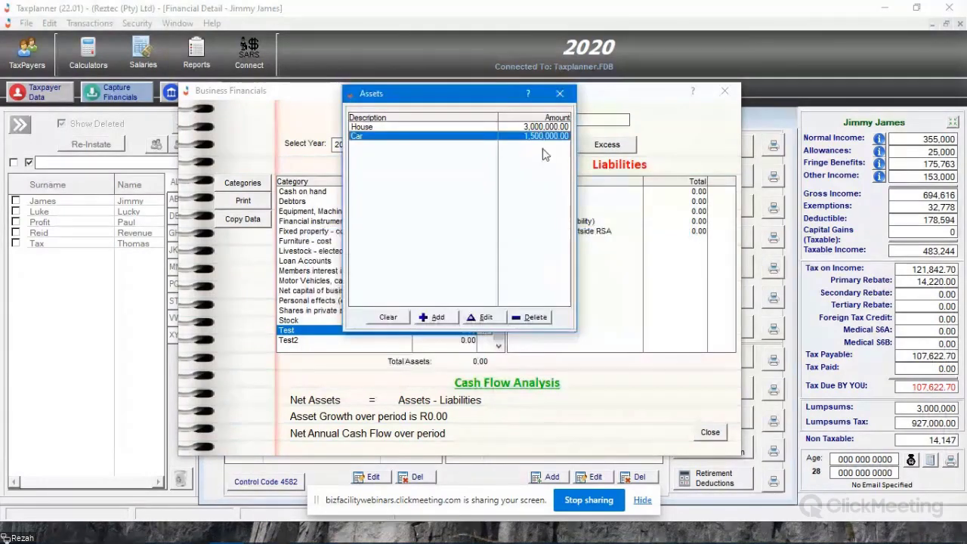
pyautogui.click(563, 94)
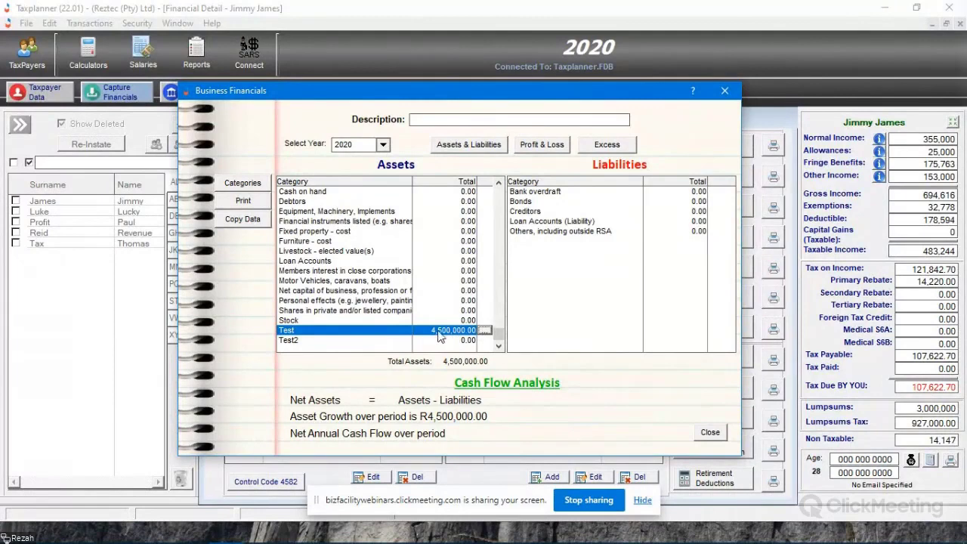
# - Add a liability described as FNB with an amount of 500,000 to the Bonds category
pyautogui.click(605, 202)
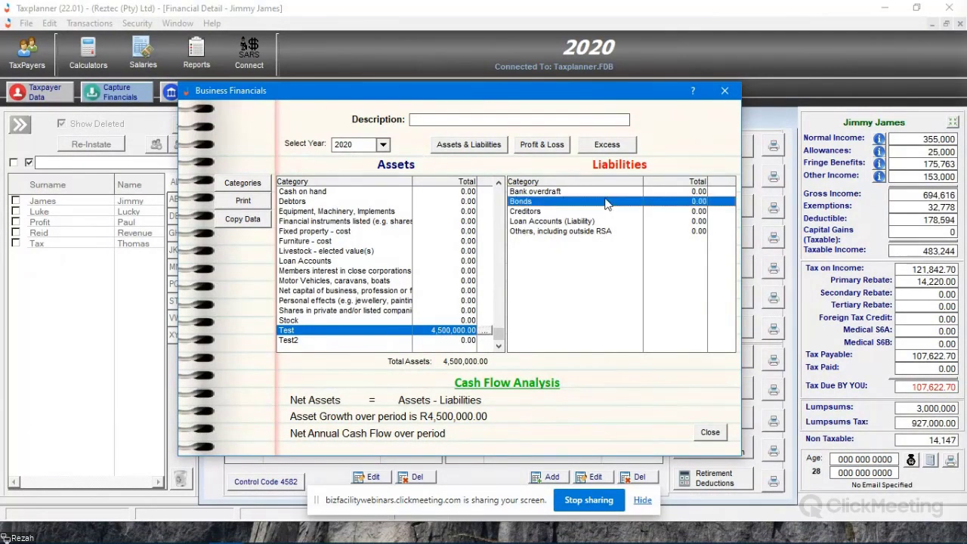
pyautogui.click(721, 202)
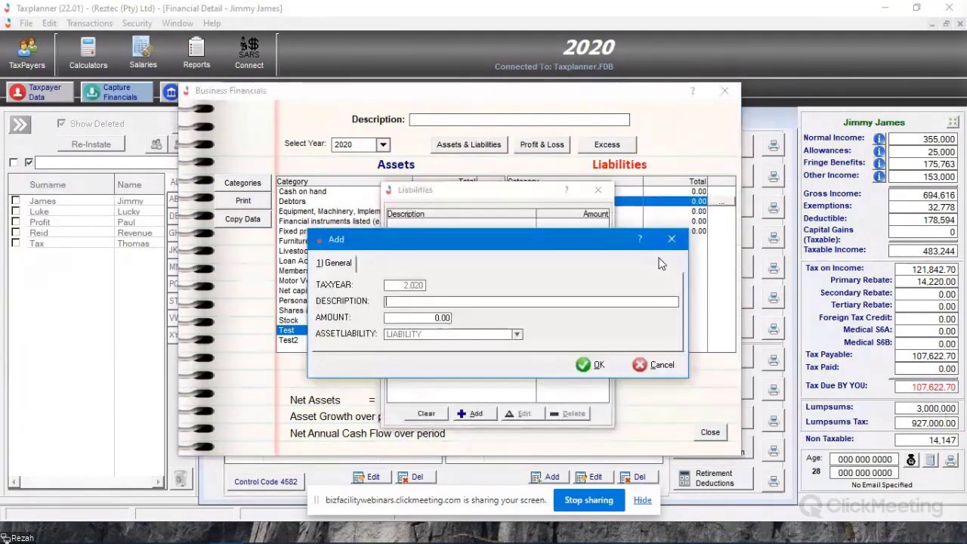
pyautogui.write('FNB')
pyautogui.press('Tab')
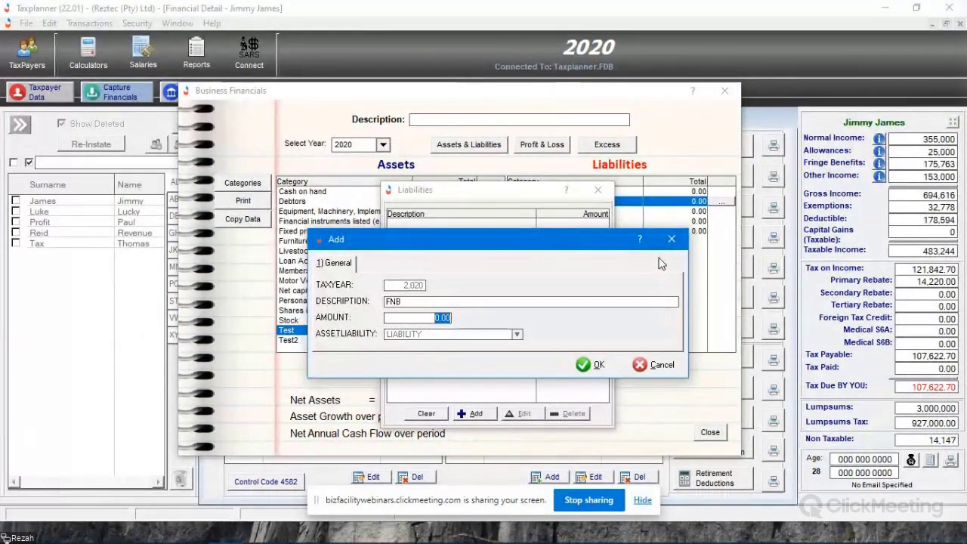
pyautogui.write('500000')
pyautogui.press('Tab')
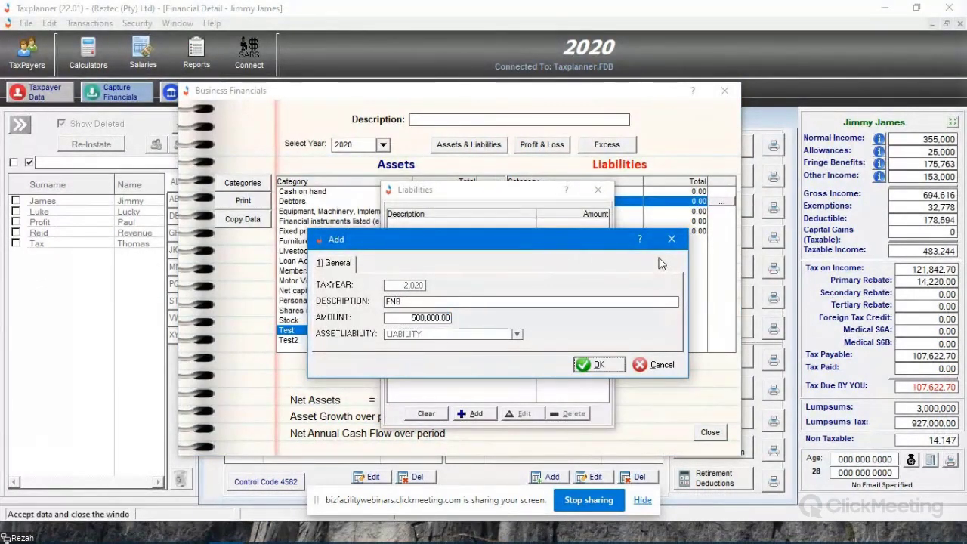
pyautogui.click(593, 364)
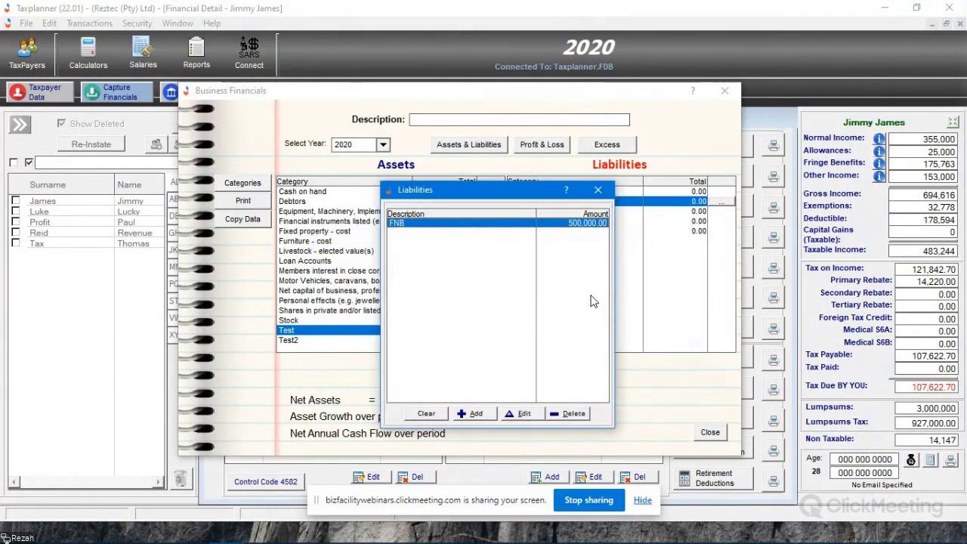
# - Add a second Bonds liability described as Sanlam with an amount of 4,000 and close the liability items
pyautogui.click(474, 413)
pyautogui.click(451, 301)
pyautogui.write('San')
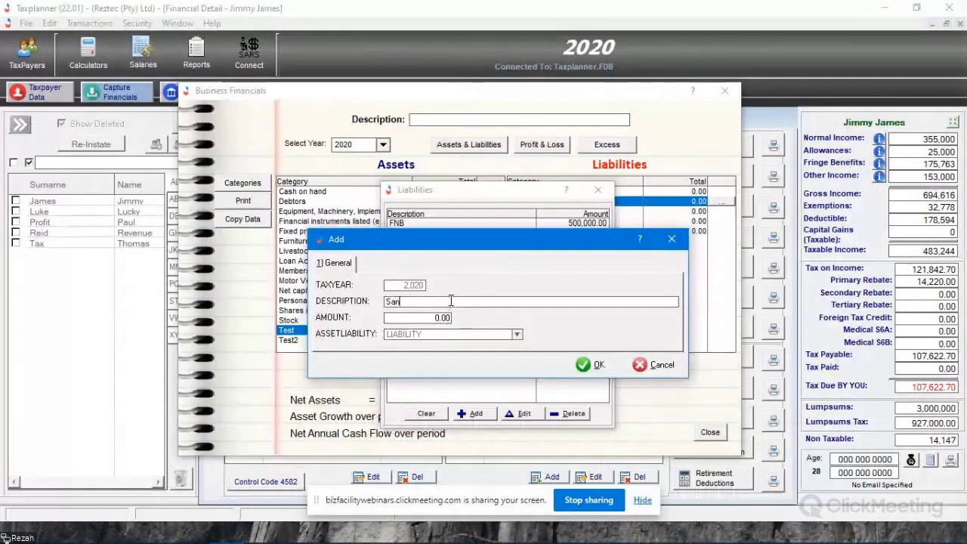
pyautogui.write('lam')
pyautogui.press('Tab')
pyautogui.write('4000')
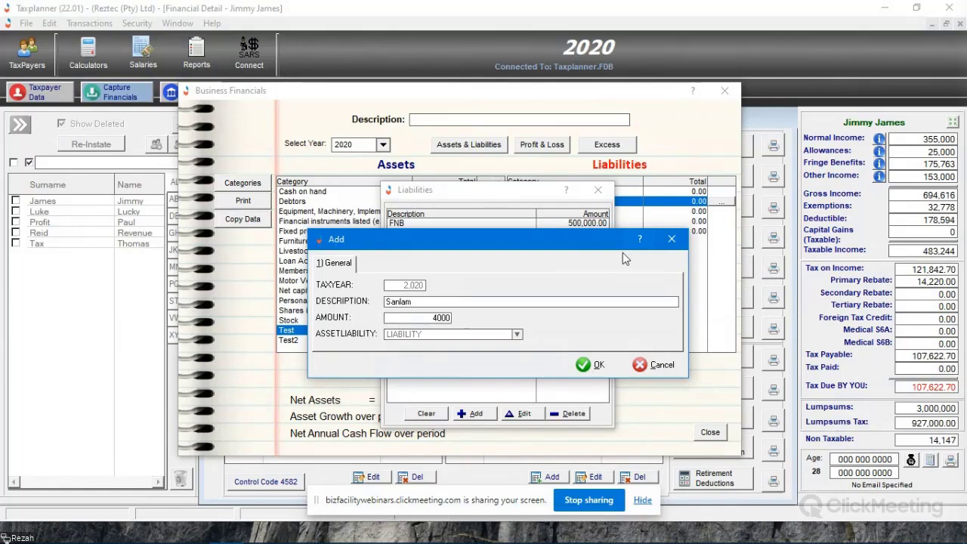
pyautogui.press('Return')
pyautogui.click(598, 189)
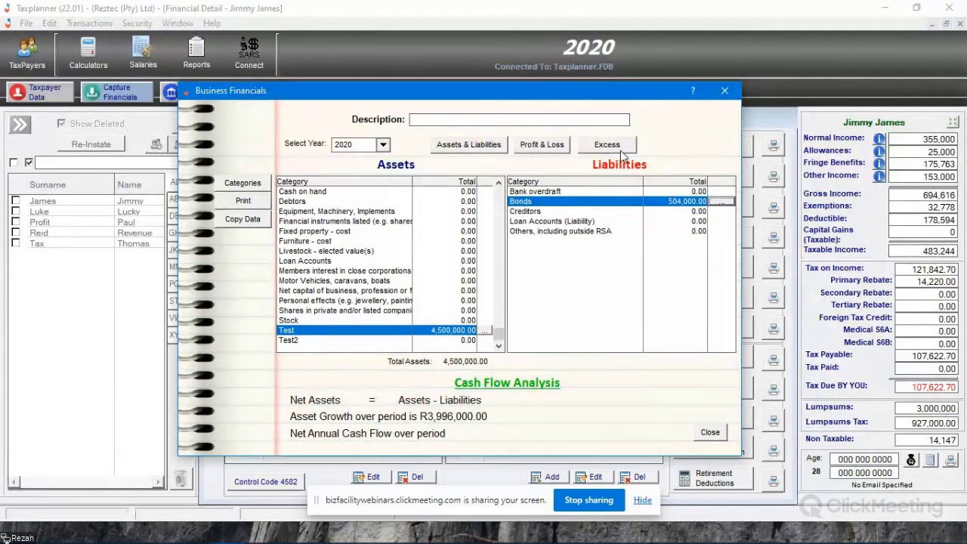
# - Preview the financials report with only the Statement of Assets & Liabilities included, review it, and return to the business financials
pyautogui.click(239, 202)
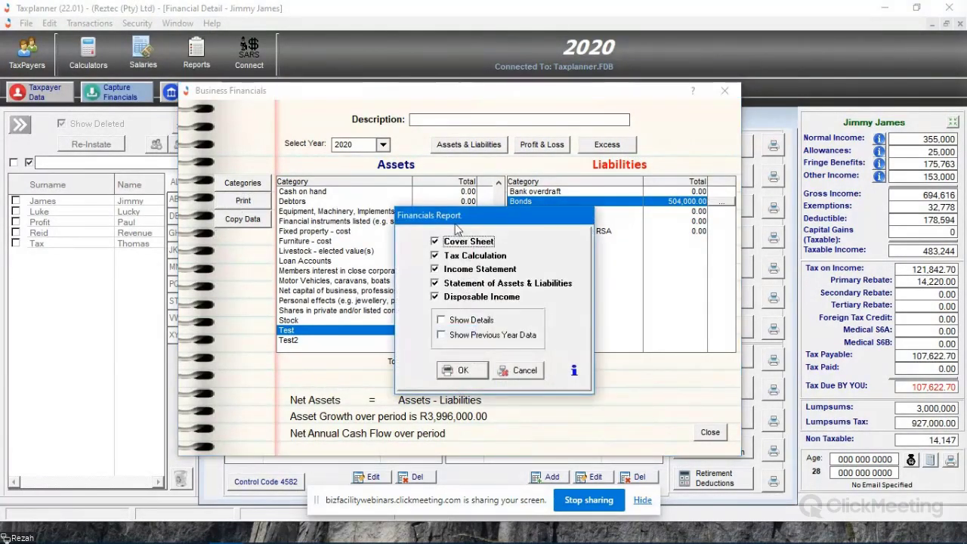
pyautogui.click(467, 297)
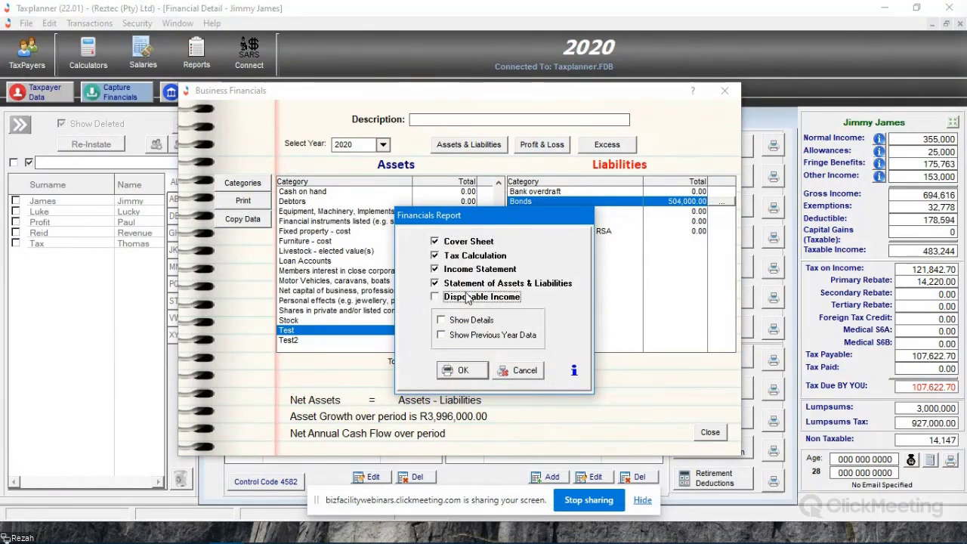
pyautogui.click(459, 370)
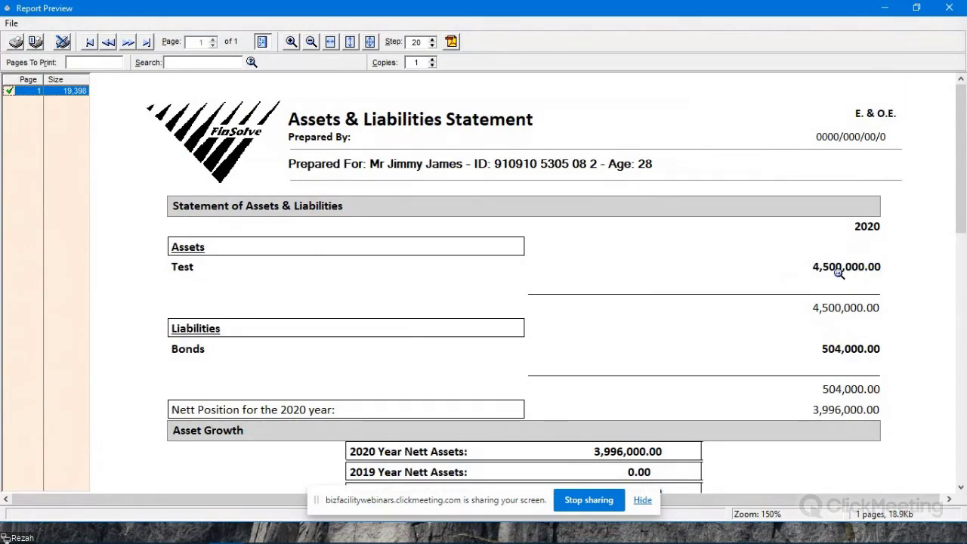
pyautogui.scroll(-3, 838, 273)
pyautogui.scroll(3, 740, 270)
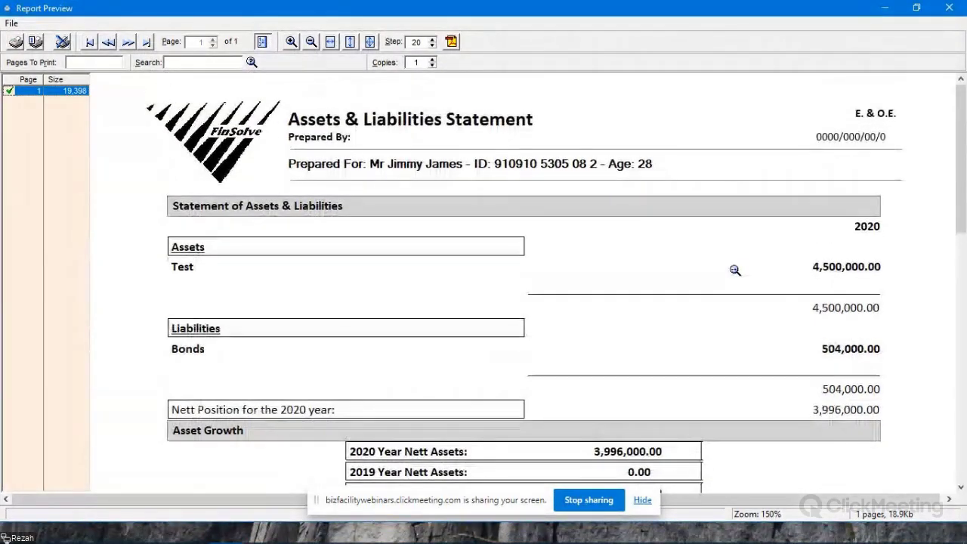
pyautogui.click(954, 7)
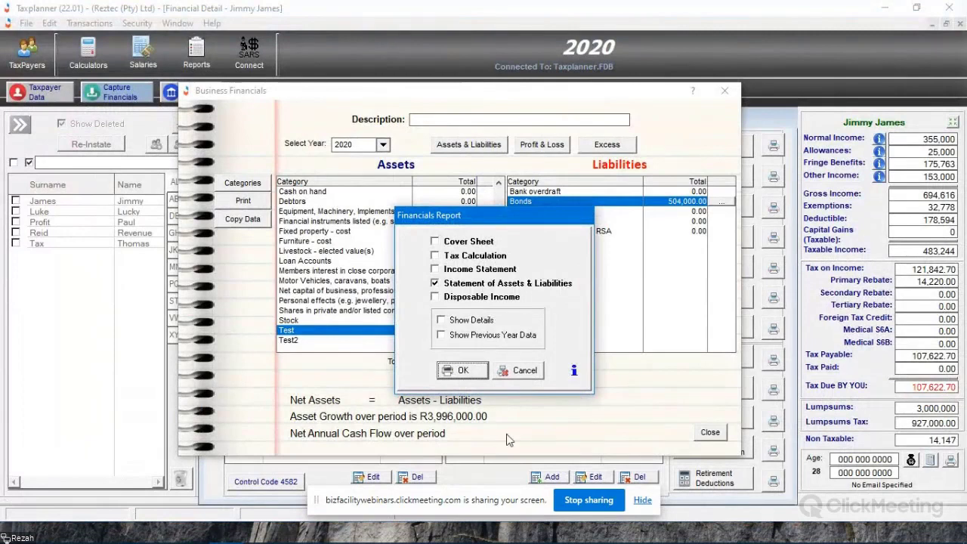
pyautogui.click(524, 371)
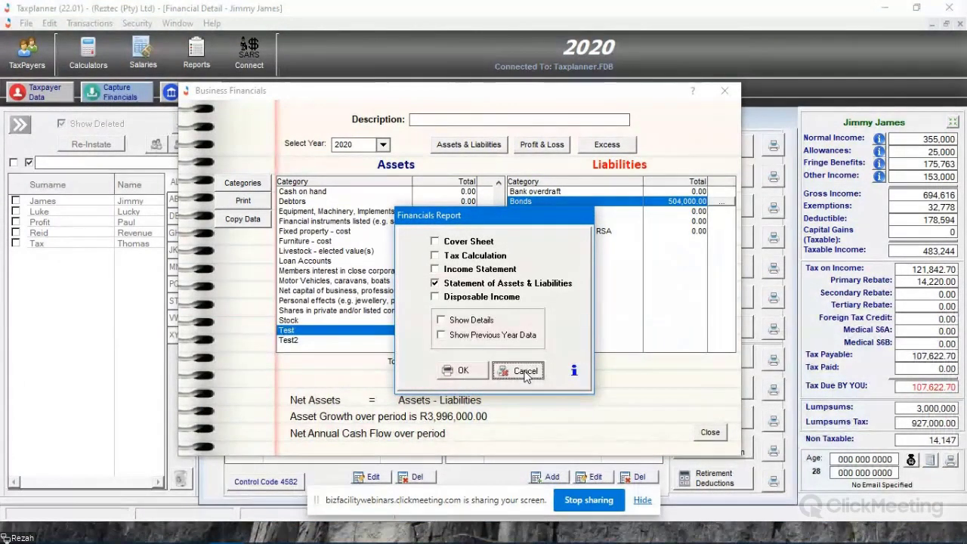
pyautogui.click(524, 372)
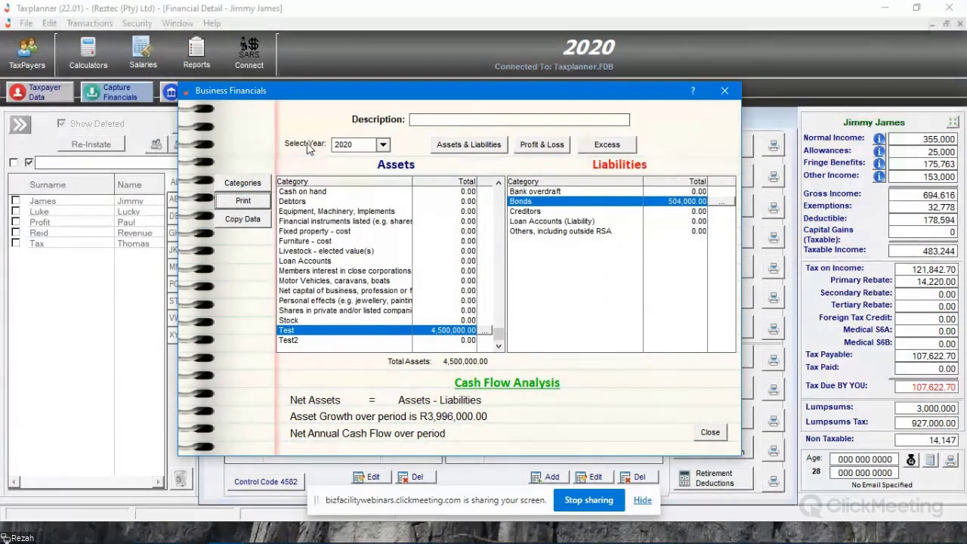
# - Switch the business financials to year 2019 and open the item list of the Test asset category
pyautogui.click(384, 147)
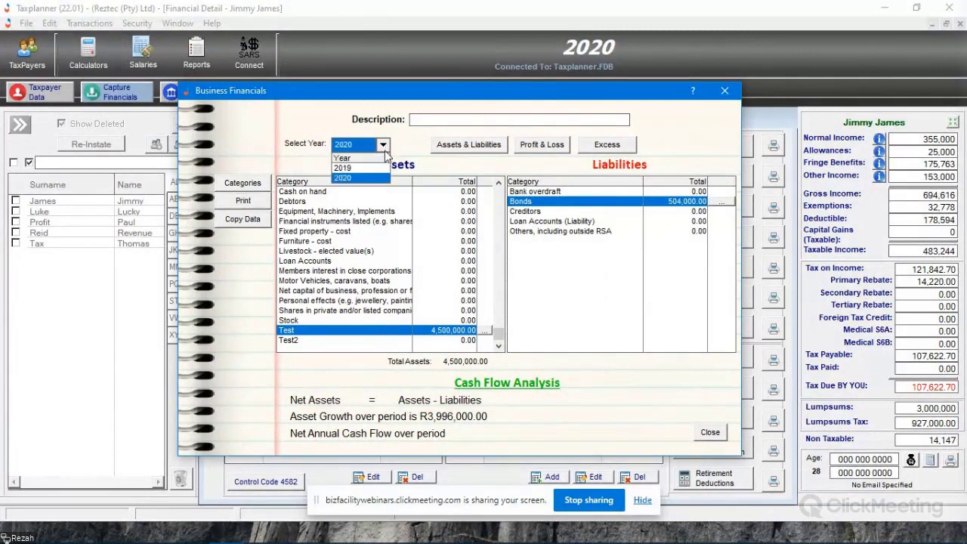
pyautogui.click(343, 167)
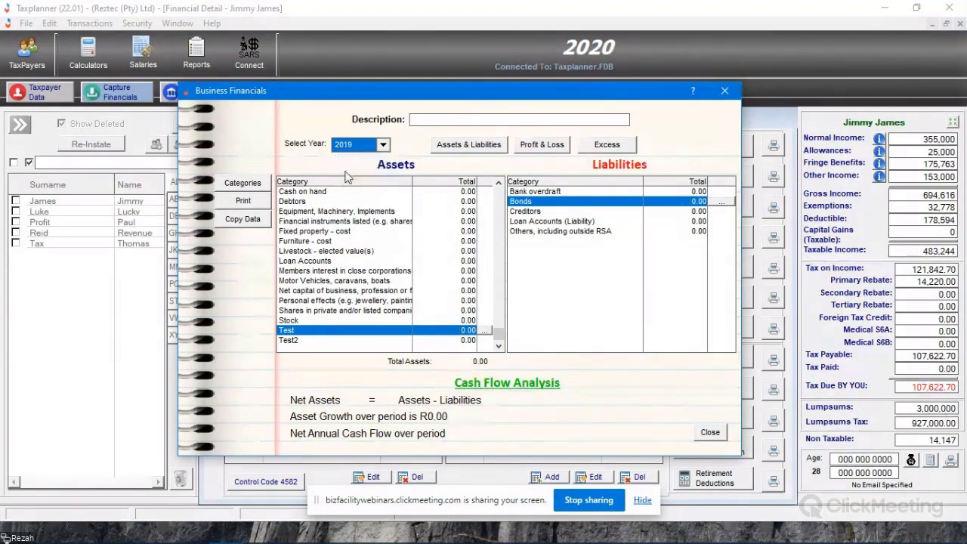
pyautogui.click(500, 199)
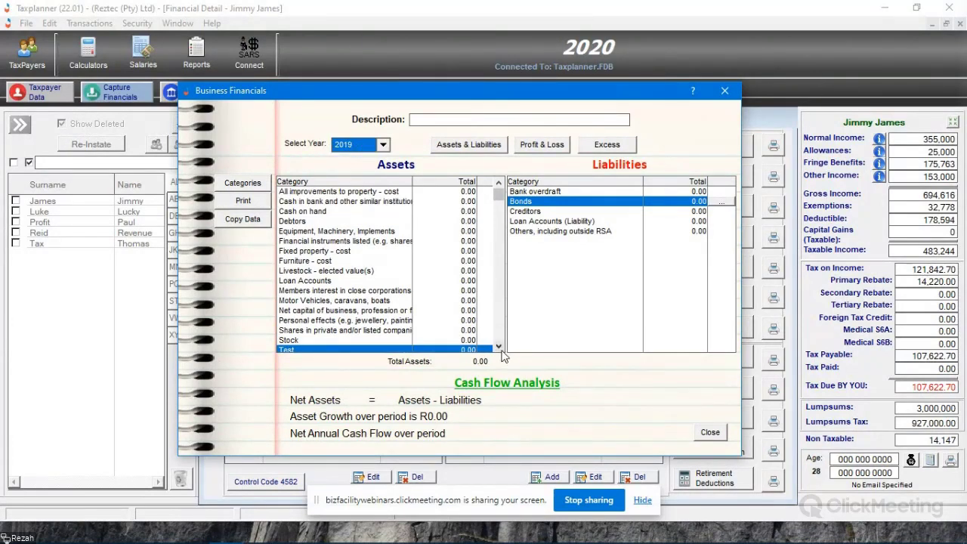
pyautogui.click(498, 348)
pyautogui.click(487, 330)
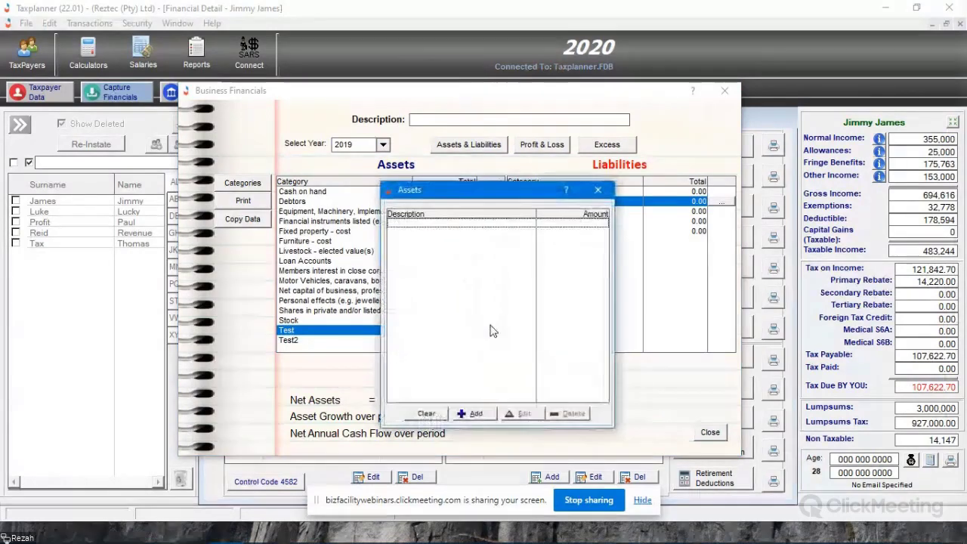
# - Add a 2019 asset described as Sales with an amount of 100,000 to the Test category and close the asset items
pyautogui.click(468, 415)
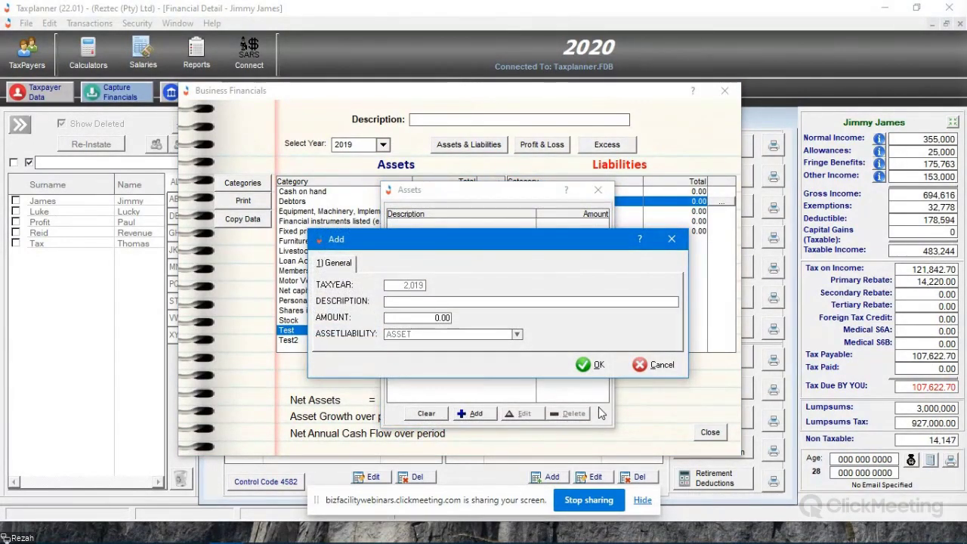
pyautogui.write('Sales')
pyautogui.press('Tab')
pyautogui.write('100,000')
pyautogui.press('Tab')
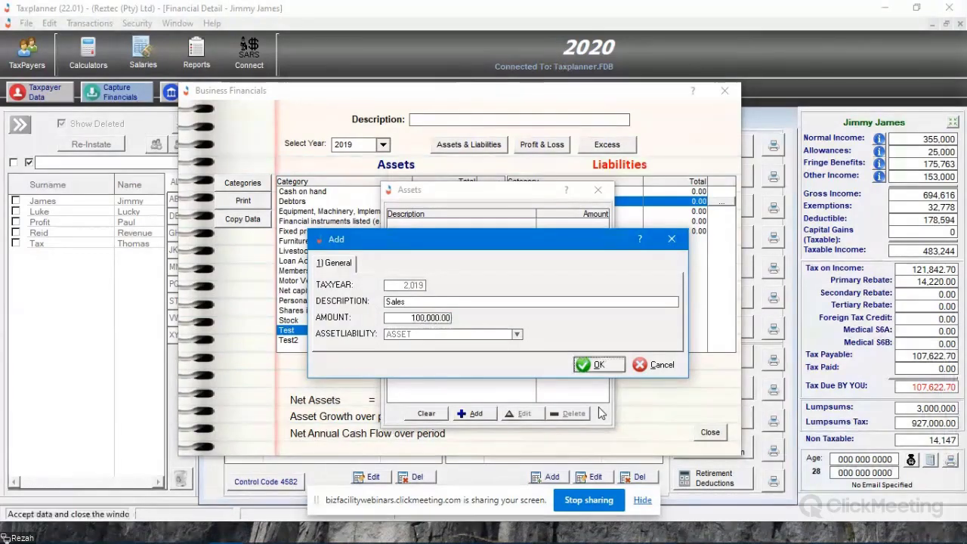
pyautogui.click(600, 365)
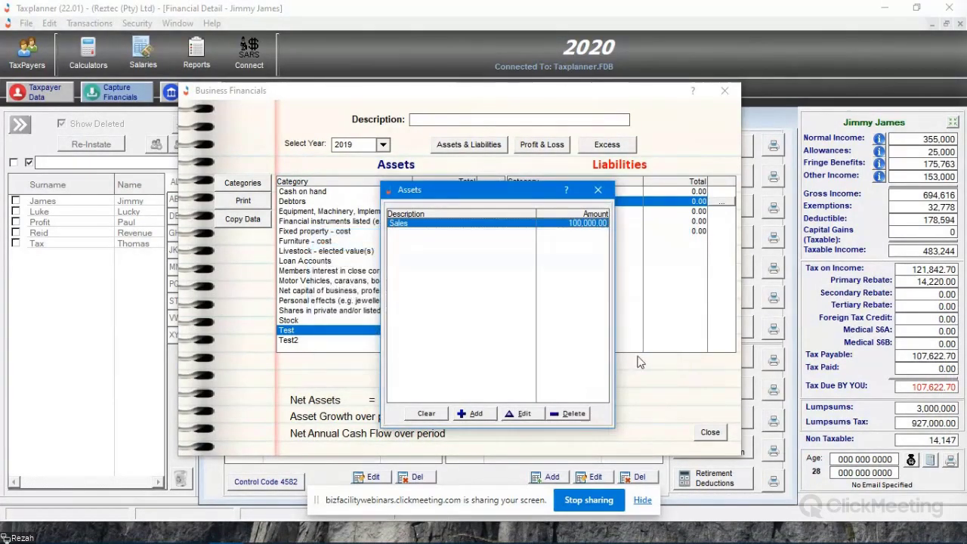
pyautogui.click(598, 191)
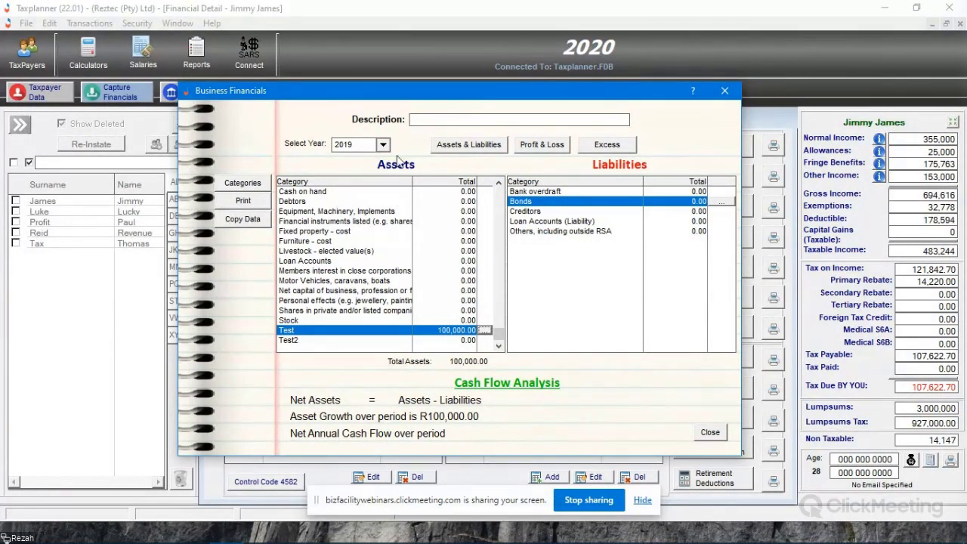
# - Set up the financials report to include only the Statement of Assets & Liabilities, with details and previous year data shown
pyautogui.click(240, 201)
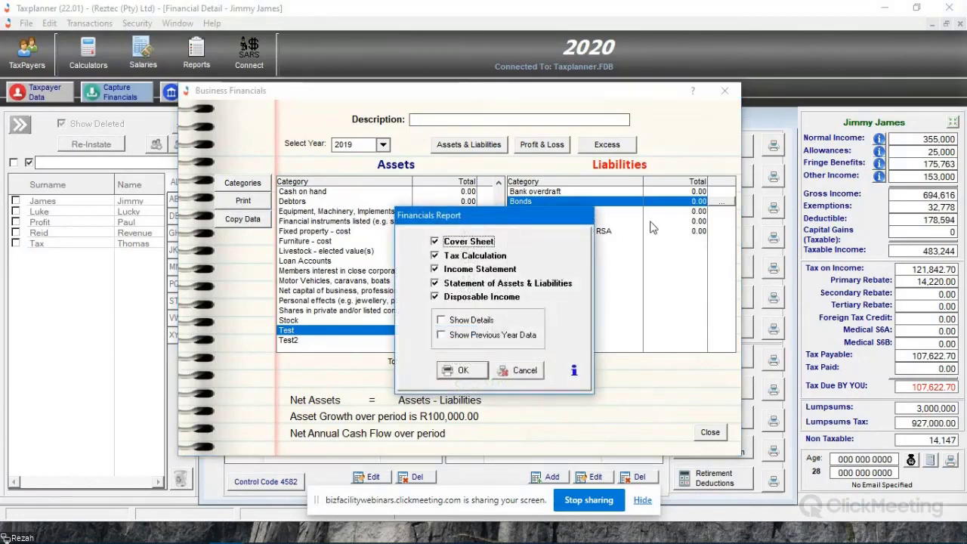
pyautogui.click(468, 297)
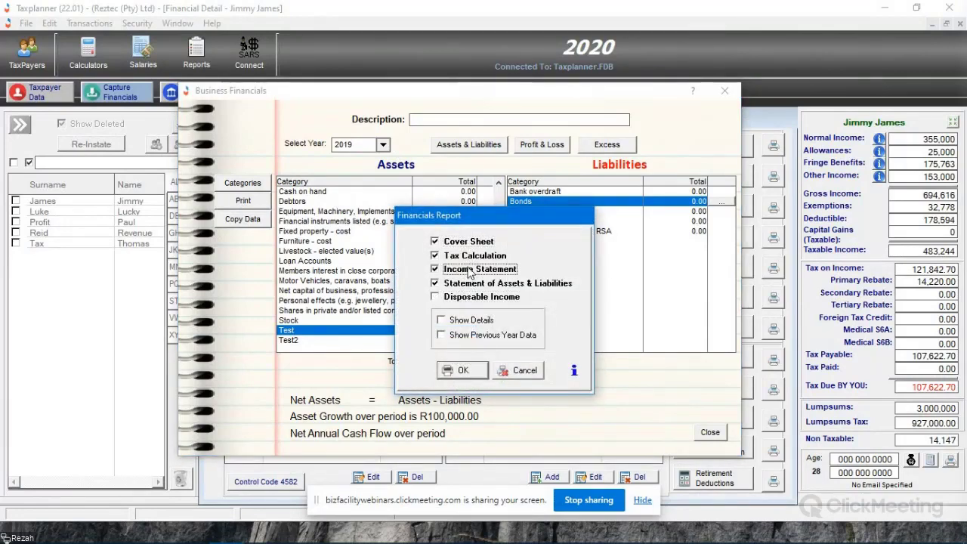
pyautogui.click(470, 271)
pyautogui.click(469, 256)
pyautogui.click(468, 242)
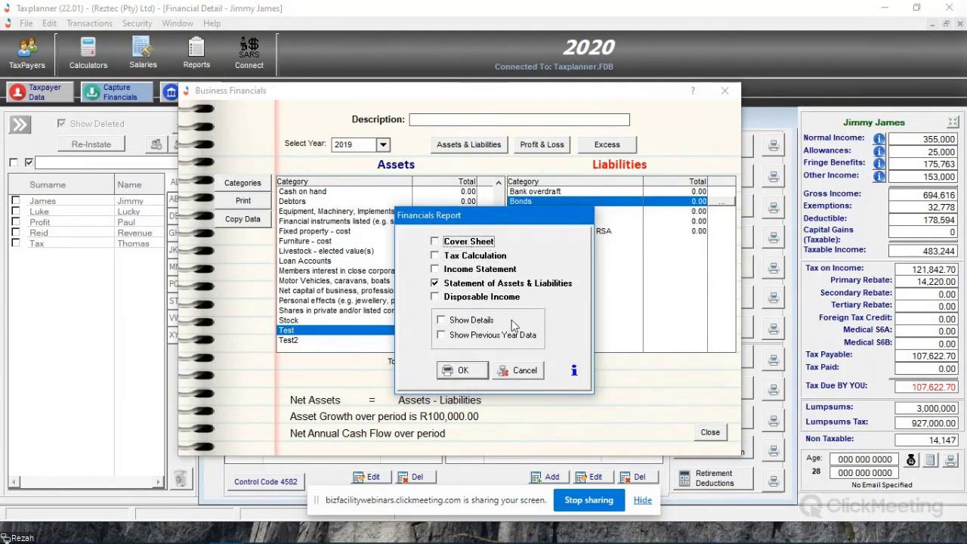
pyautogui.click(442, 334)
pyautogui.click(442, 319)
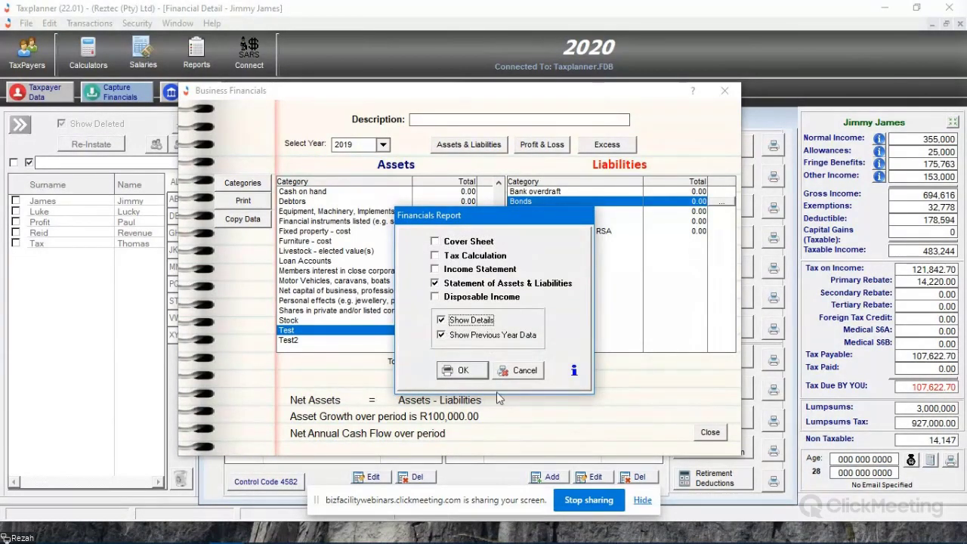
# - Preview the Assets & Liabilities Statement, review the 2019 and 2020 figures, and return to the business financials
pyautogui.click(461, 370)
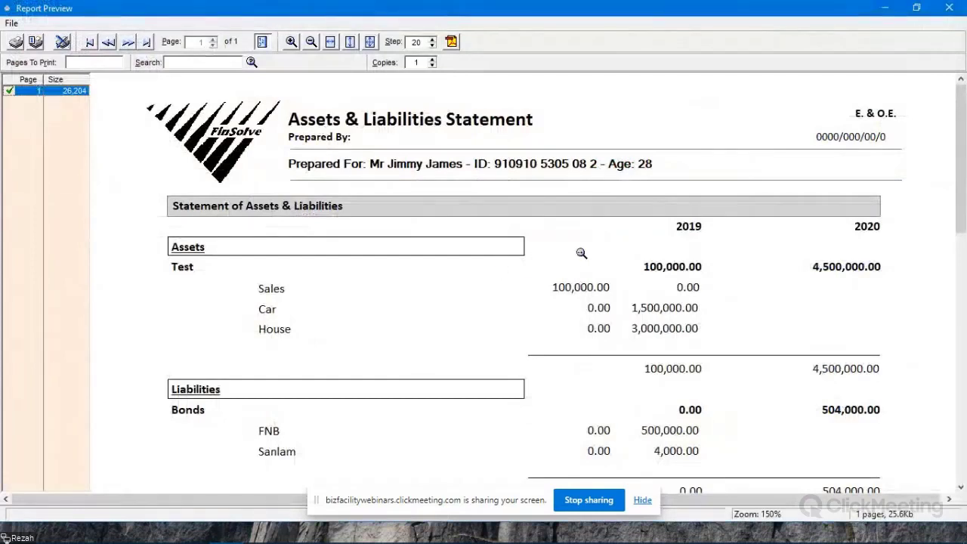
pyautogui.scroll(-3, 641, 313)
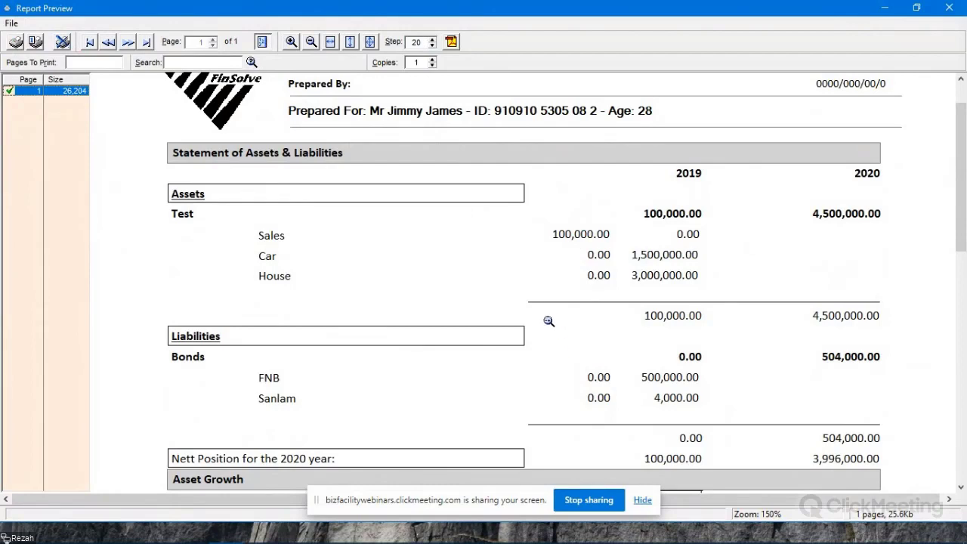
pyautogui.click(949, 8)
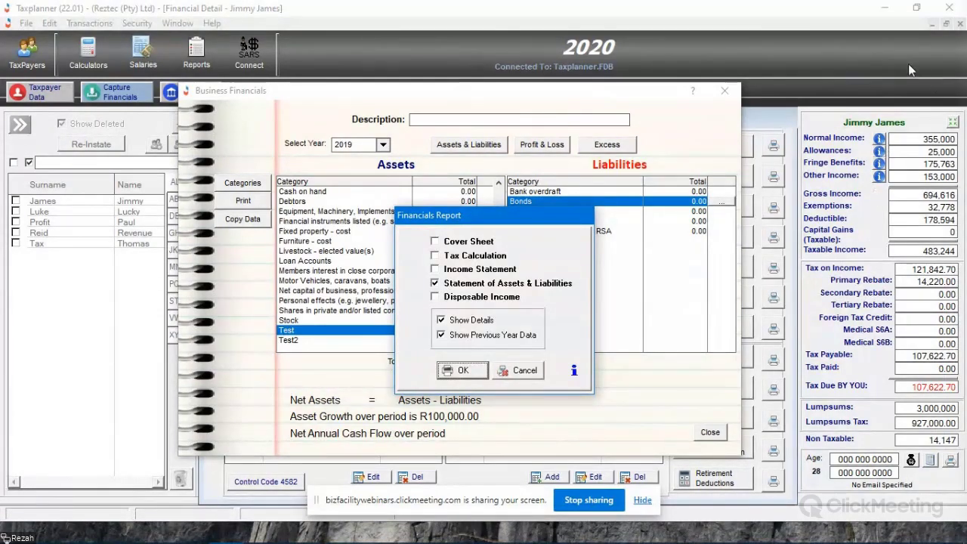
pyautogui.click(528, 373)
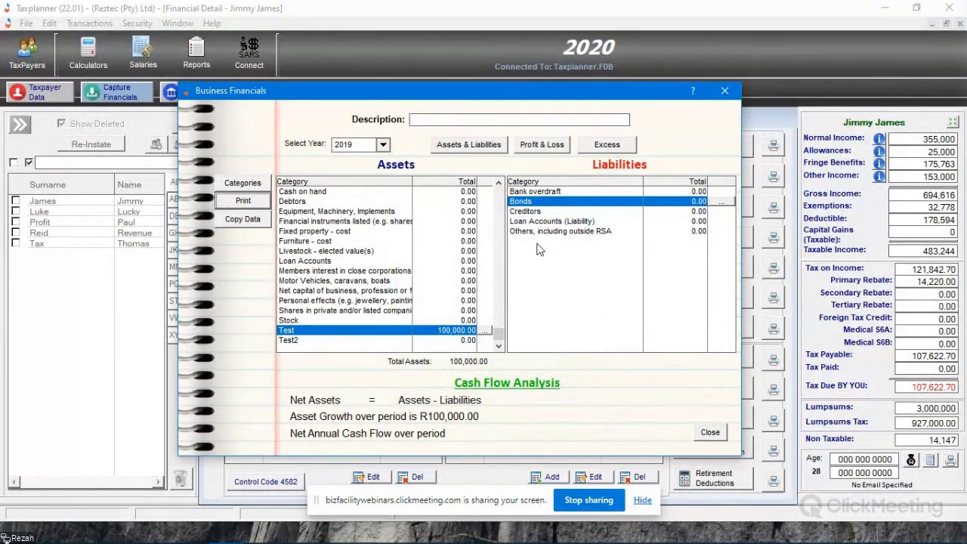
# - In the excess entries, add a Sales cash income item described as Additional Income with an amount of 15,000 and close the items
pyautogui.click(605, 149)
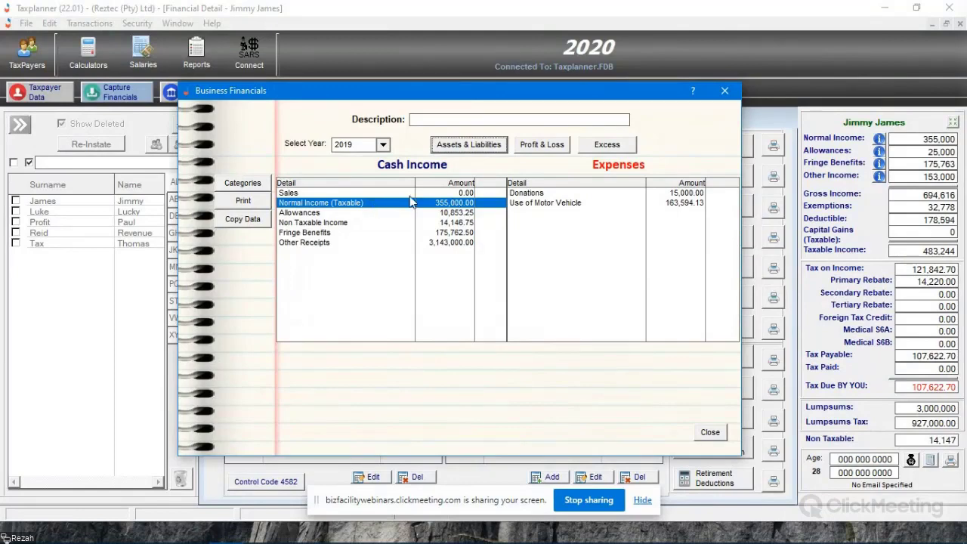
pyautogui.click(440, 195)
pyautogui.doubleClick(487, 198)
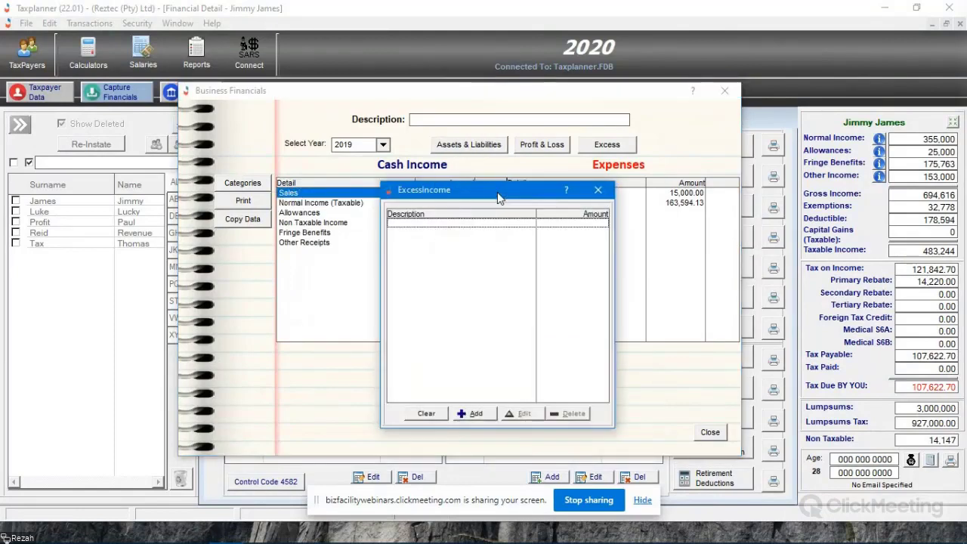
pyautogui.click(476, 414)
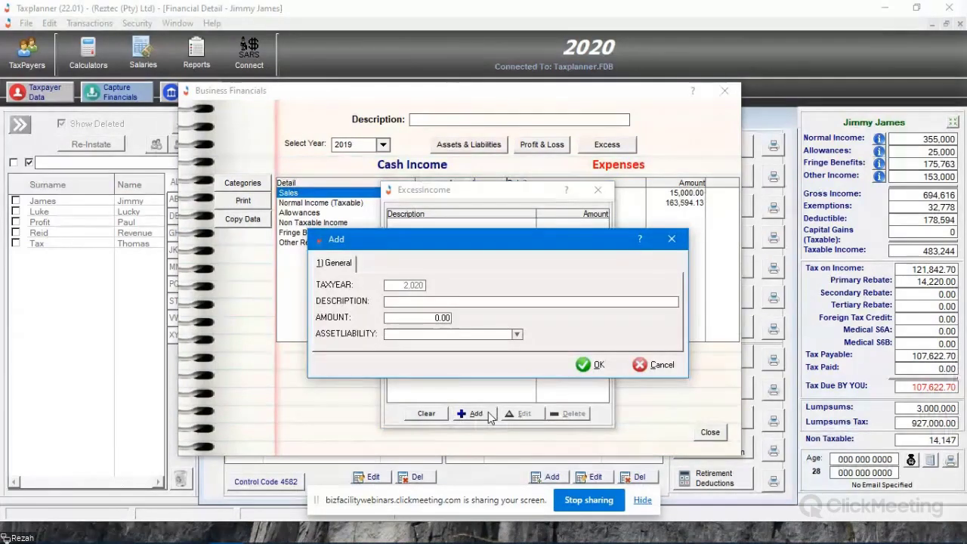
pyautogui.write('Additional')
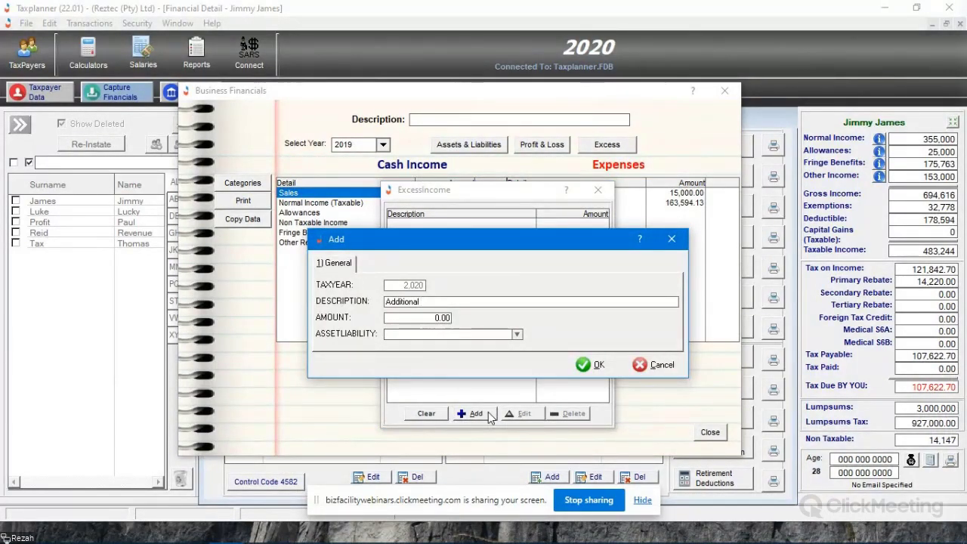
pyautogui.write(' Income')
pyautogui.press('Tab')
pyautogui.write('15')
pyautogui.click(593, 365)
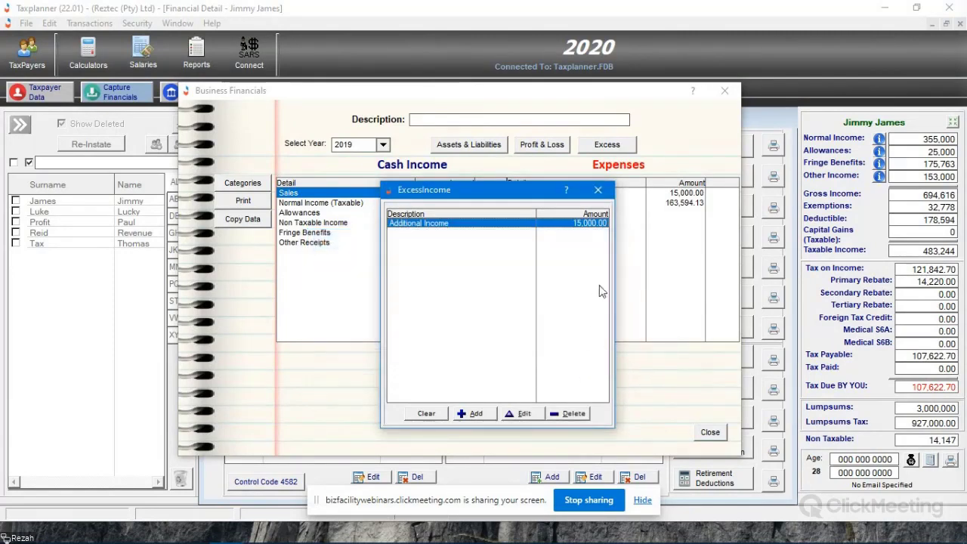
pyautogui.click(597, 189)
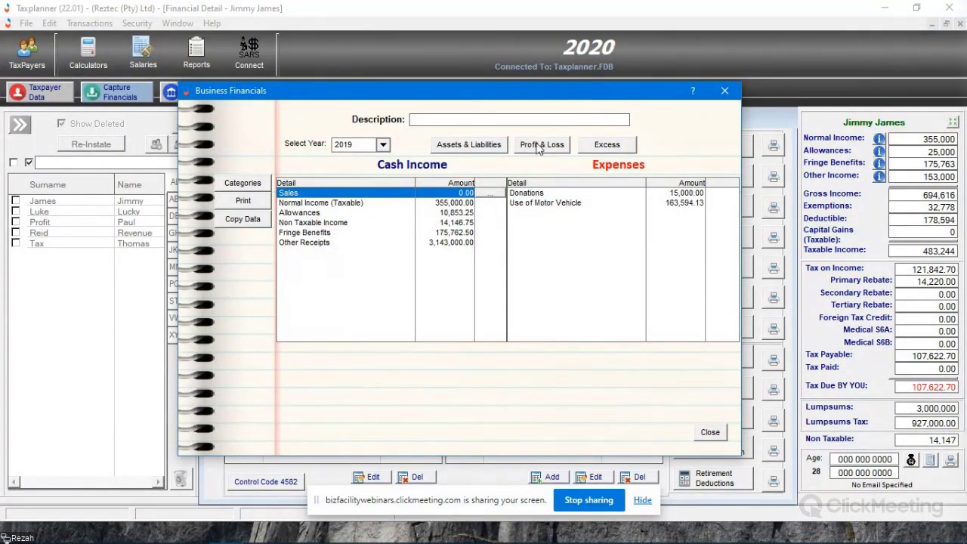
# - Add a category described as ExcessIncome under the EXCESSINCOME category type and close the category configuration
pyautogui.click(251, 186)
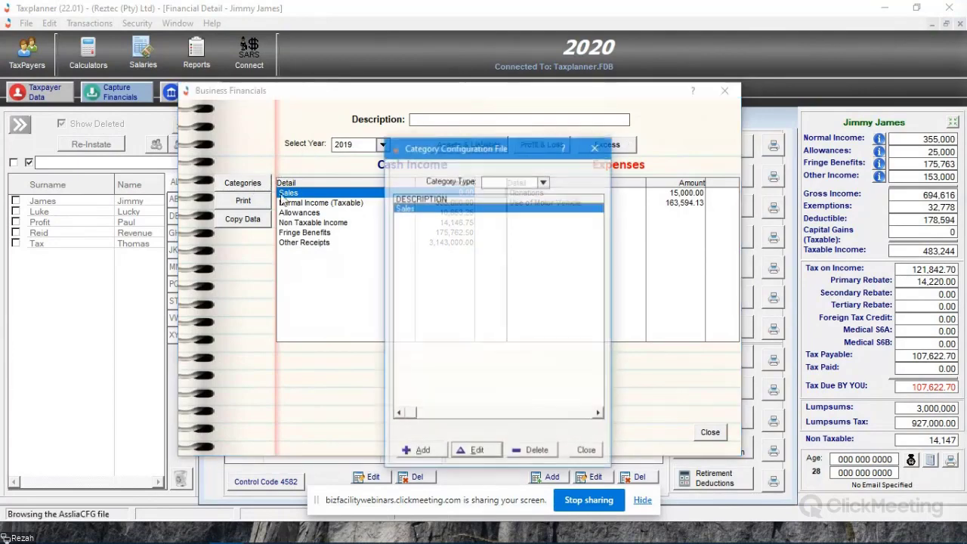
pyautogui.click(543, 181)
pyautogui.click(509, 239)
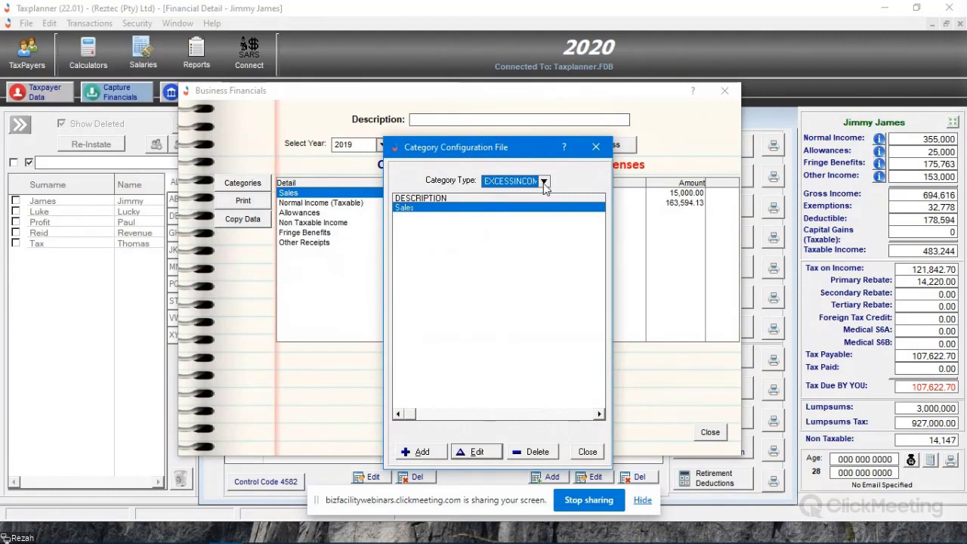
pyautogui.click(417, 452)
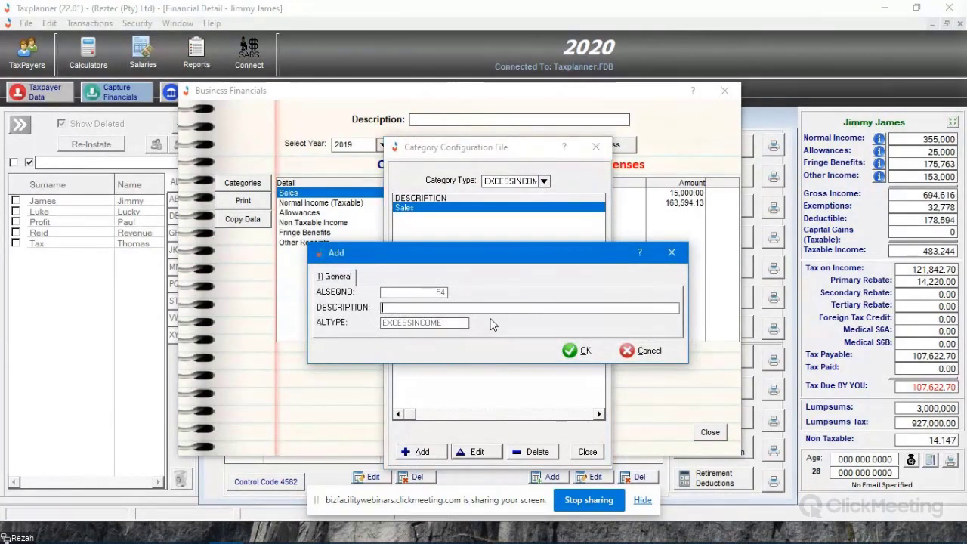
pyautogui.write('ExcessIncome')
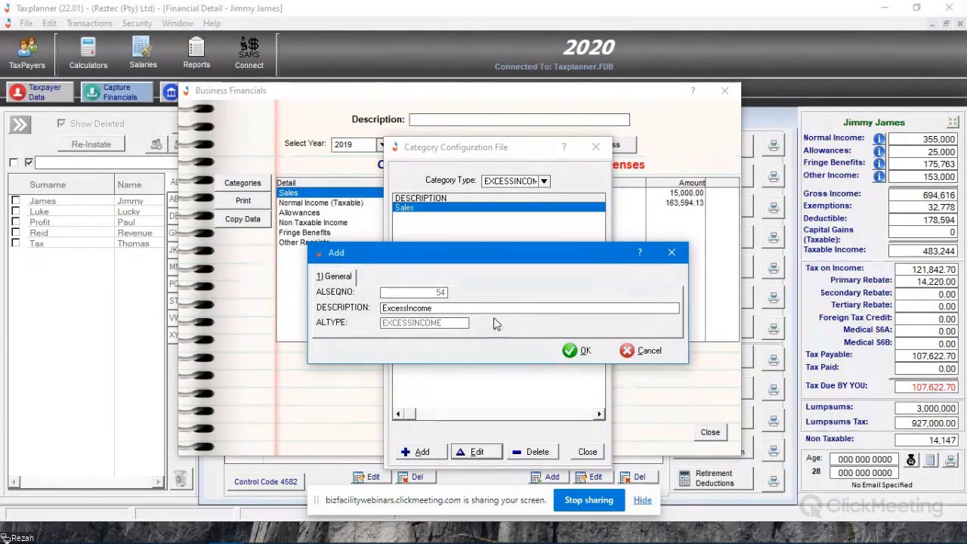
pyautogui.click(578, 349)
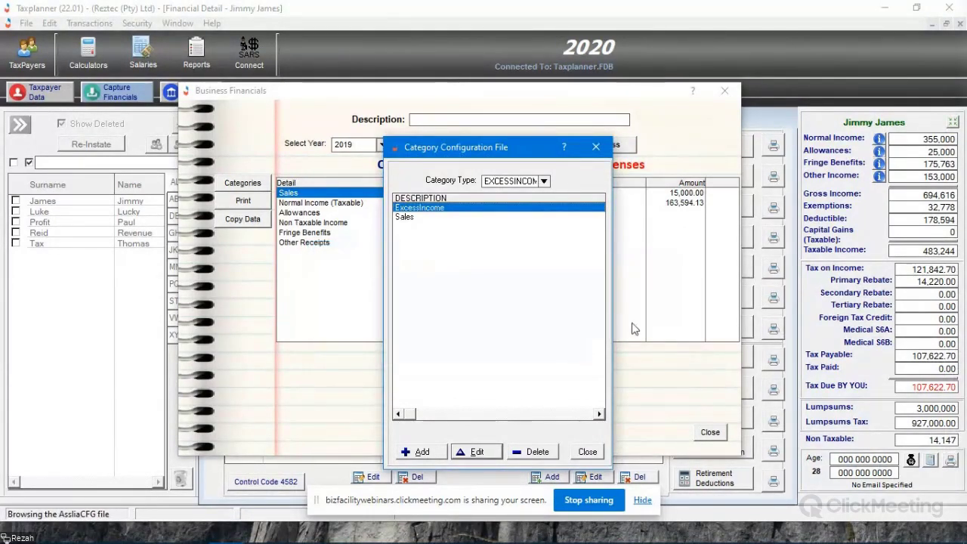
pyautogui.click(595, 147)
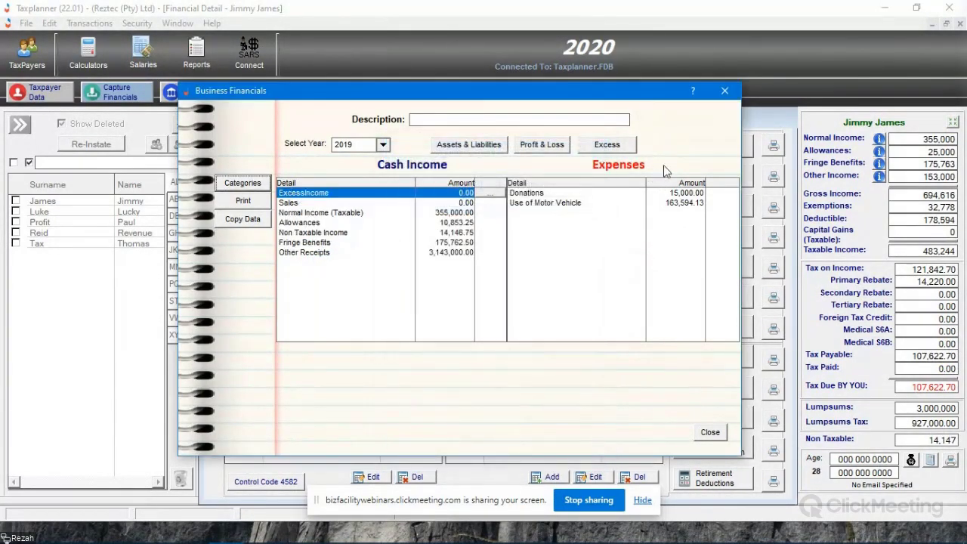
# - Add an item described as Excess Income with an amount of 15,000 to the ExcessIncome category and close its items
pyautogui.click(490, 194)
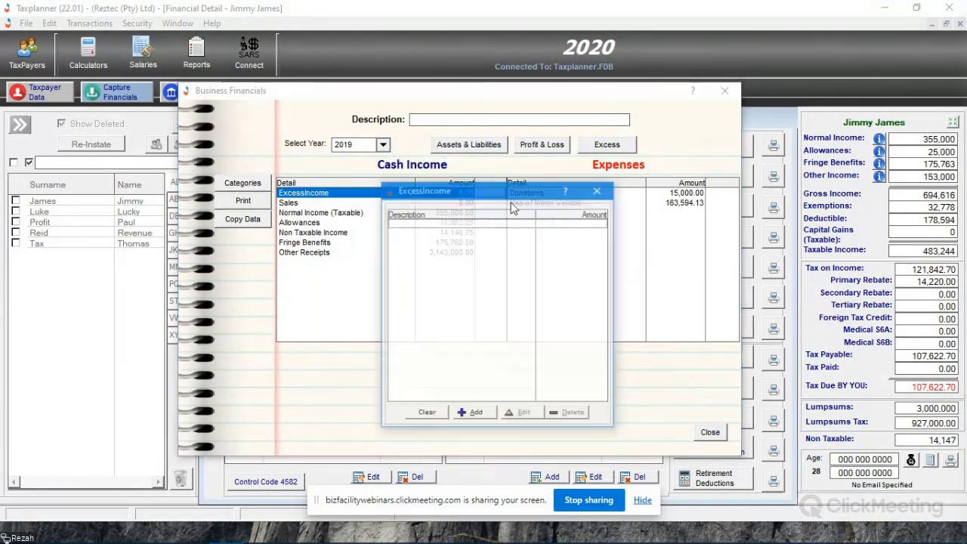
pyautogui.click(470, 413)
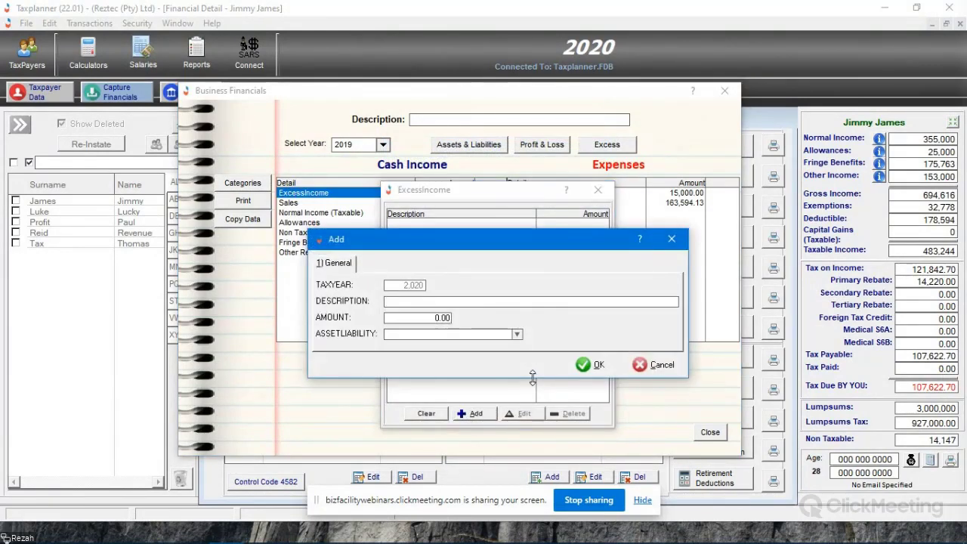
pyautogui.write('Excess Inco')
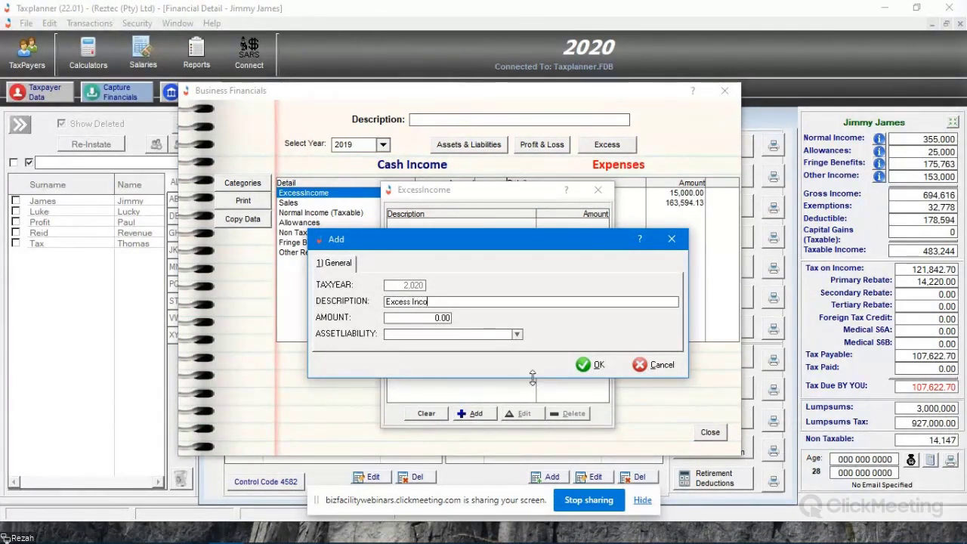
pyautogui.write('me')
pyautogui.press('Tab')
pyautogui.write('15,0')
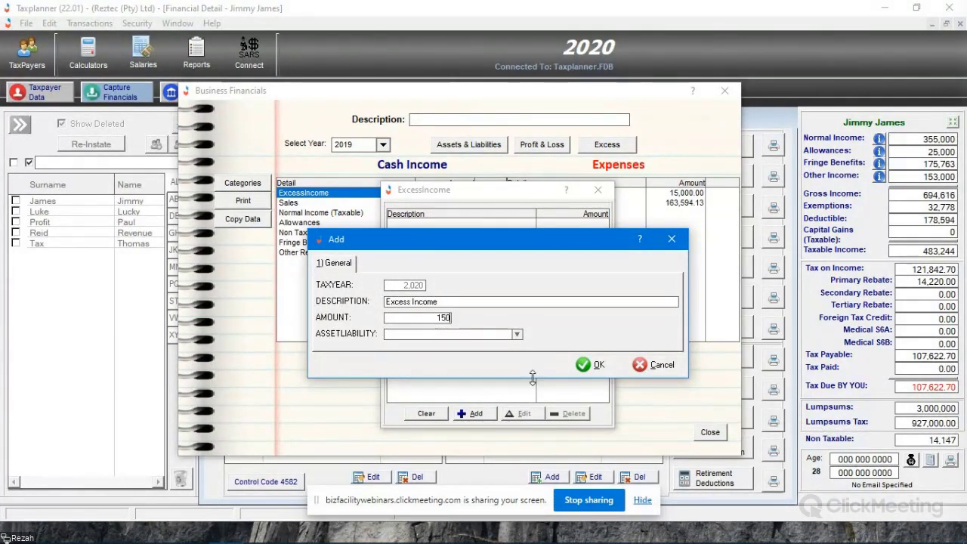
pyautogui.write('00')
pyautogui.click(612, 368)
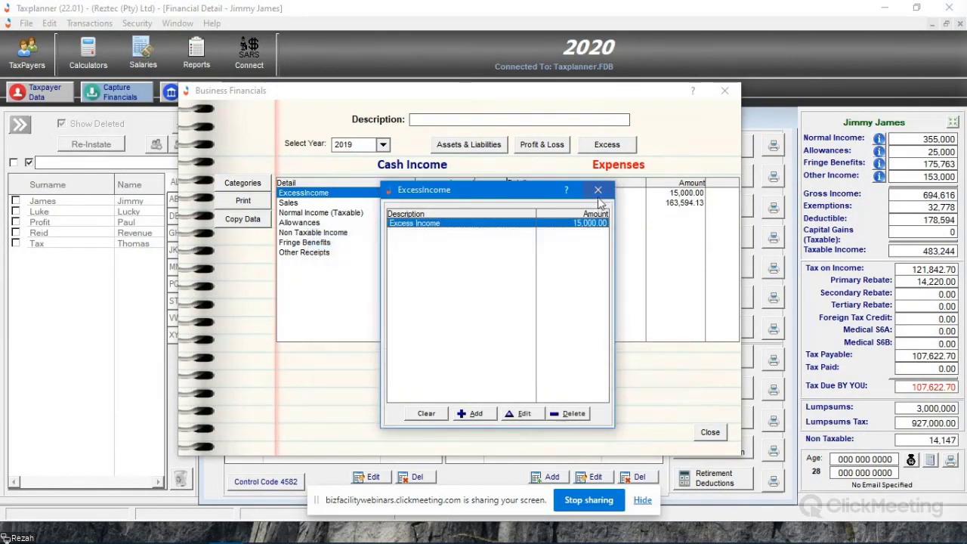
pyautogui.click(598, 190)
pyautogui.click(463, 204)
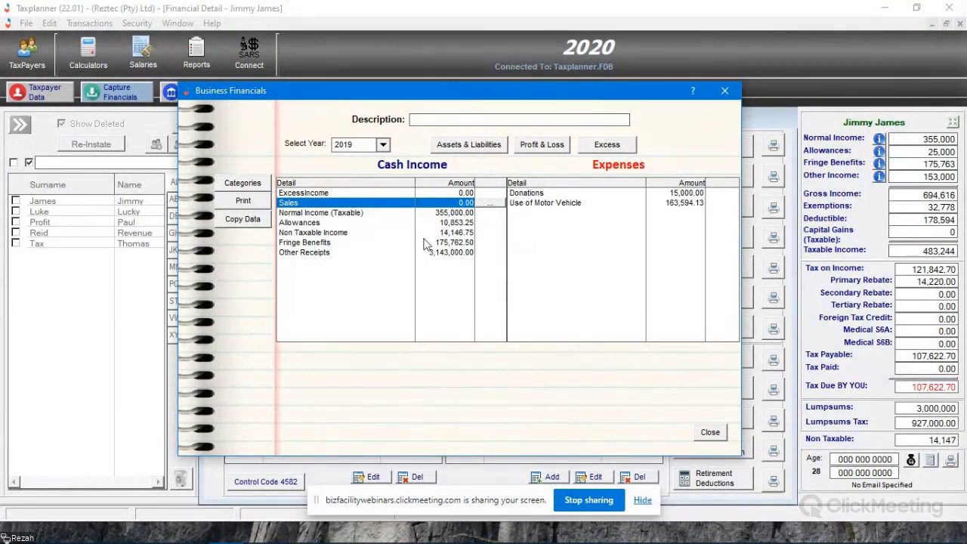
# - Preview the financials report with only Disposable Income included and details shown
pyautogui.click(258, 199)
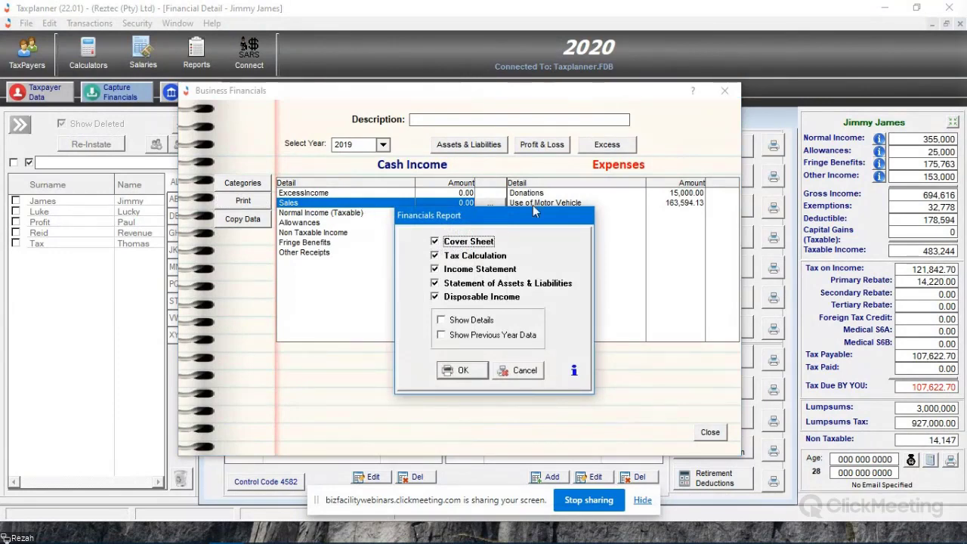
pyautogui.click(474, 283)
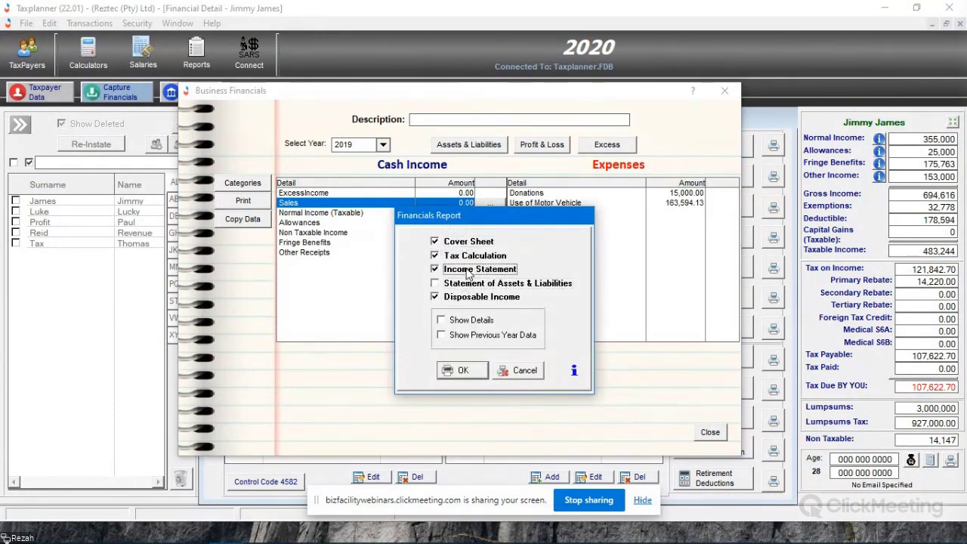
pyautogui.click(475, 269)
pyautogui.click(476, 255)
pyautogui.click(476, 247)
pyautogui.click(470, 320)
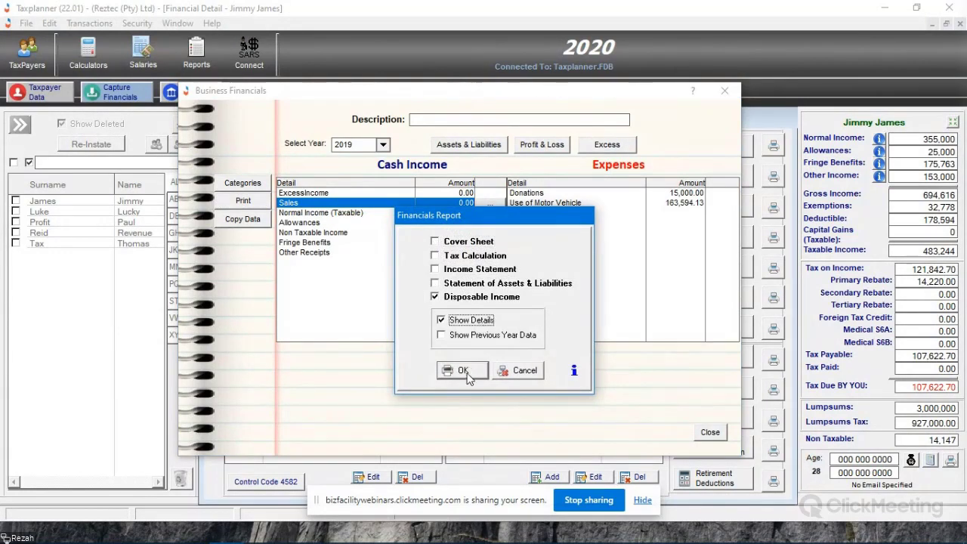
pyautogui.click(462, 371)
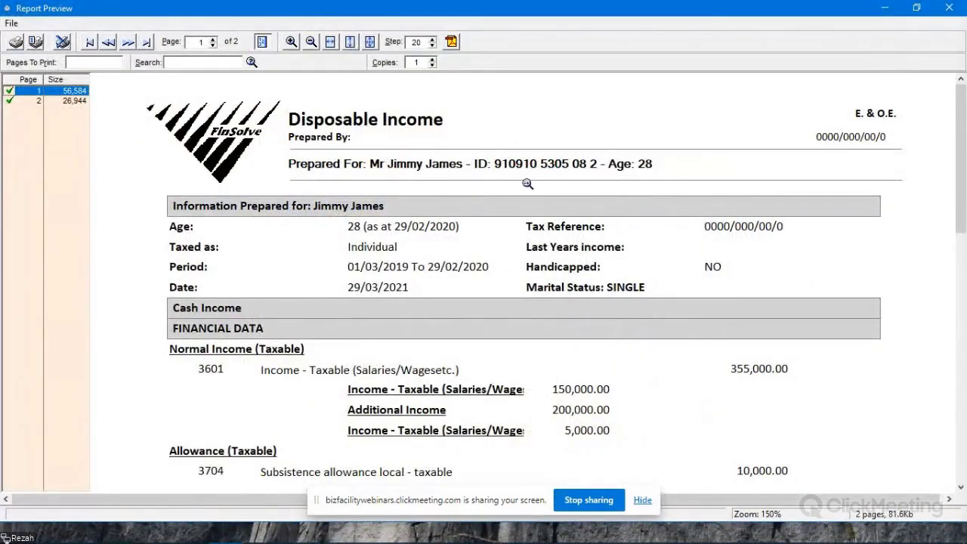
# - Review the Disposable Income report's cash income, excess entries, expenses, cash flow analysis and asset growth across both pages
pyautogui.scroll(-5, 490, 173)
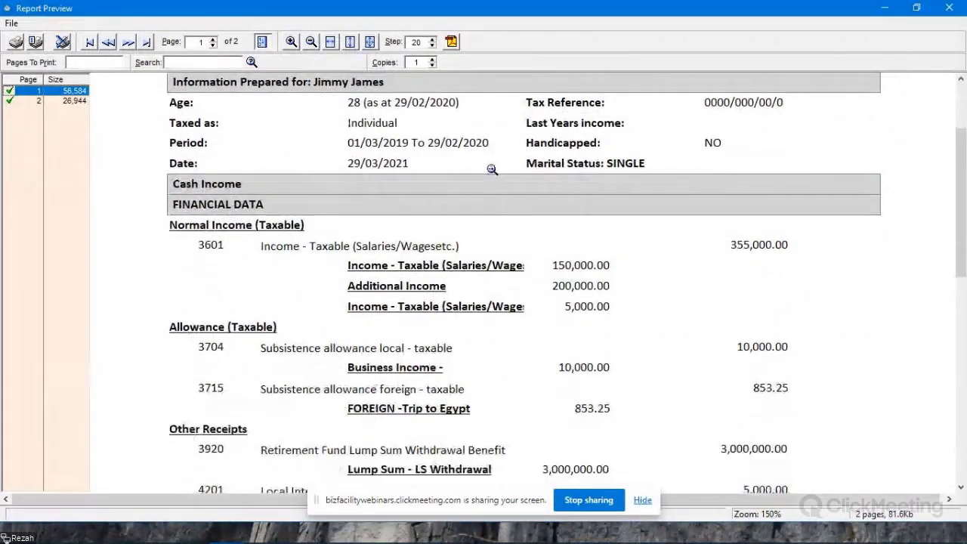
pyautogui.scroll(-7, 487, 166)
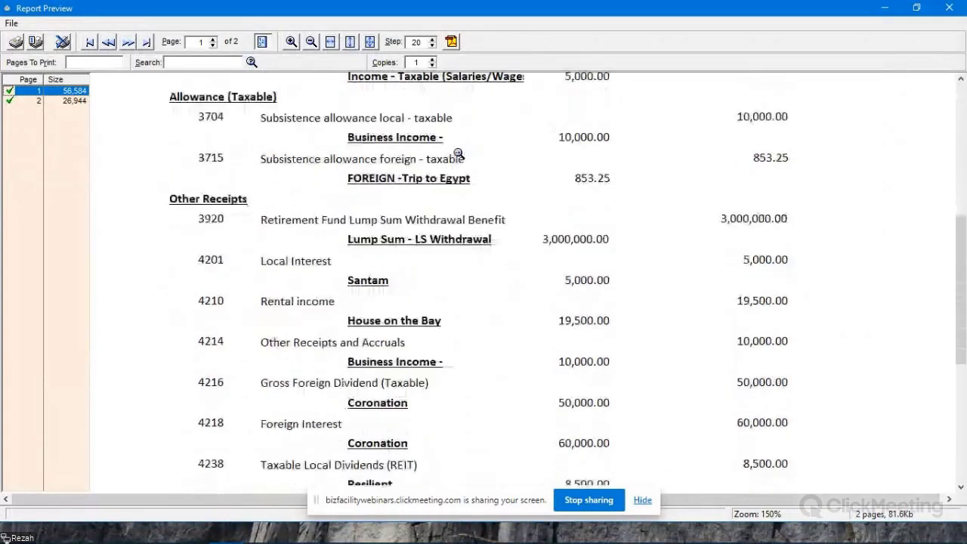
pyautogui.scroll(-8, 460, 147)
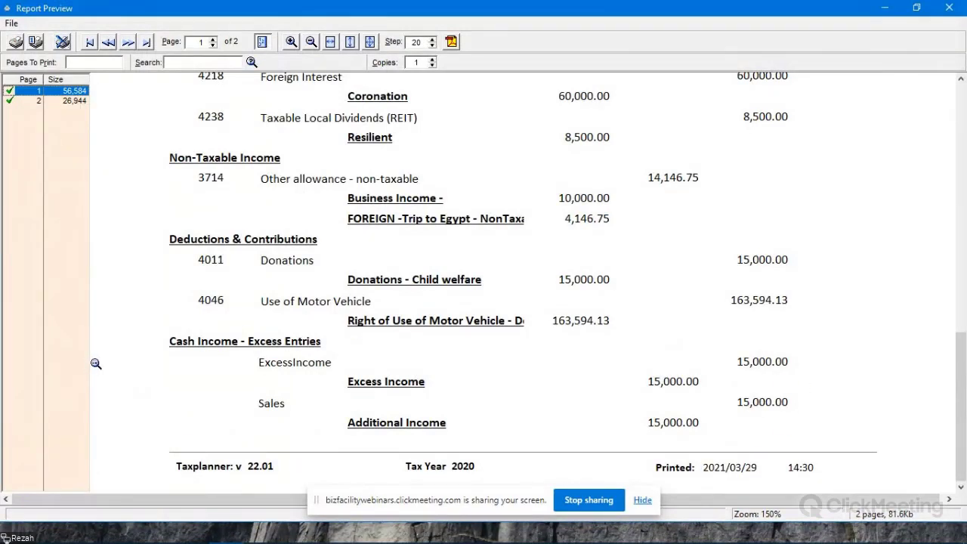
pyautogui.scroll(-3, 534, 248)
pyautogui.scroll(9, 533, 248)
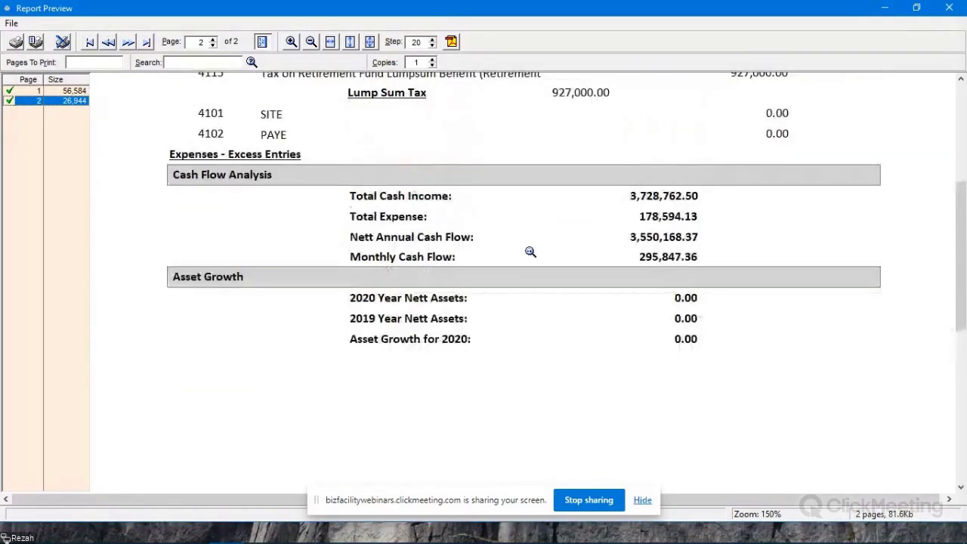
pyautogui.scroll(2, 538, 249)
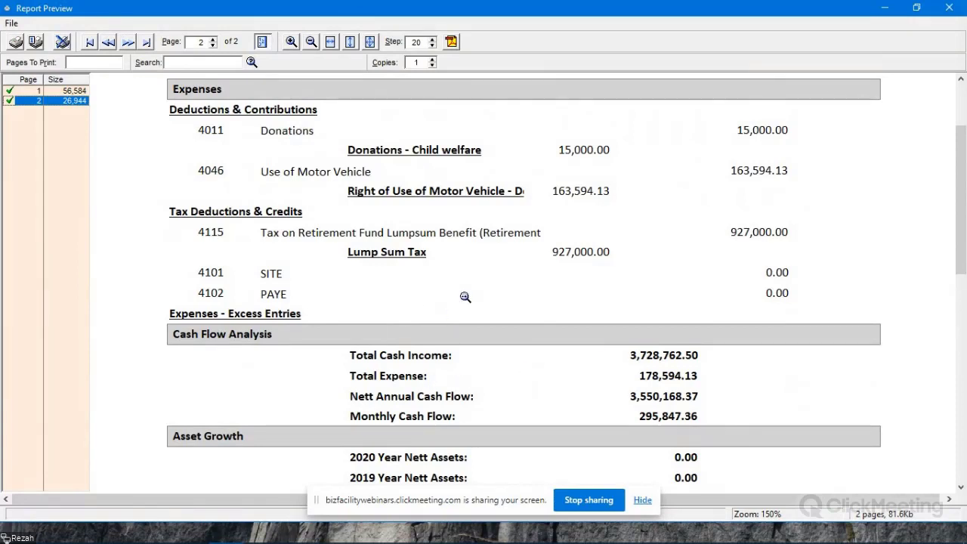
# - Check the cash flow analysis and asset growth on the Disposable Income report's second page, then close the report and its options
pyautogui.scroll(-3, 464, 296)
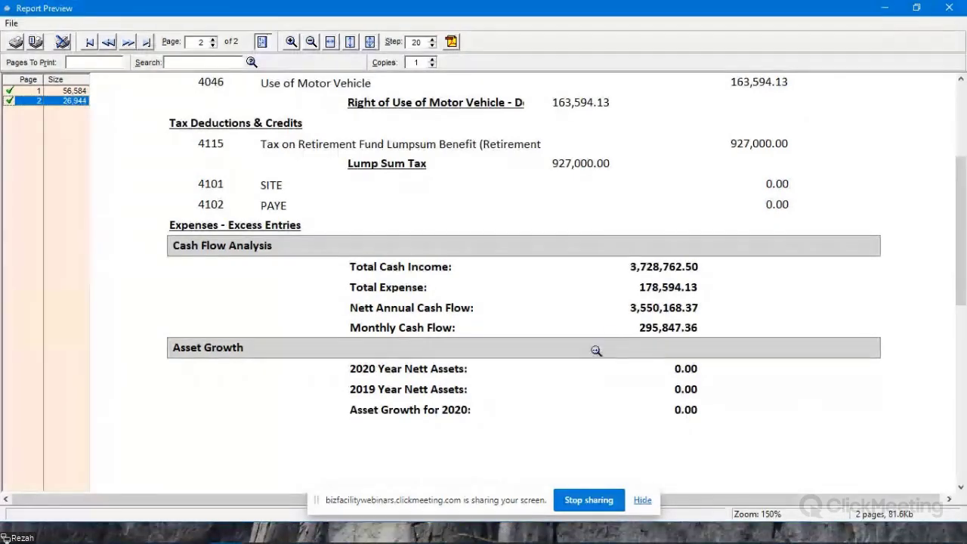
pyautogui.scroll(6, 796, 253)
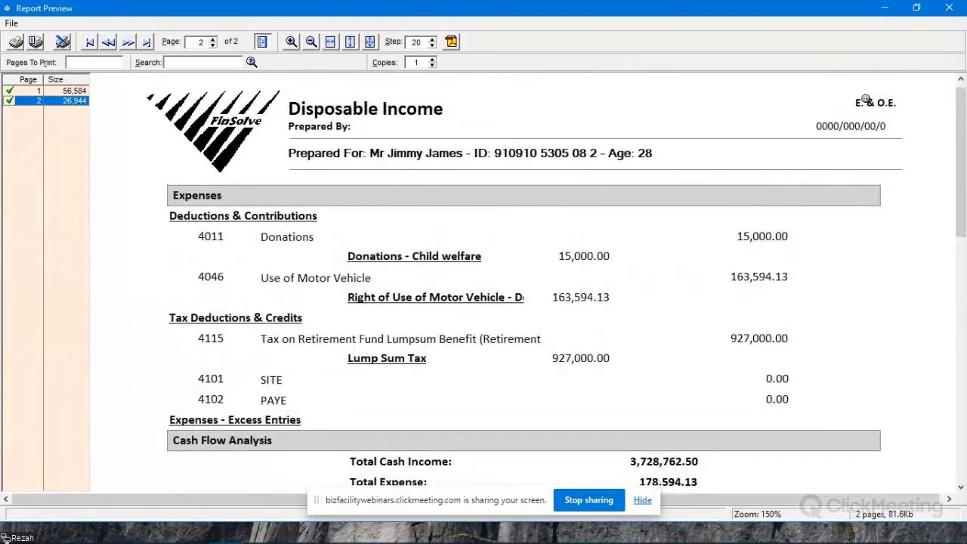
pyautogui.click(948, 7)
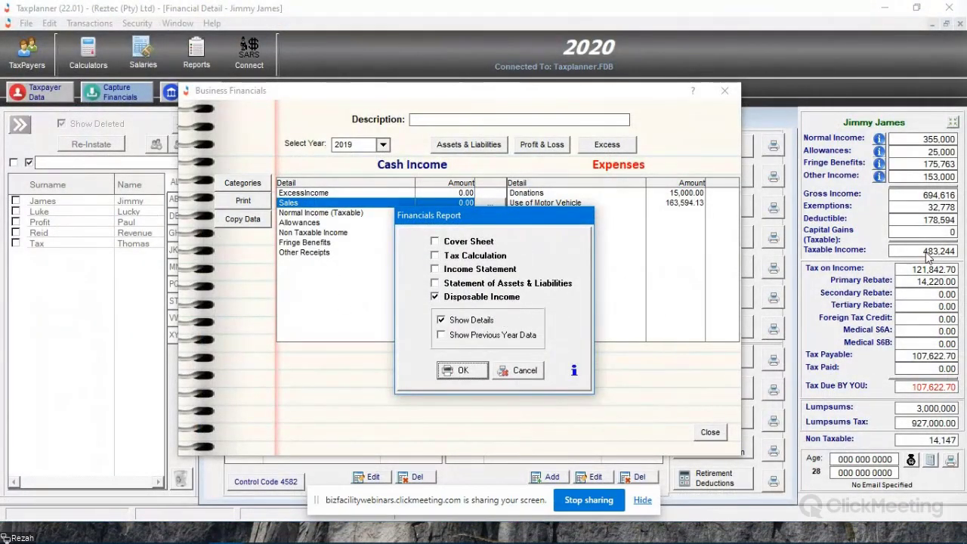
pyautogui.press('Escape')
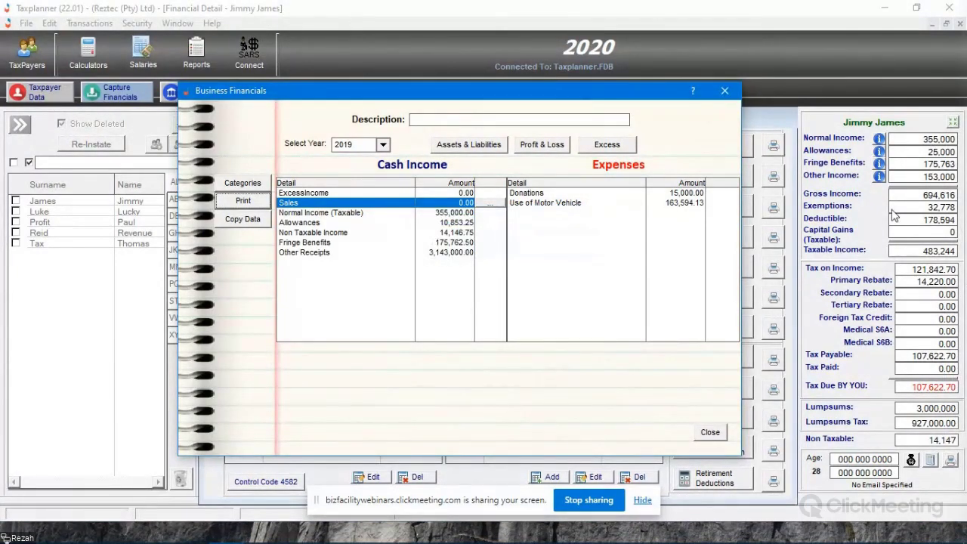
# - Switch the Business Financials year to 2020 and close the business financials
pyautogui.click(384, 147)
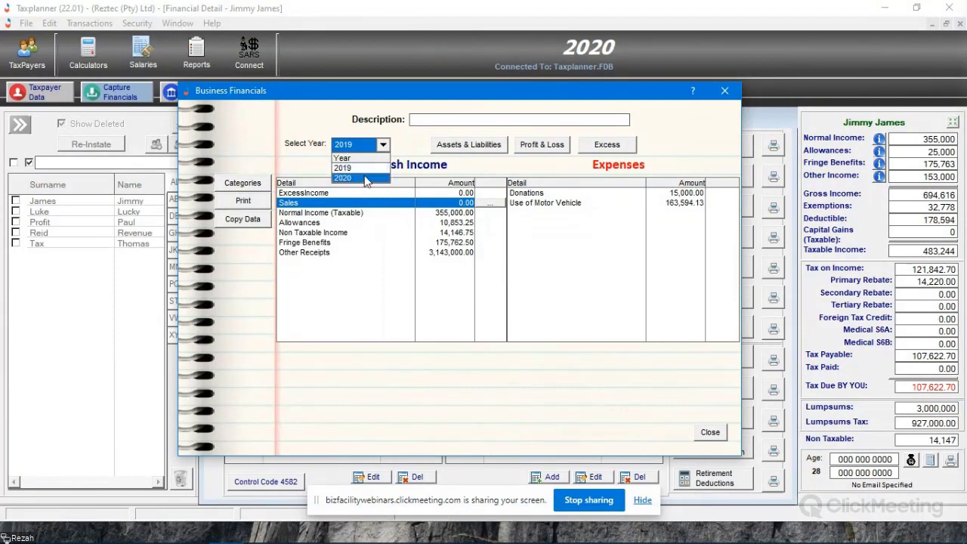
pyautogui.click(366, 178)
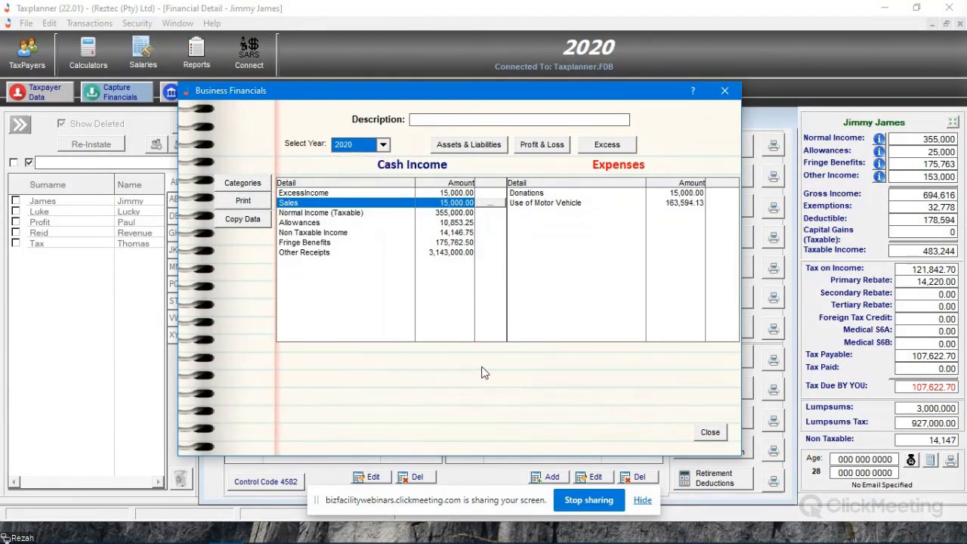
pyautogui.press('Escape')
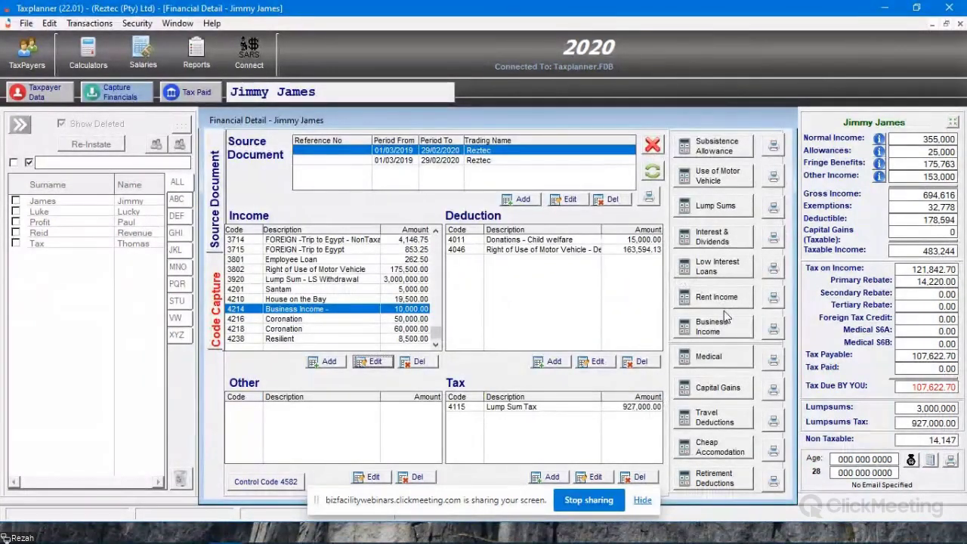
# - Start a medical calculation described as Discovery, with the same values for all months and 2 dependants
pyautogui.click(710, 356)
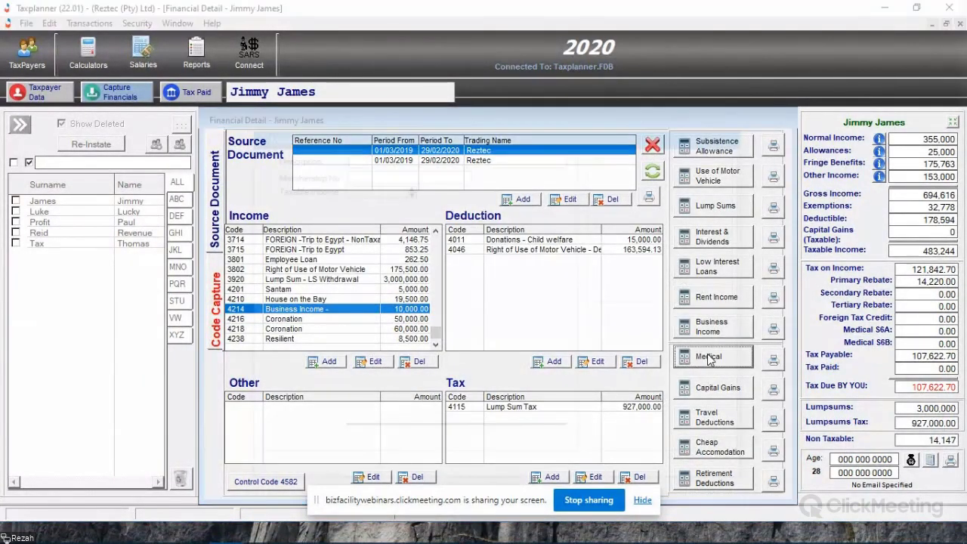
pyautogui.moveTo(514, 134); pyautogui.dragTo(519, 86)
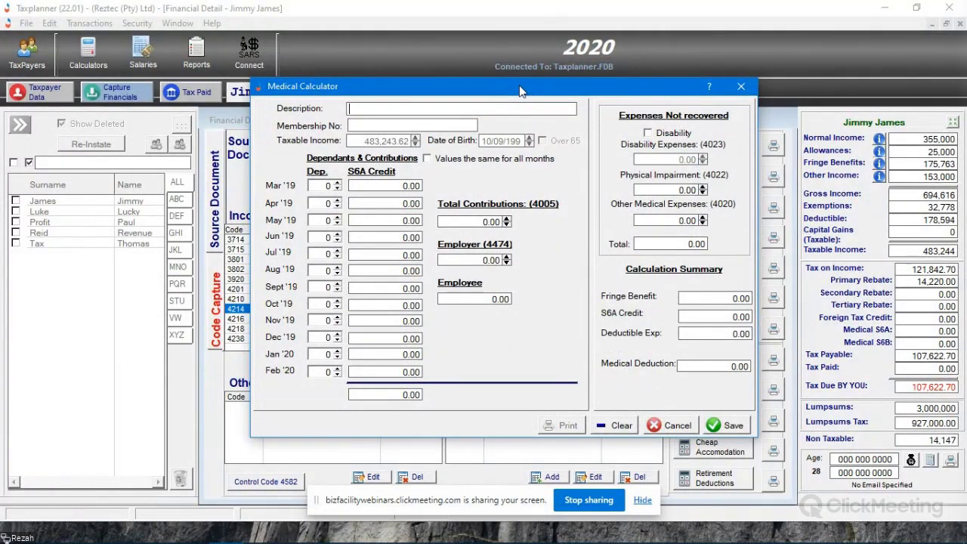
pyautogui.write('Discovery')
pyautogui.press('Tab')
pyautogui.click(428, 158)
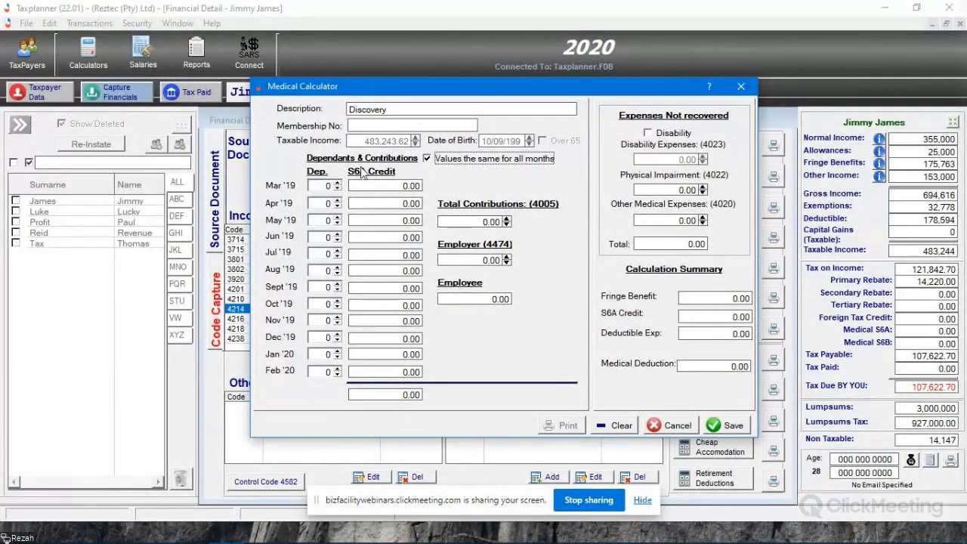
pyautogui.click(338, 183)
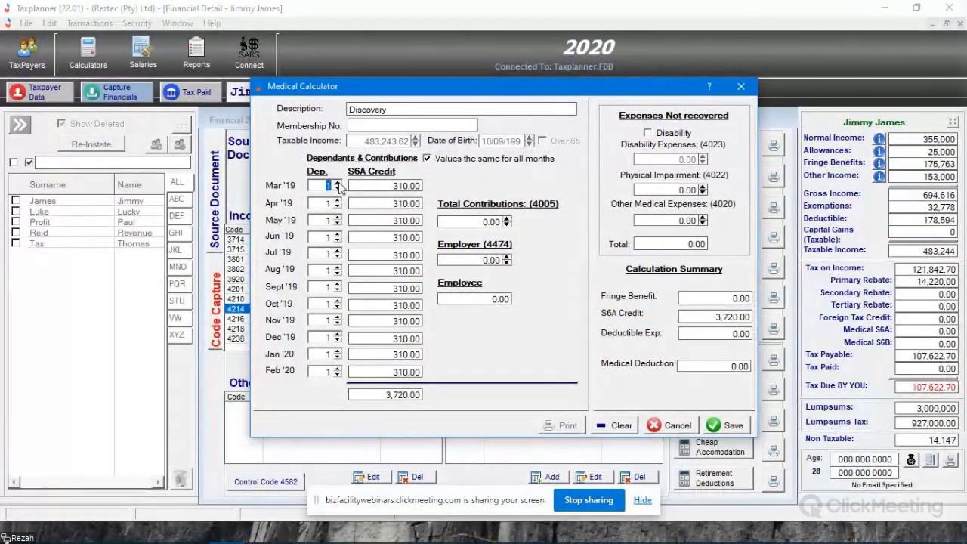
pyautogui.click(337, 184)
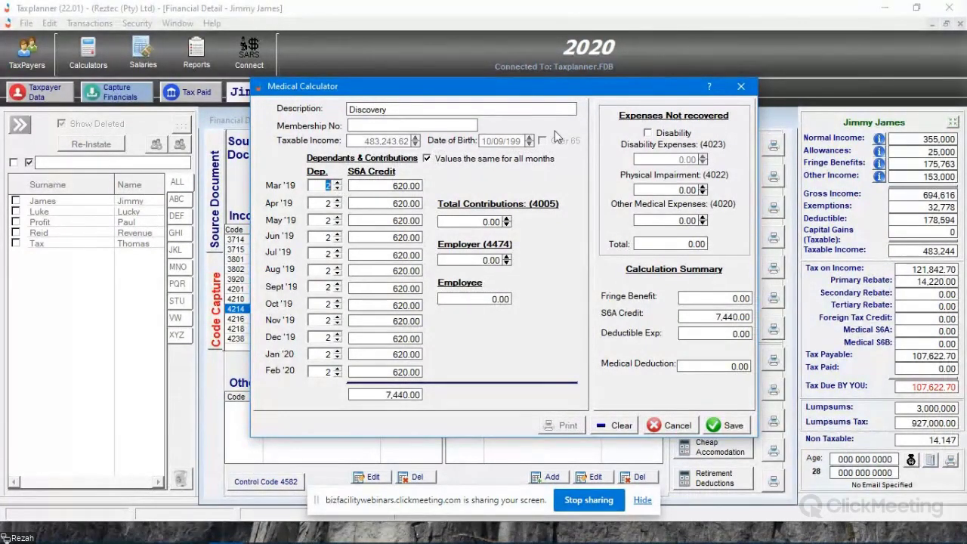
# - Set the total medical contributions to 50,000 and the employer's contribution to 25,000
pyautogui.click(483, 221)
pyautogui.write('50000')
pyautogui.press('Tab')
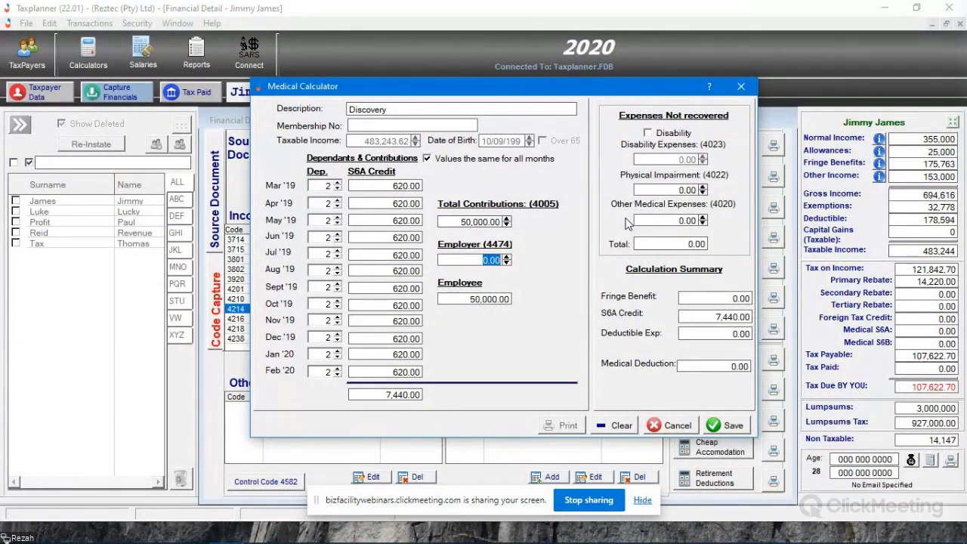
pyautogui.write('25,000')
pyautogui.press('Tab')
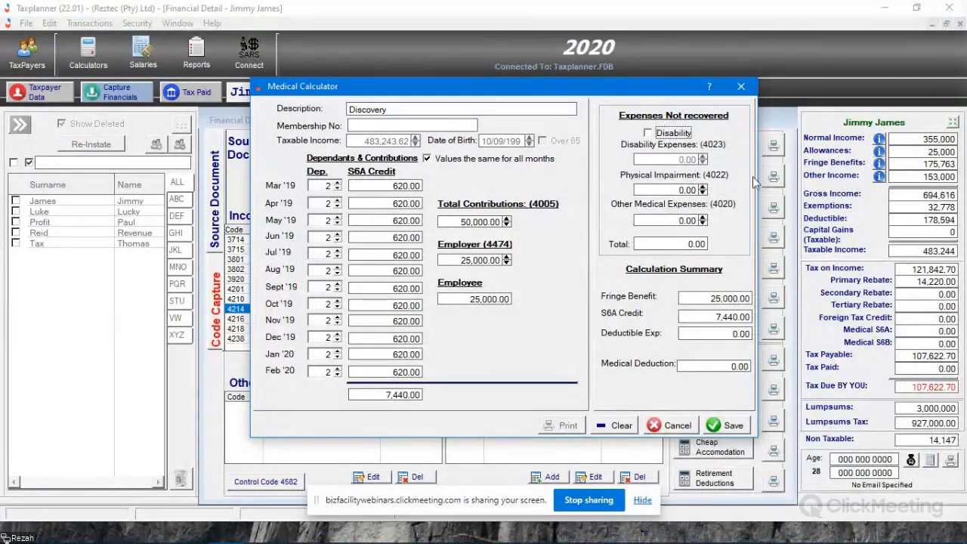
# - Enter other medical expenses not recovered of 5,000 and save the medical calculation
pyautogui.click(674, 221)
pyautogui.write('5000')
pyautogui.press('Tab')
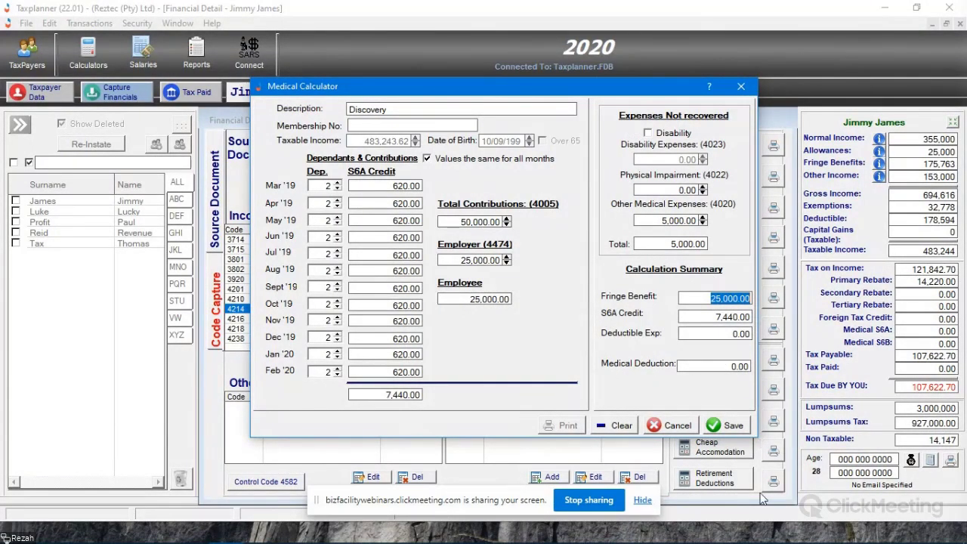
pyautogui.click(730, 425)
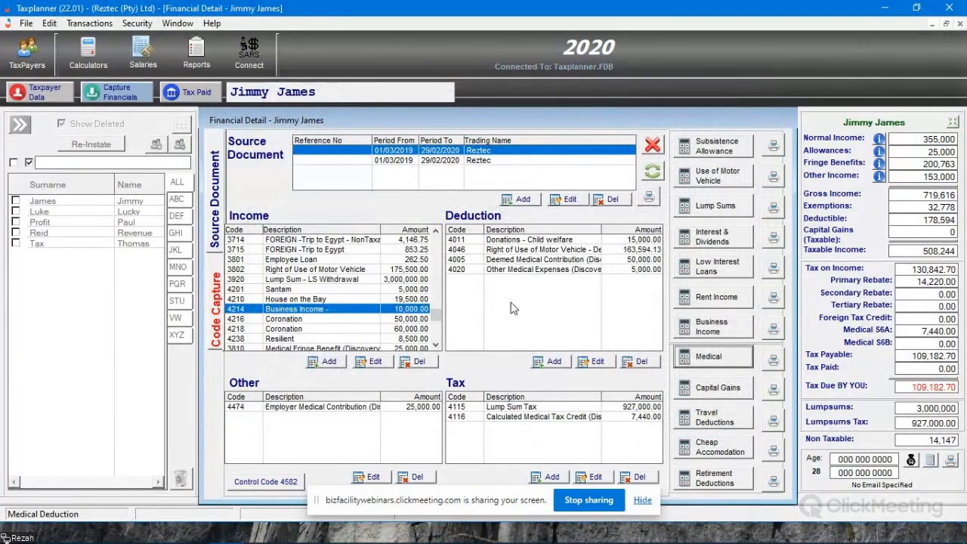
# - Examine the medical entries under income, deductions, tax and other, along with the S6A and S6B credits in the tax summary
pyautogui.scroll(-1, 376, 297)
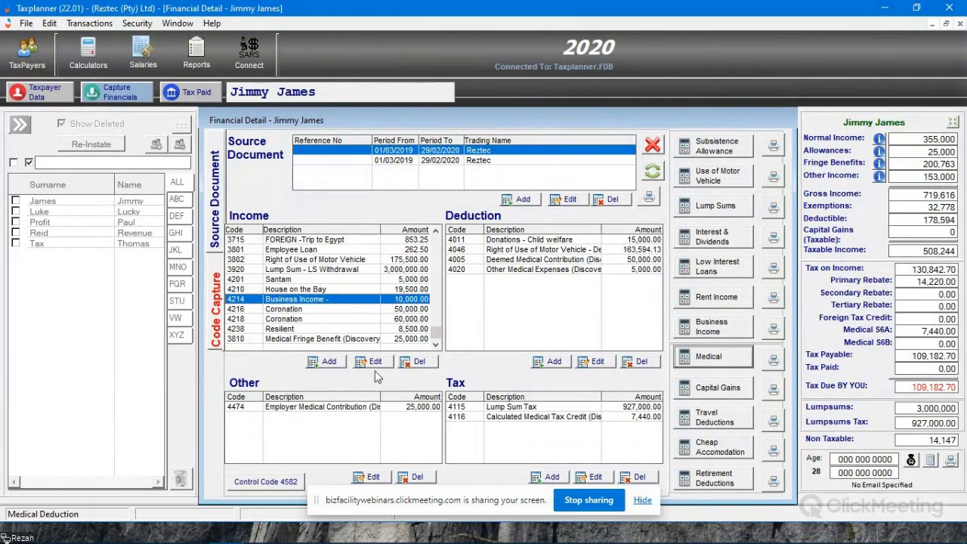
pyautogui.click(297, 339)
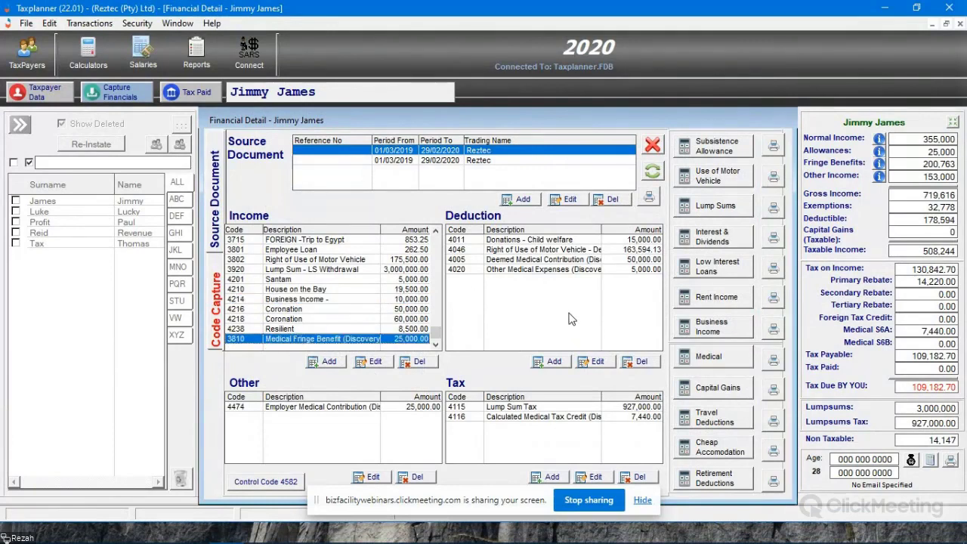
pyautogui.click(532, 271)
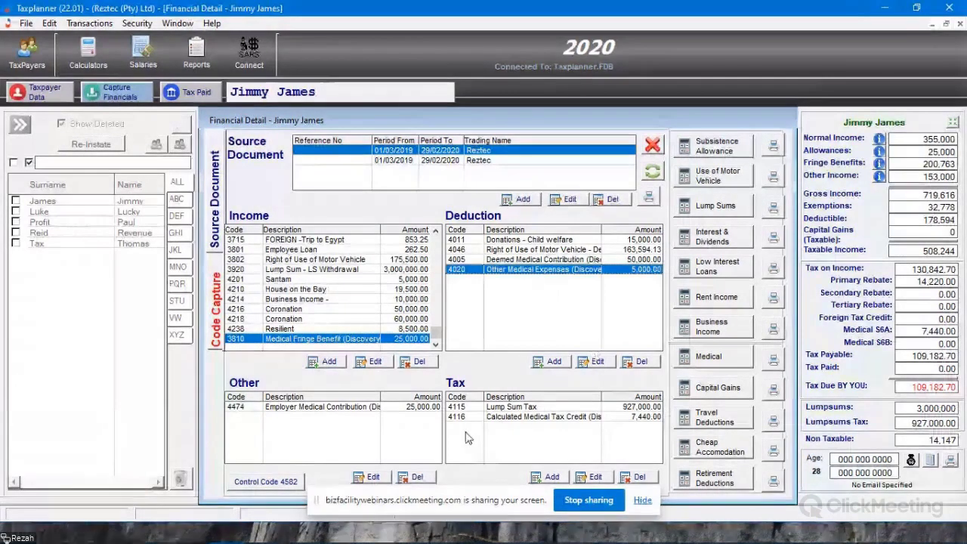
pyautogui.click(489, 418)
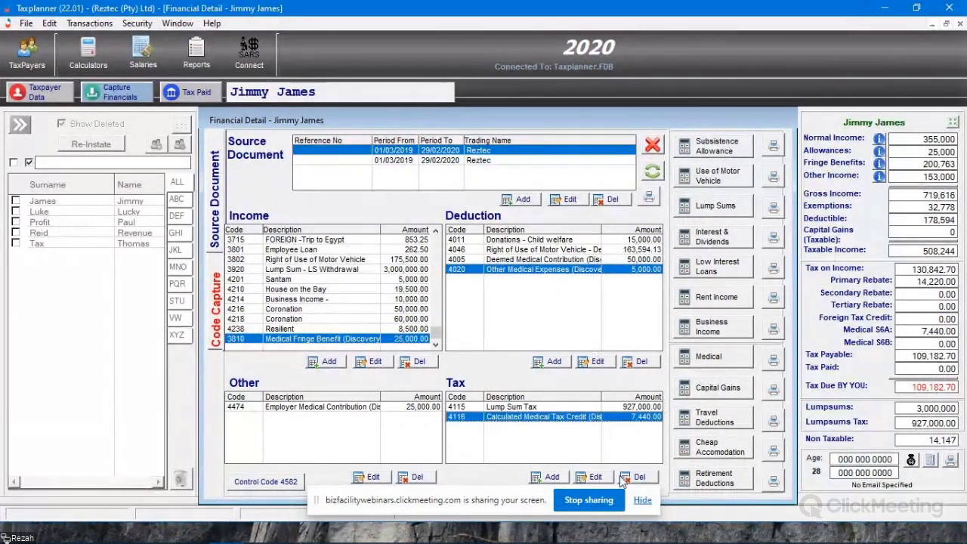
pyautogui.click(299, 407)
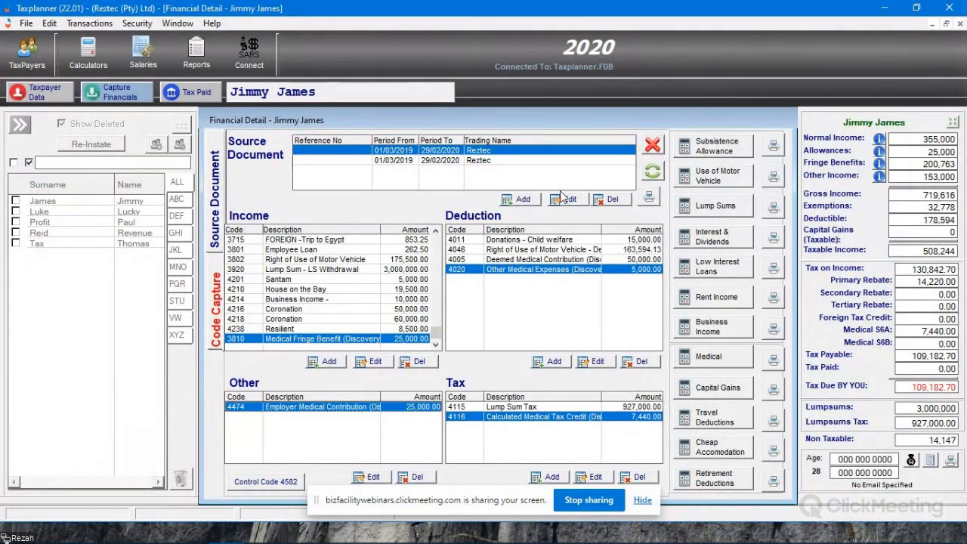
pyautogui.click(918, 330)
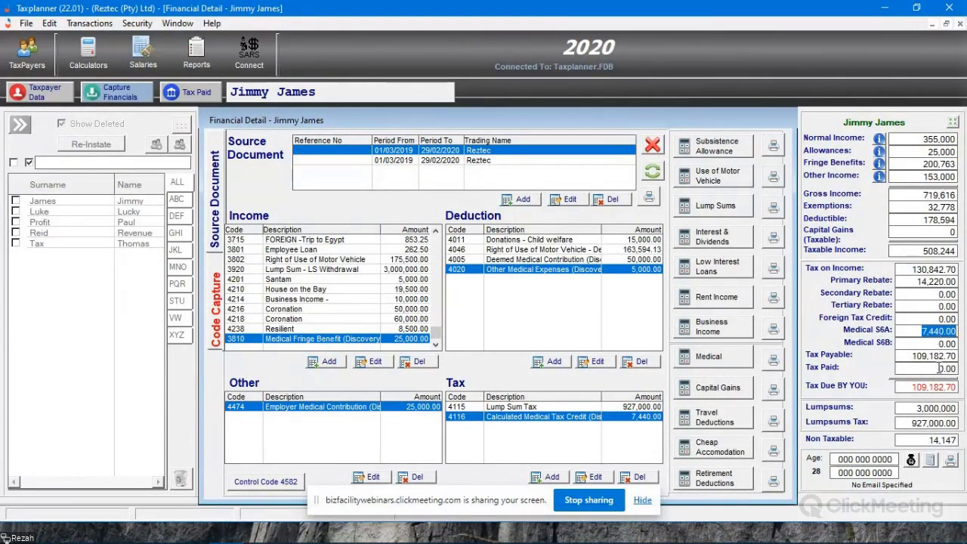
pyautogui.press('Tab')
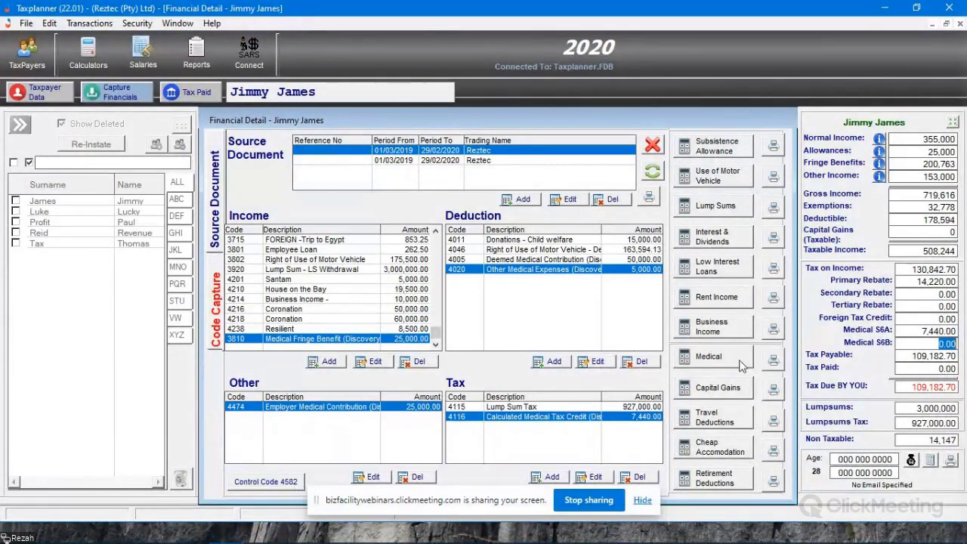
# - Preview the Medical Expense Summary, review its medical data and S6A and S6B credit calculations, and close it
pyautogui.click(773, 360)
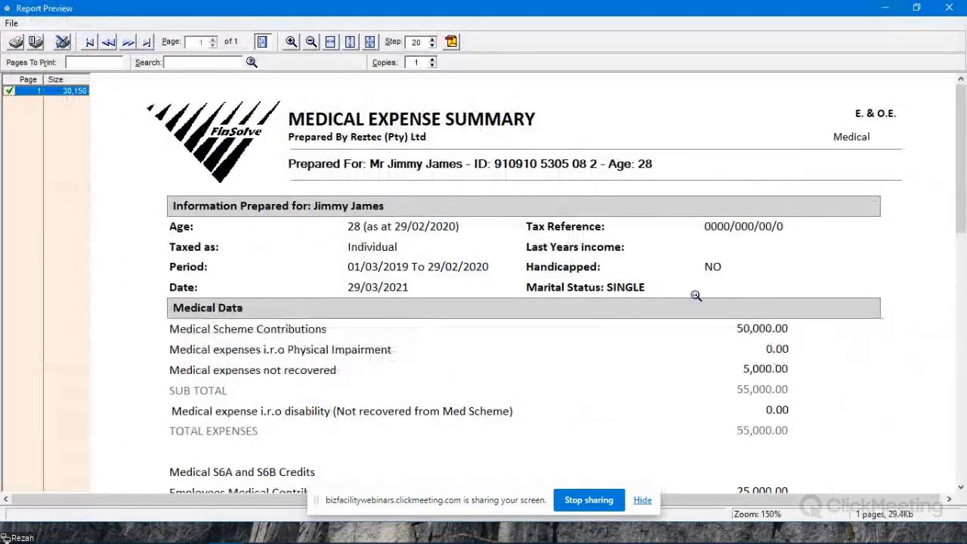
pyautogui.scroll(-3, 556, 242)
pyautogui.scroll(-3, 554, 243)
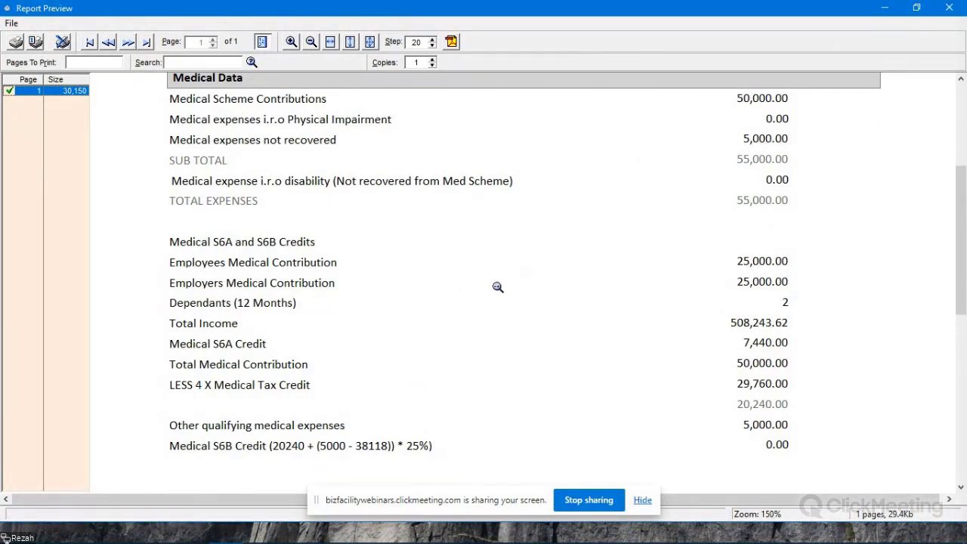
pyautogui.scroll(-5, 498, 287)
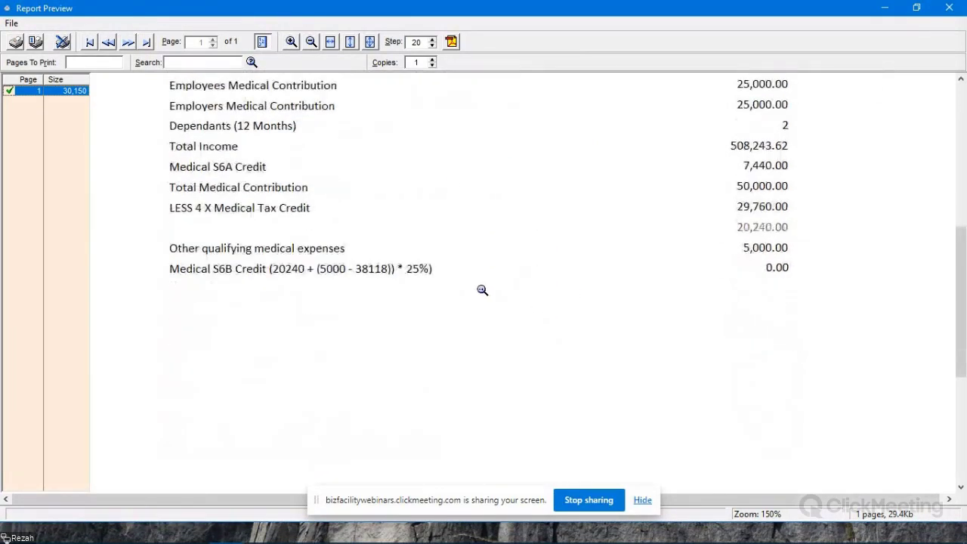
pyautogui.scroll(3, 537, 317)
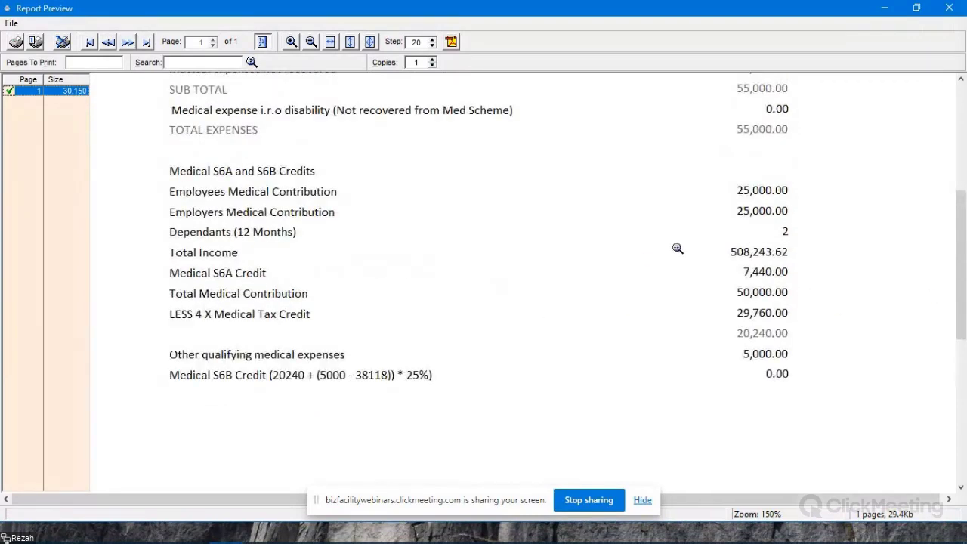
pyautogui.scroll(8, 647, 402)
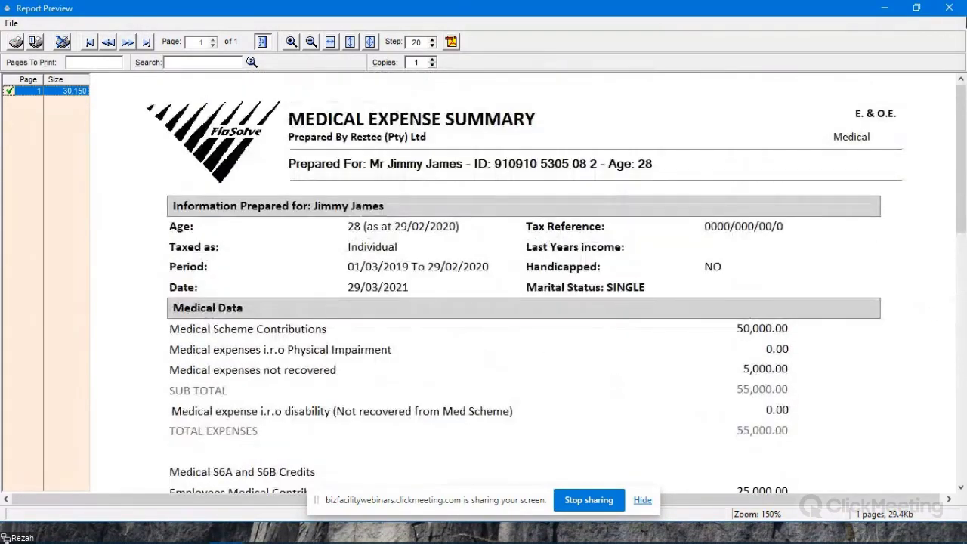
pyautogui.click(949, 7)
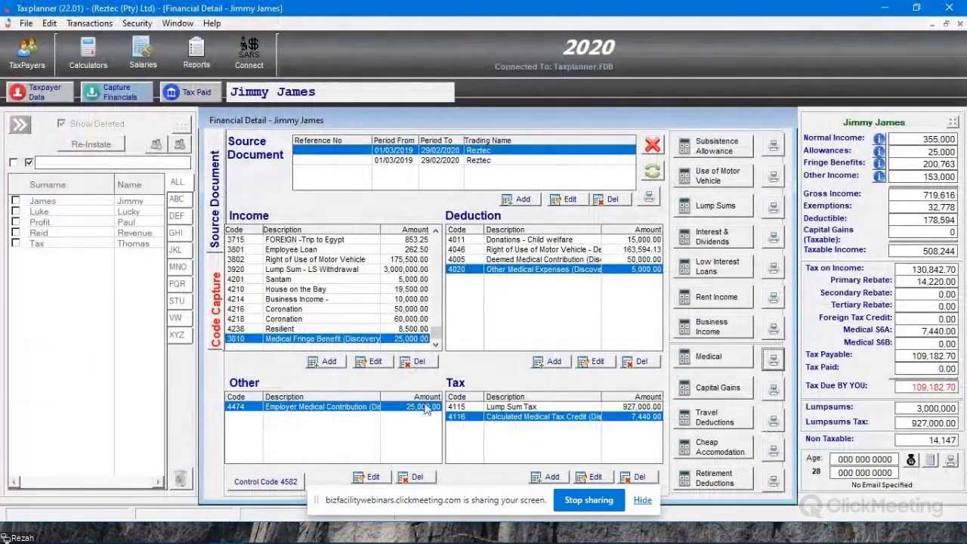
# - Start a capital gains calculation described as House, with purchase date 01/01/2021 and sale date 05/03/2021
pyautogui.click(718, 387)
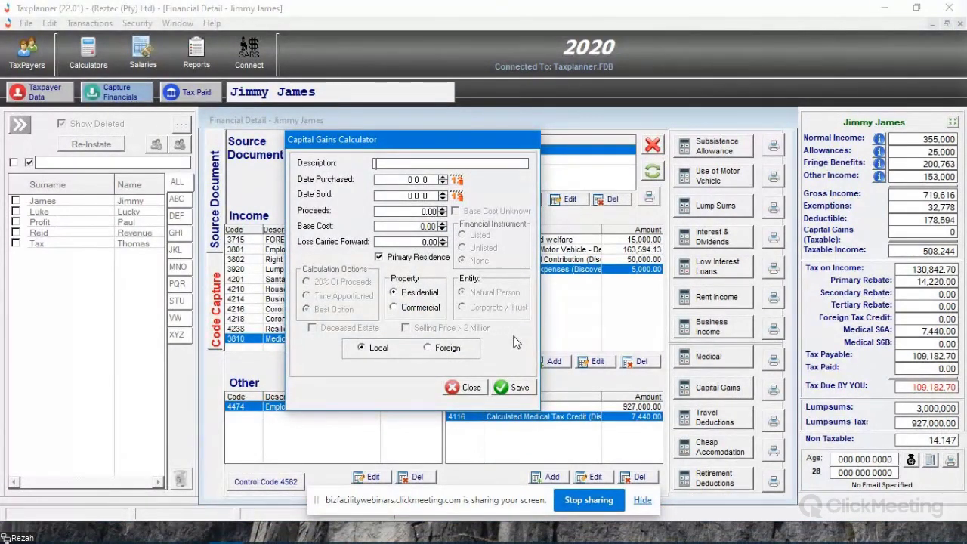
pyautogui.write('House')
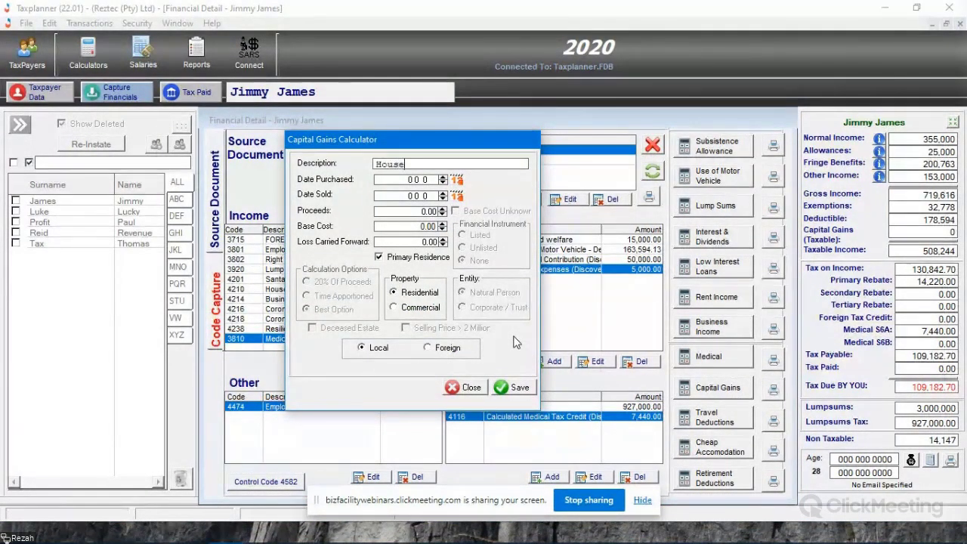
pyautogui.press('Tab')
pyautogui.write('01012021')
pyautogui.press('Tab')
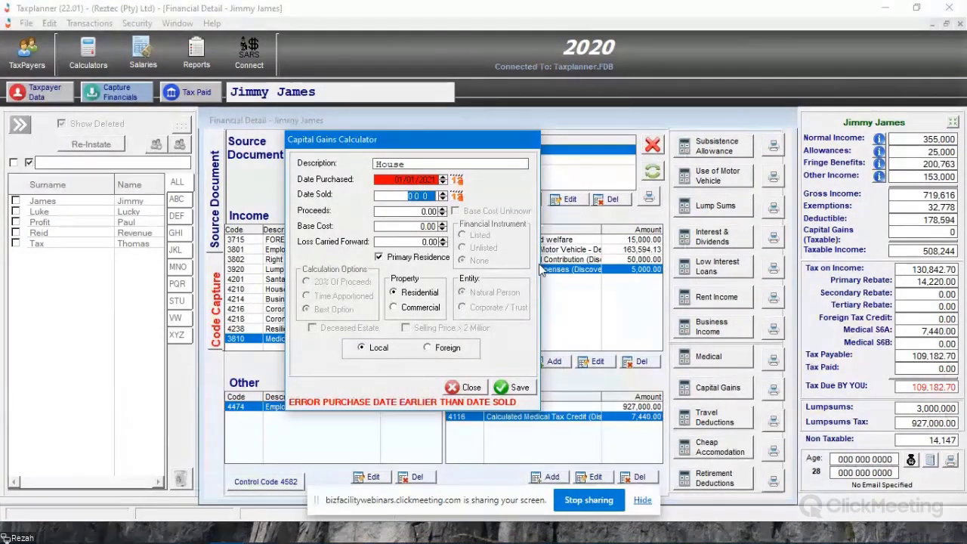
pyautogui.write('05030')
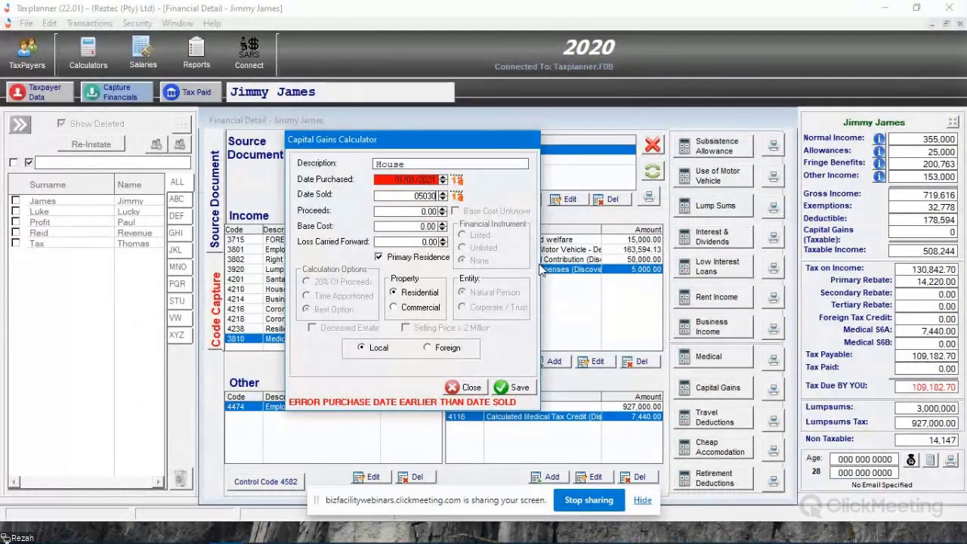
pyautogui.write('2021')
pyautogui.press('Tab')
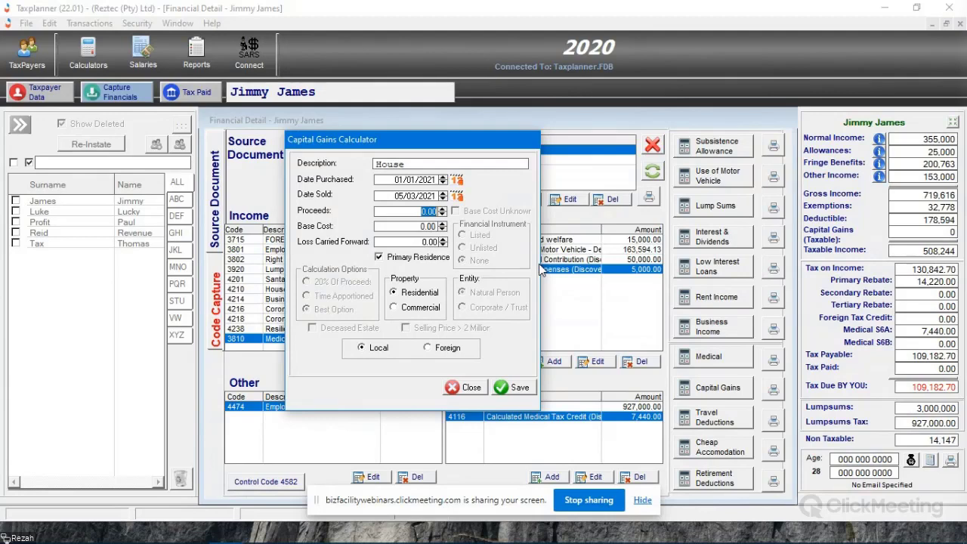
pyautogui.write('5000000')
pyautogui.press('Tab')
pyautogui.write('1,500,00')
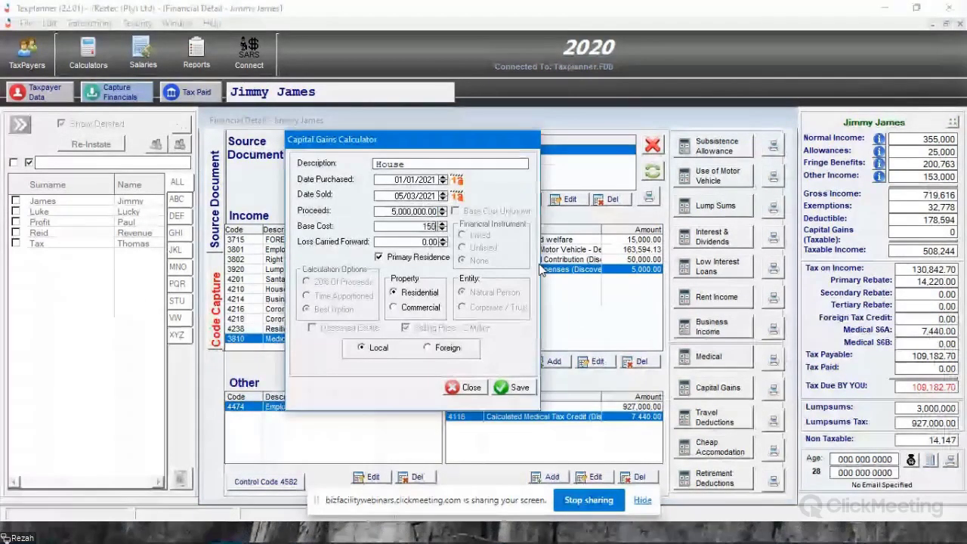
pyautogui.write('000')
pyautogui.press('Tab')
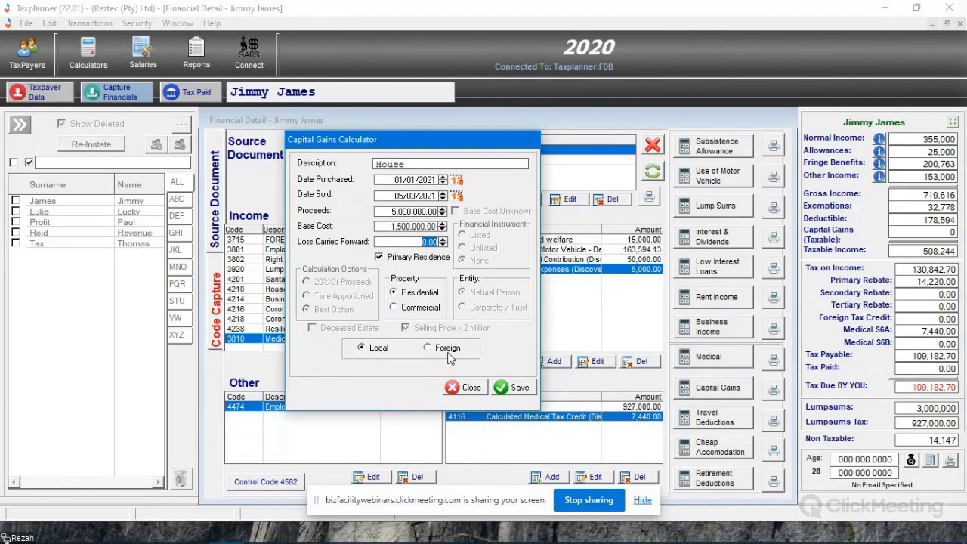
pyautogui.click(412, 257)
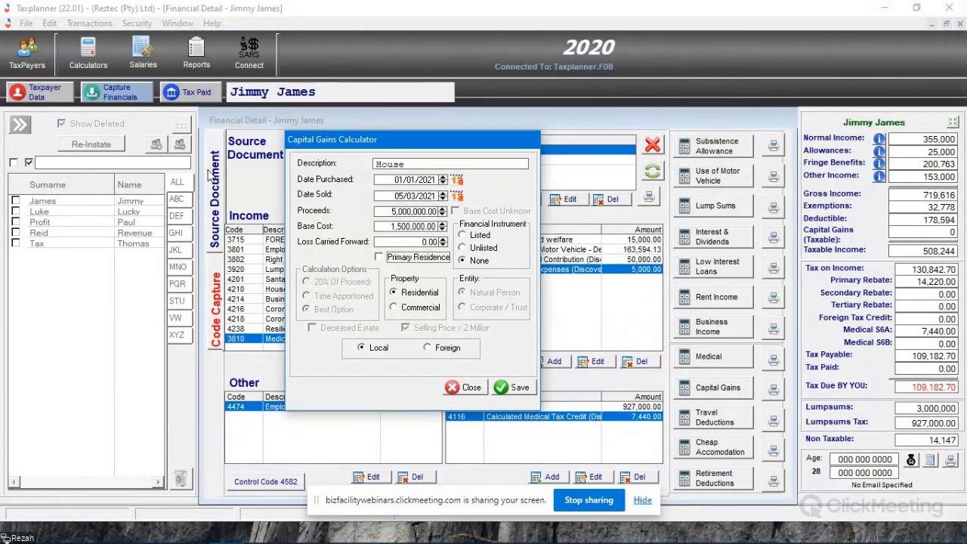
pyautogui.click(465, 387)
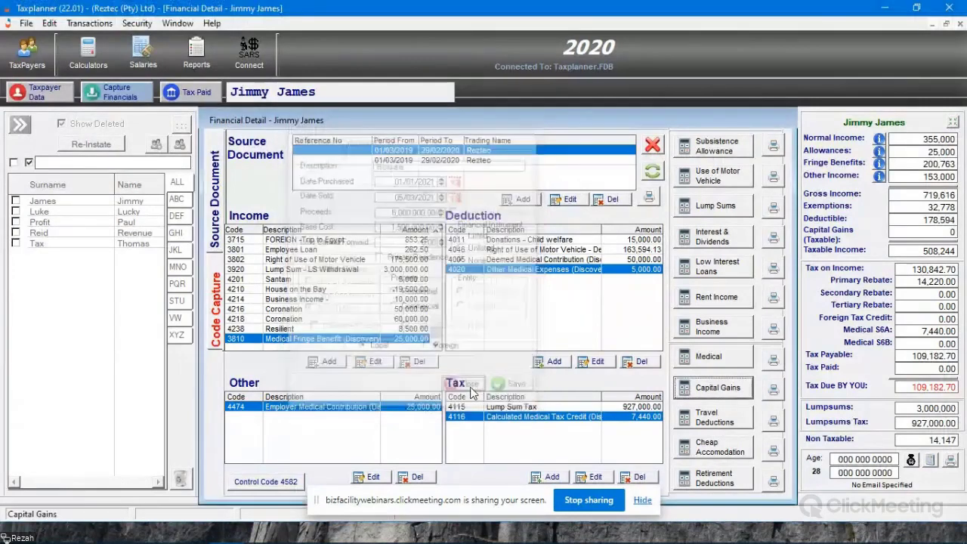
pyautogui.click(38, 91)
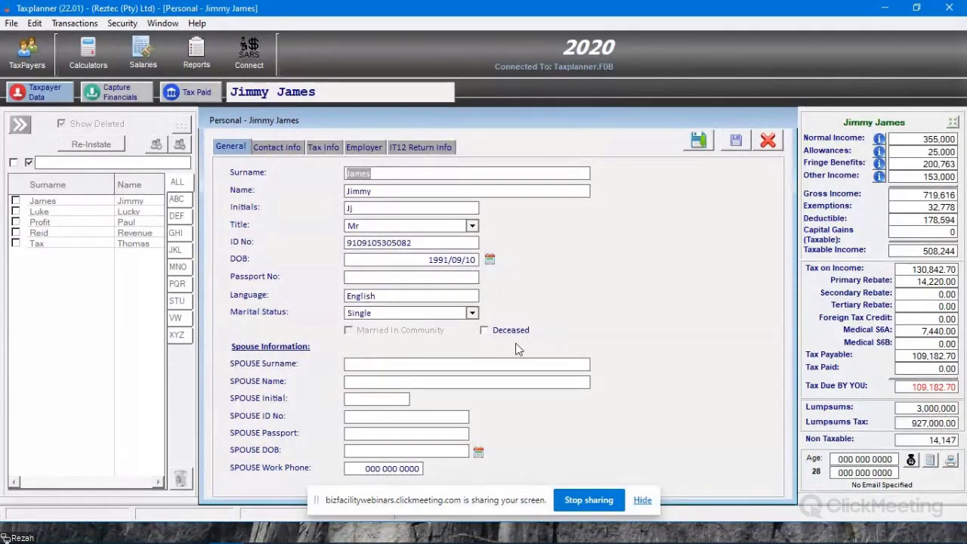
pyautogui.click(768, 142)
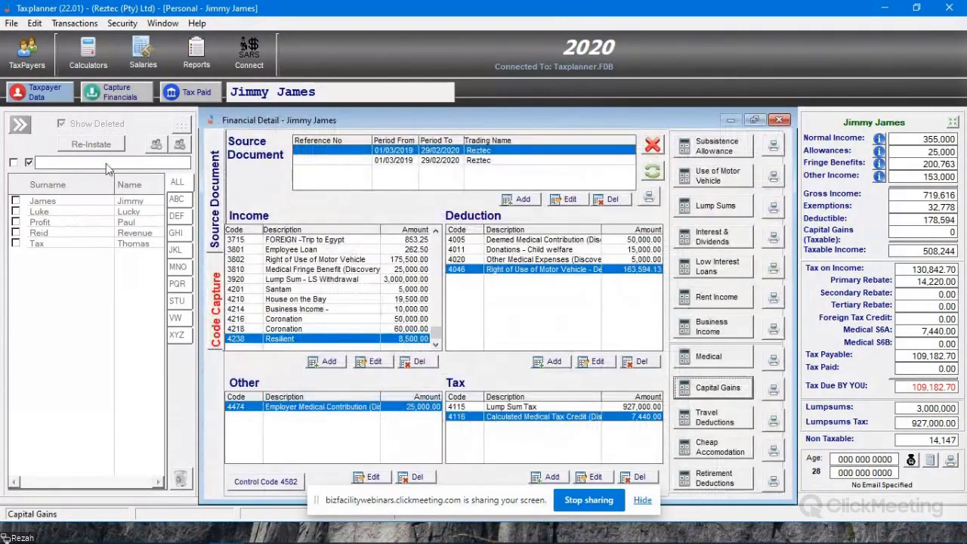
# - Save a primary-residence capital gains calculation for House, purchased 01/01/2021 and sold 01/05/2021, with proceeds of 5,000,000 and base cost of 1,500,000
pyautogui.click(718, 389)
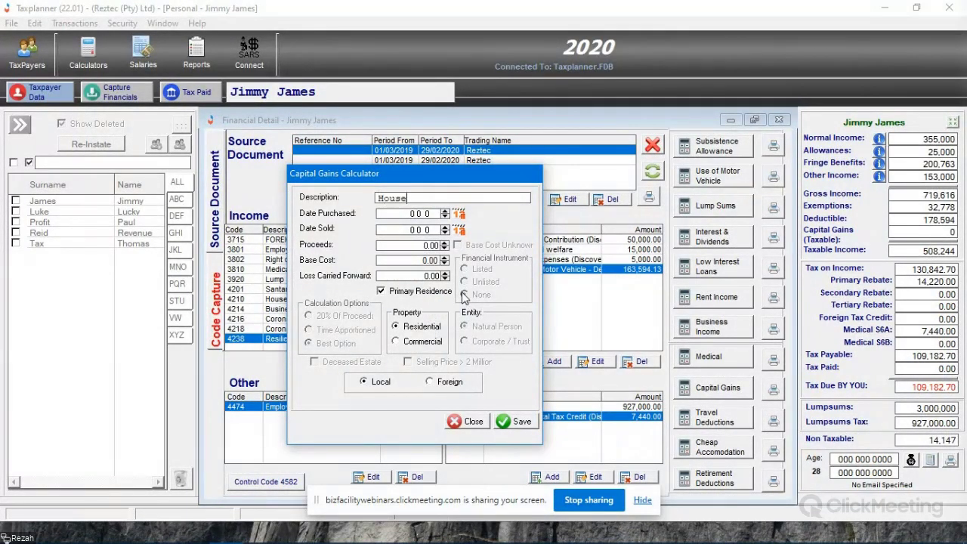
pyautogui.press('Tab')
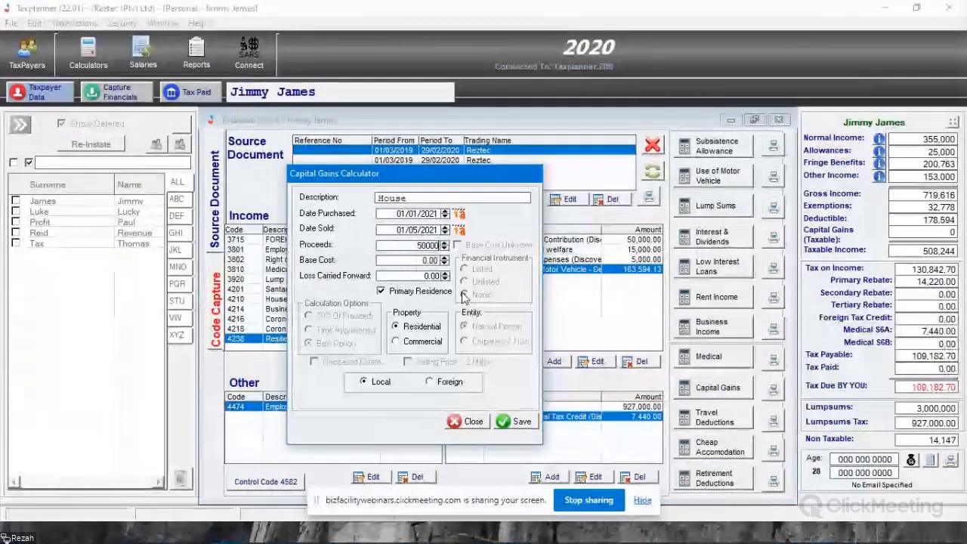
pyautogui.write('00')
pyautogui.press('Tab')
pyautogui.write('1')
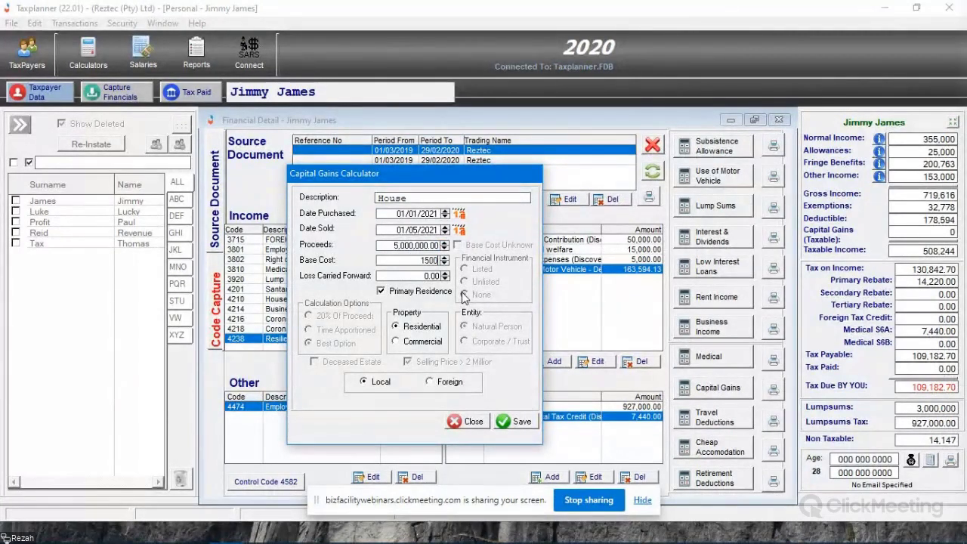
pyautogui.press('Tab')
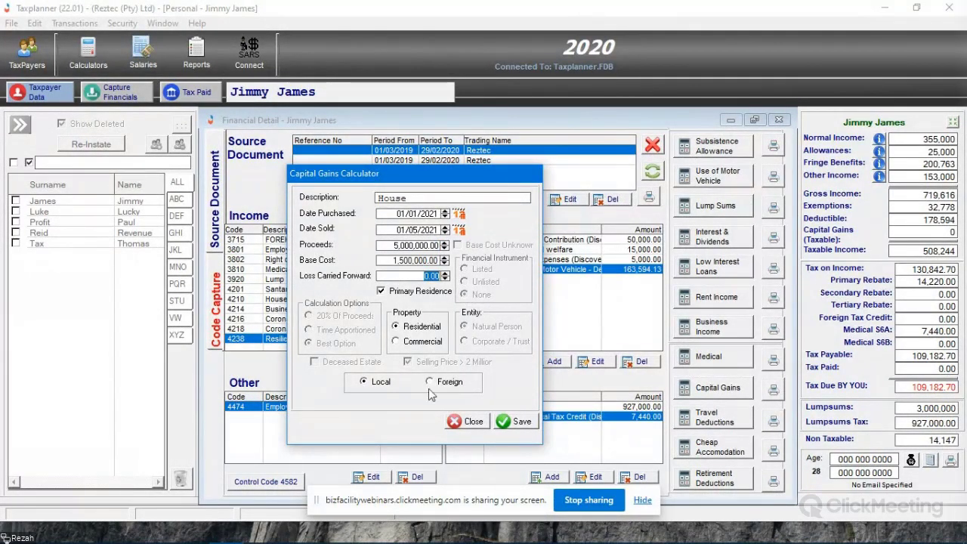
pyautogui.click(516, 420)
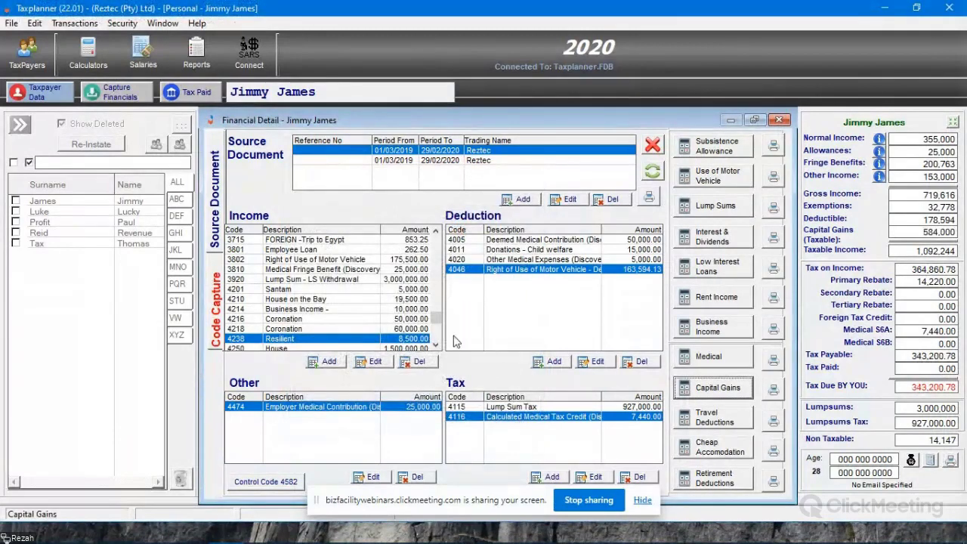
# - Examine the House entry in the income list and the taxable capital gains figure in the tax summary
pyautogui.click(436, 345)
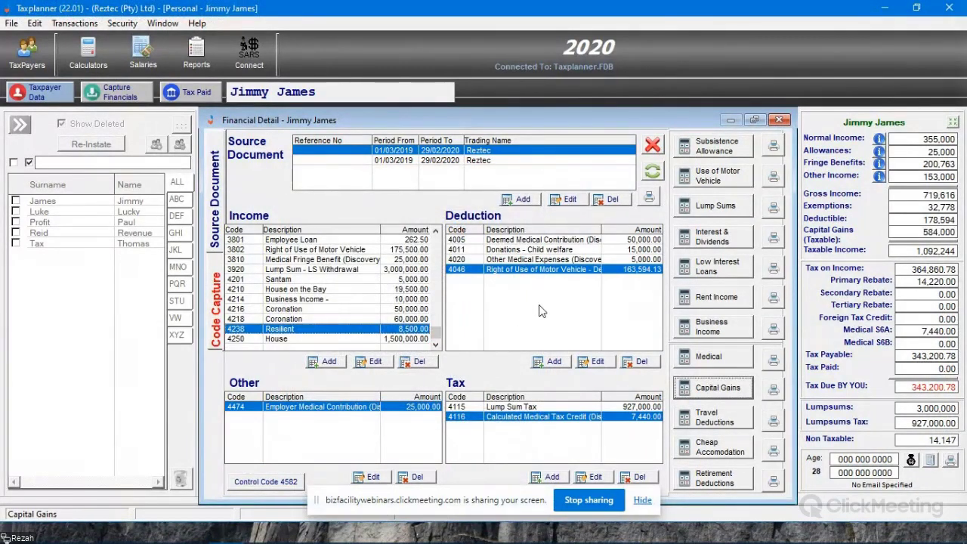
pyautogui.doubleClick(919, 231)
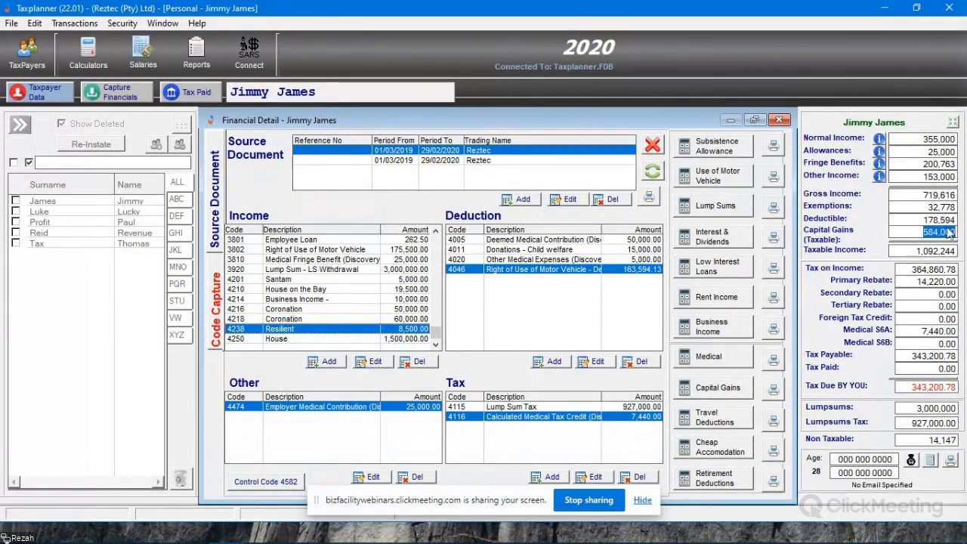
pyautogui.click(916, 232)
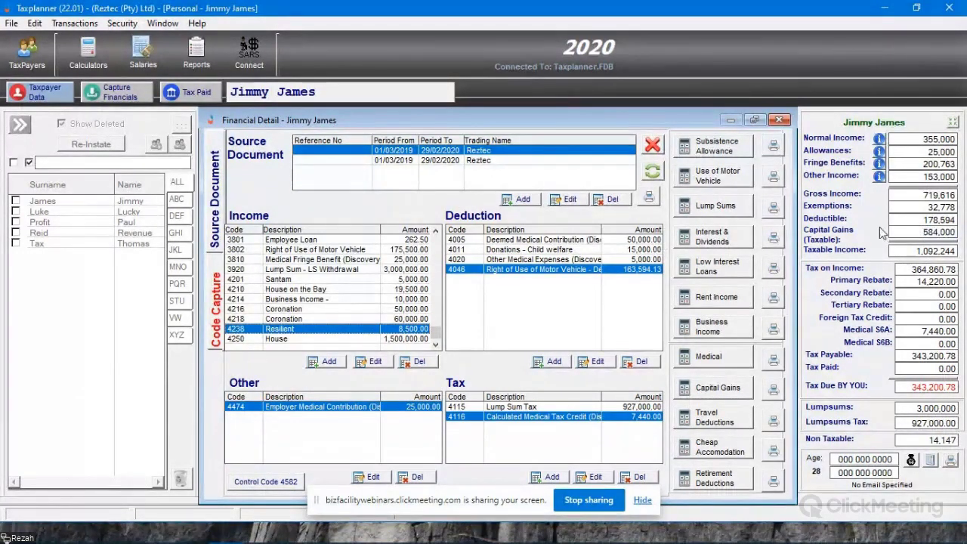
pyautogui.moveTo(923, 232); pyautogui.dragTo(952, 220)
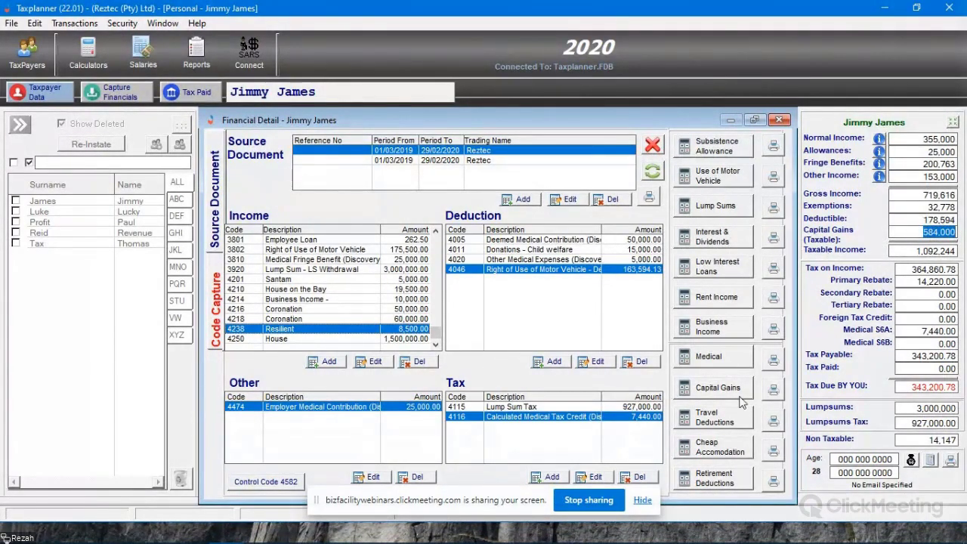
# - Preview the Capital Gains Report, review how the House gain is calculated, and close it
pyautogui.click(773, 388)
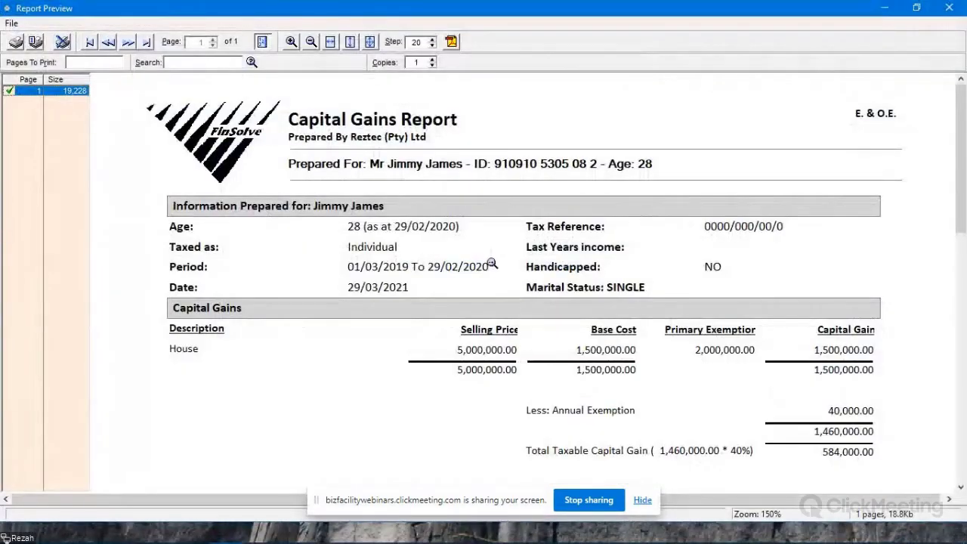
pyautogui.scroll(-3, 491, 283)
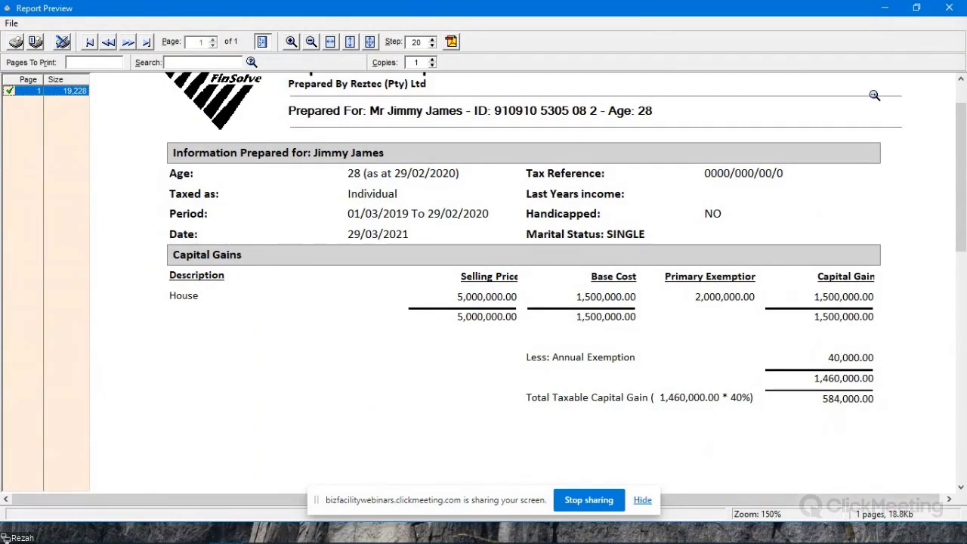
pyautogui.press('Escape')
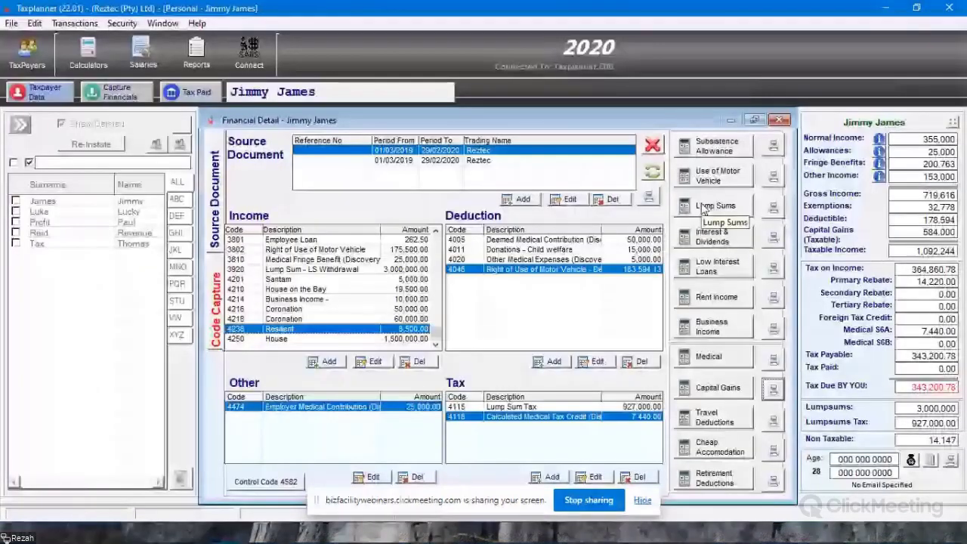
# - Add a Travel Allowance income entry under code 3701 with an amount of 60,000
pyautogui.click(724, 425)
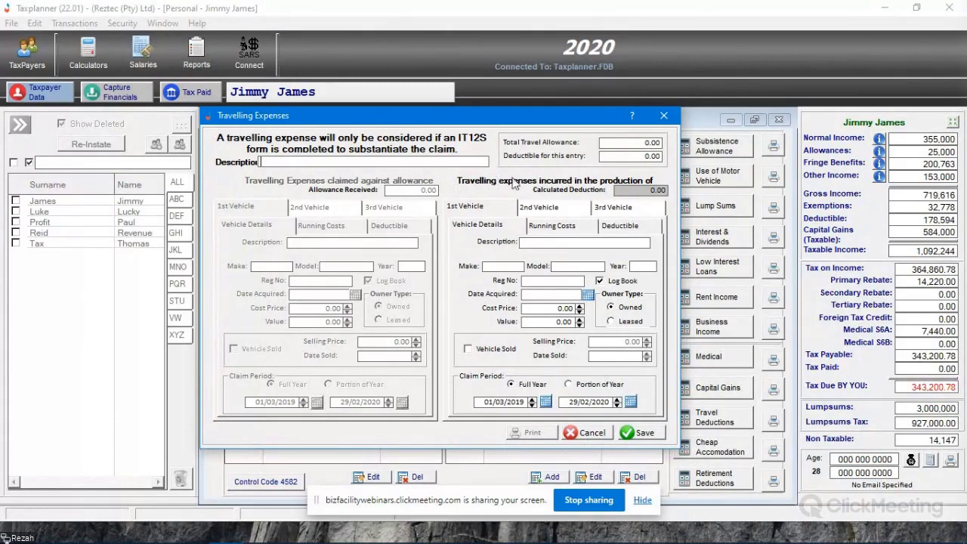
pyautogui.click(591, 432)
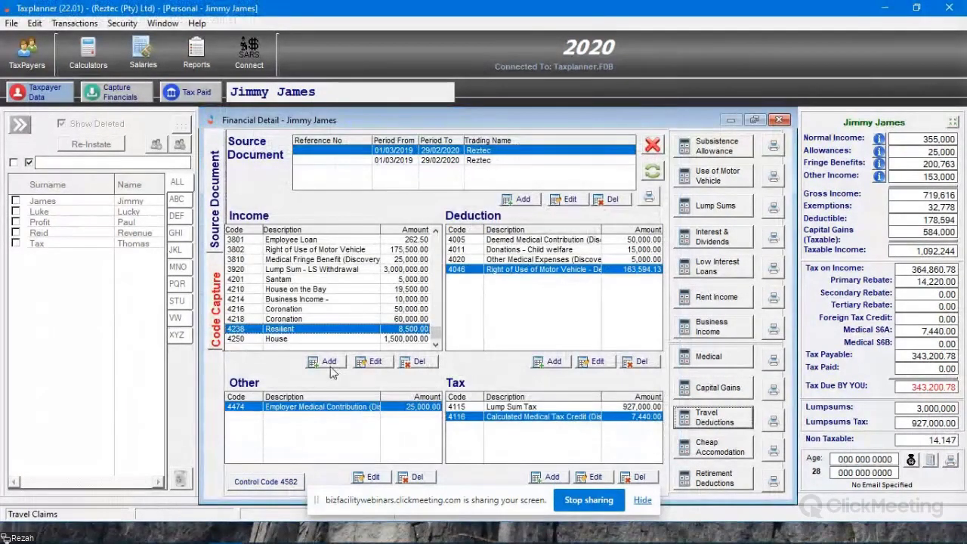
pyautogui.click(328, 362)
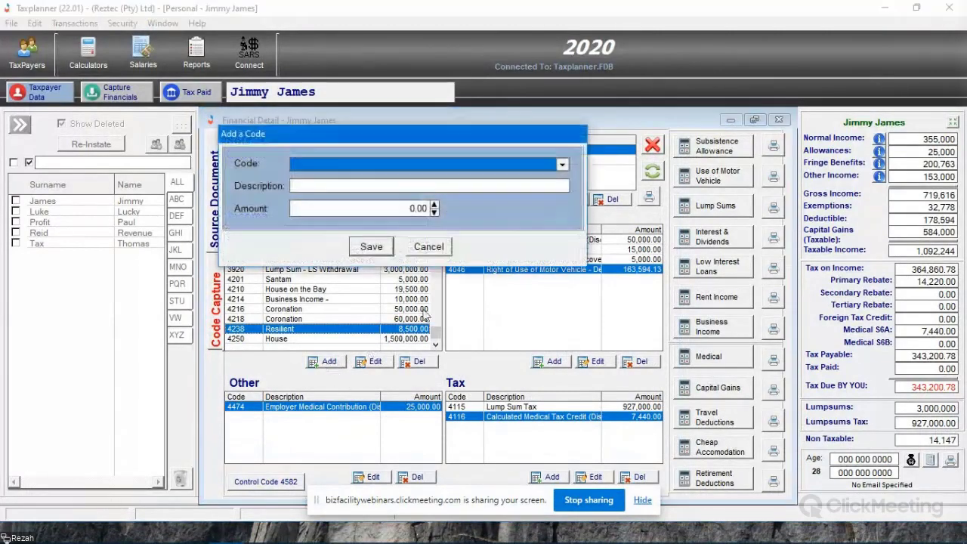
pyautogui.click(562, 165)
pyautogui.scroll(-6, 398, 249)
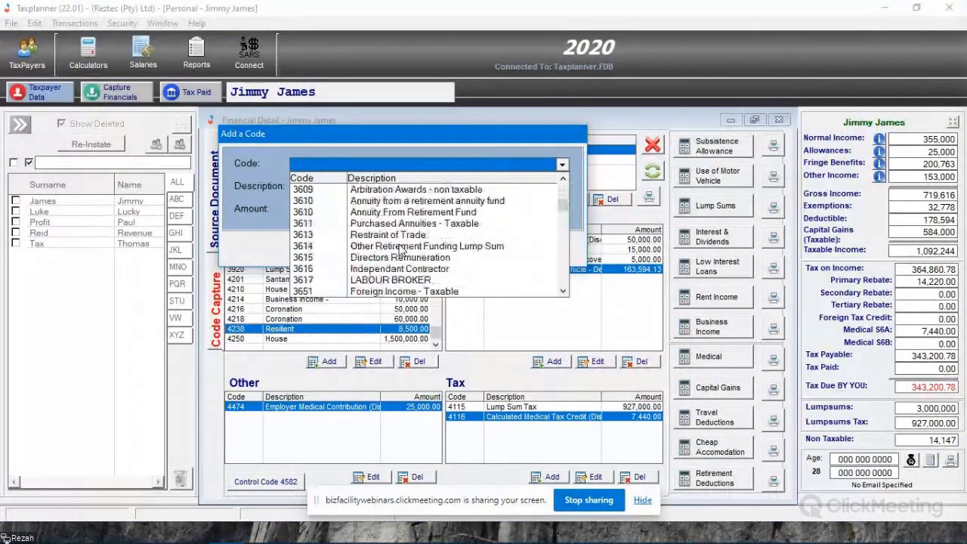
pyautogui.click(398, 213)
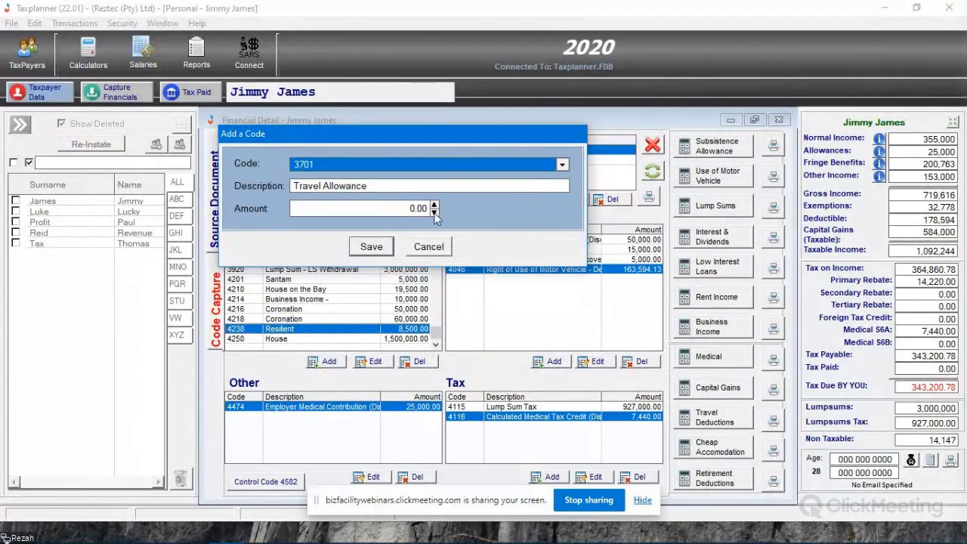
pyautogui.press('Tab')
pyautogui.write('60')
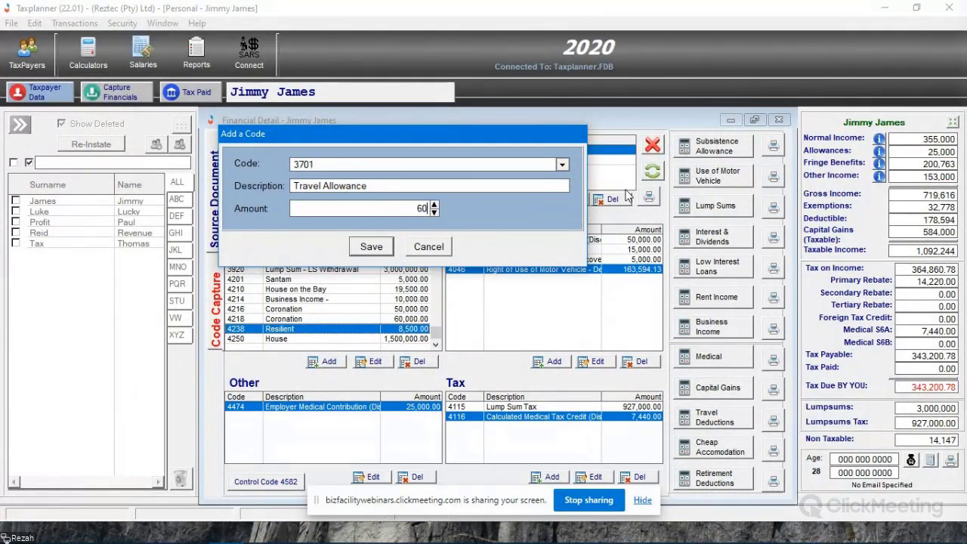
pyautogui.write('000')
pyautogui.click(379, 254)
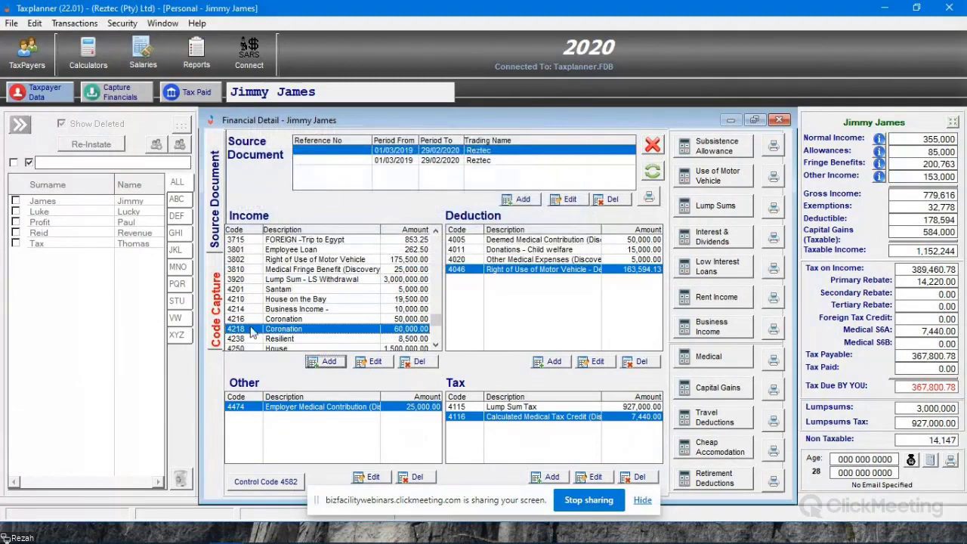
# - Locate the Travel Allowance entry in the income list and start a travel deduction described as Travel Claim
pyautogui.scroll(-1, 379, 330)
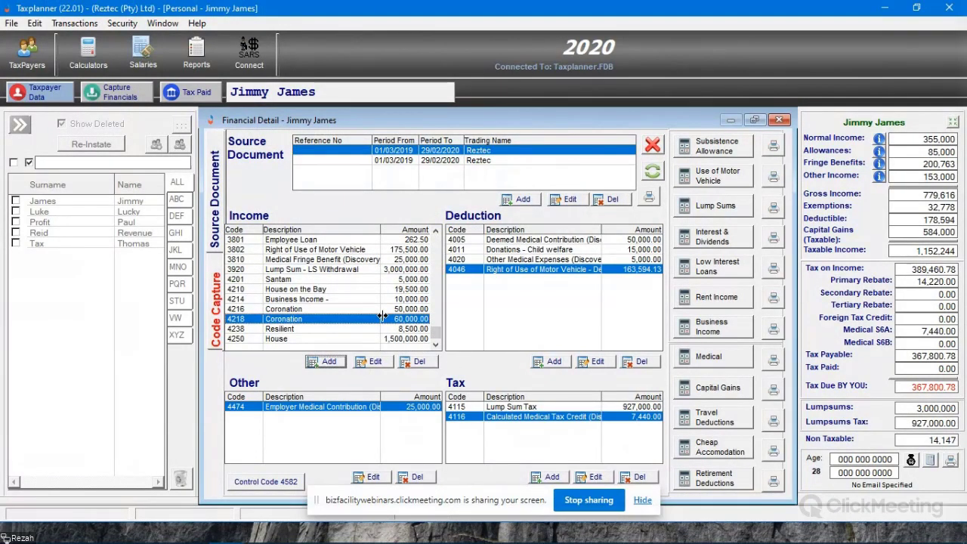
pyautogui.scroll(3, 383, 316)
pyautogui.click(351, 261)
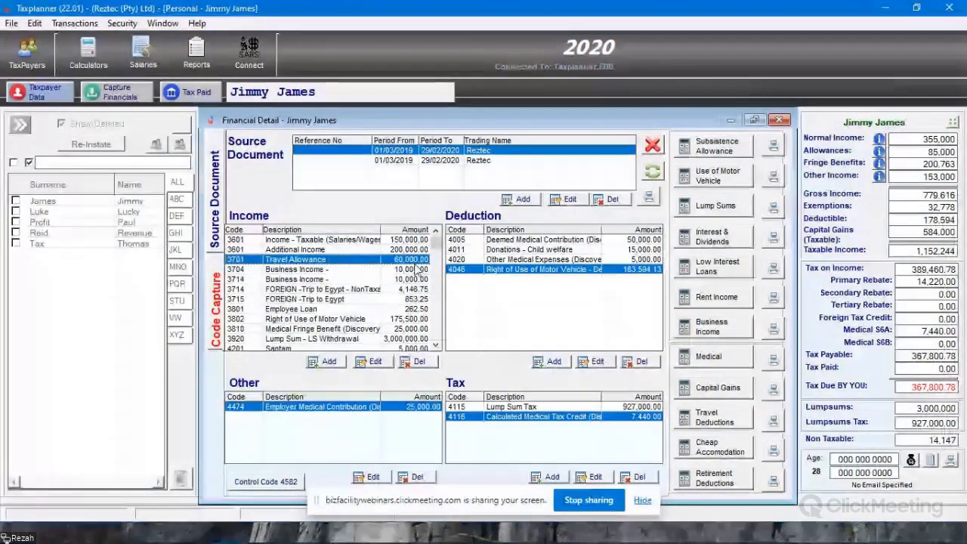
pyautogui.click(722, 416)
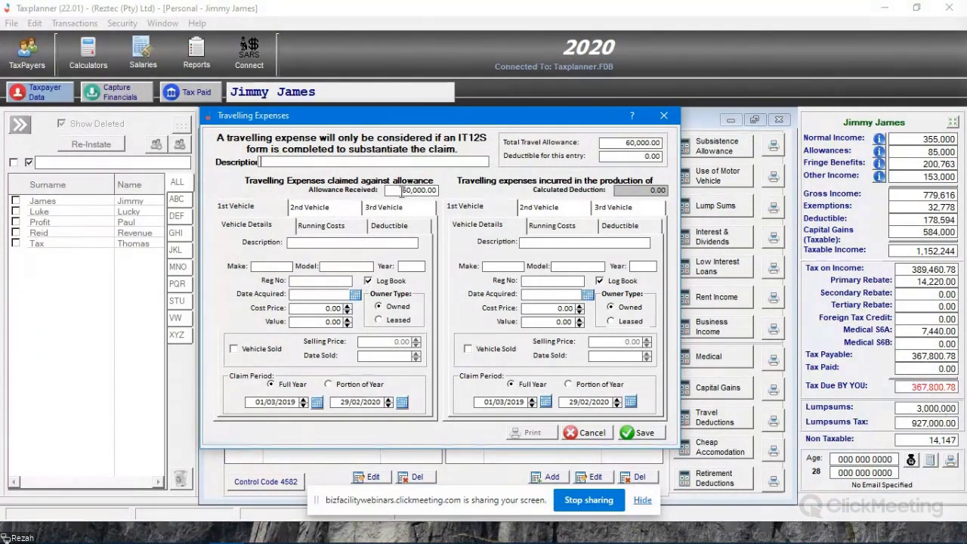
pyautogui.click(411, 189)
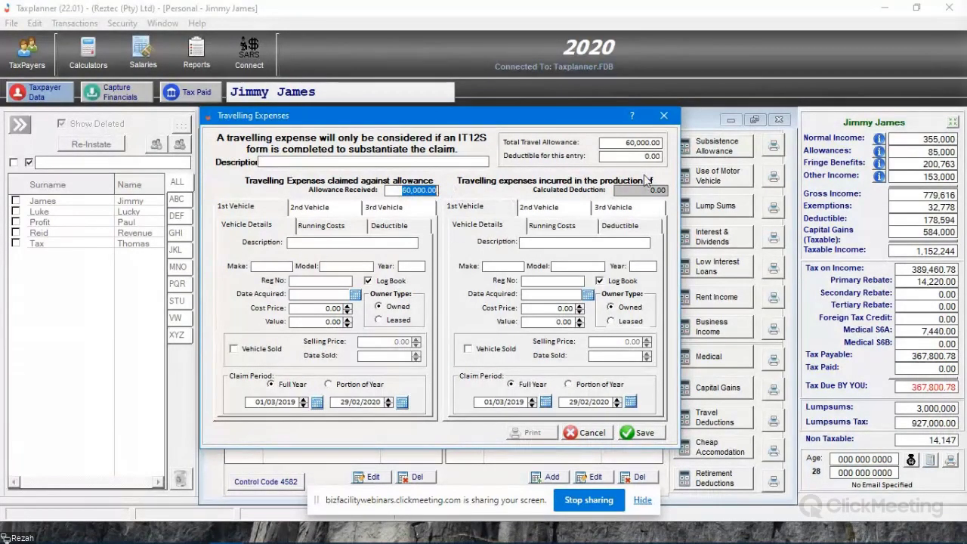
pyautogui.hotkey('shift', 'Tab')
pyautogui.write('Tra')
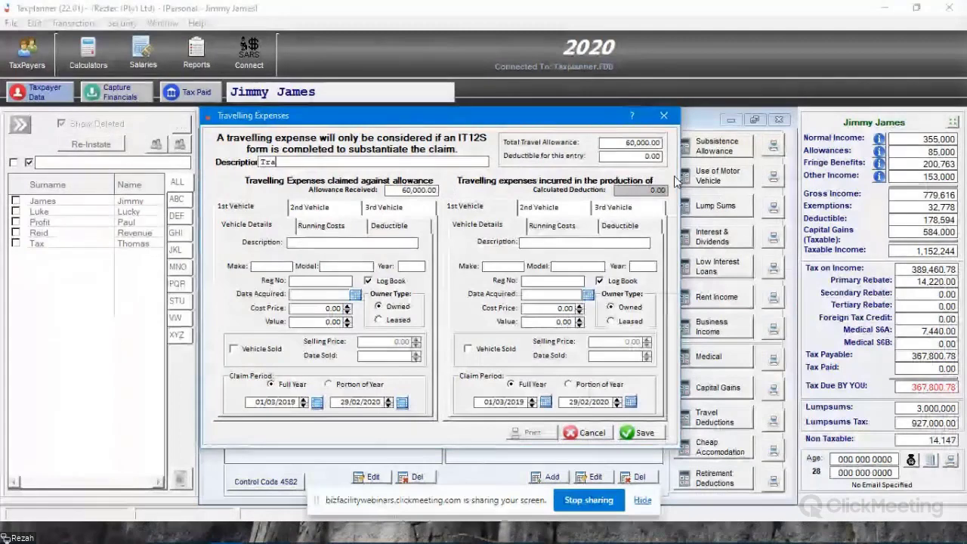
pyautogui.write('vel Claim')
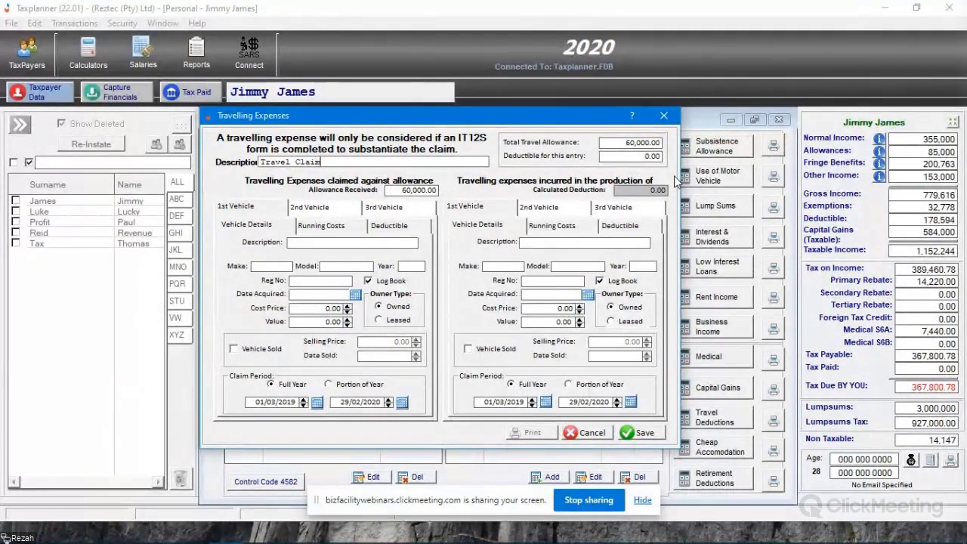
pyautogui.press('Tab')
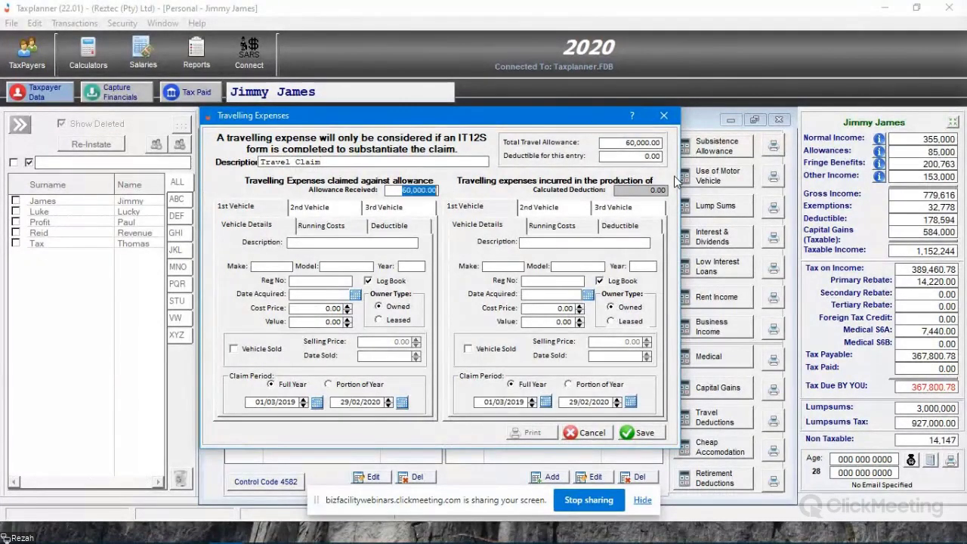
# - Describe the first allowance vehicle as Vehicle 1, a 2012 BMW 320i with registration number CA123
pyautogui.click(338, 242)
pyautogui.write('Vehicle 1')
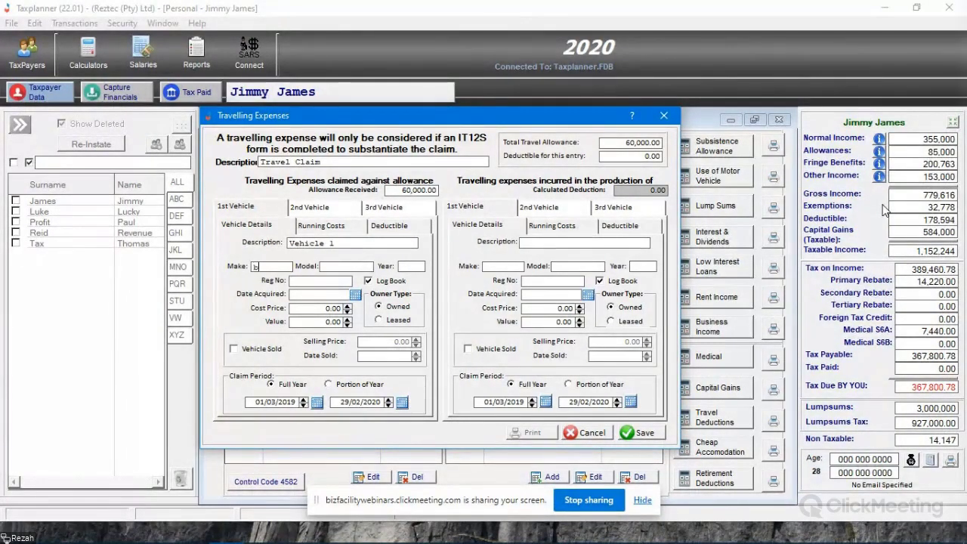
pyautogui.hotkey('shift', 'Tab')
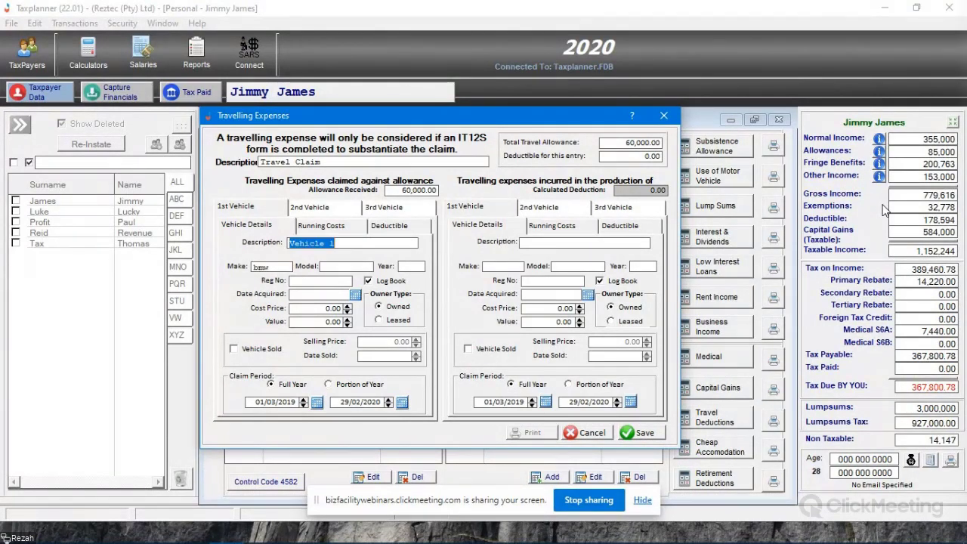
pyautogui.press('Tab')
pyautogui.write('BMW')
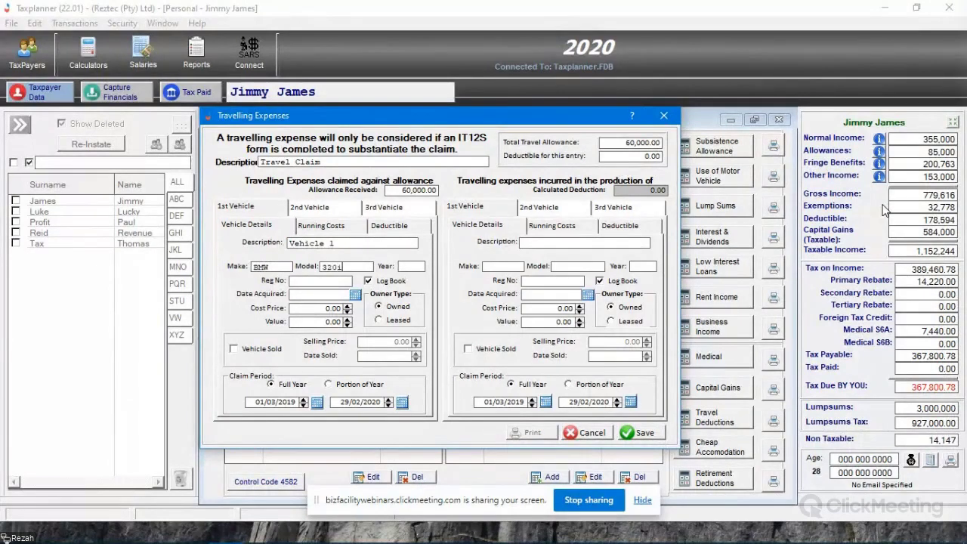
pyautogui.press('Tab')
pyautogui.write('201')
pyautogui.press('Tab')
pyautogui.write('CA123')
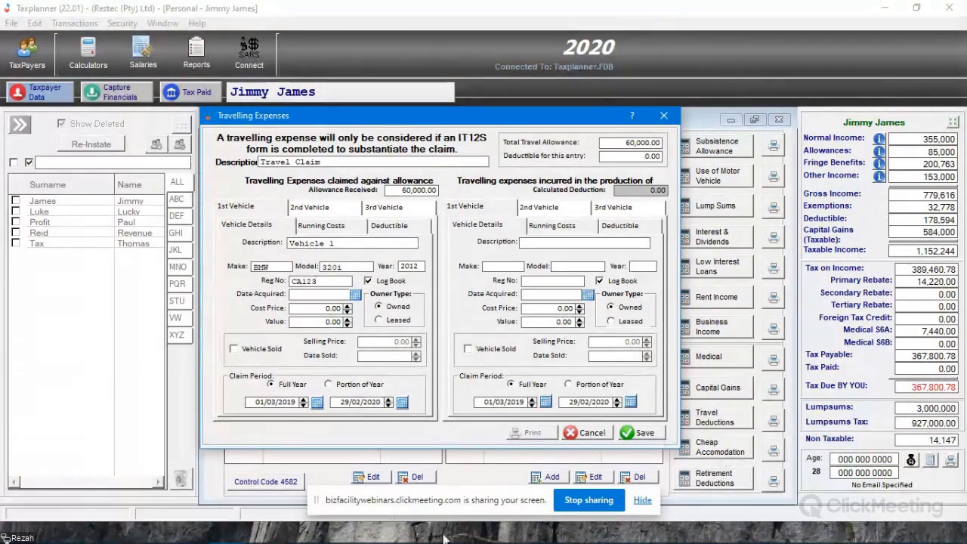
# - Set the first vehicle's acquisition date to 28/03/2021 and both its cost price and value to 200,000
pyautogui.click(355, 295)
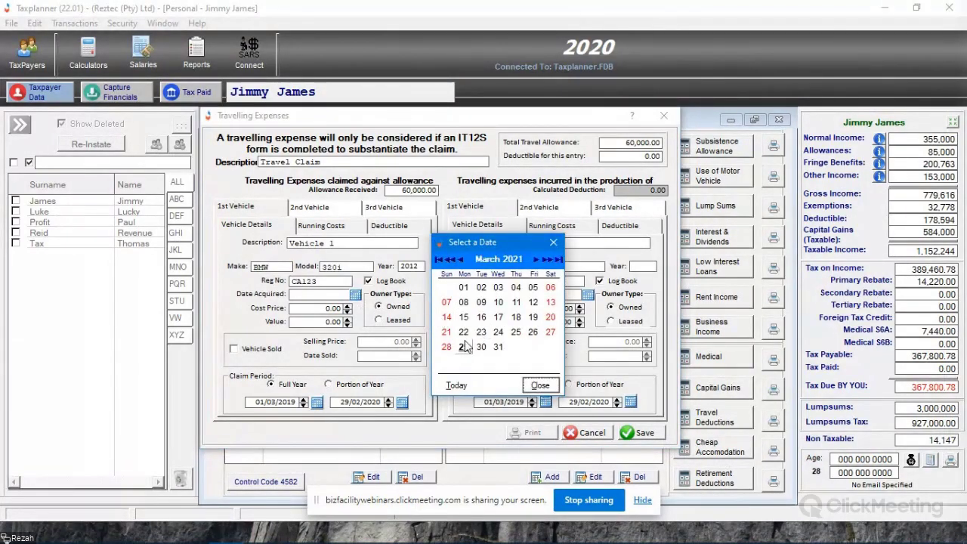
pyautogui.click(446, 347)
pyautogui.click(329, 308)
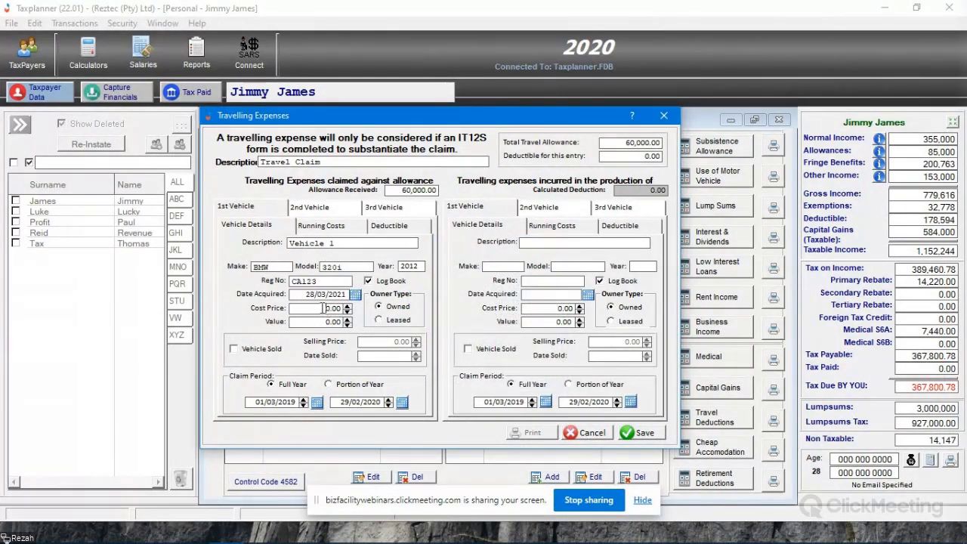
pyautogui.write('200,000')
pyautogui.press('Tab')
pyautogui.write('200,000')
pyautogui.press('Tab')
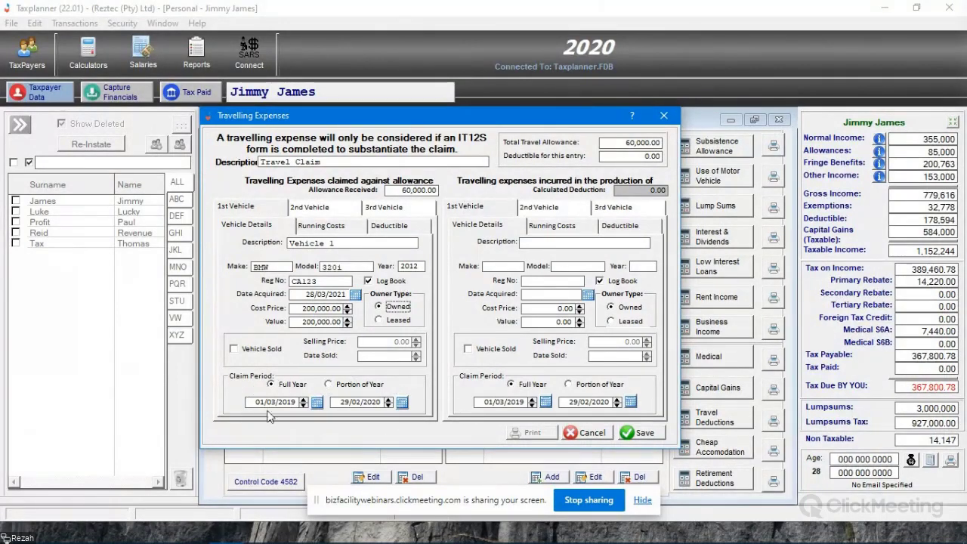
# - Record the first vehicle's opening kilometres as 100,000, closing kilometres as 135,000 and business kilometres as 12,000
pyautogui.moveTo(417, 117); pyautogui.dragTo(399, 106)
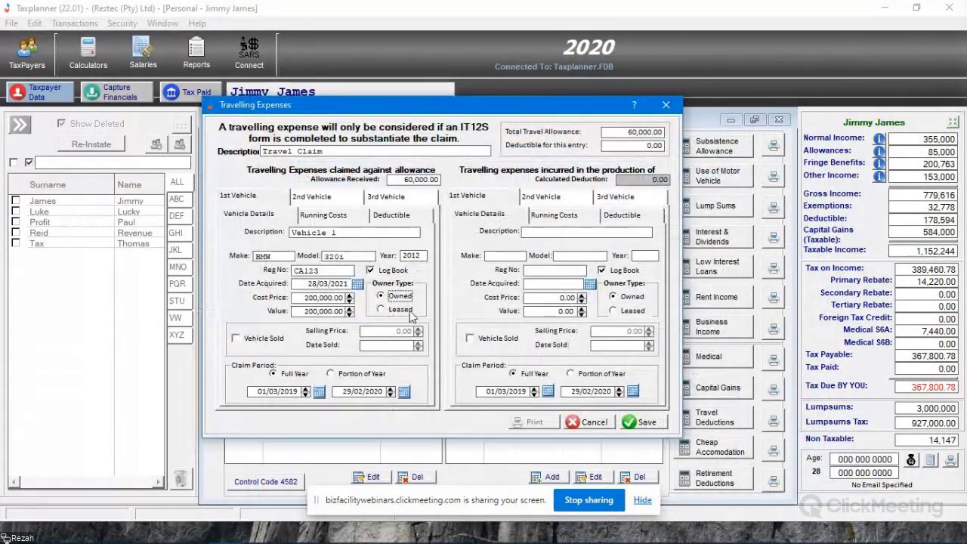
pyautogui.click(316, 217)
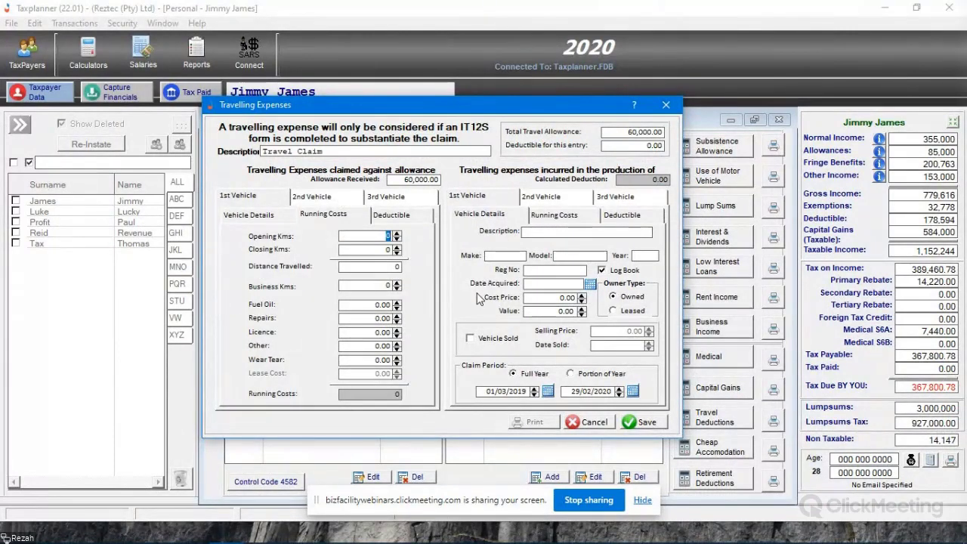
pyautogui.write('100,000')
pyautogui.press('Tab')
pyautogui.write('1')
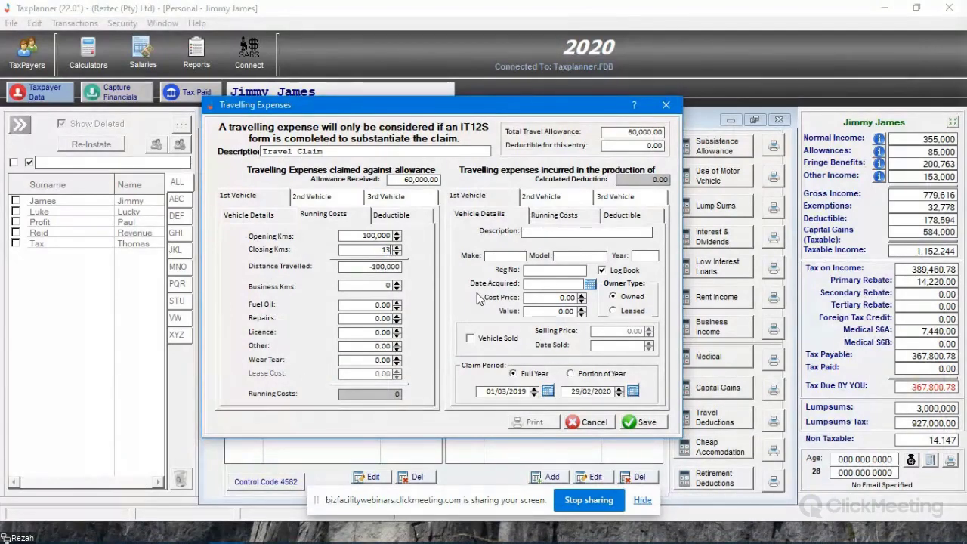
pyautogui.write('35,000')
pyautogui.press('Tab')
pyautogui.press('Tab')
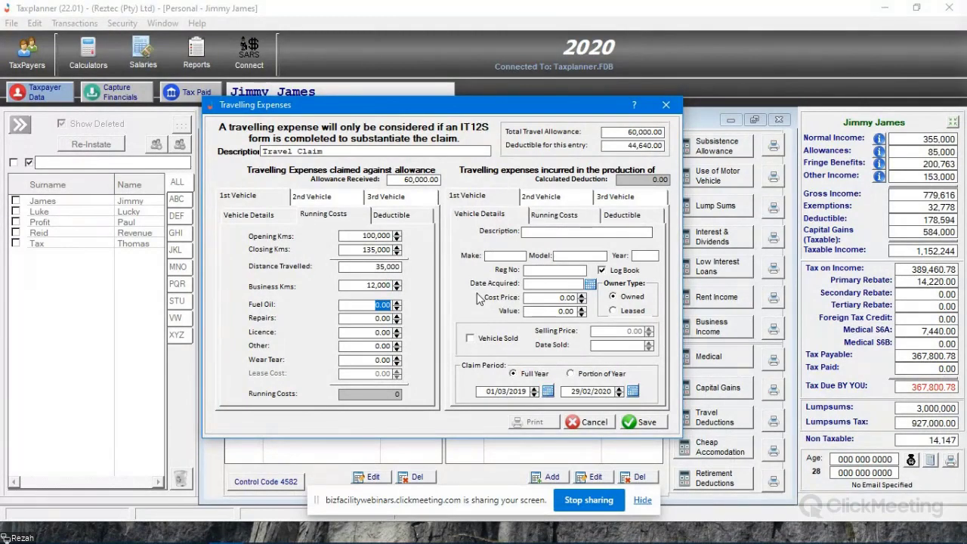
# - Enter running costs of 13,000 for fuel and oil, 1,500 for repairs and 1,000 for licence, and view the first vehicle's deductible calculation
pyautogui.write('13,000')
pyautogui.press('Tab')
pyautogui.write('1')
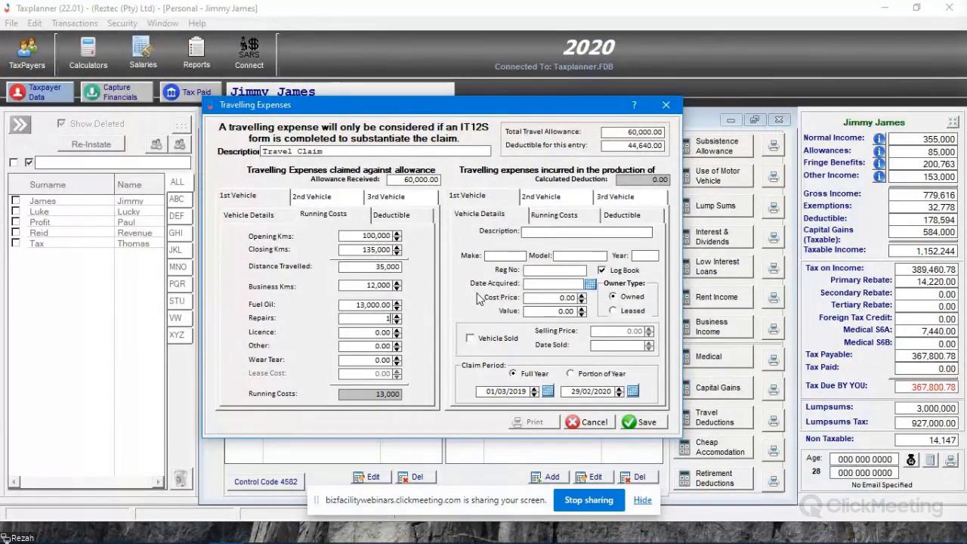
pyautogui.write(',500')
pyautogui.press('Tab')
pyautogui.write('100')
pyautogui.press('Tab')
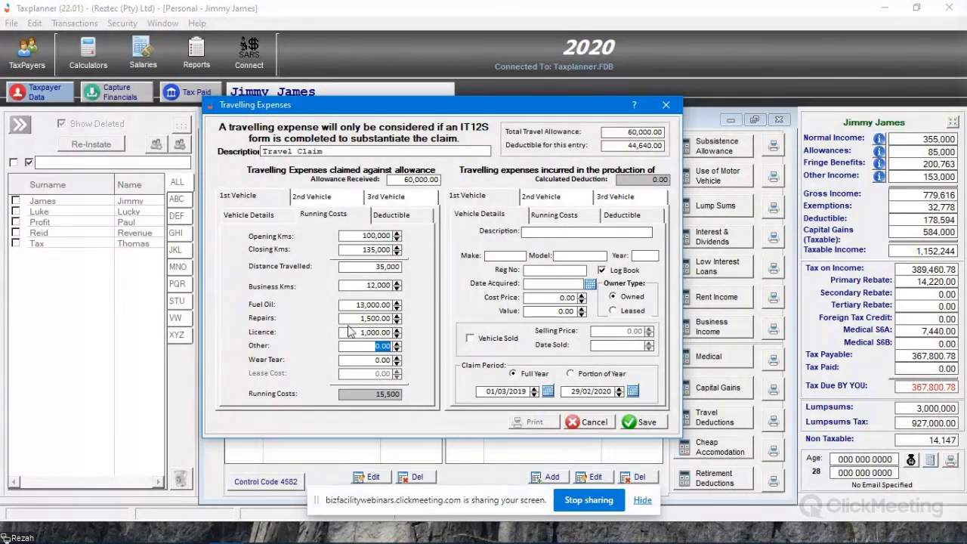
pyautogui.click(394, 216)
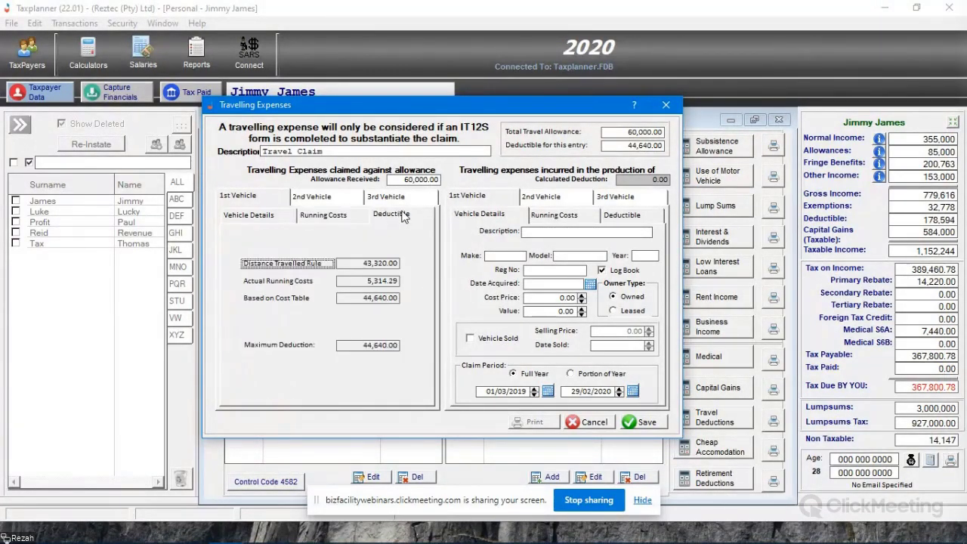
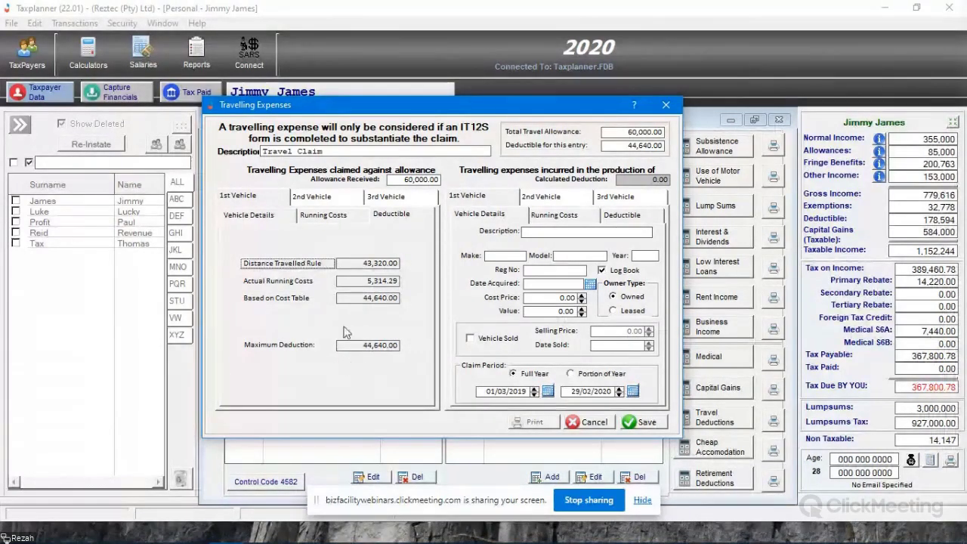
# - Compare the first vehicle's deduction methods, apply the one based on the cost table, save the travel claim and check it among the deductions
pyautogui.click(281, 284)
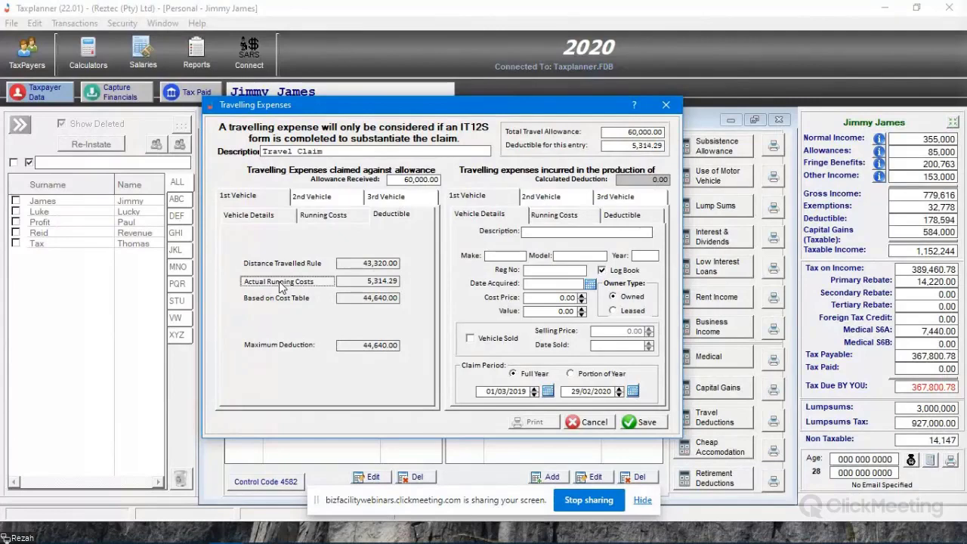
pyautogui.click(293, 264)
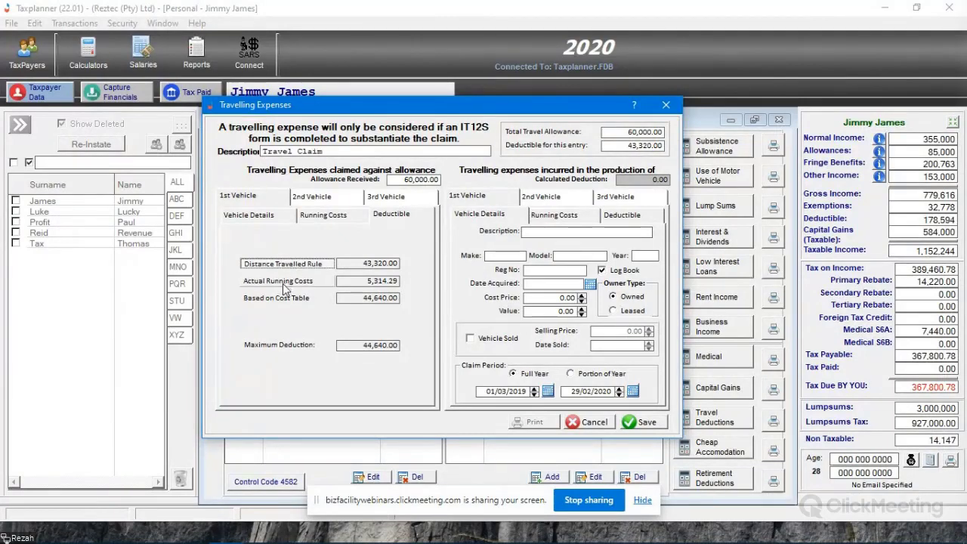
pyautogui.click(284, 286)
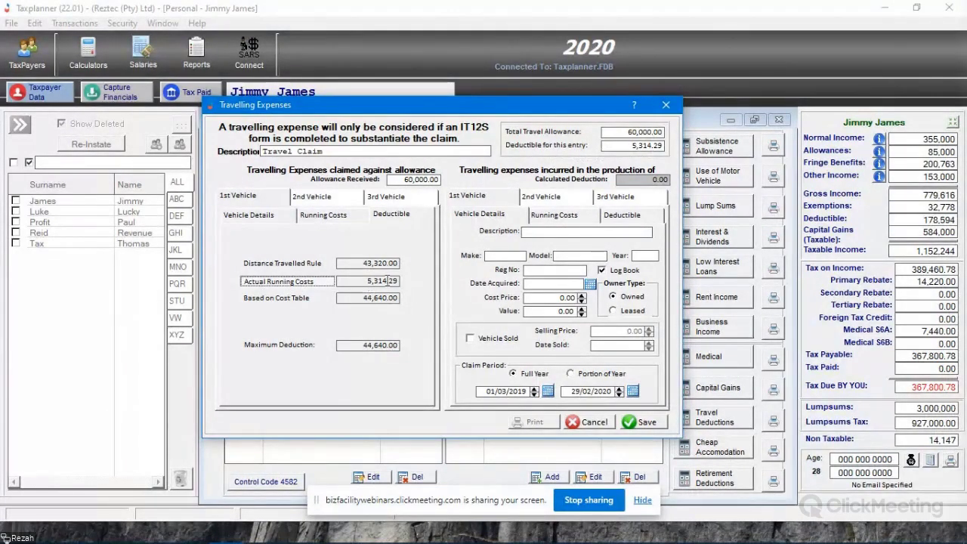
pyautogui.click(289, 265)
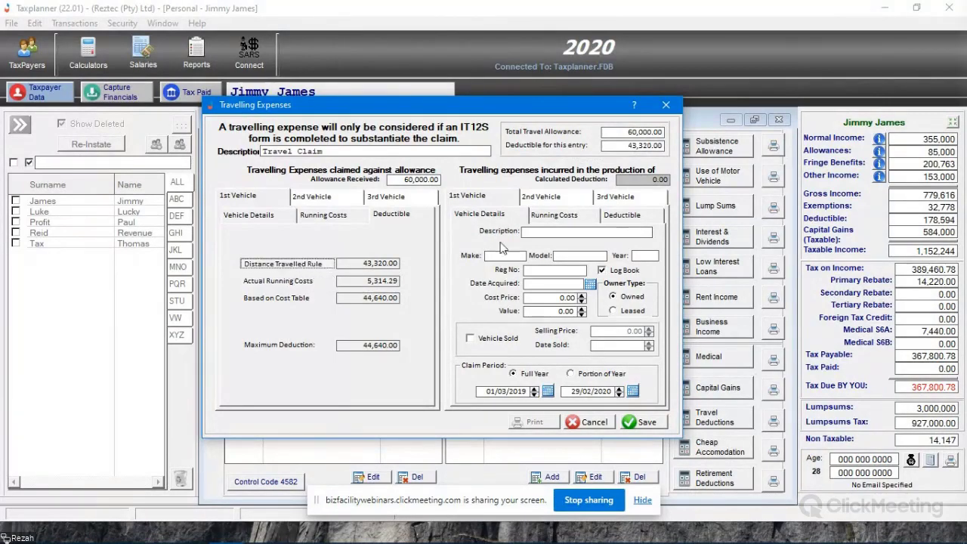
pyautogui.click(264, 301)
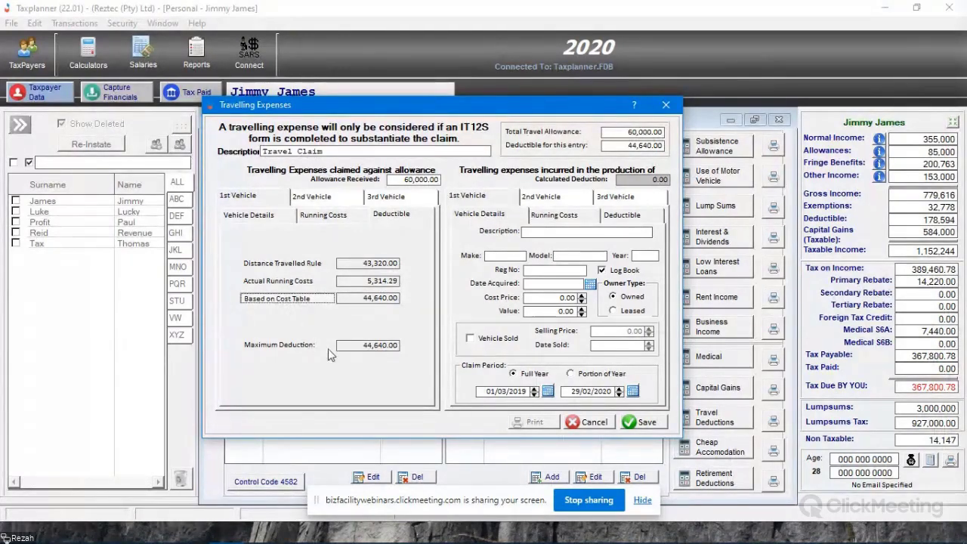
pyautogui.click(638, 421)
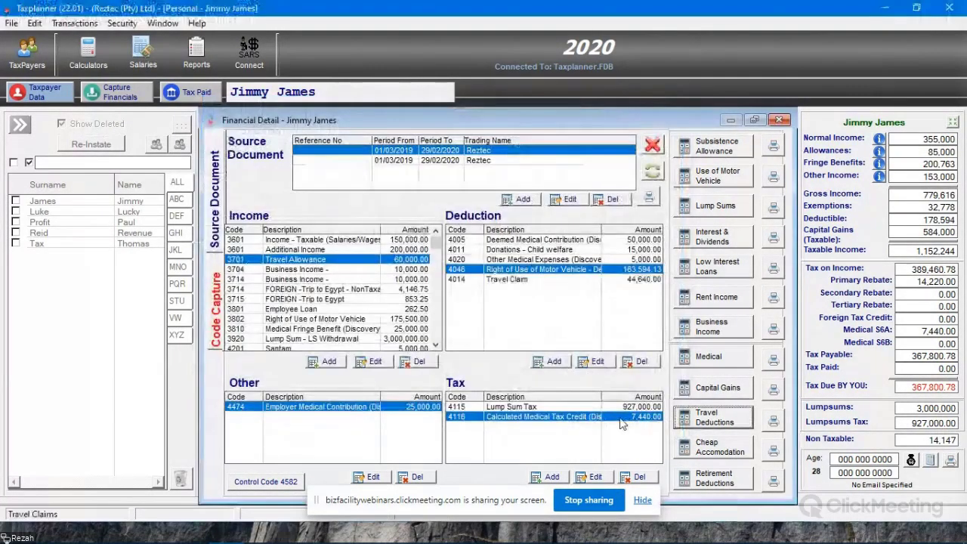
pyautogui.click(527, 281)
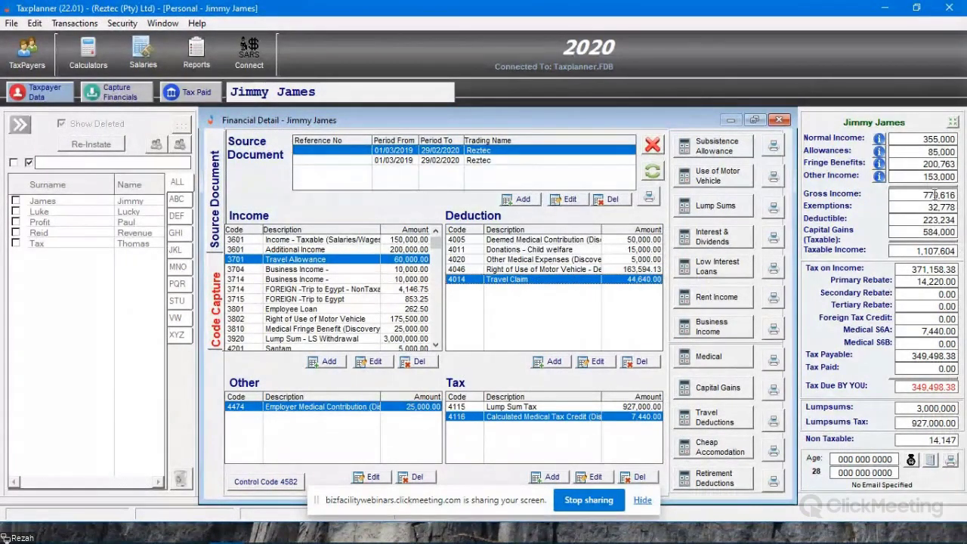
pyautogui.moveTo(921, 222); pyautogui.dragTo(959, 220)
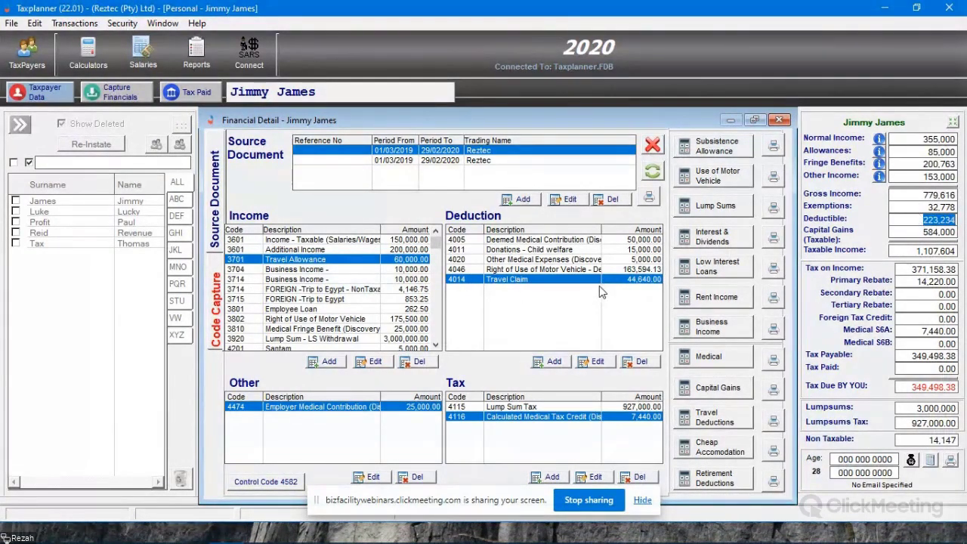
# - Start a cheap accommodation calculation marked as employer-owned accommodation, with the three criteria met and the taxpayer qualifying for the abatement
pyautogui.click(729, 456)
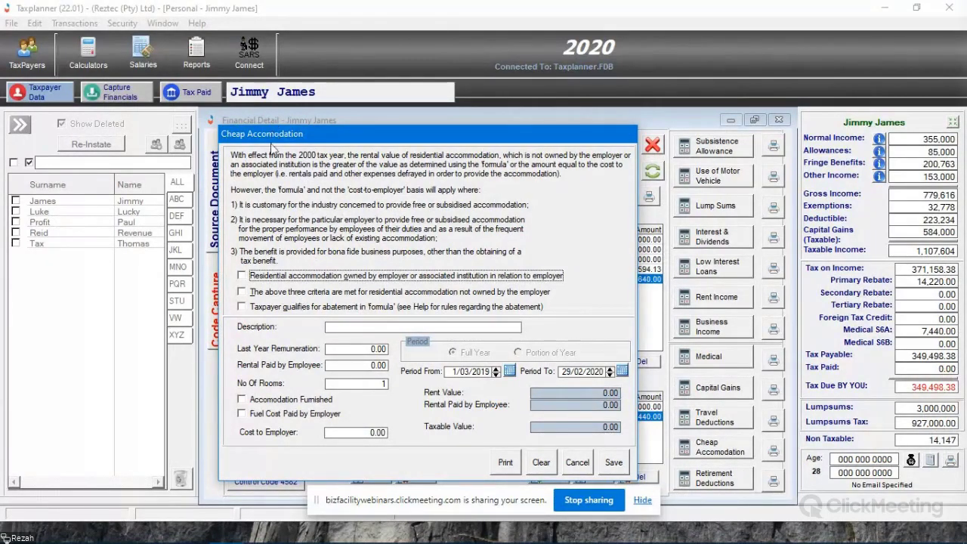
pyautogui.click(241, 276)
pyautogui.click(241, 291)
pyautogui.click(243, 306)
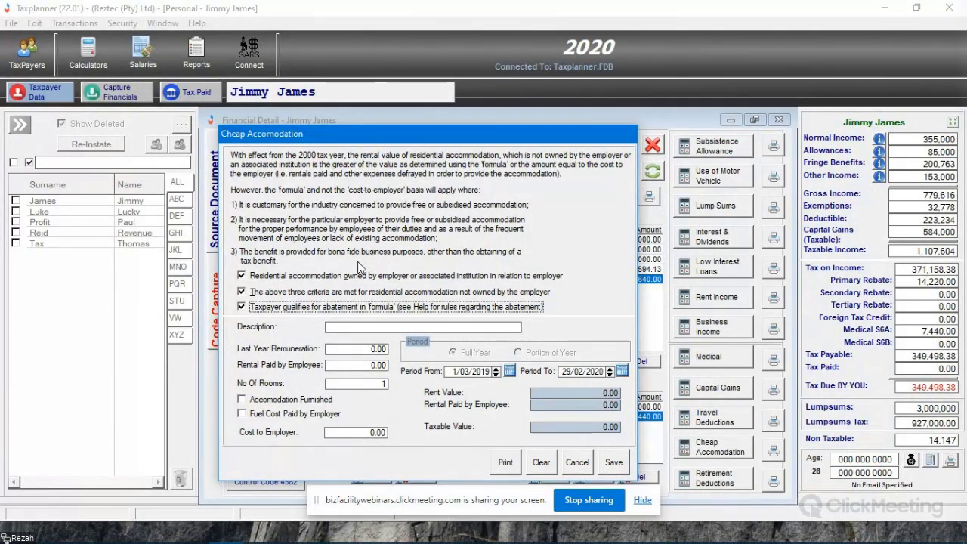
# - Describe the accommodation benefit as Employee Rental and set last year's remuneration to 150,000
pyautogui.click(383, 329)
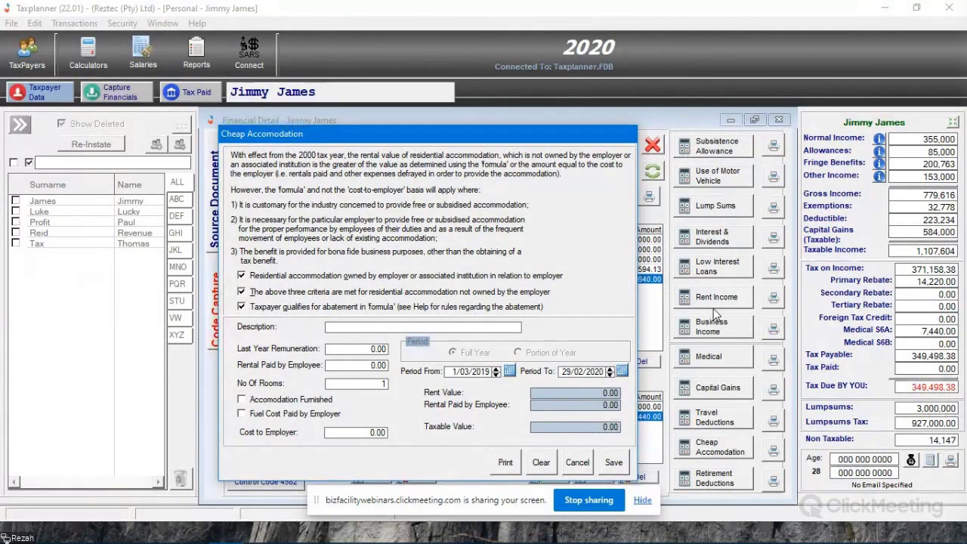
pyautogui.write('Employee Re')
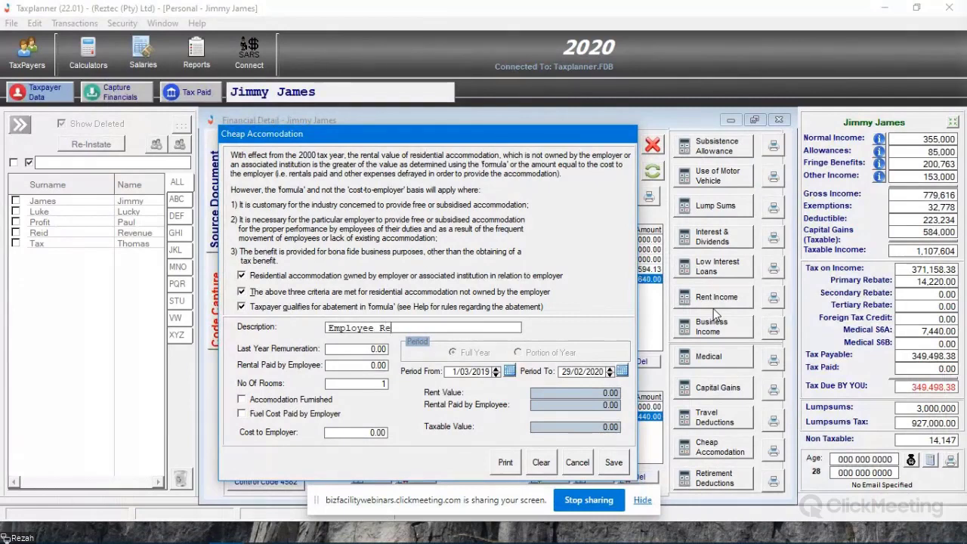
pyautogui.write('ntal')
pyautogui.press('Tab')
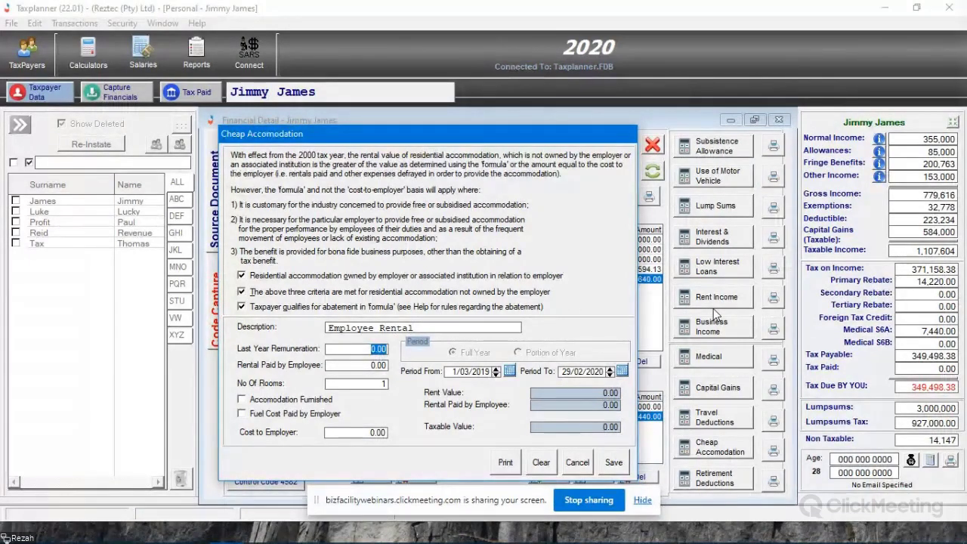
pyautogui.write('15')
pyautogui.write('0,000')
pyautogui.press('Tab')
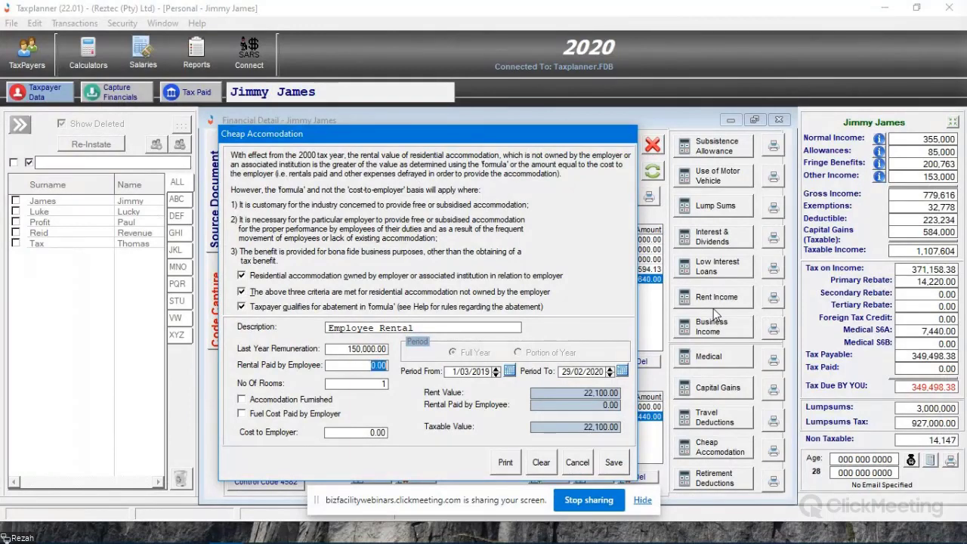
# - Set the rental paid by the employee to 8,000 and the rooms to 2, save, and locate the accommodation benefit among the income entries
pyautogui.write('10')
pyautogui.press('Tab')
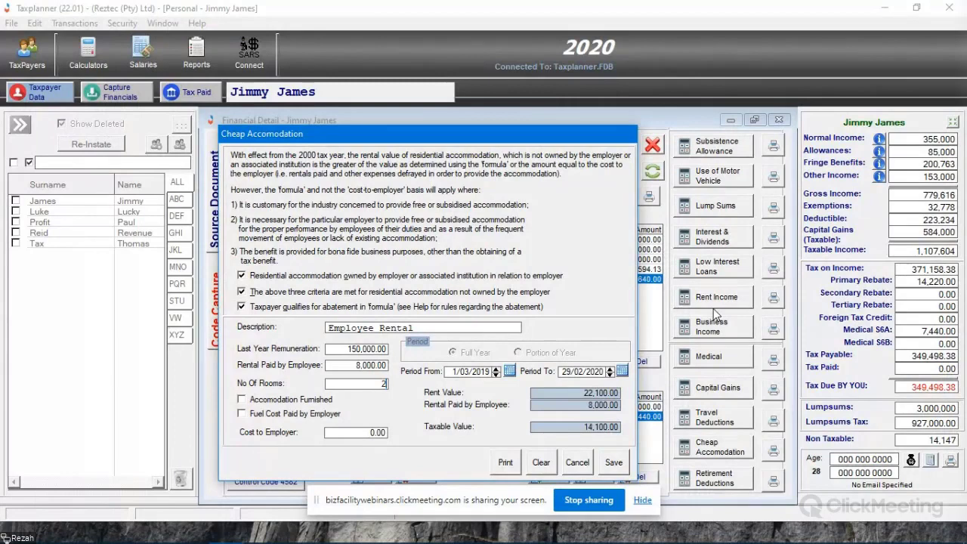
pyautogui.write('2')
pyautogui.press('Tab')
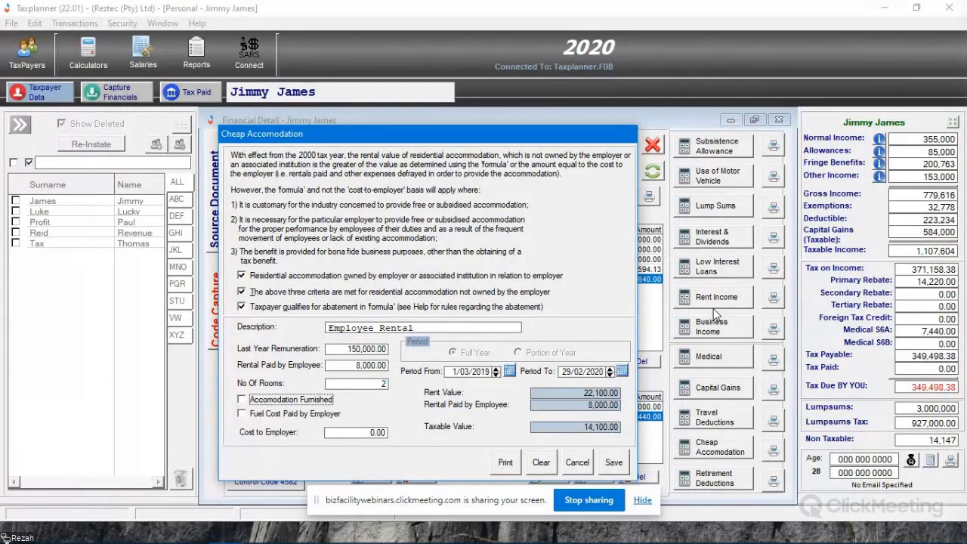
pyautogui.click(276, 398)
pyautogui.click(613, 463)
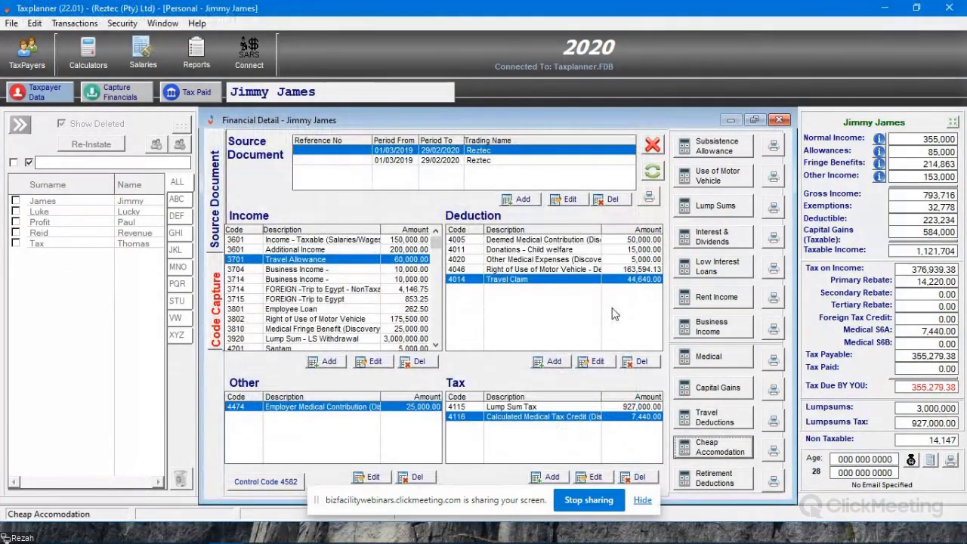
pyautogui.scroll(-3, 436, 347)
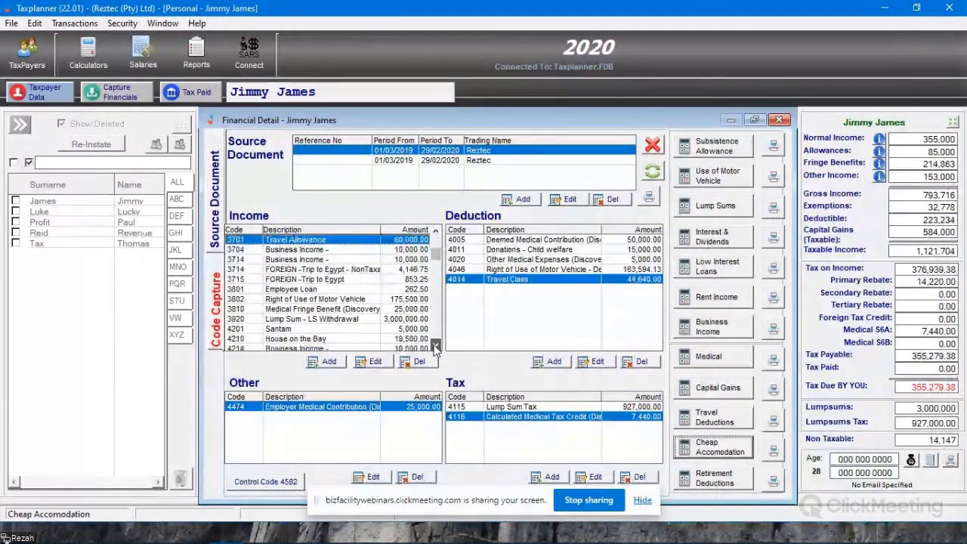
pyautogui.click(352, 339)
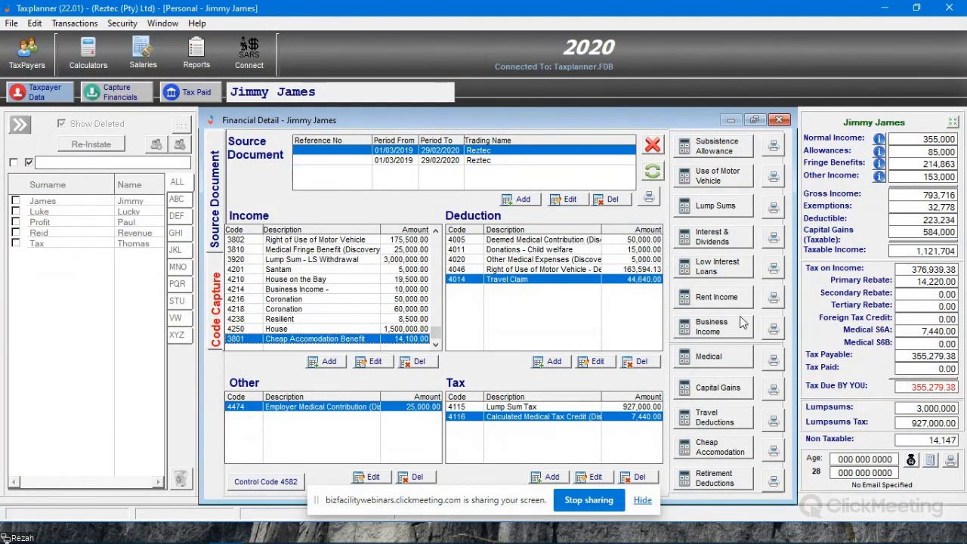
# - Start a pension retirement contribution with the description Old Mutual
pyautogui.click(713, 478)
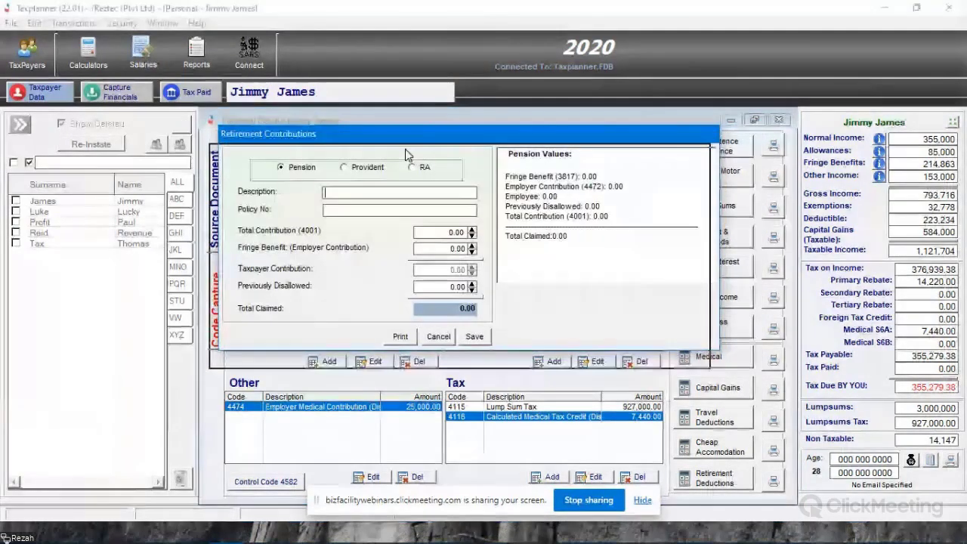
pyautogui.moveTo(427, 135); pyautogui.dragTo(417, 152)
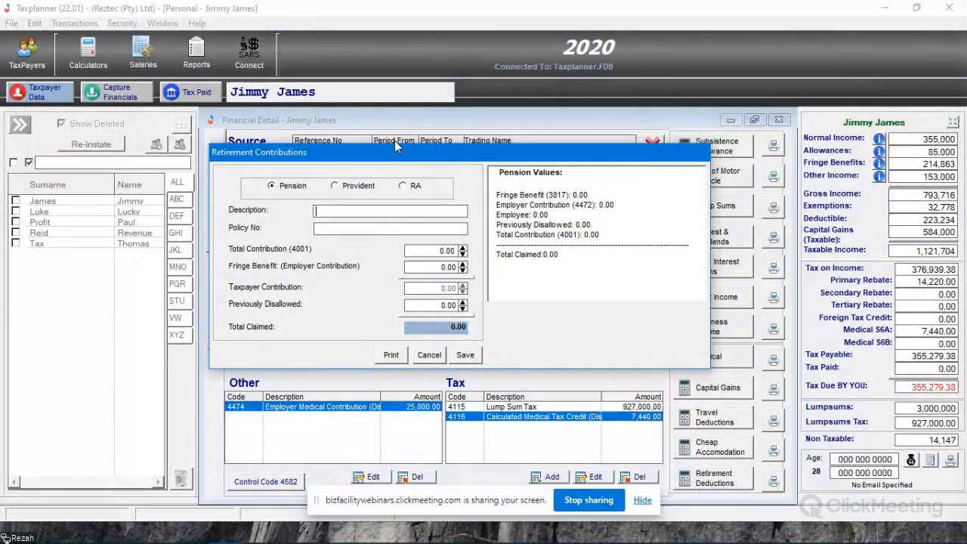
pyautogui.write('Old Mutual')
pyautogui.press('Tab')
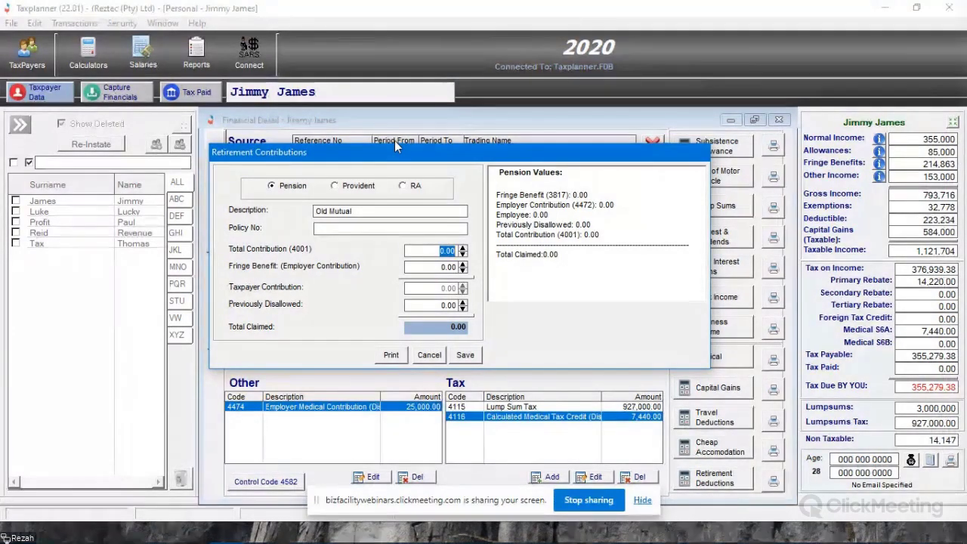
# - Set the pension's total contribution to 15,000 and the employer contribution to 3,000, and save the entry
pyautogui.write('15000')
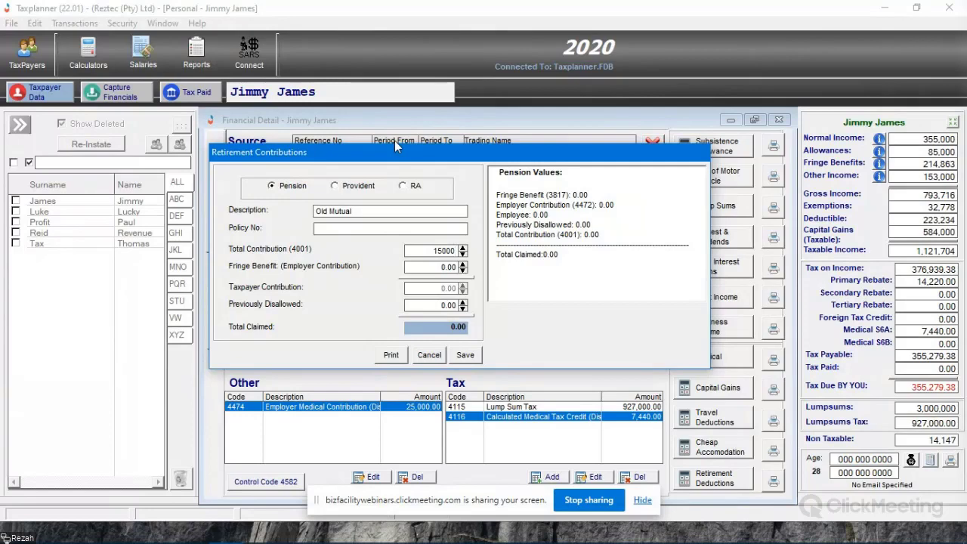
pyautogui.press('Tab')
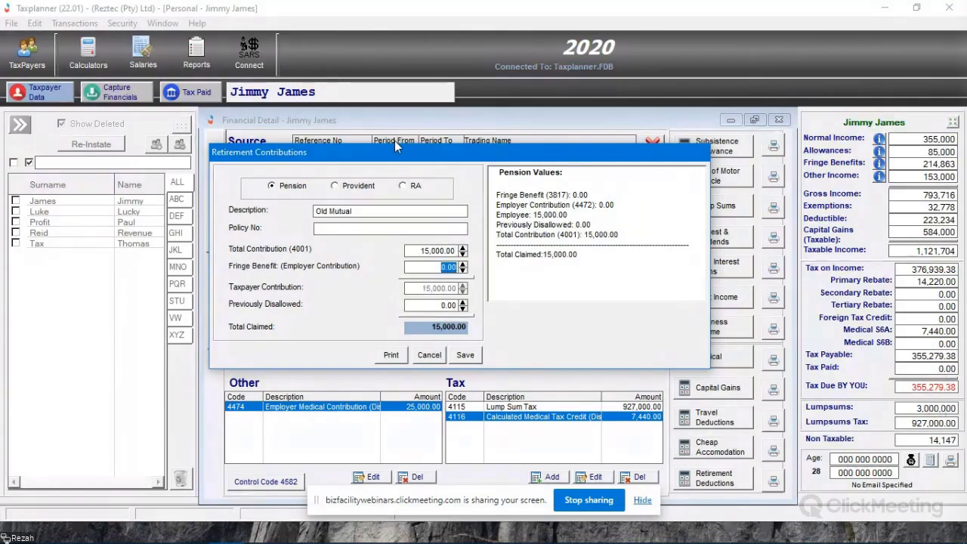
pyautogui.write('30')
pyautogui.press('Tab')
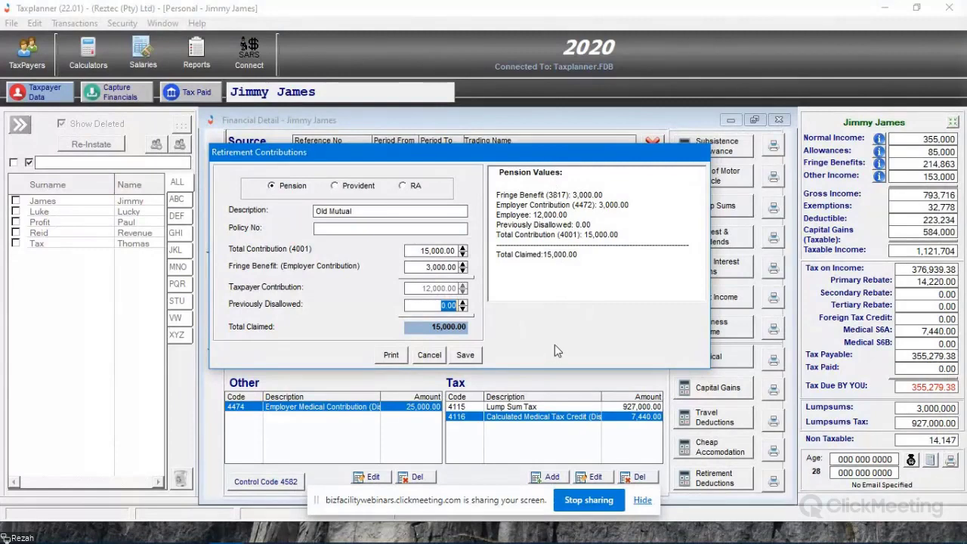
pyautogui.click(471, 356)
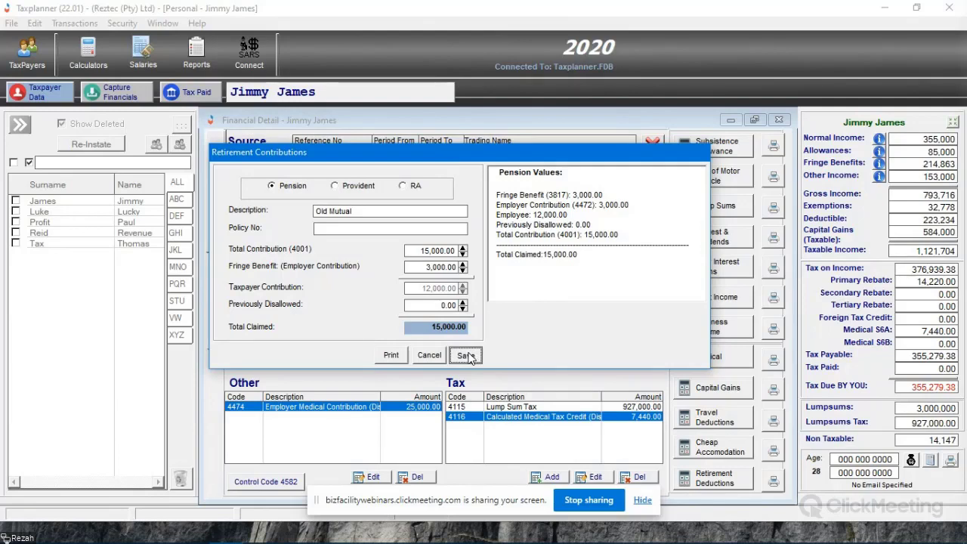
pyautogui.click(467, 356)
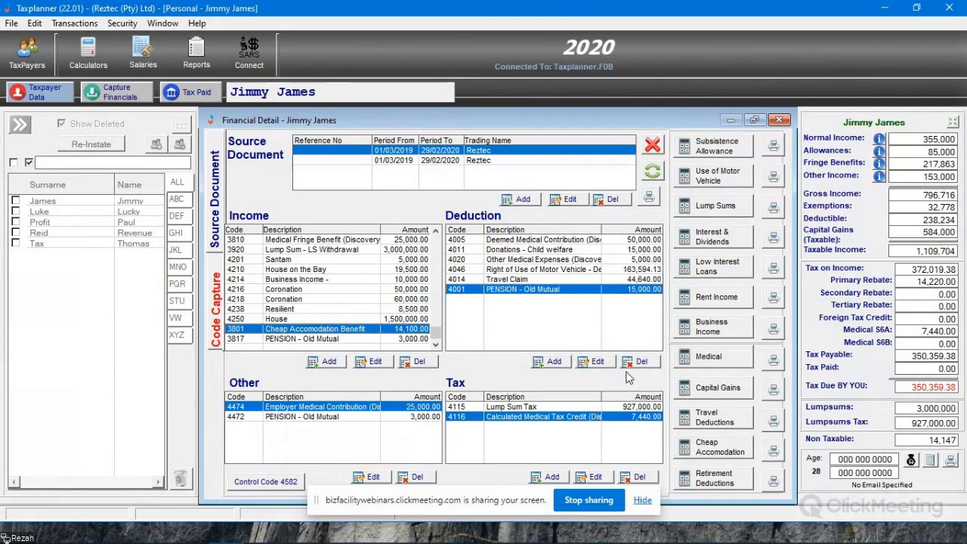
# - Add another retirement contribution of type RA with the description Investec
pyautogui.click(714, 478)
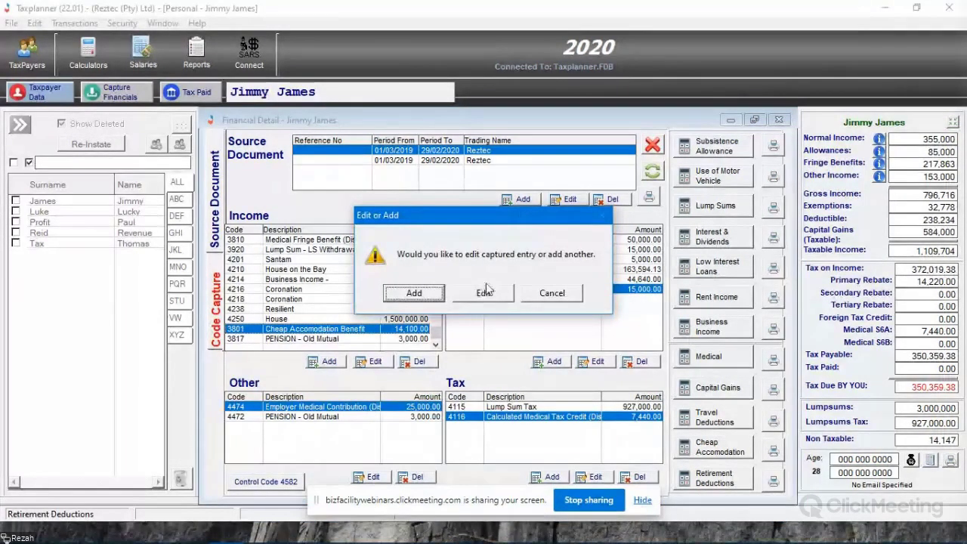
pyautogui.click(408, 294)
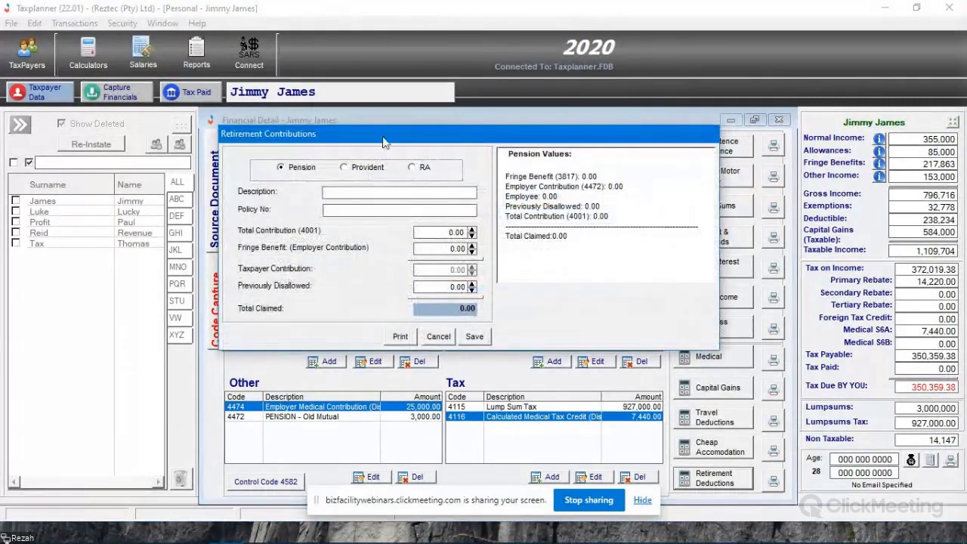
pyautogui.click(422, 168)
pyautogui.click(399, 192)
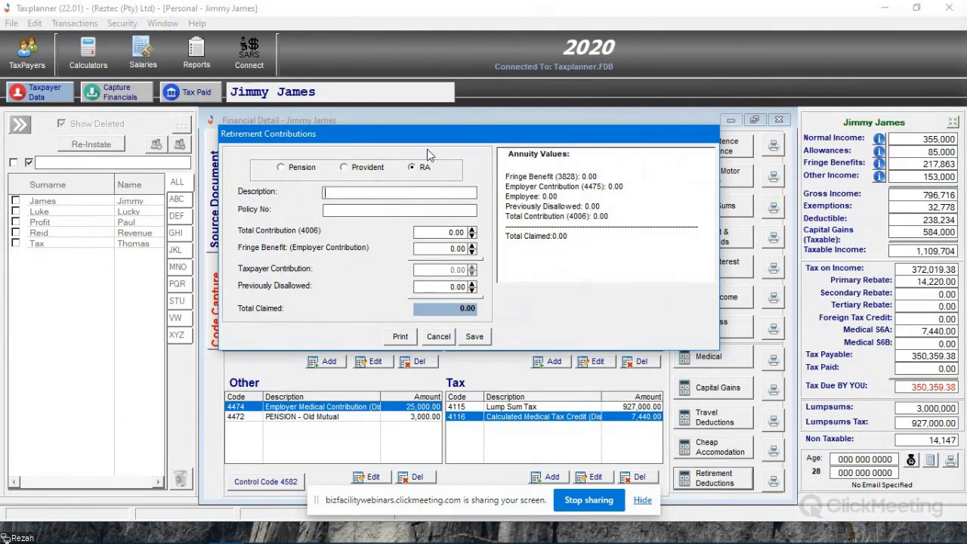
pyautogui.write('Investec')
pyautogui.press('Tab')
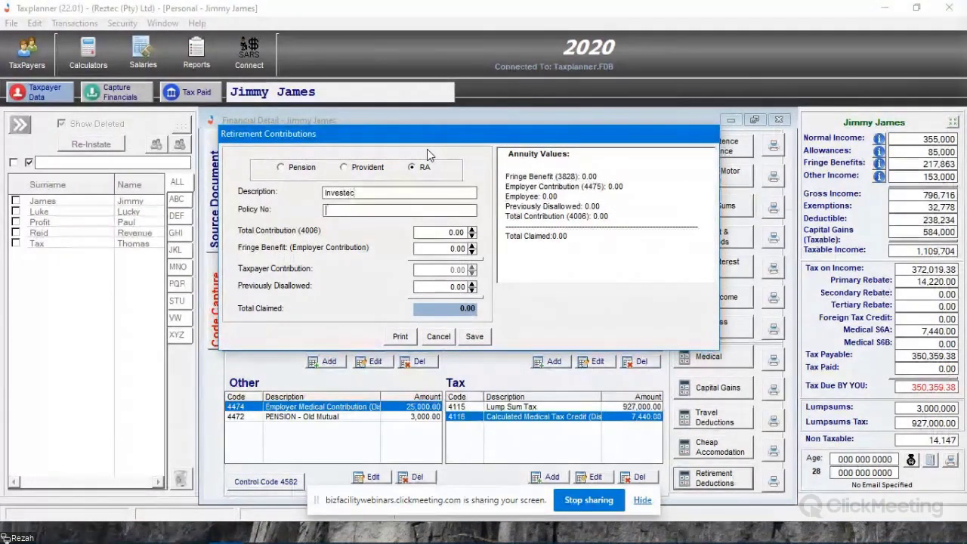
pyautogui.press('Tab')
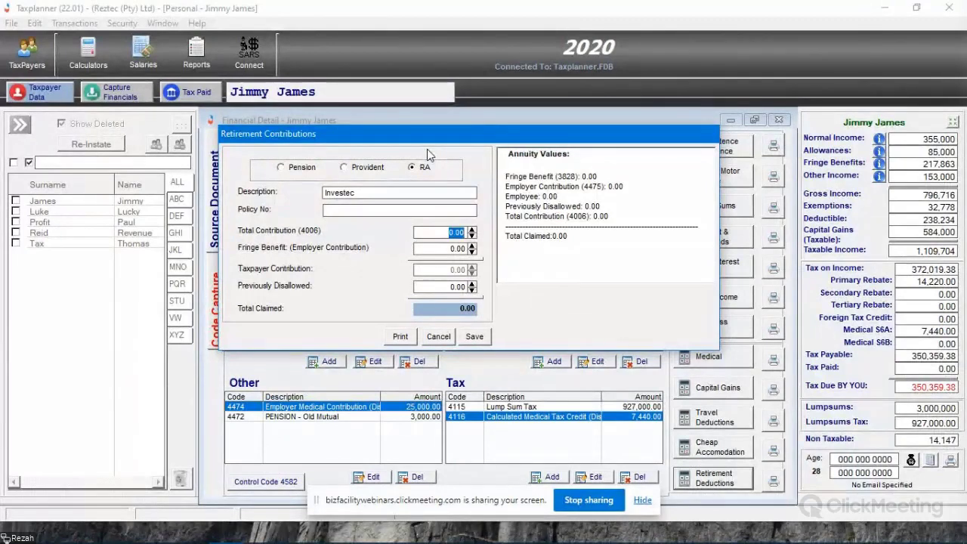
# - Set the retirement annuity's total contribution to 50,000 and its employer contribution to 10,000
pyautogui.write('50,')
pyautogui.write('0000')
pyautogui.press('Tab')
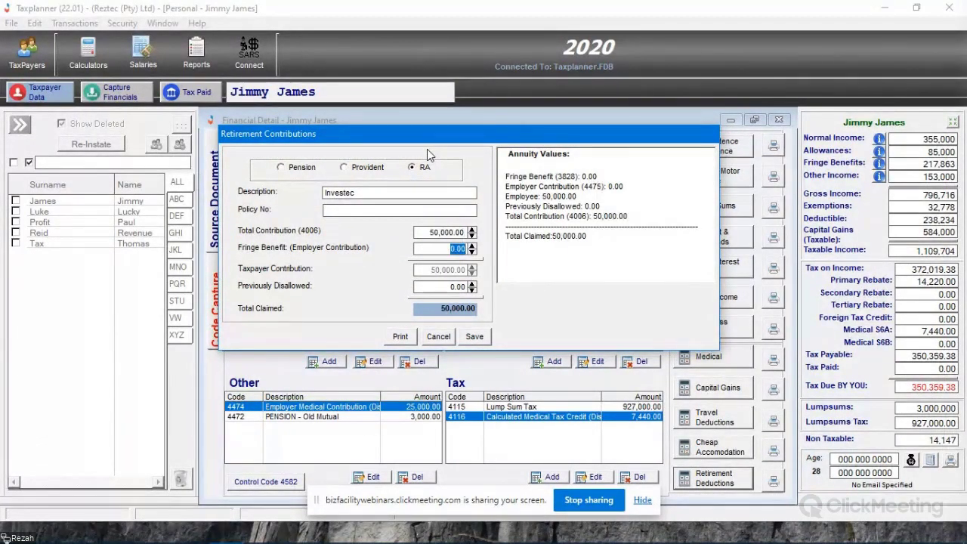
pyautogui.write('10,')
pyautogui.write('0000')
pyautogui.press('Tab')
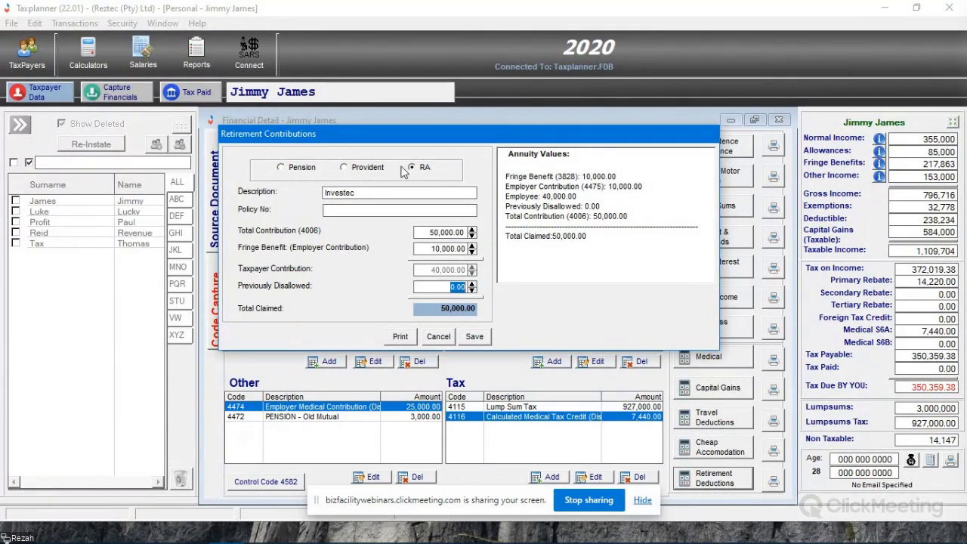
# - Save the Investec retirement annuity contribution and select its entry among the deductions
pyautogui.click(474, 336)
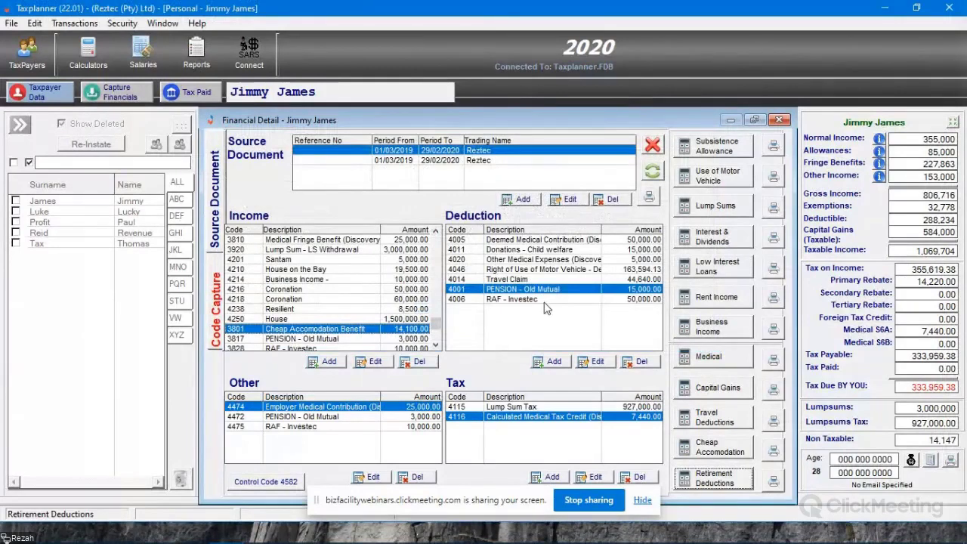
pyautogui.click(549, 300)
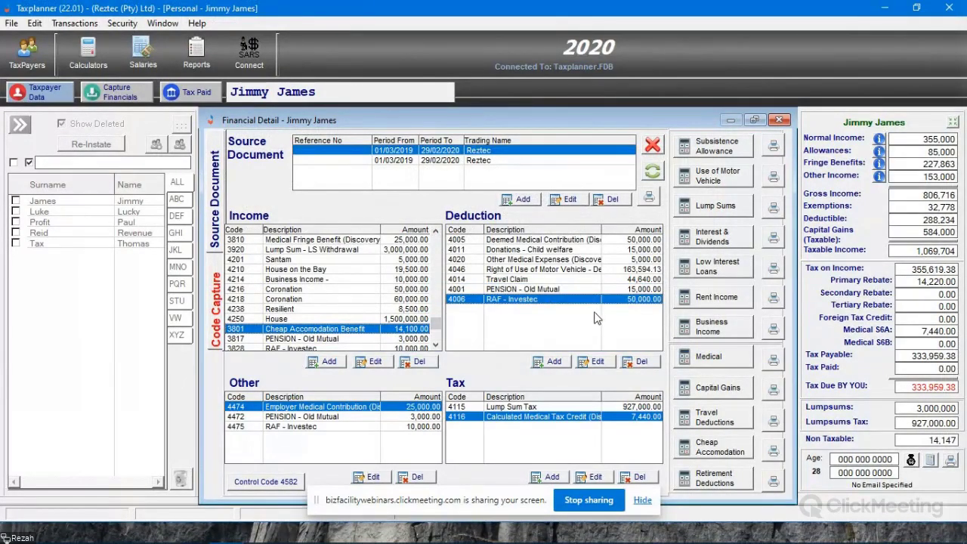
# - Preview the retirement deductions report, review the pension and annuity figures and the claim calculation, and close the preview
pyautogui.click(772, 481)
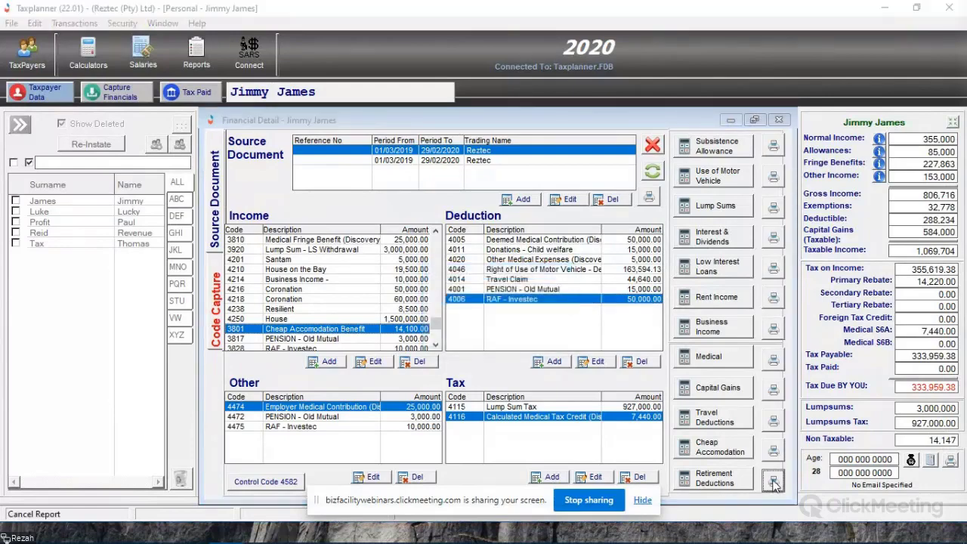
pyautogui.scroll(-3, 511, 330)
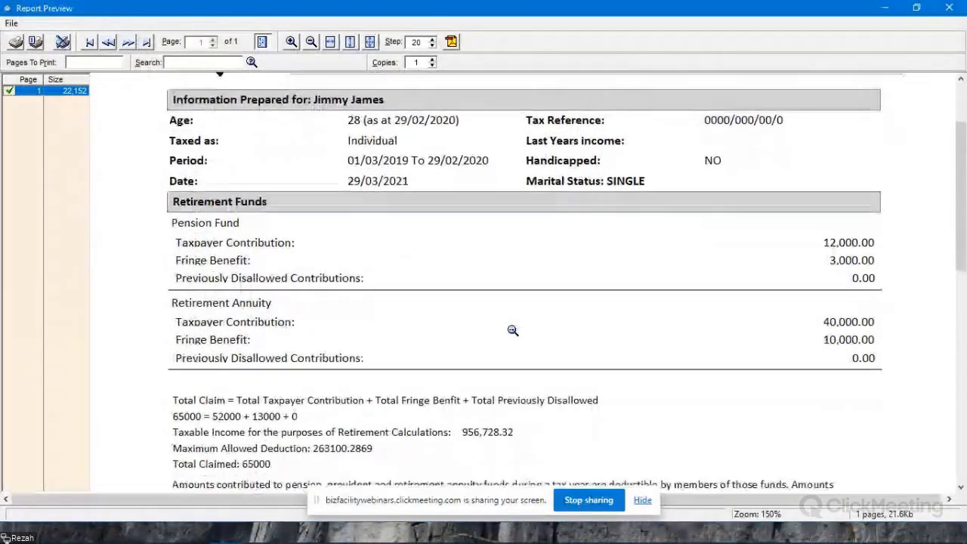
pyautogui.scroll(-2, 512, 330)
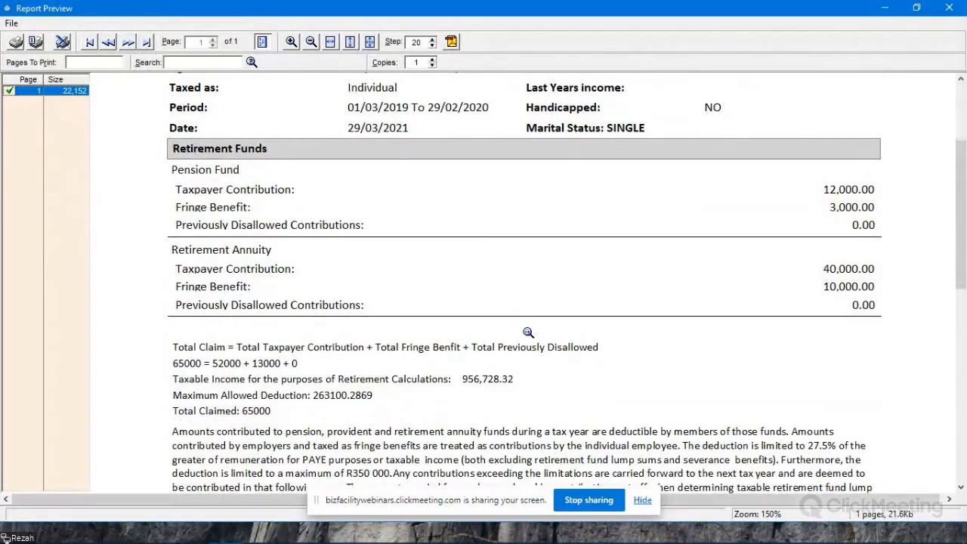
pyautogui.scroll(-2, 528, 332)
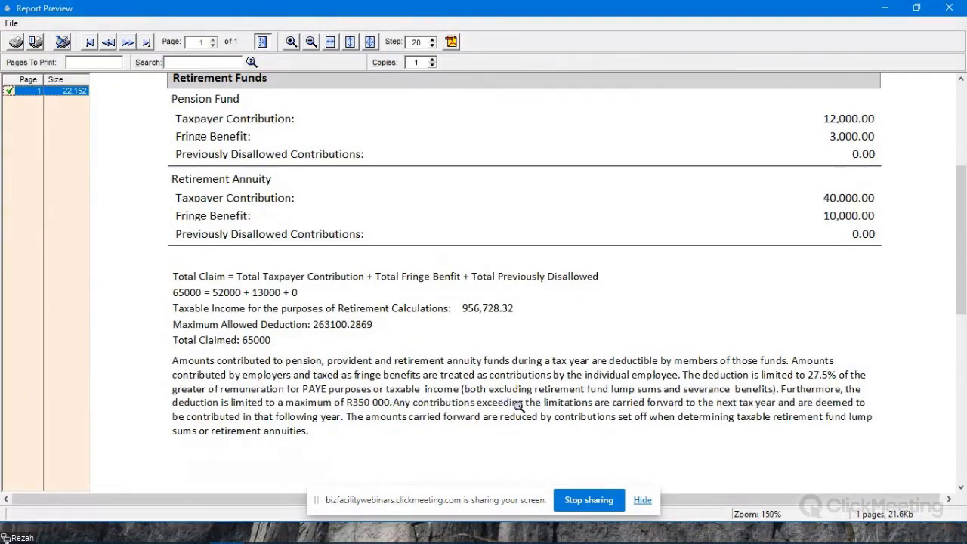
pyautogui.scroll(5, 527, 423)
pyautogui.scroll(2, 529, 427)
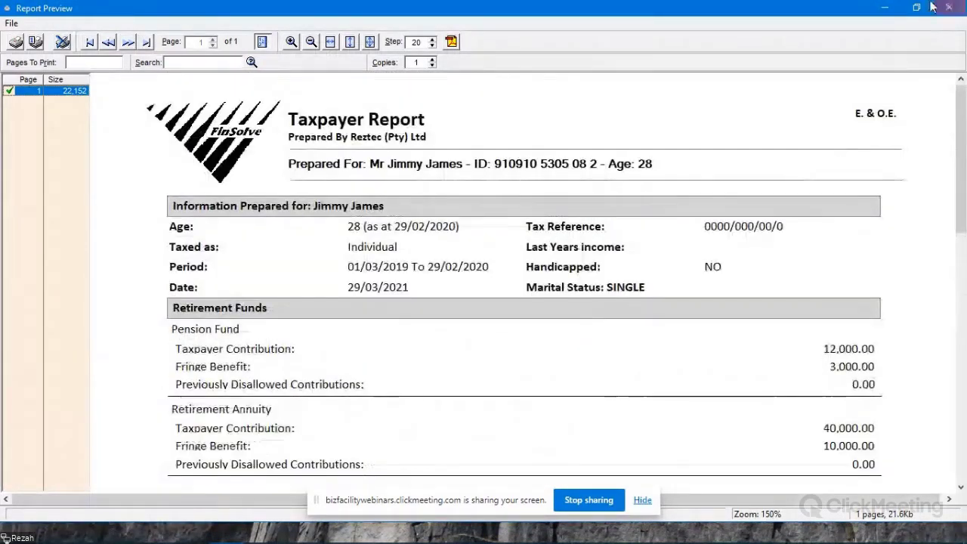
pyautogui.click(948, 7)
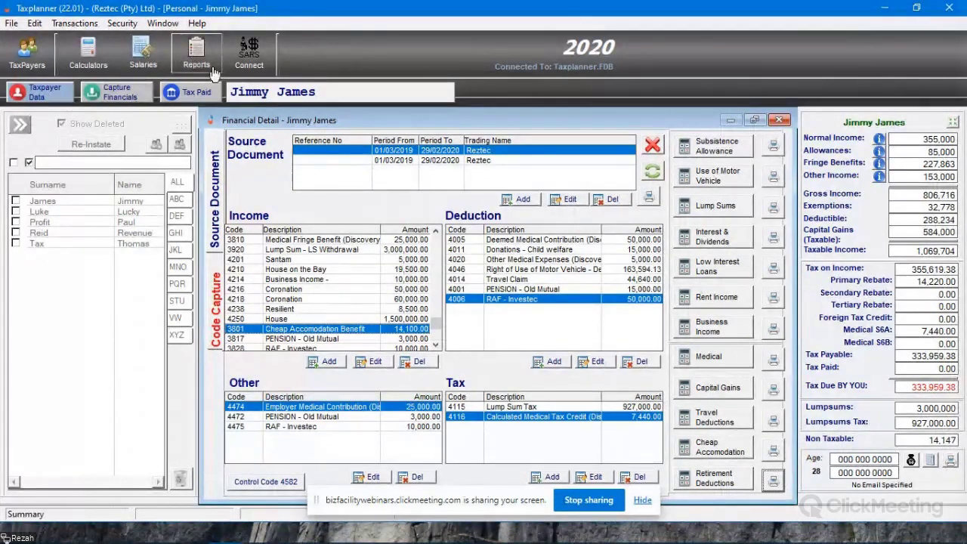
# - Close the taxpayer's financial details and open the list of available reports
pyautogui.click(780, 121)
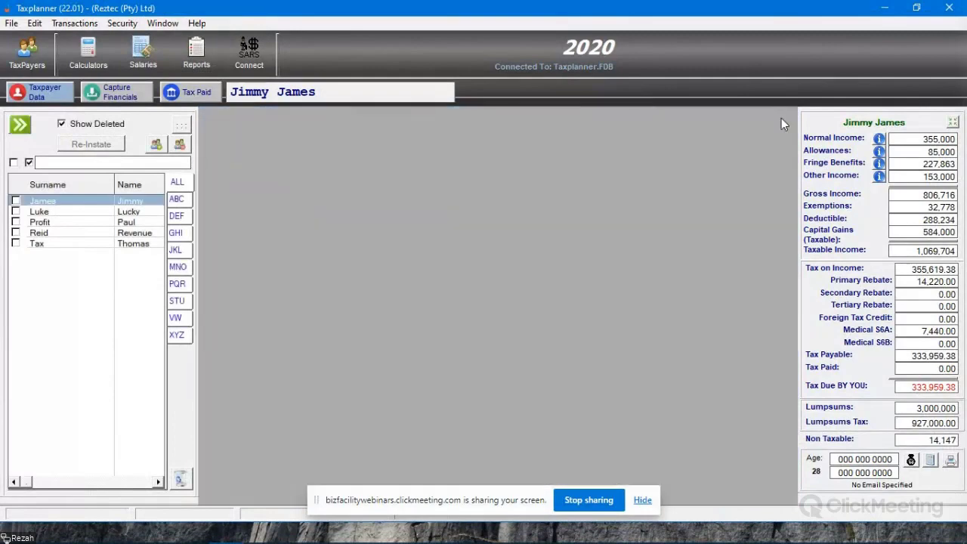
pyautogui.click(190, 60)
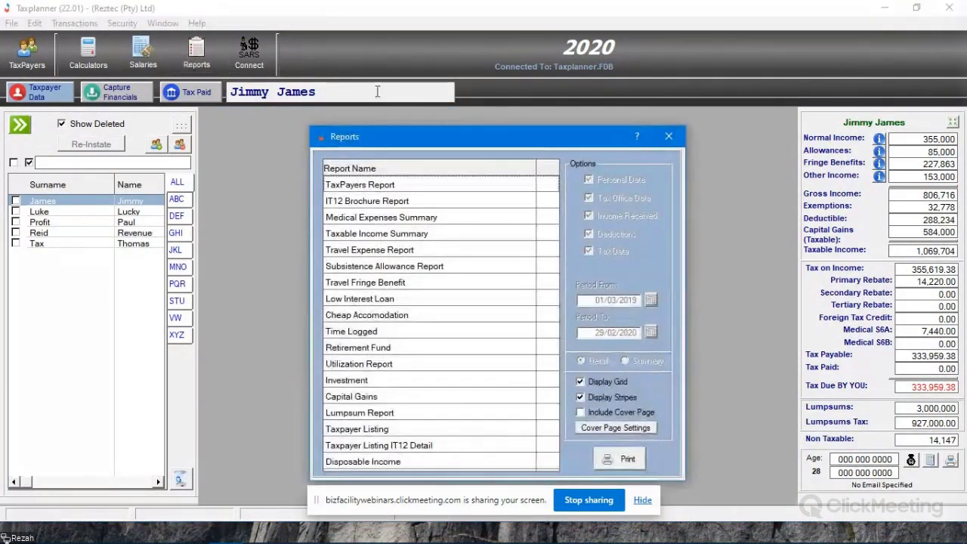
pyautogui.moveTo(472, 136); pyautogui.dragTo(546, 125)
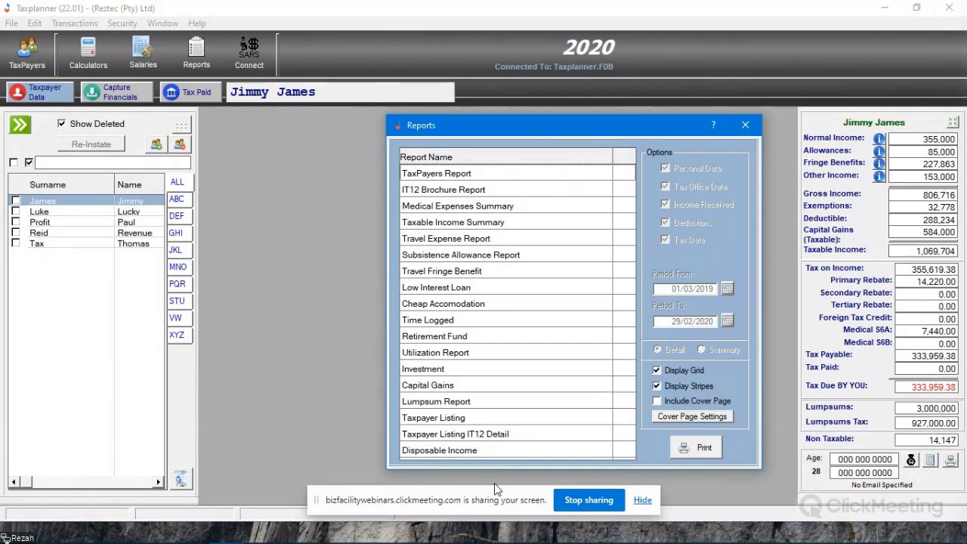
# - Preview the detailed TaxPayers Report and review the income, allowances, fringe benefits and other receipts on page 1
pyautogui.click(507, 178)
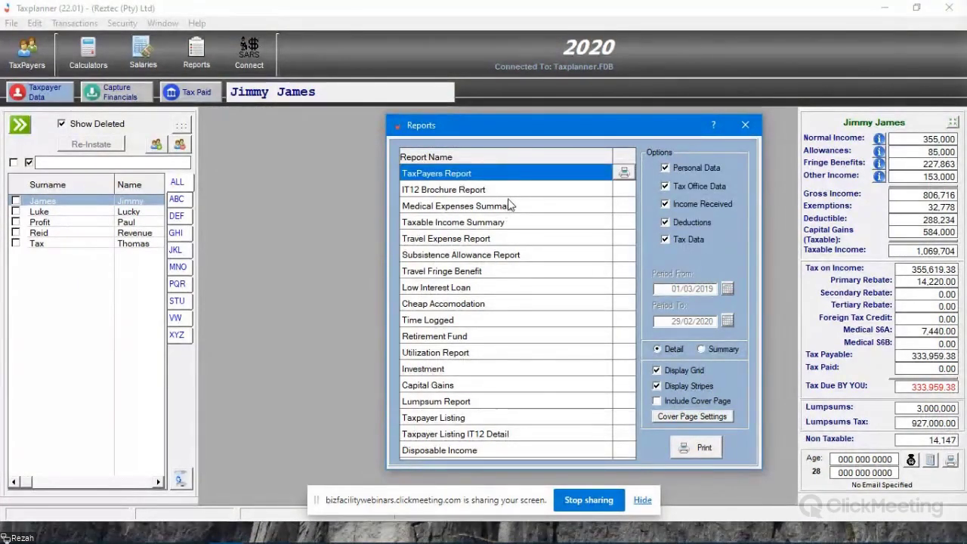
pyautogui.click(624, 174)
pyautogui.scroll(-3, 601, 220)
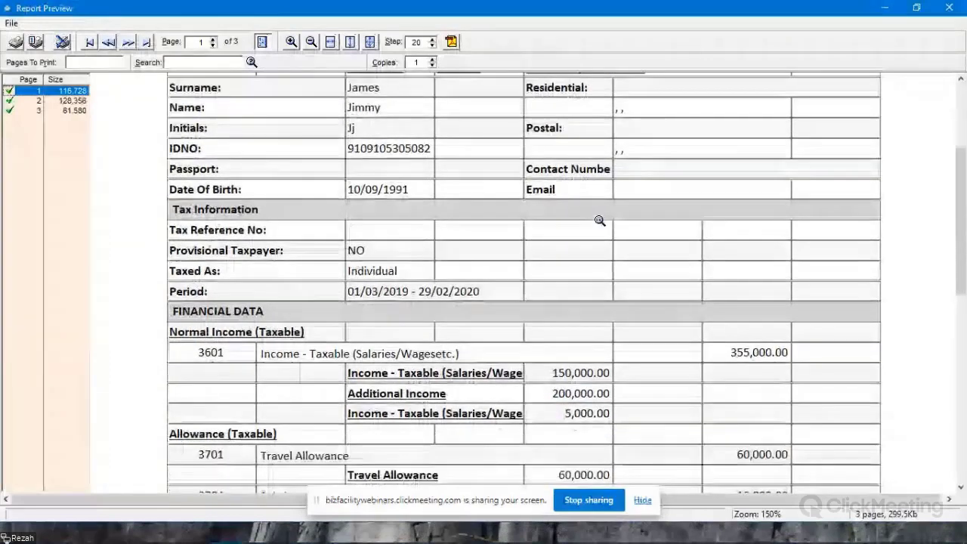
pyautogui.scroll(-4, 599, 220)
pyautogui.scroll(-1, 600, 238)
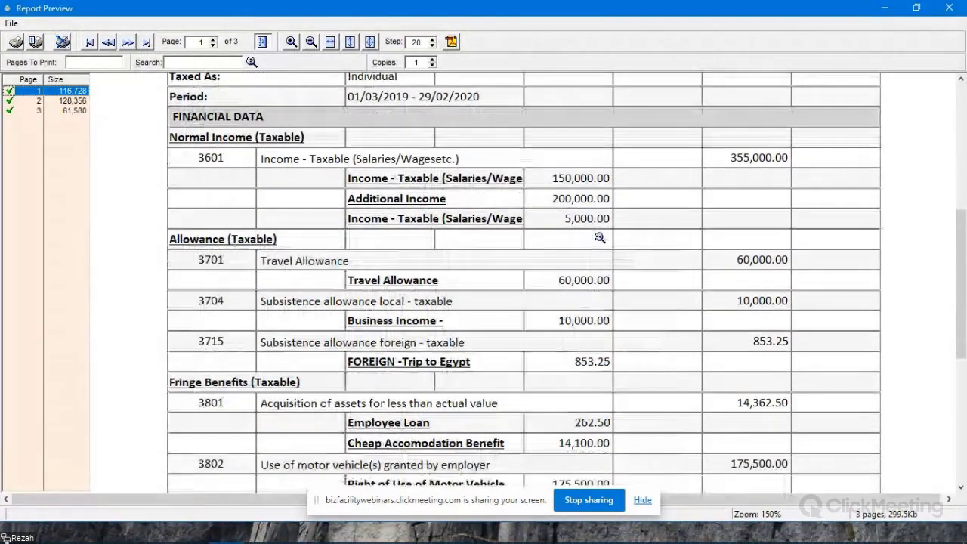
pyautogui.scroll(-3, 540, 239)
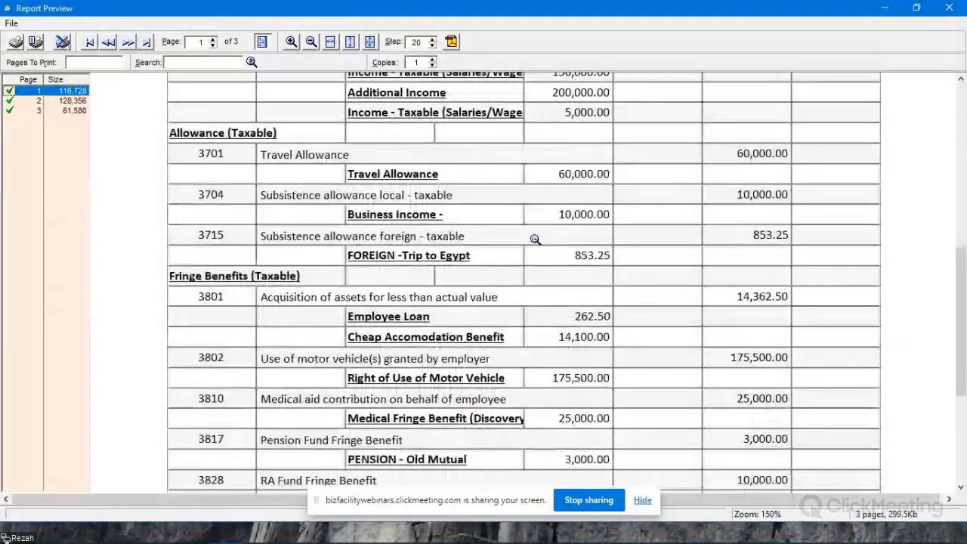
pyautogui.scroll(-7, 534, 240)
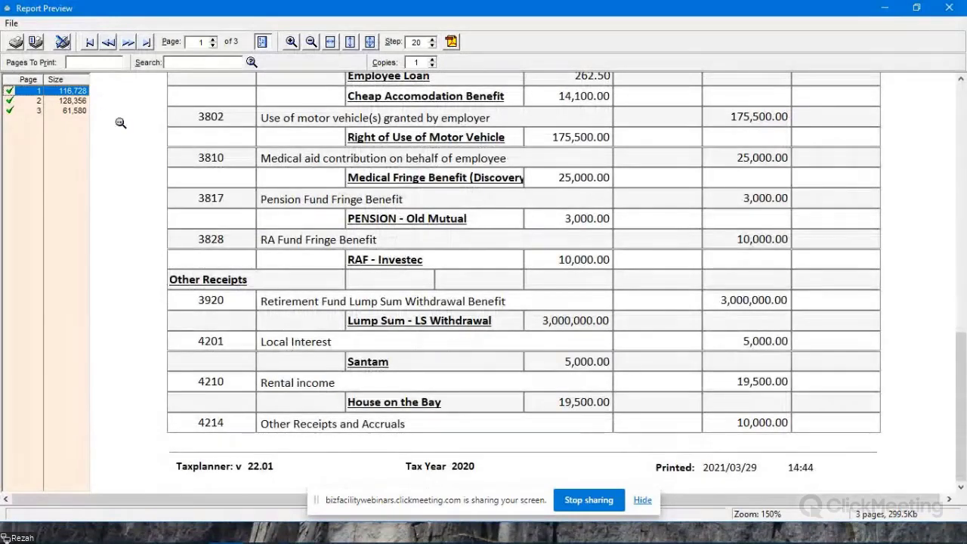
# - Examine the non-taxable income, deductions and retirement contributions on page 2 of the TaxPayers Report
pyautogui.click(74, 100)
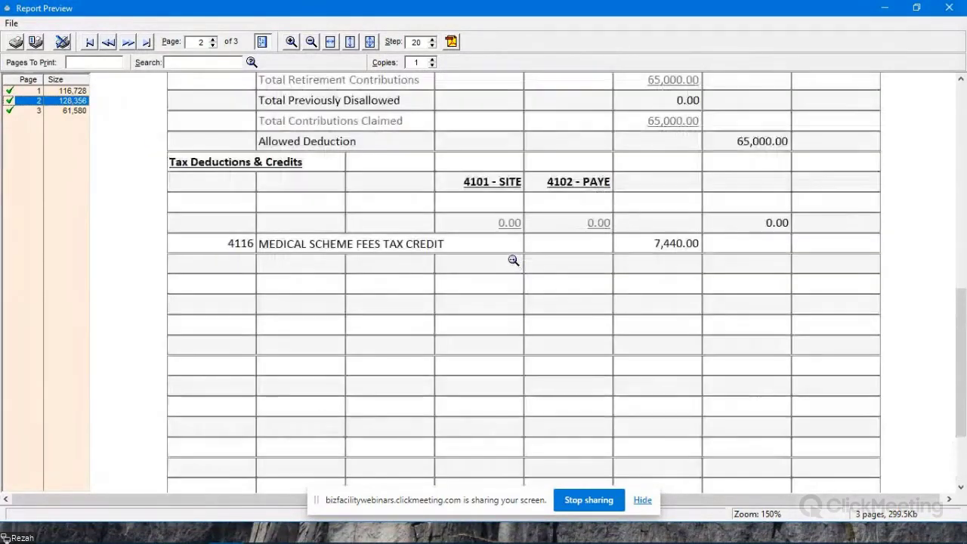
pyautogui.scroll(10, 510, 257)
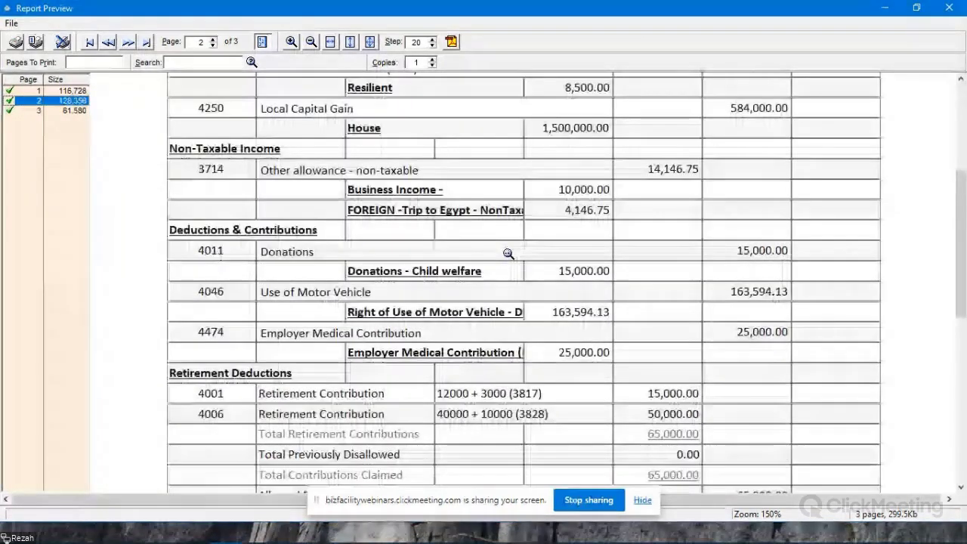
pyautogui.scroll(3, 498, 246)
# - Examine the tax computation on page 3 of the TaxPayers Report, from gross income to tax due, and close the preview
pyautogui.click(69, 112)
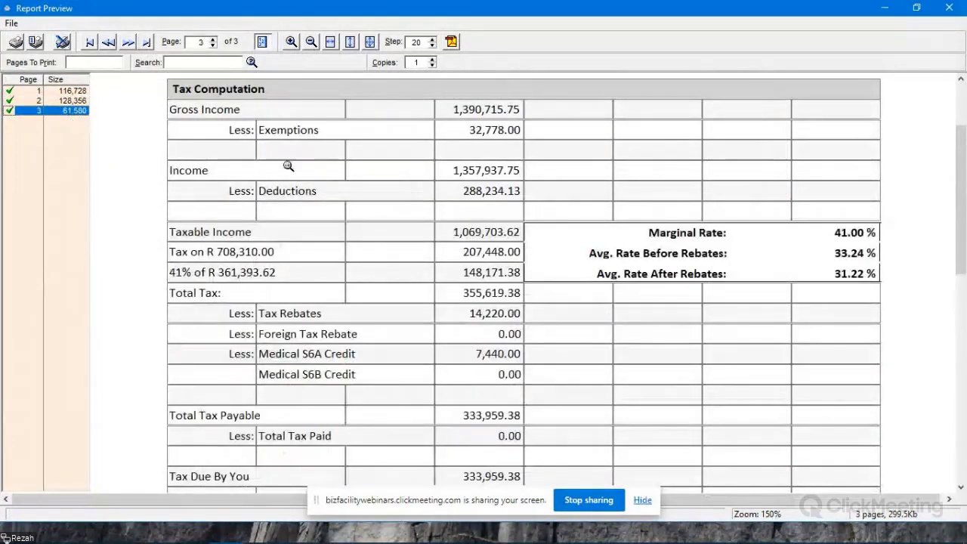
pyautogui.scroll(-1, 501, 210)
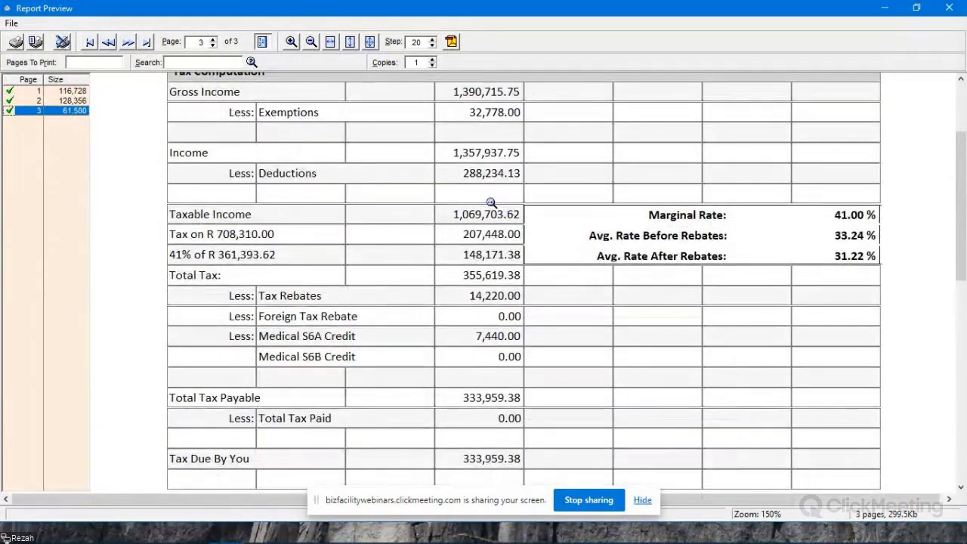
pyautogui.scroll(2, 491, 203)
pyautogui.scroll(-2, 570, 291)
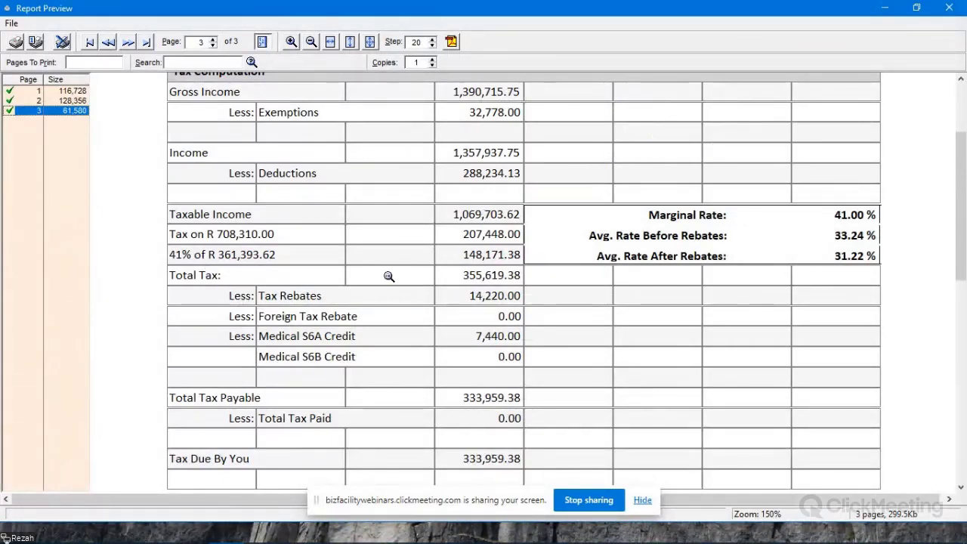
pyautogui.scroll(-3, 388, 277)
pyautogui.scroll(-3, 356, 280)
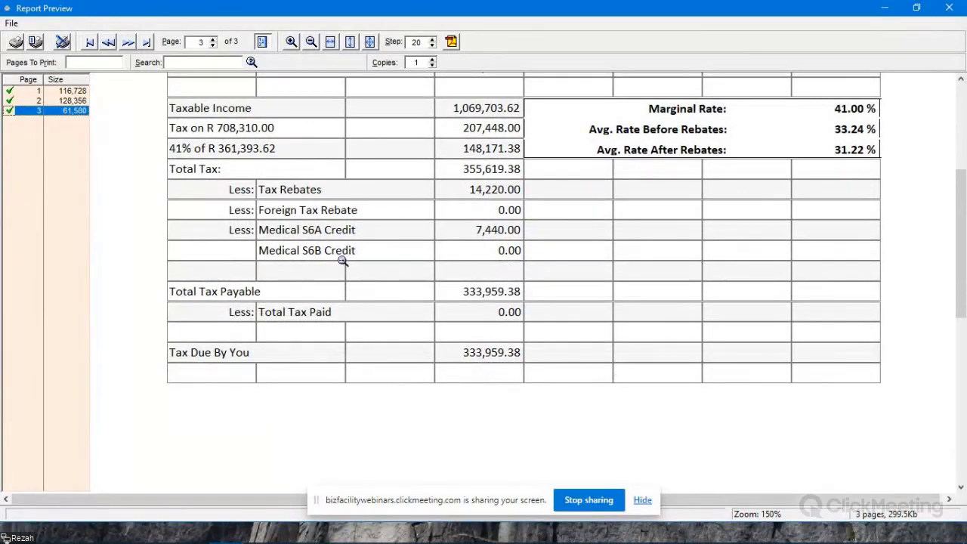
pyautogui.scroll(-5, 538, 312)
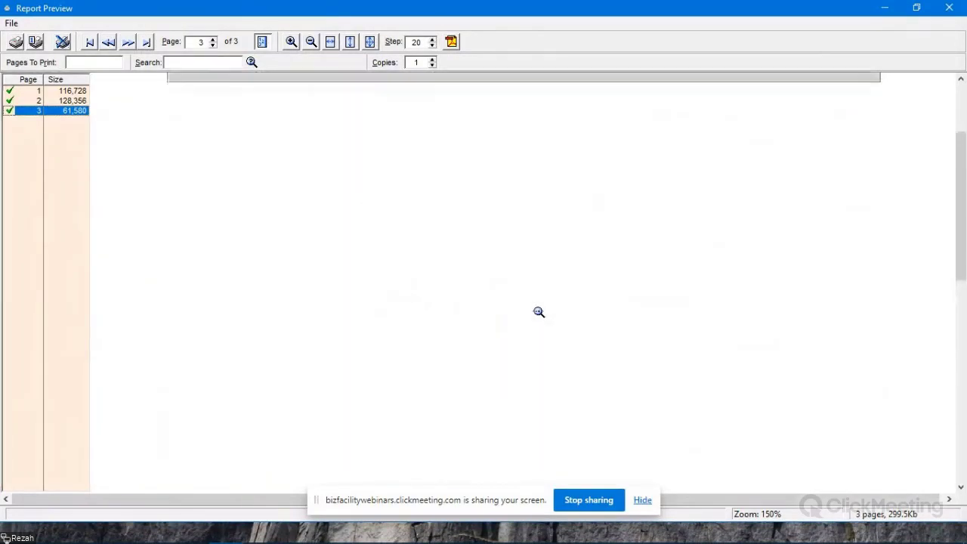
pyautogui.scroll(10, 538, 312)
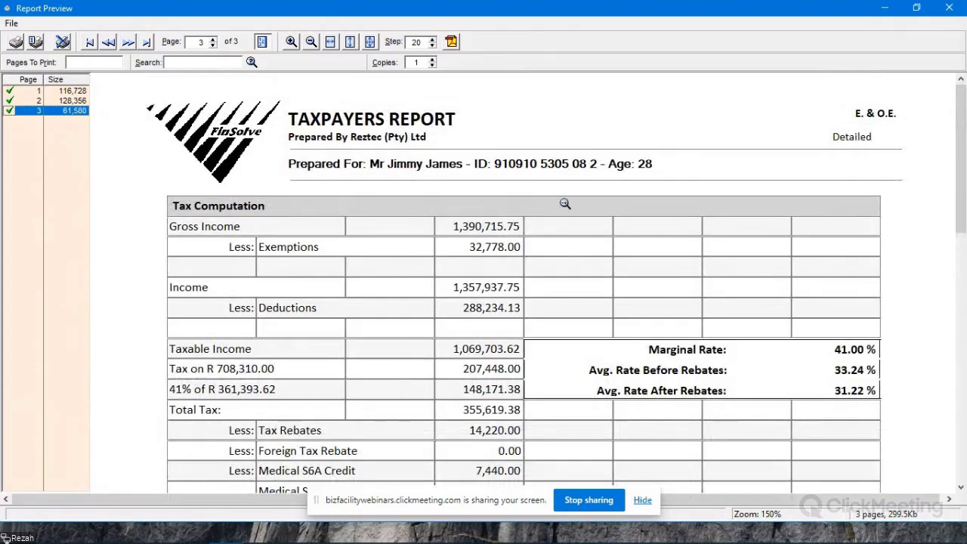
pyautogui.click(950, 9)
# - Open the report cover page settings and preview the Design 1 cover page, checking its headings, disclaimer and contact details
pyautogui.moveTo(548, 126); pyautogui.dragTo(438, 120)
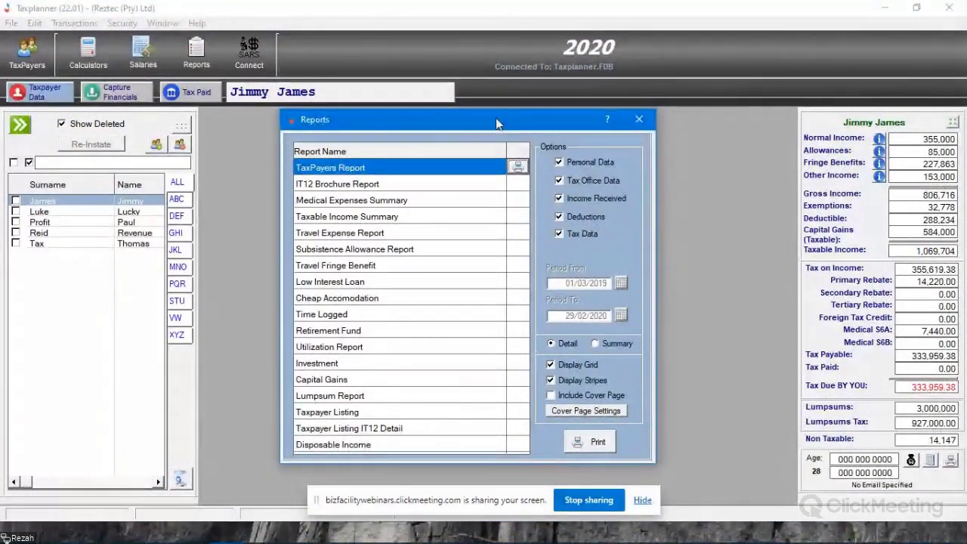
pyautogui.moveTo(497, 123); pyautogui.dragTo(525, 121)
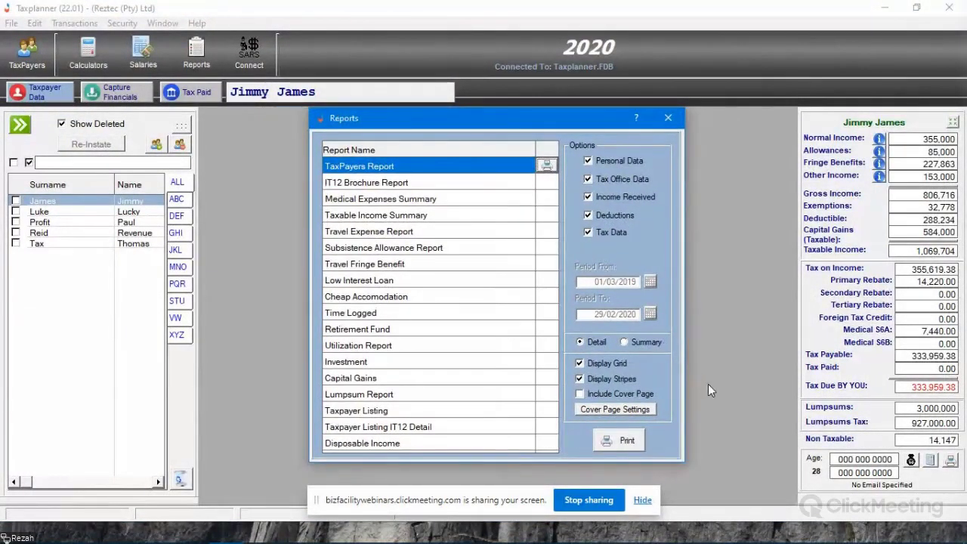
pyautogui.click(620, 409)
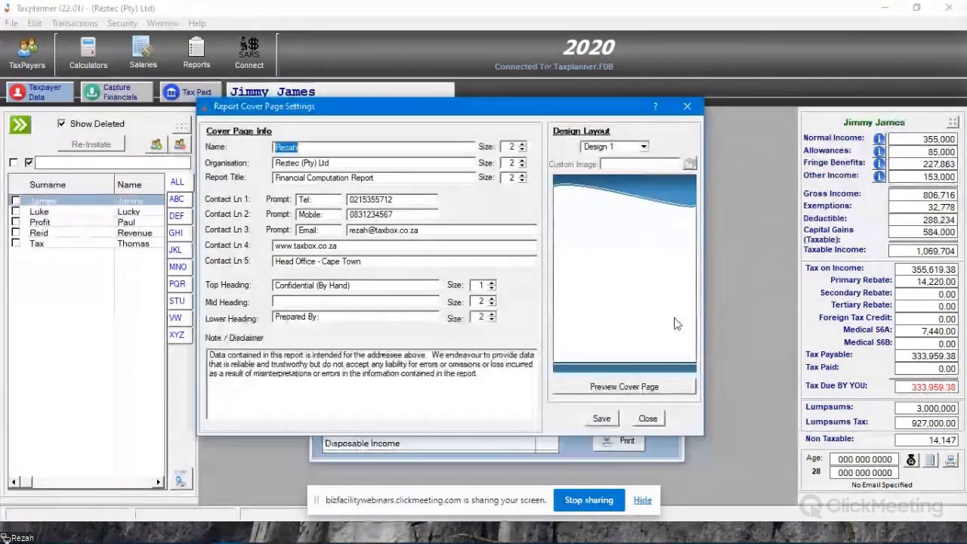
pyautogui.click(639, 393)
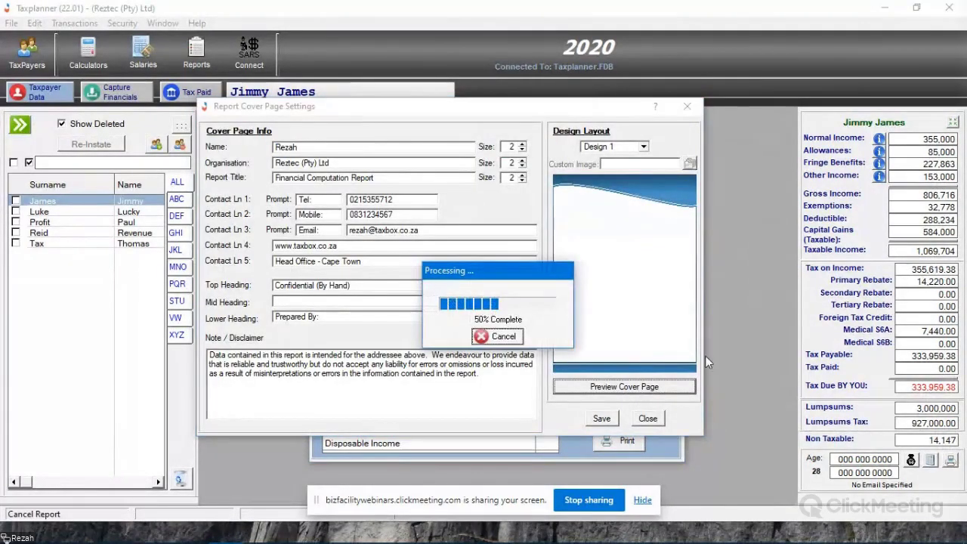
pyautogui.scroll(-2, 453, 315)
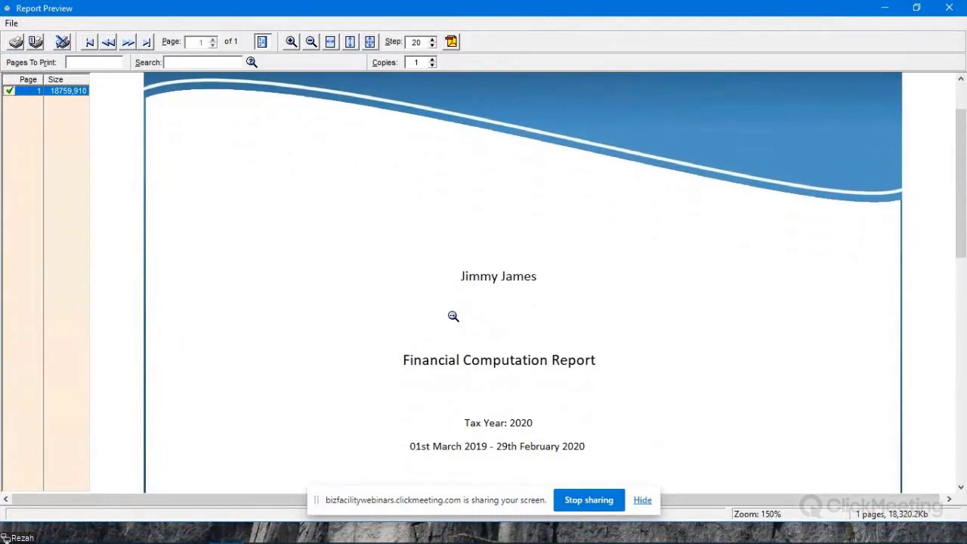
pyautogui.scroll(2, 453, 316)
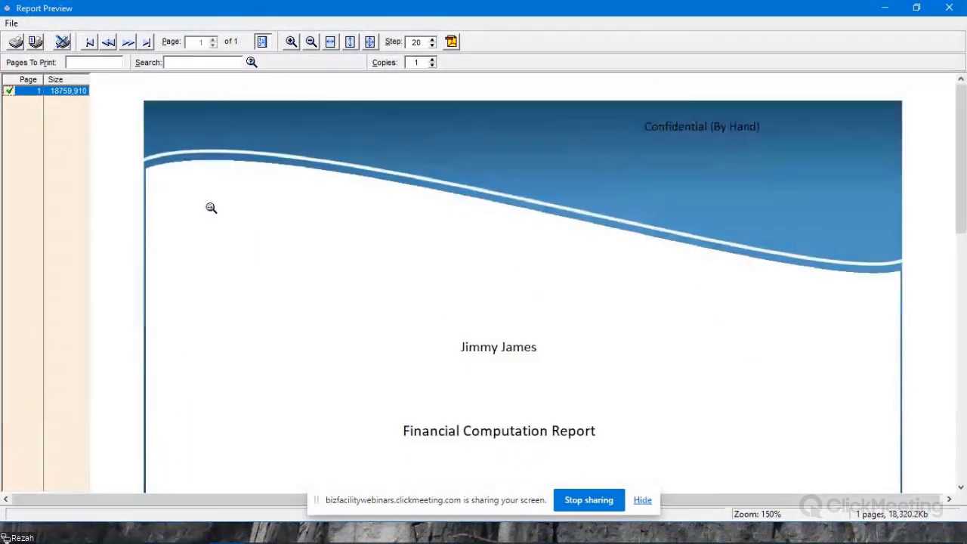
pyautogui.scroll(-1, 612, 212)
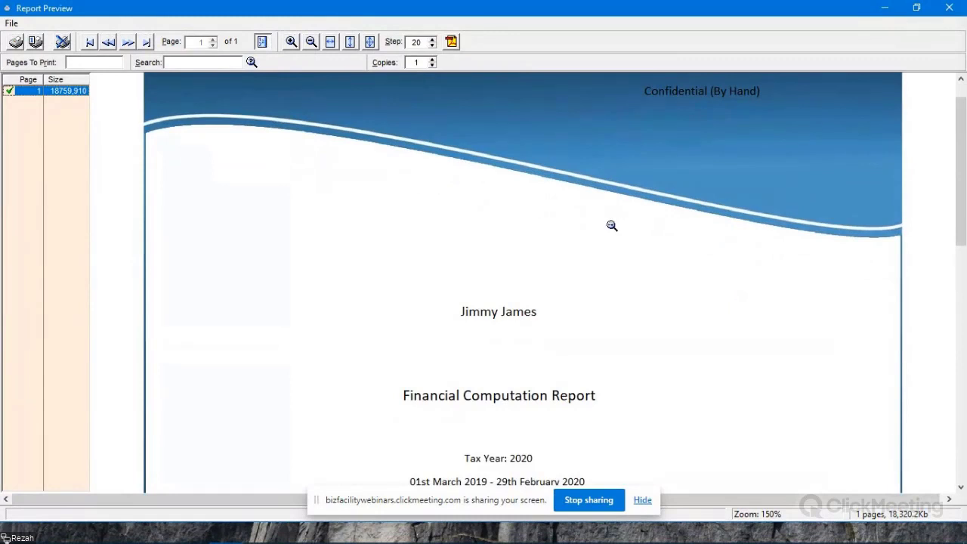
pyautogui.scroll(-15, 612, 225)
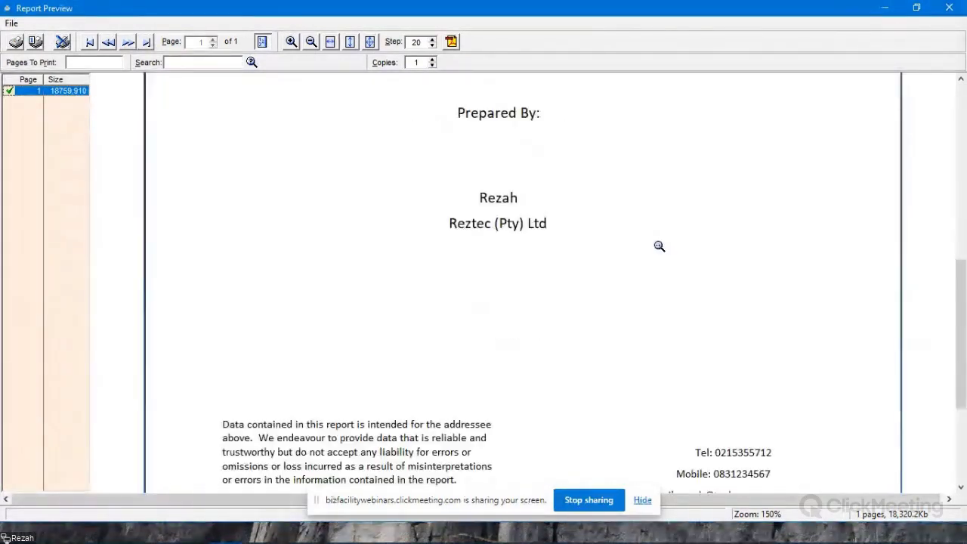
pyautogui.scroll(-2, 665, 243)
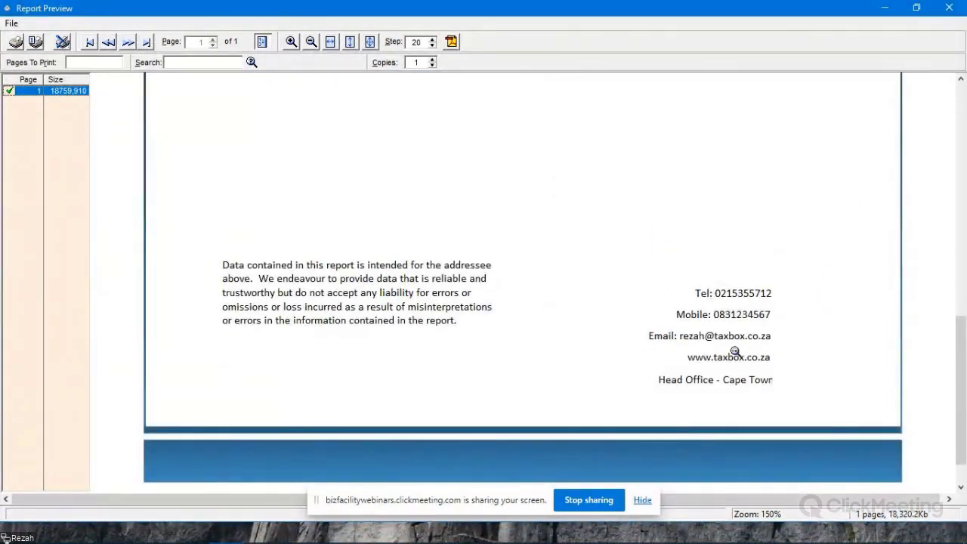
pyautogui.scroll(12, 793, 334)
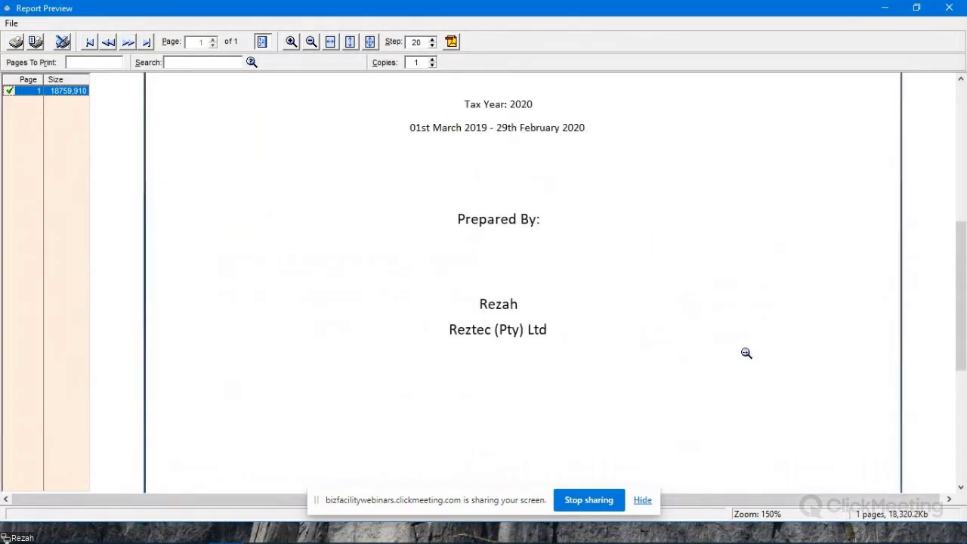
pyautogui.scroll(6, 736, 349)
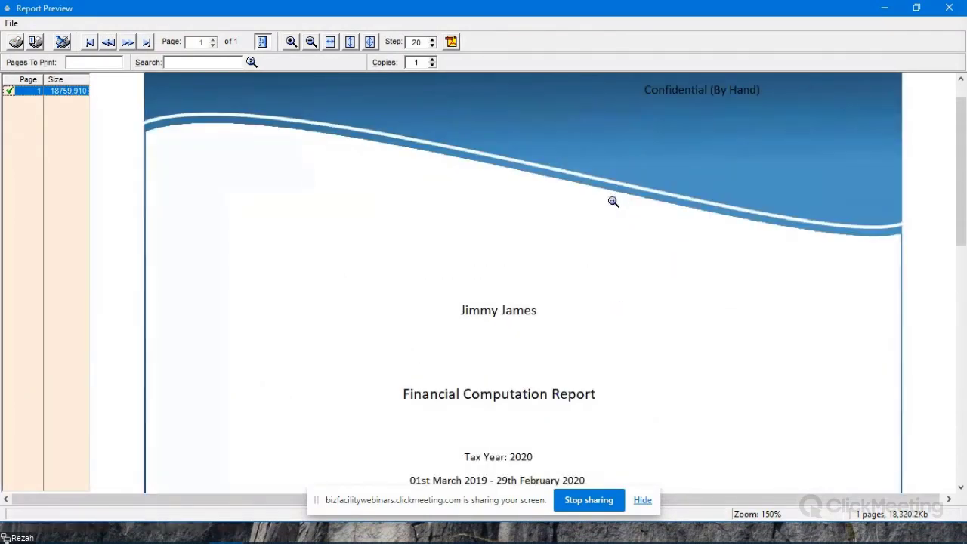
# - Preview the Design 1 cover page again and examine its top heading, report title, tax period, preparer details, disclaimer and contact lines
pyautogui.press('Escape')
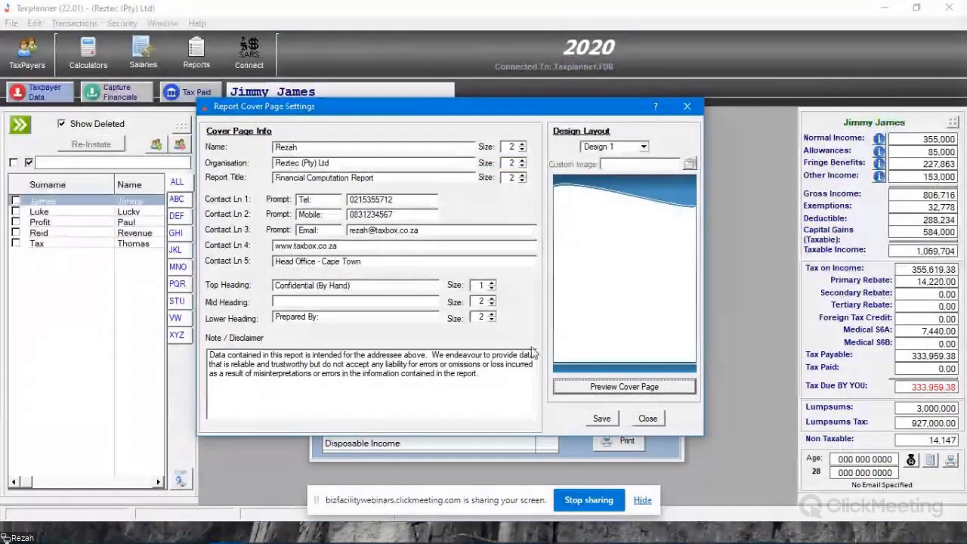
pyautogui.click(640, 388)
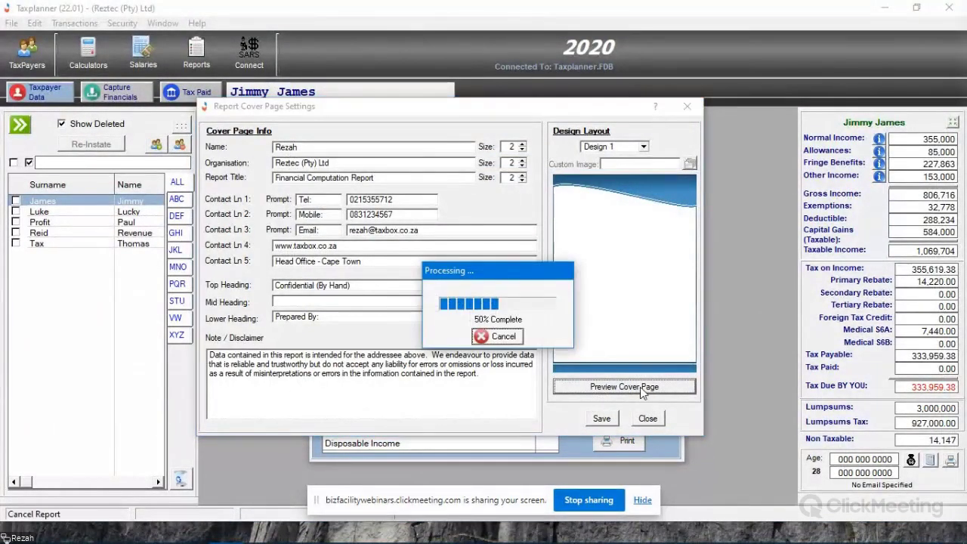
pyautogui.scroll(-4, 461, 241)
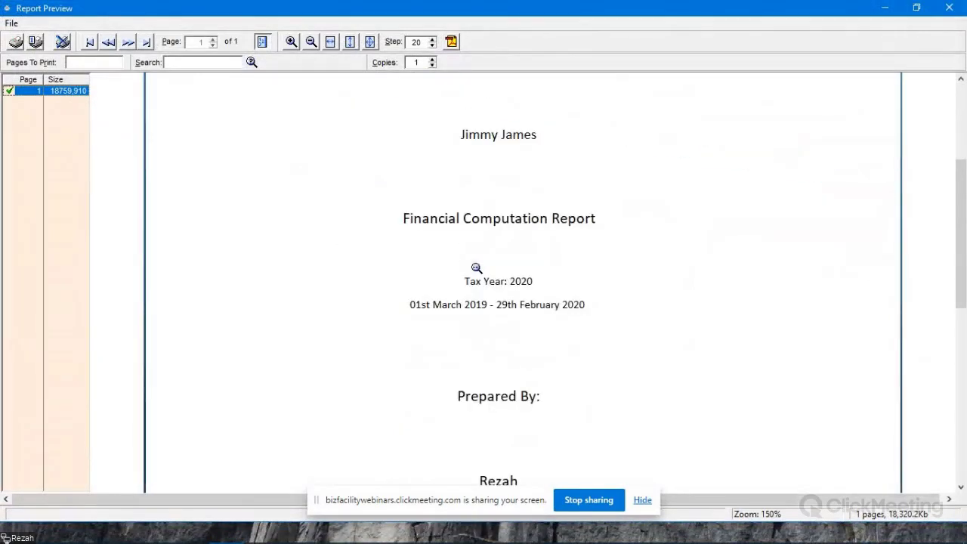
pyautogui.scroll(4, 476, 268)
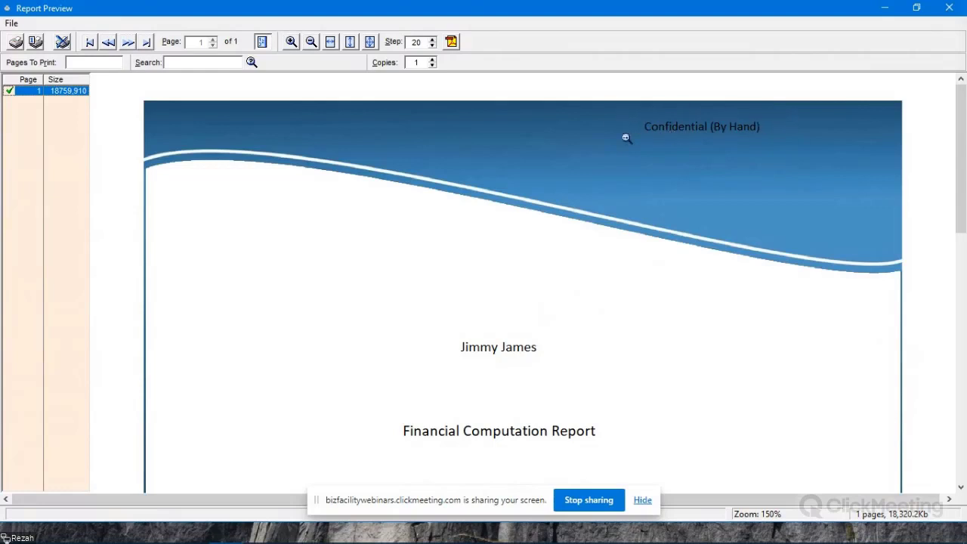
pyautogui.scroll(-5, 584, 352)
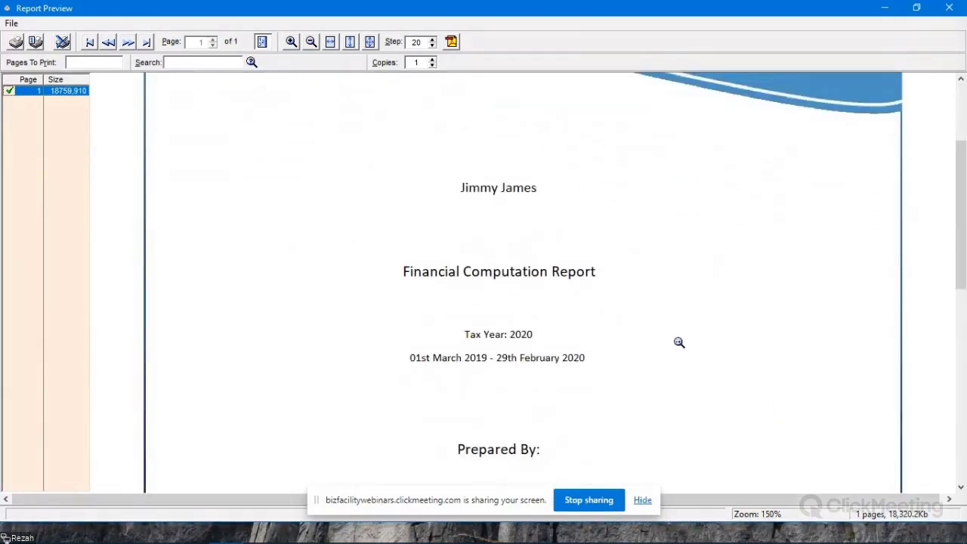
pyautogui.scroll(-7, 664, 343)
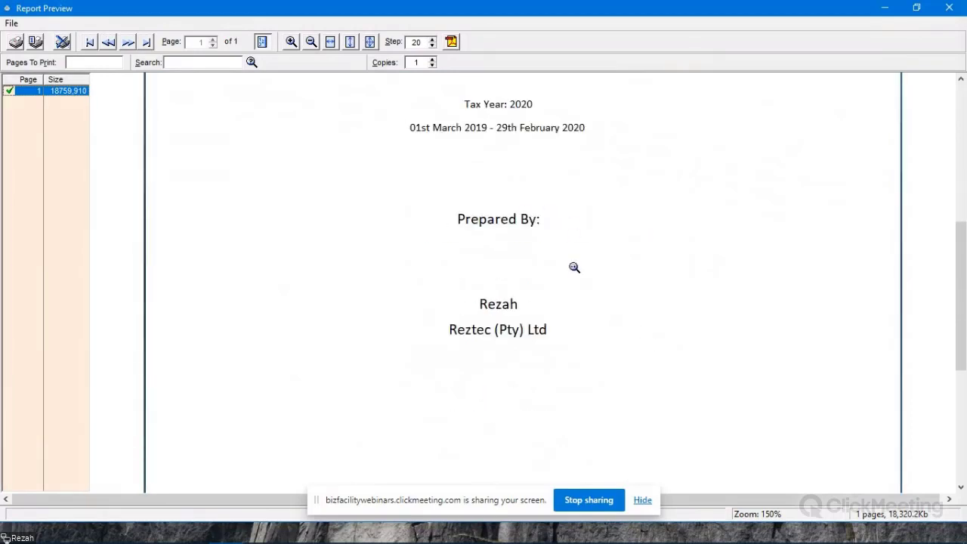
pyautogui.scroll(-3, 703, 377)
pyautogui.scroll(-1, 696, 373)
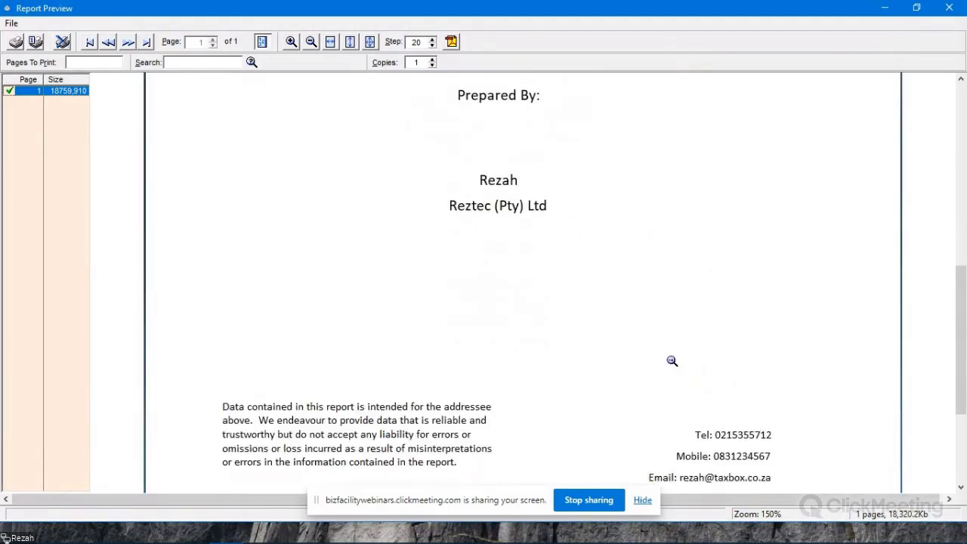
pyautogui.press('Escape')
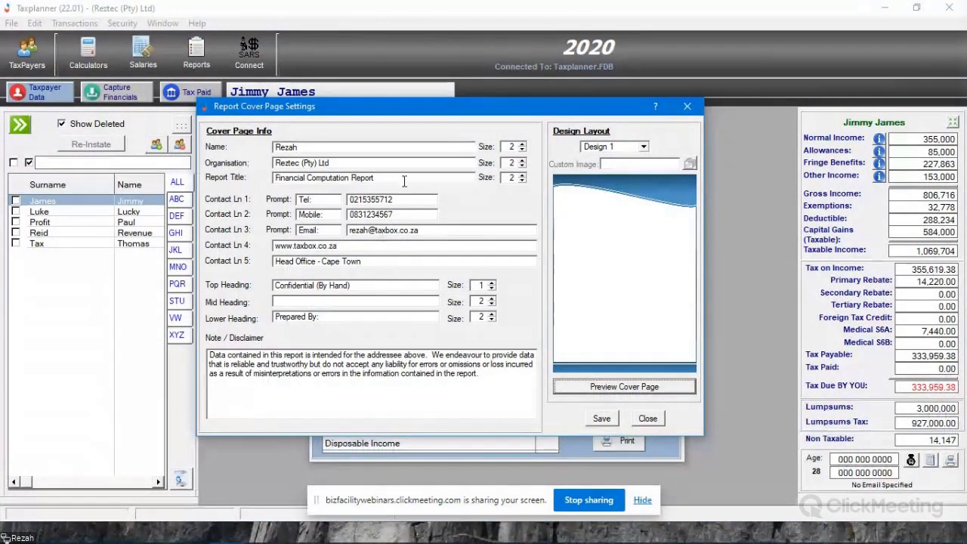
# - Look through the Design 2, Design 3, Design 4 and Custom cover layouts, return to Design 1 and close the cover page settings without saving
pyautogui.click(643, 148)
pyautogui.click(639, 166)
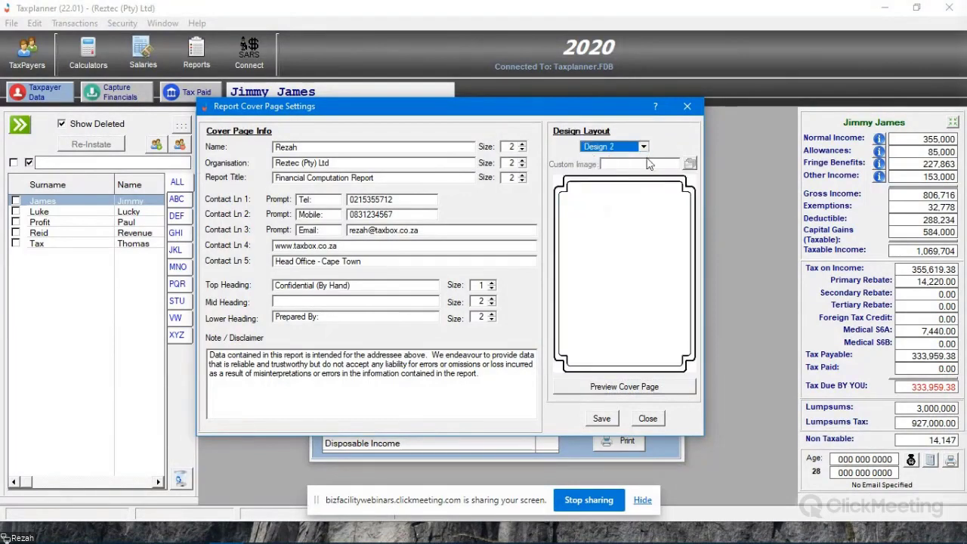
pyautogui.click(643, 147)
pyautogui.click(636, 177)
pyautogui.click(643, 146)
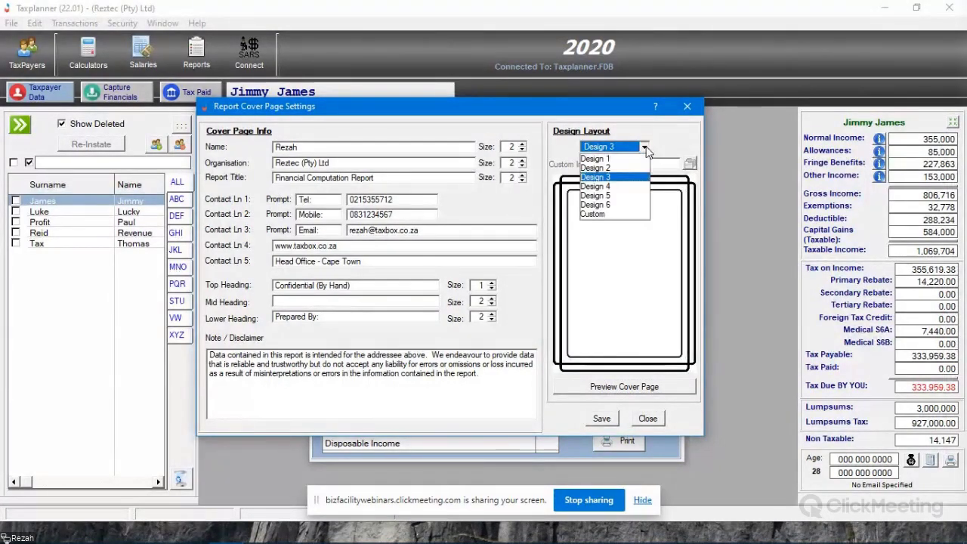
pyautogui.click(597, 186)
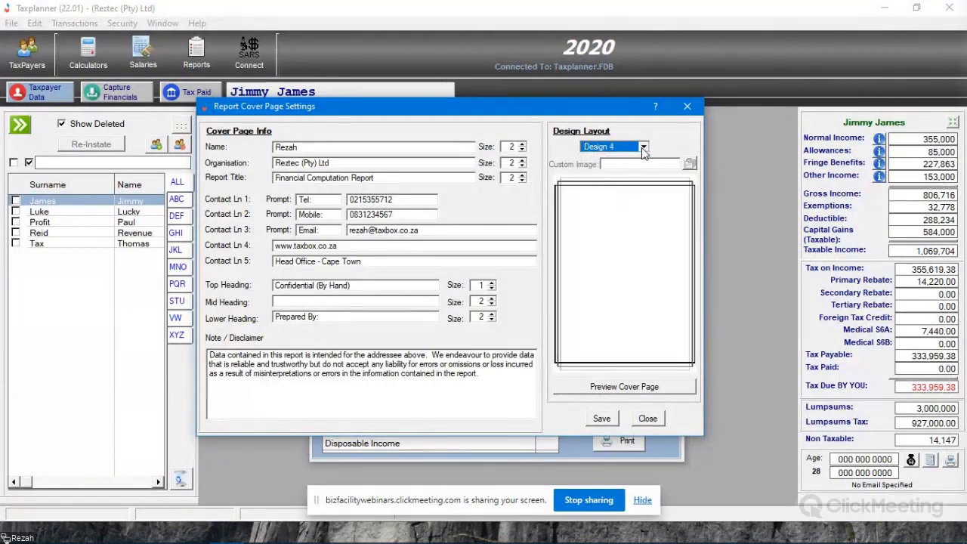
pyautogui.click(644, 148)
pyautogui.click(591, 214)
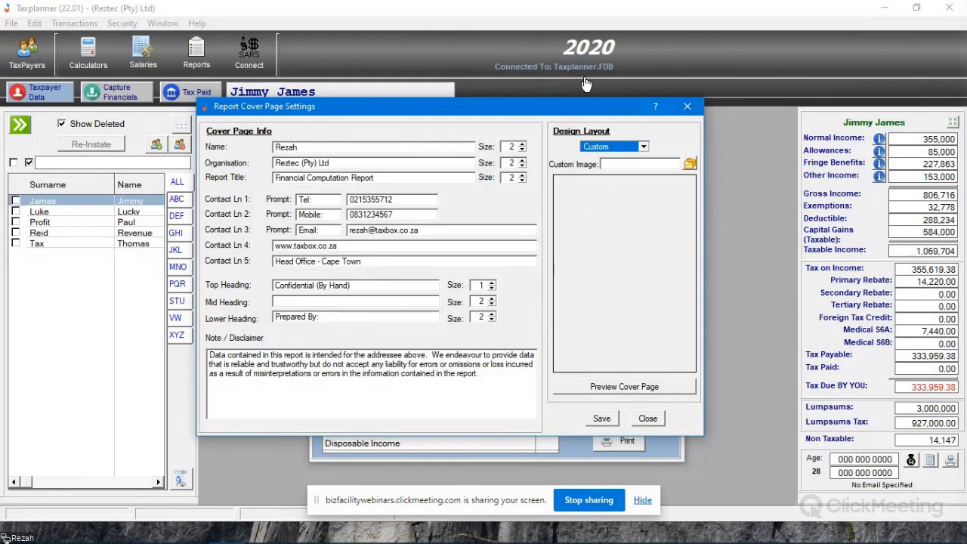
pyautogui.click(643, 147)
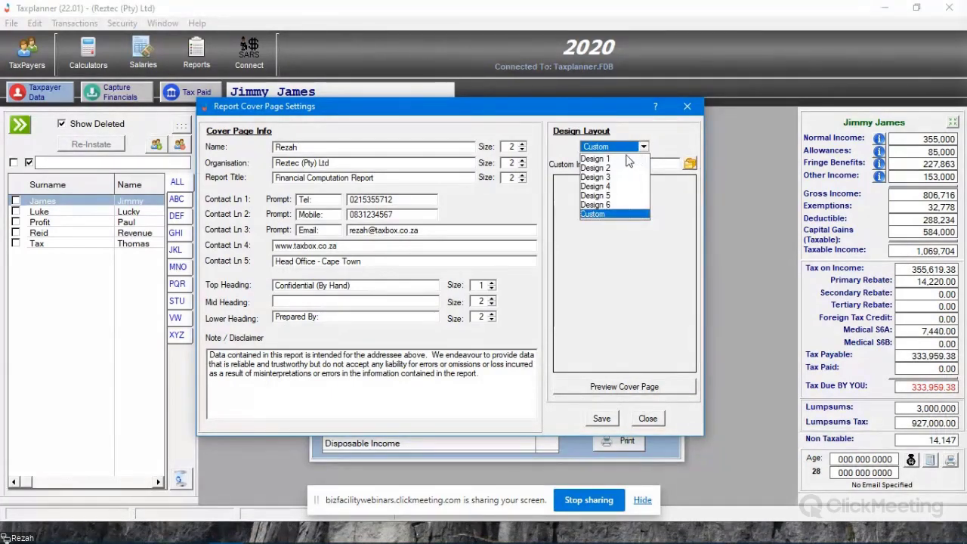
pyautogui.click(630, 216)
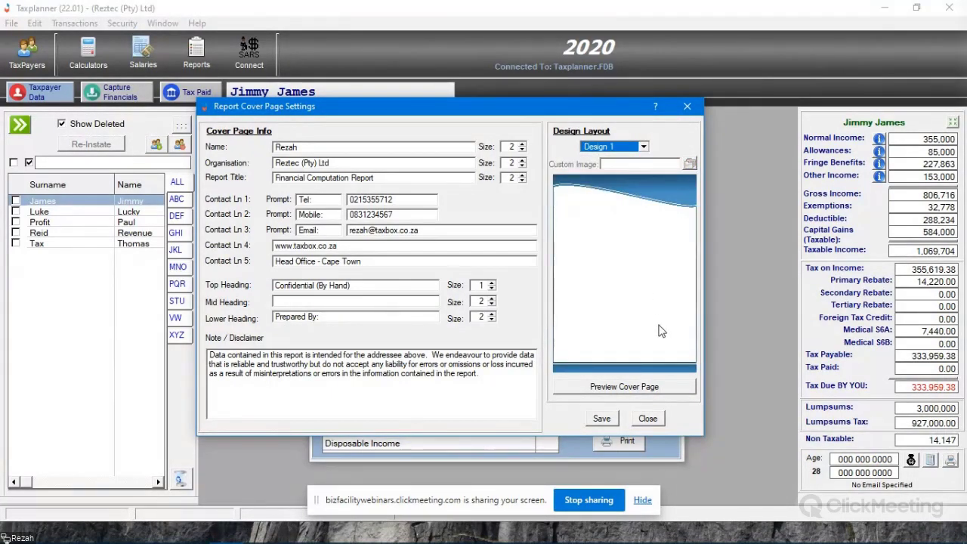
pyautogui.click(650, 419)
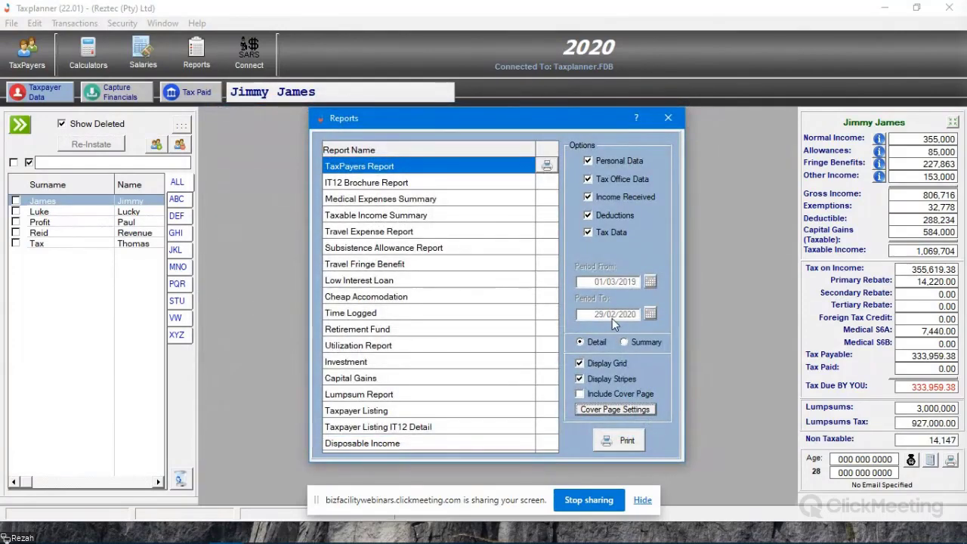
# - Preview the TaxPayers Report's header logo, check which company logo file is specified in the system settings, and cancel those settings
pyautogui.click(551, 167)
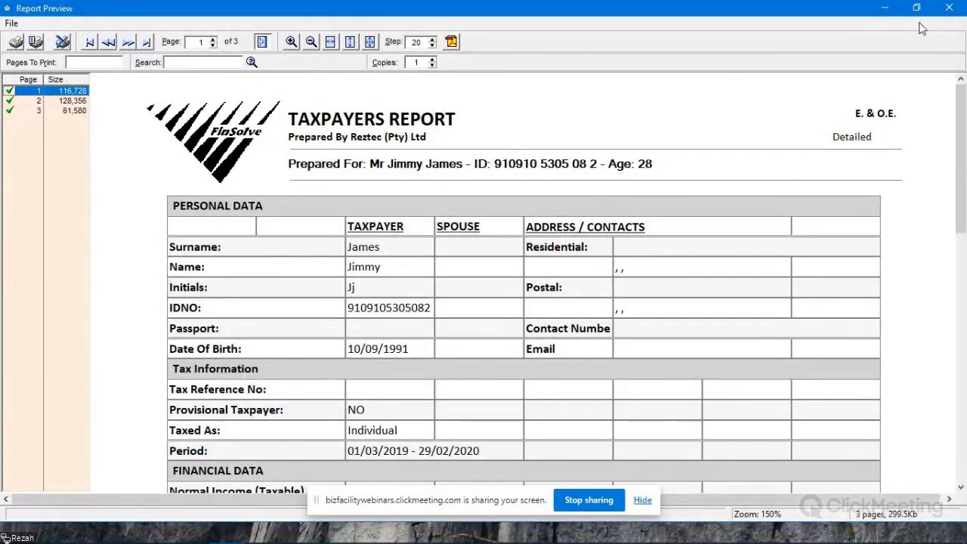
pyautogui.click(950, 8)
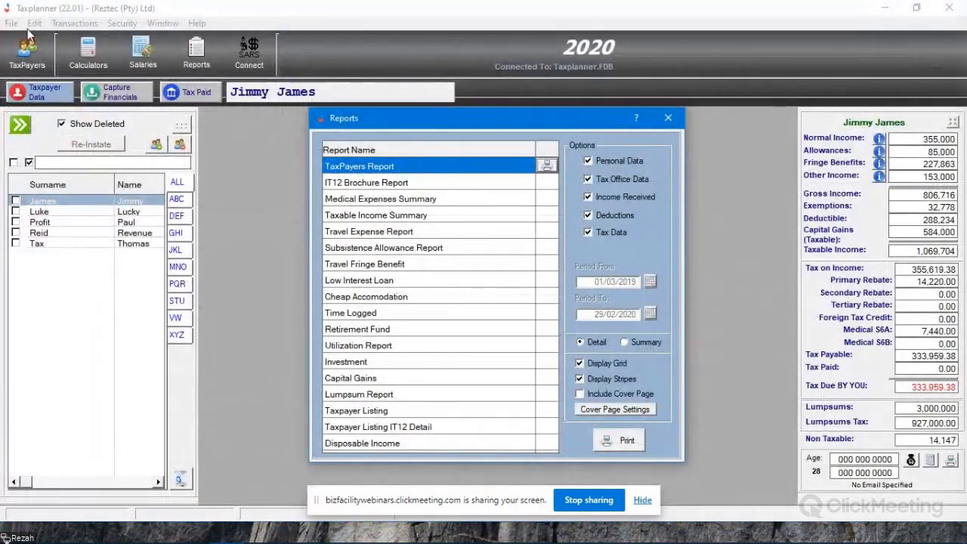
pyautogui.click(11, 22)
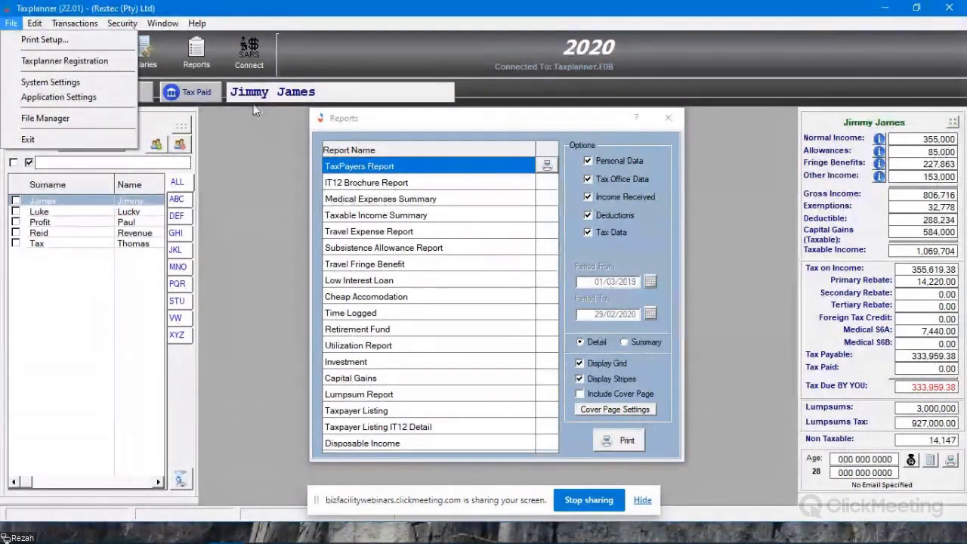
pyautogui.click(91, 85)
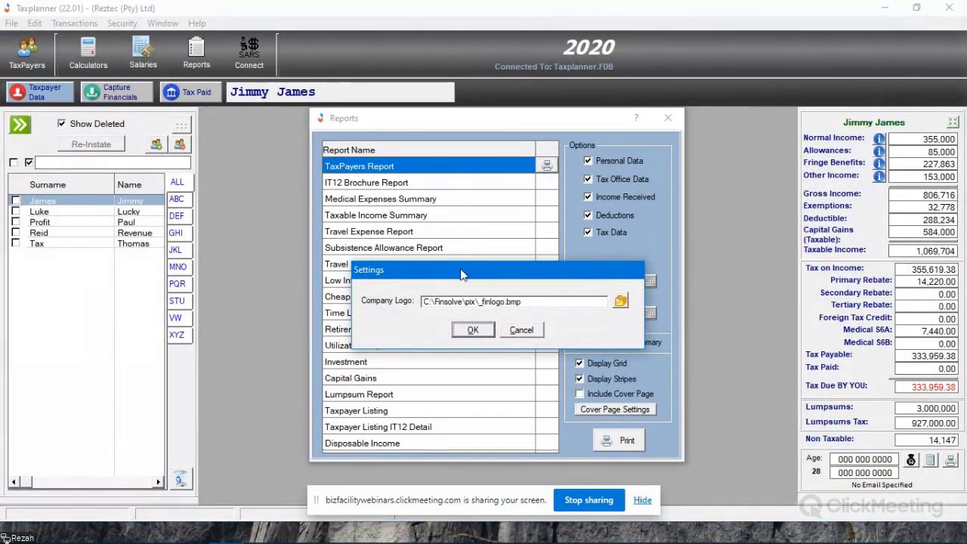
pyautogui.moveTo(463, 275); pyautogui.dragTo(440, 251)
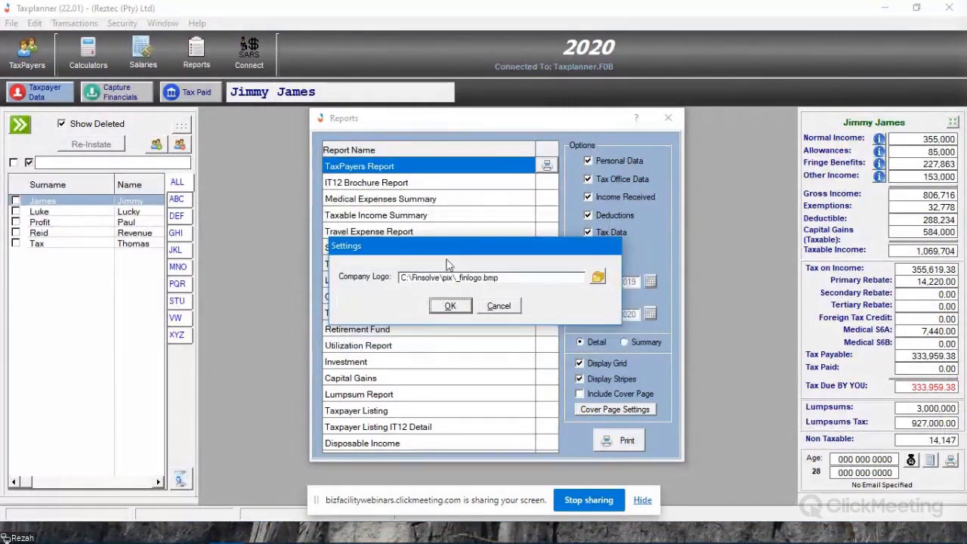
pyautogui.click(508, 308)
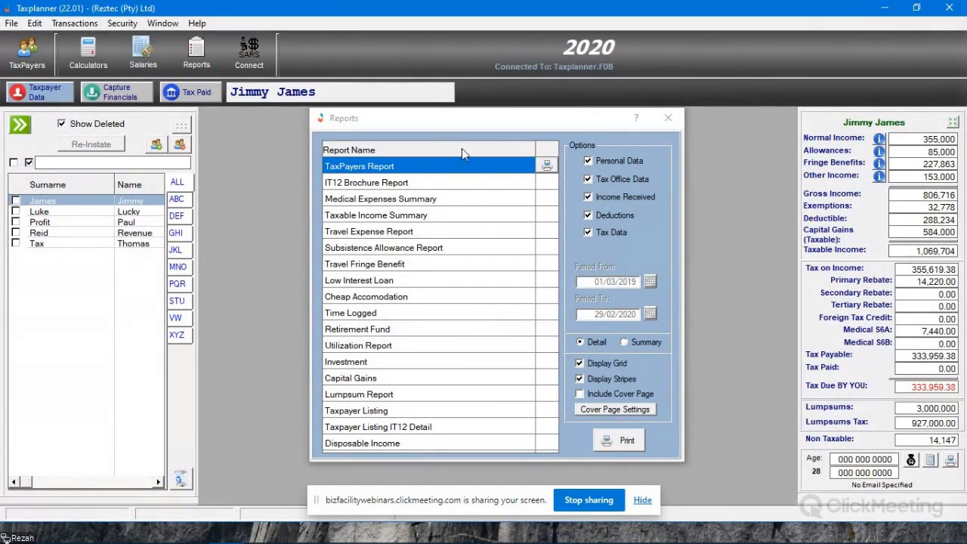
# - Preview the detailed TaxPayers Report with grid and stripes, examine its logo, personal data and tax information, and close it
pyautogui.click(547, 164)
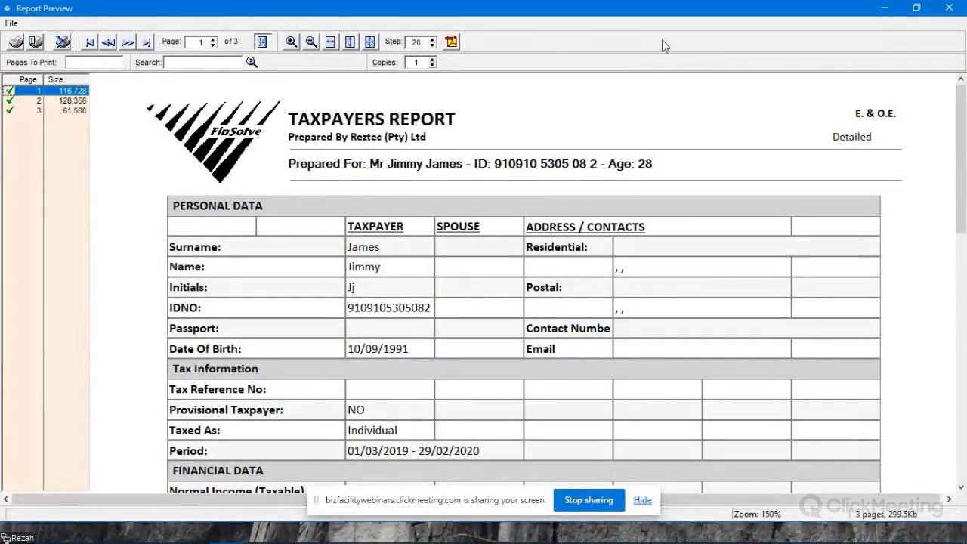
pyautogui.click(949, 8)
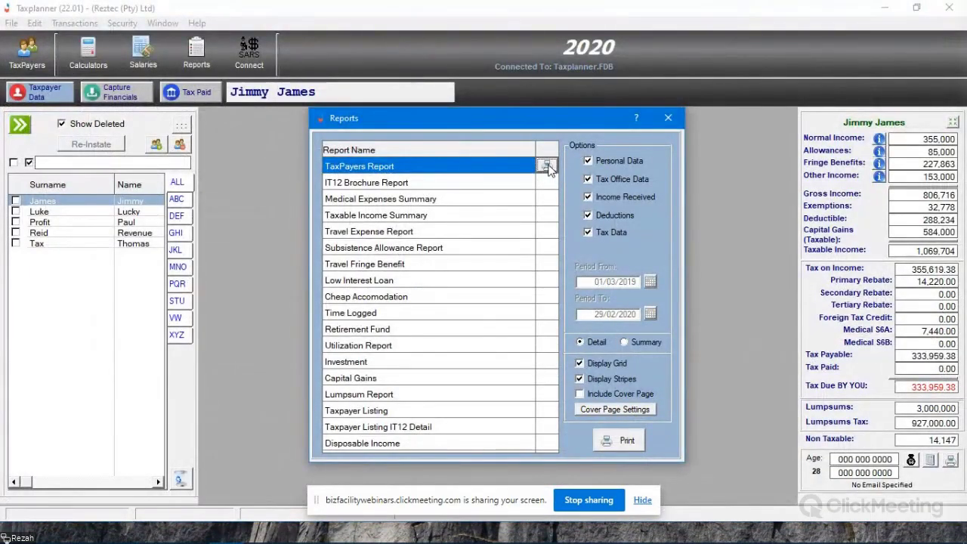
pyautogui.click(547, 165)
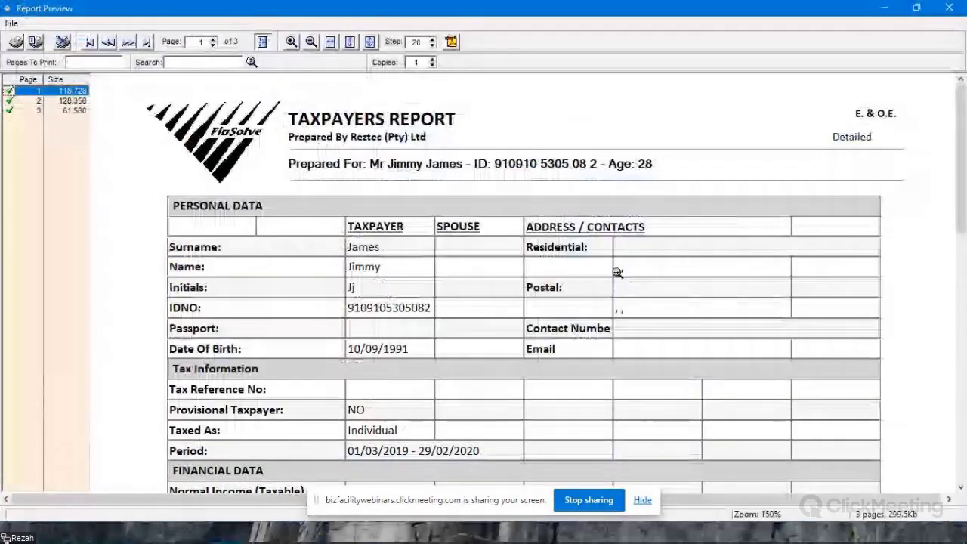
pyautogui.scroll(-2, 617, 272)
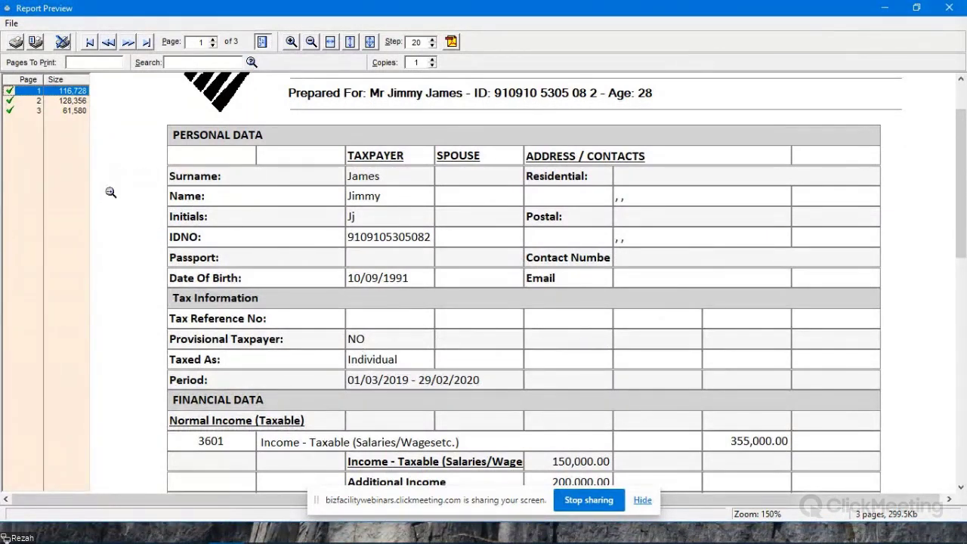
pyautogui.click(949, 8)
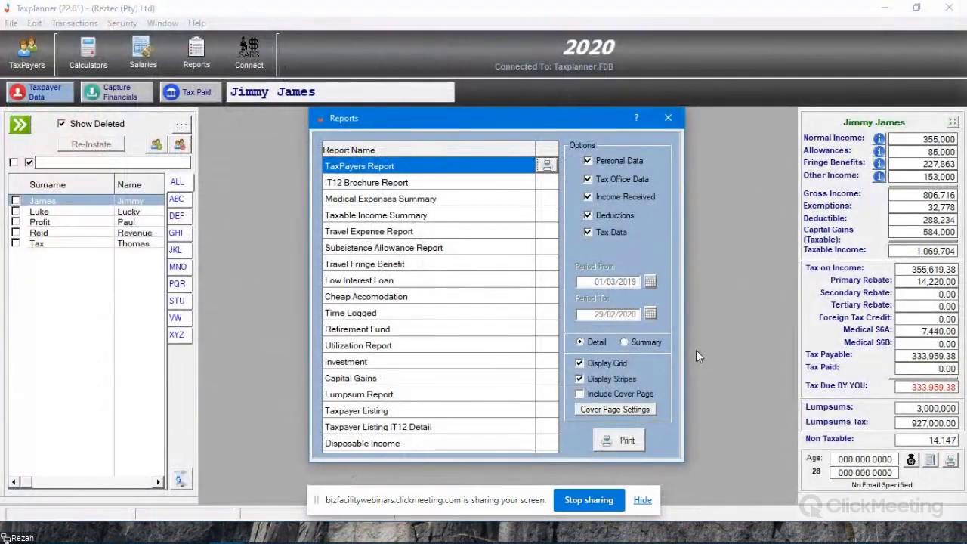
# - Turn off Display Stripes while keeping Display Grid on, and preview the TaxPayers Report with grid lines only
pyautogui.click(604, 365)
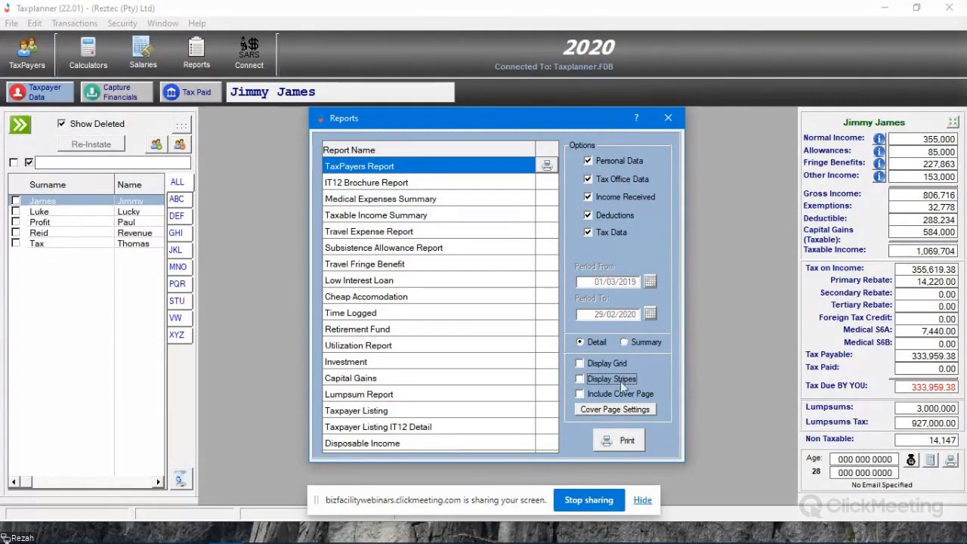
pyautogui.click(600, 364)
pyautogui.click(627, 442)
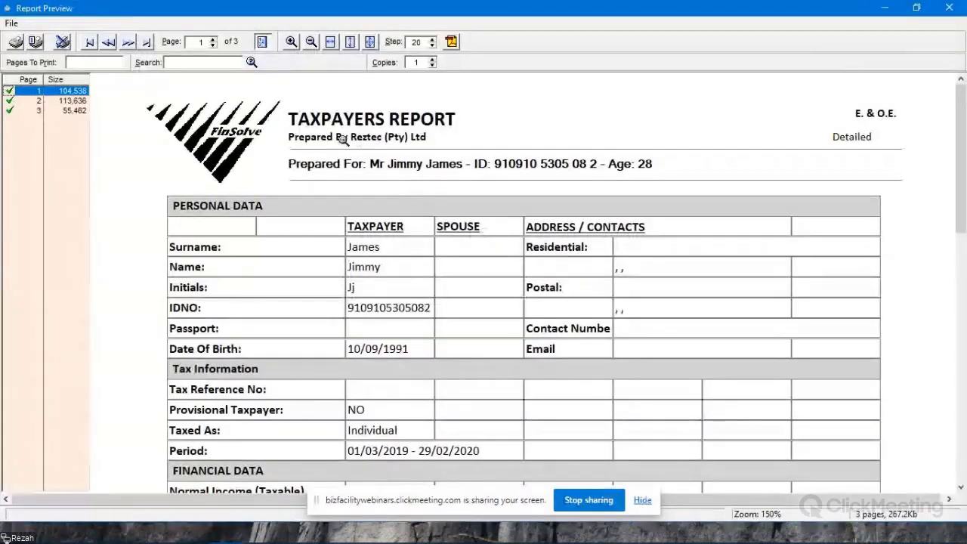
pyautogui.scroll(-6, 517, 292)
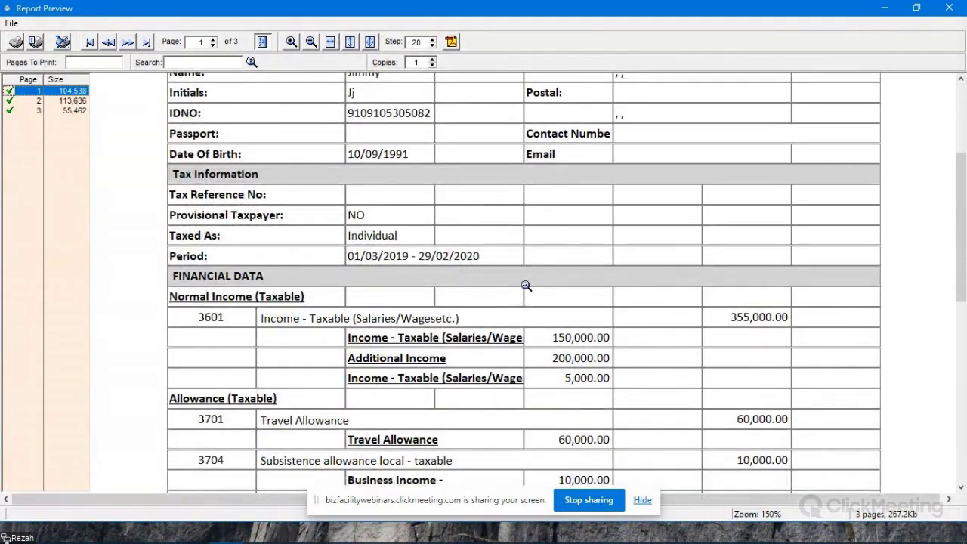
pyautogui.scroll(6, 522, 285)
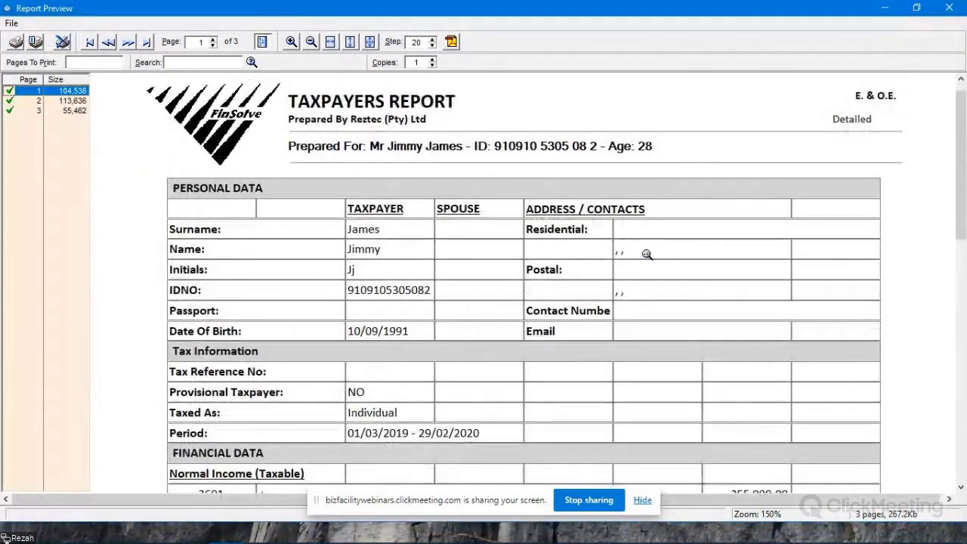
pyautogui.click(948, 8)
# - Turn off Display Grid, turn on Display Stripes, and preview the TaxPayers Report with striped rows only
pyautogui.click(596, 364)
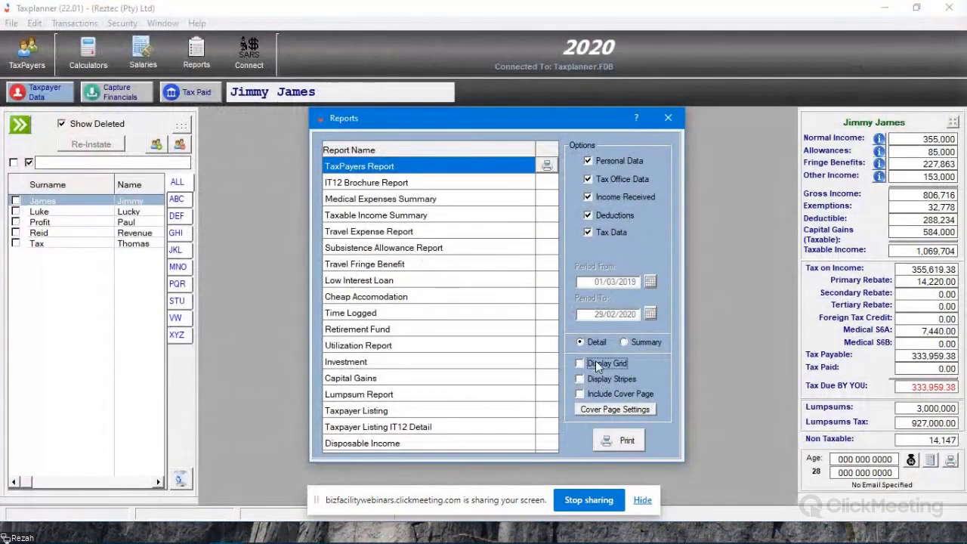
pyautogui.click(610, 382)
pyautogui.click(620, 442)
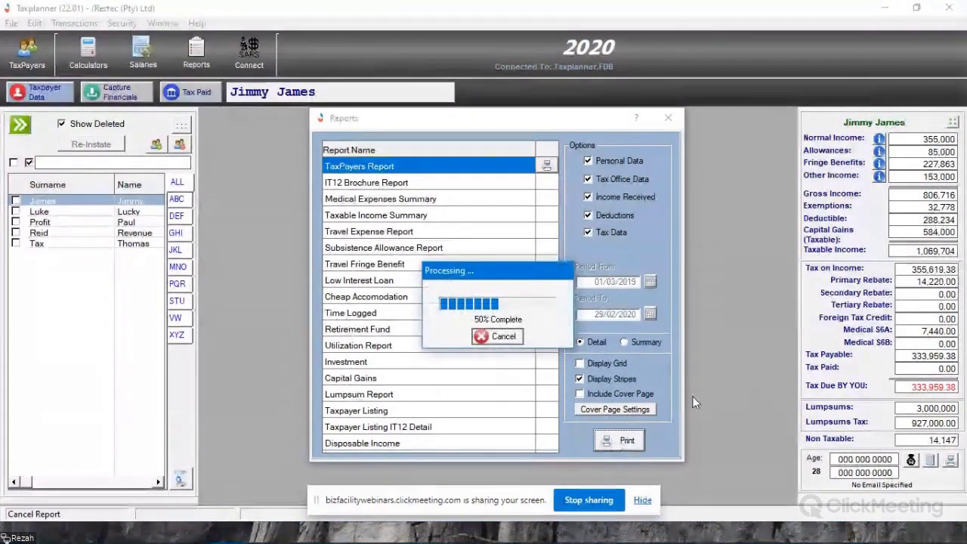
pyautogui.scroll(-5, 453, 370)
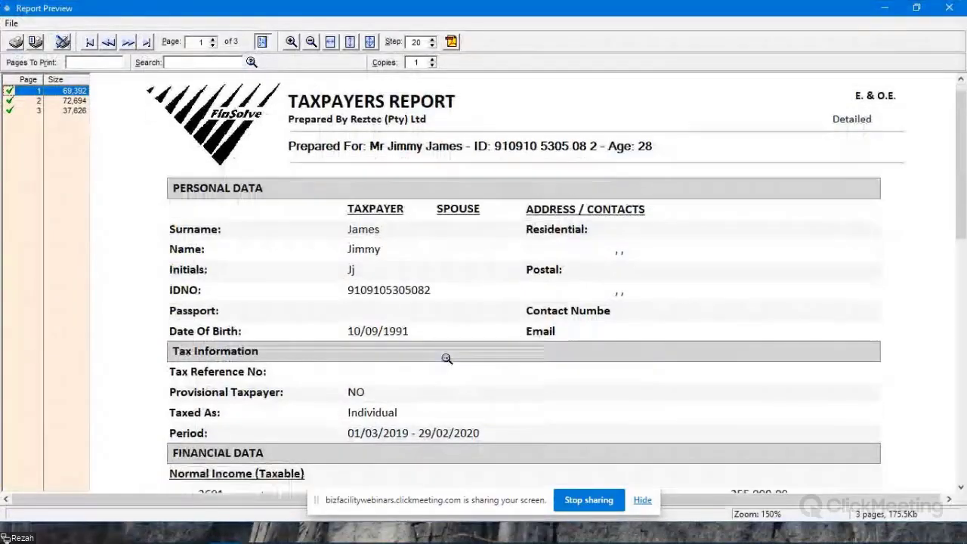
pyautogui.click(949, 7)
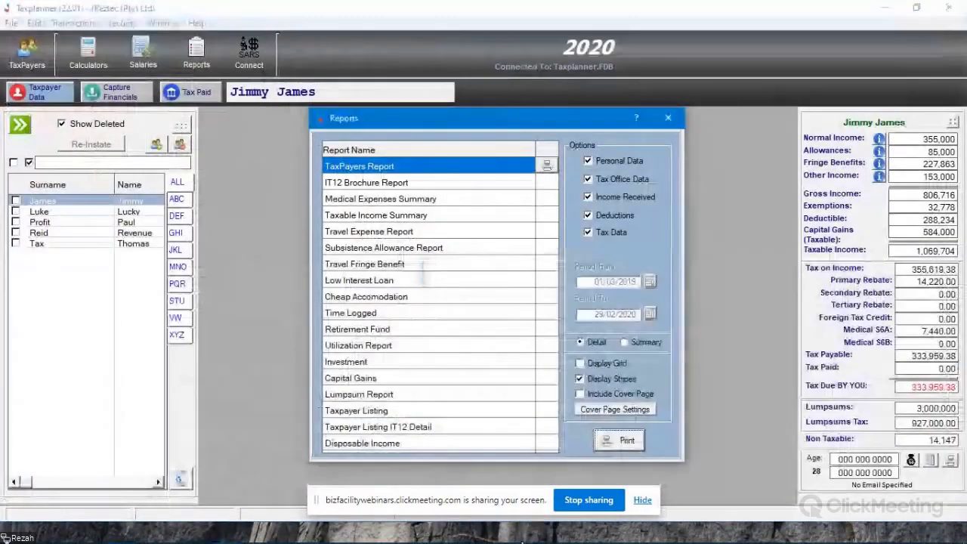
# - Turn off Display Stripes, preview the plain TaxPayers Report without grid or stripes, and close the preview
pyautogui.click(591, 382)
pyautogui.click(623, 443)
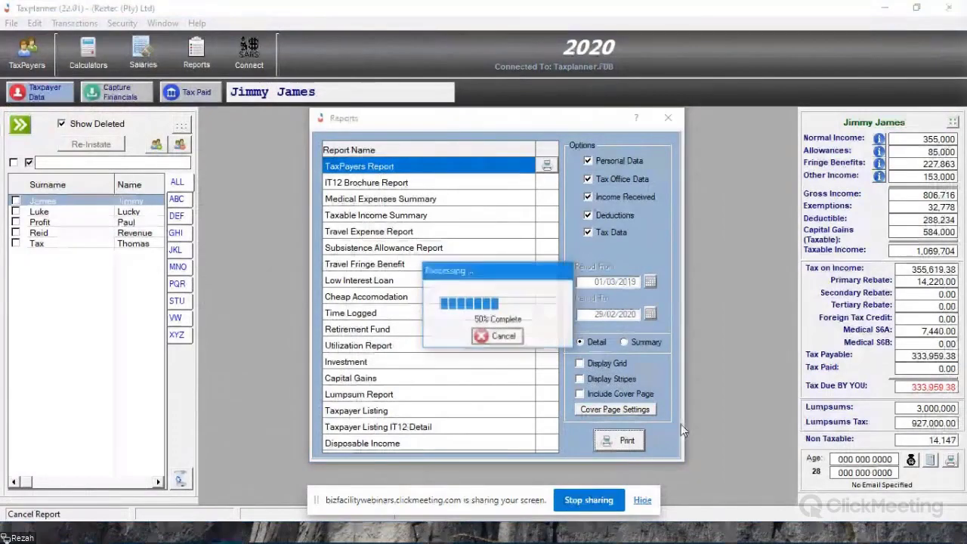
pyautogui.scroll(-10, 634, 385)
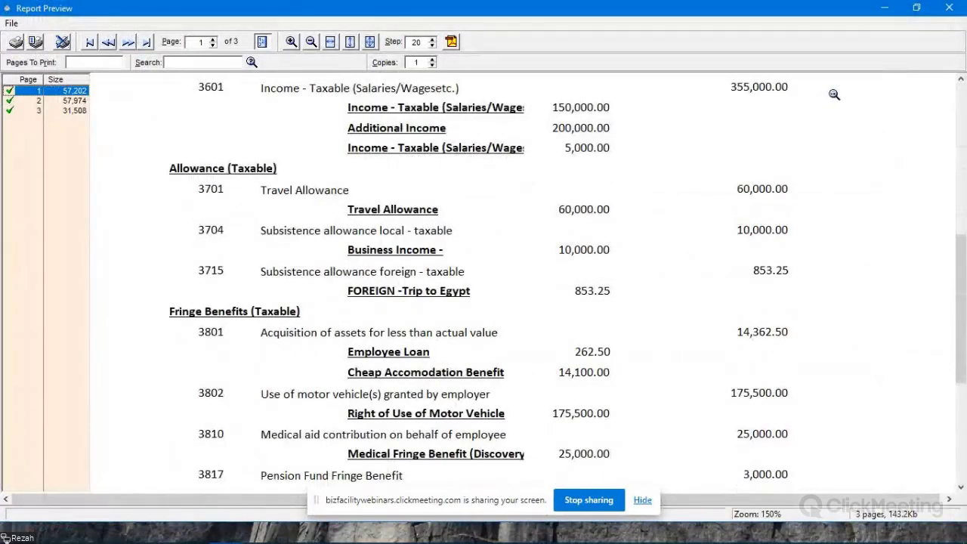
pyautogui.click(948, 7)
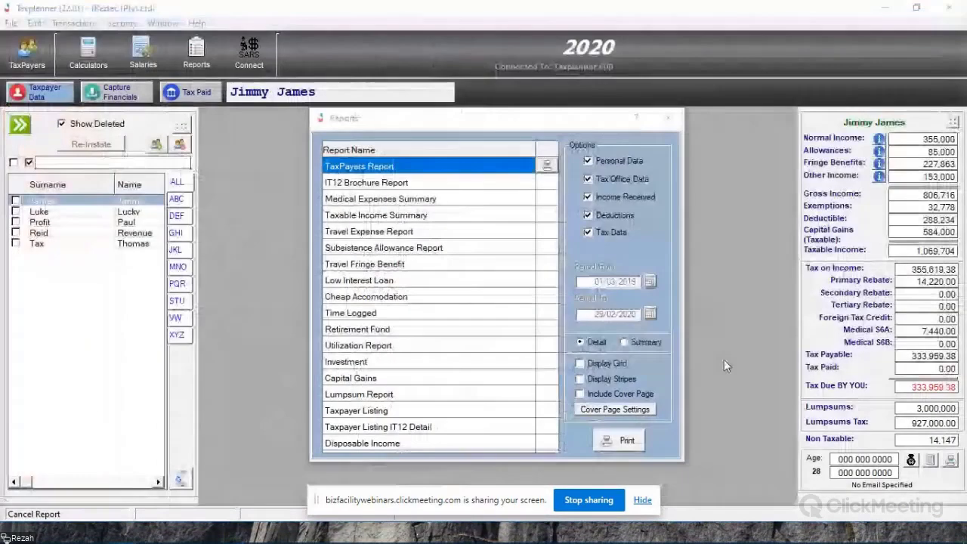
# - Turn on Include Cover Page, preview the TaxPayers Report with its cover page, and close the preview and the reports window
pyautogui.click(579, 393)
pyautogui.click(619, 440)
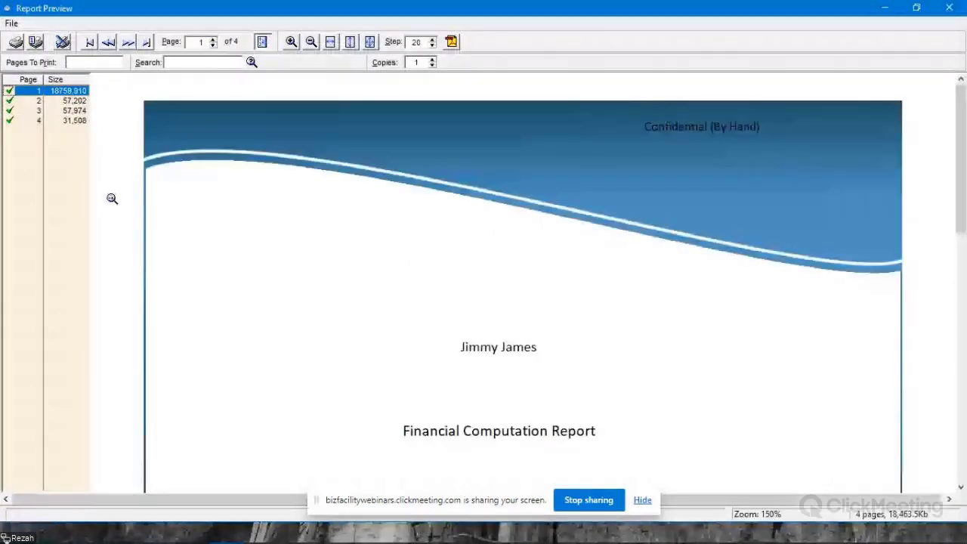
pyautogui.click(956, 8)
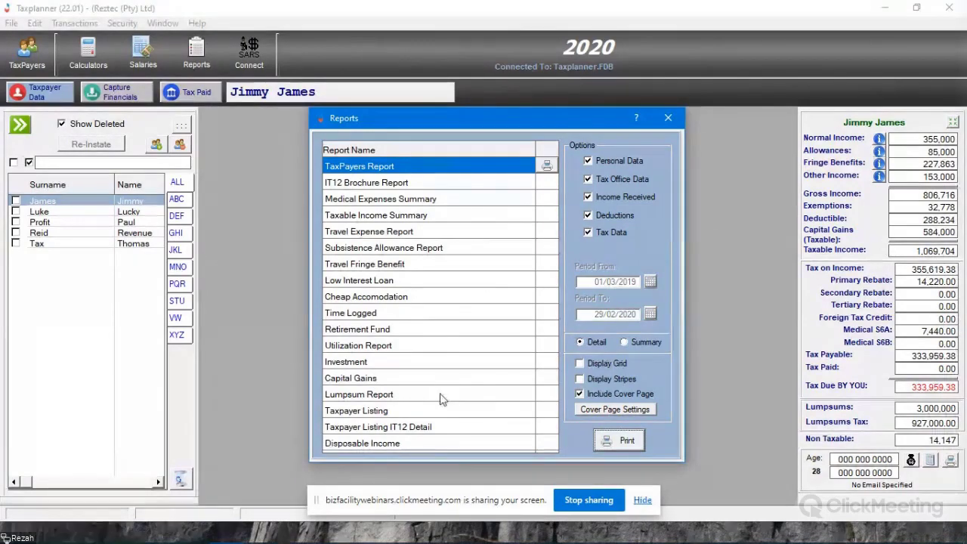
pyautogui.click(665, 121)
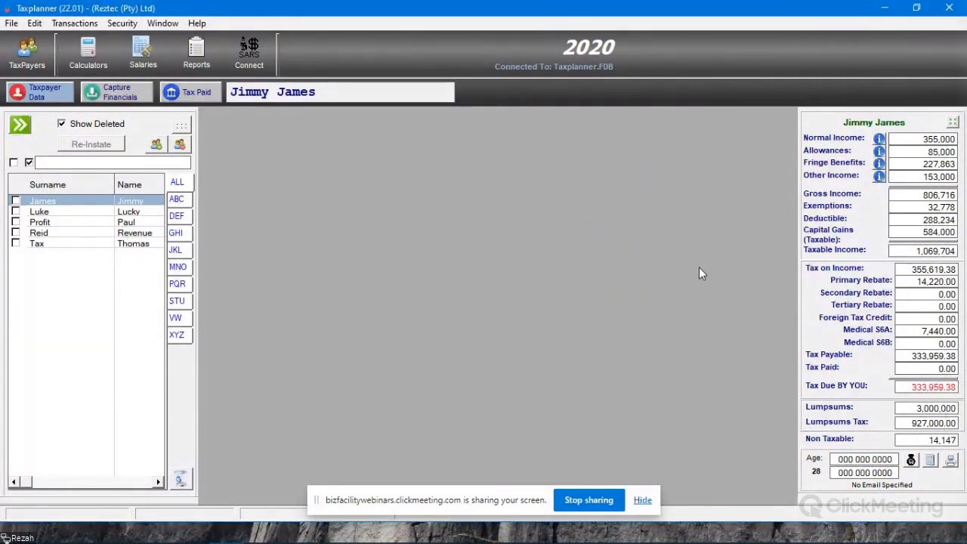
# - View the taxpayer's captured financials and the tax paid details, closing each one after viewing
pyautogui.click(117, 92)
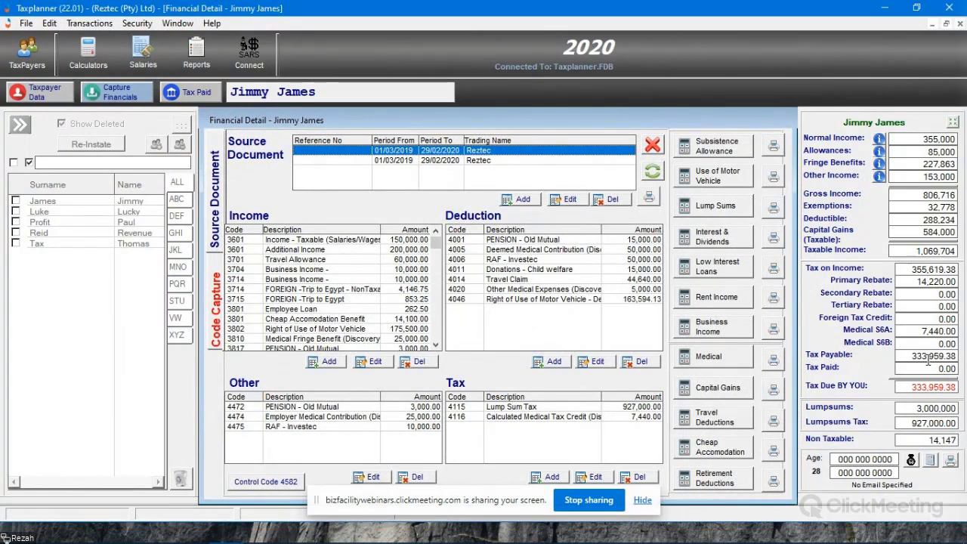
pyautogui.click(651, 148)
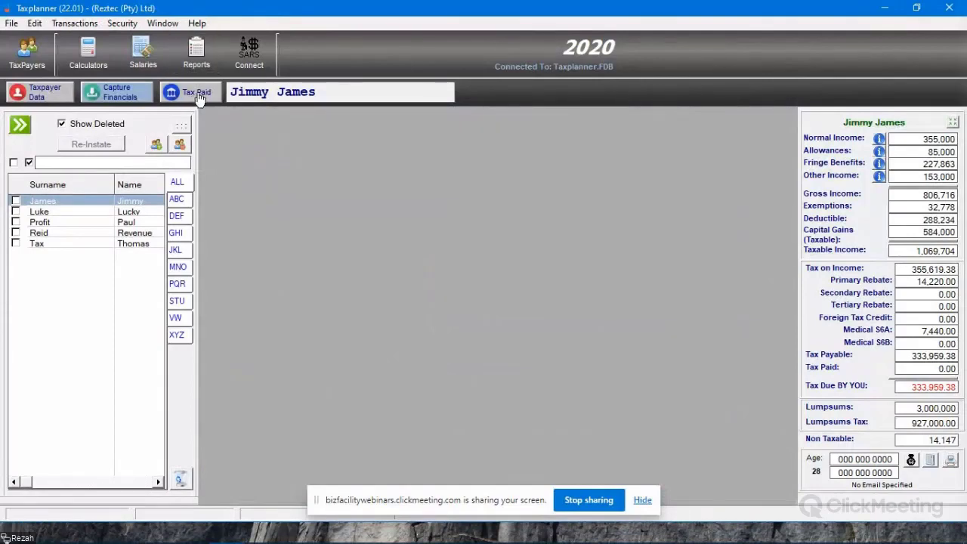
pyautogui.click(198, 92)
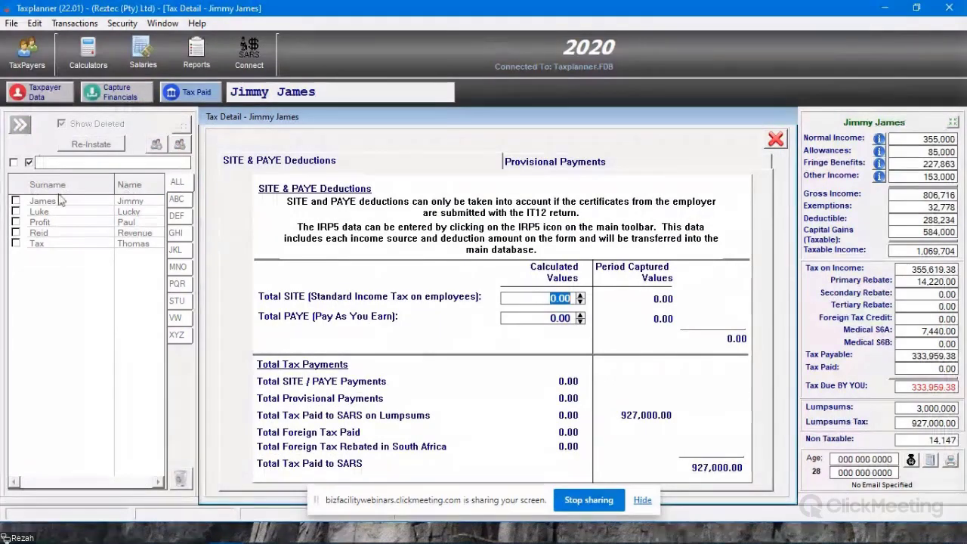
pyautogui.press('Escape')
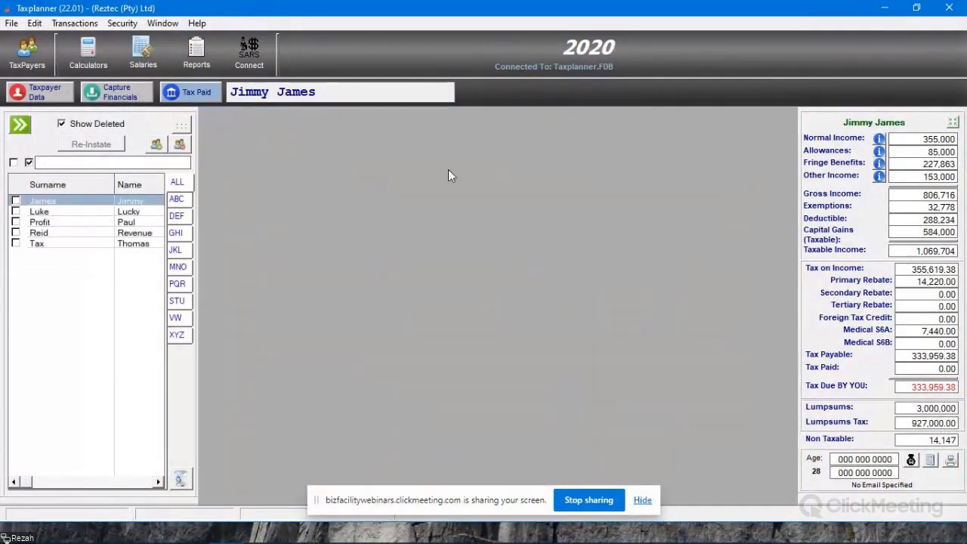
# - Set the taxpayer's Total PAYE to 15,000 in the tax paid details and check the Tax Paid amount in the summary
pyautogui.click(196, 97)
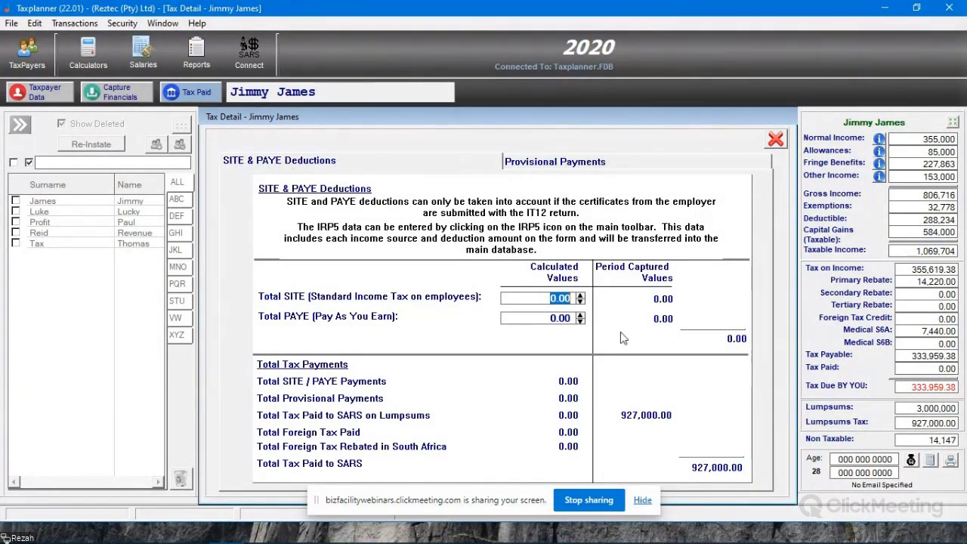
pyautogui.click(538, 297)
pyautogui.click(542, 319)
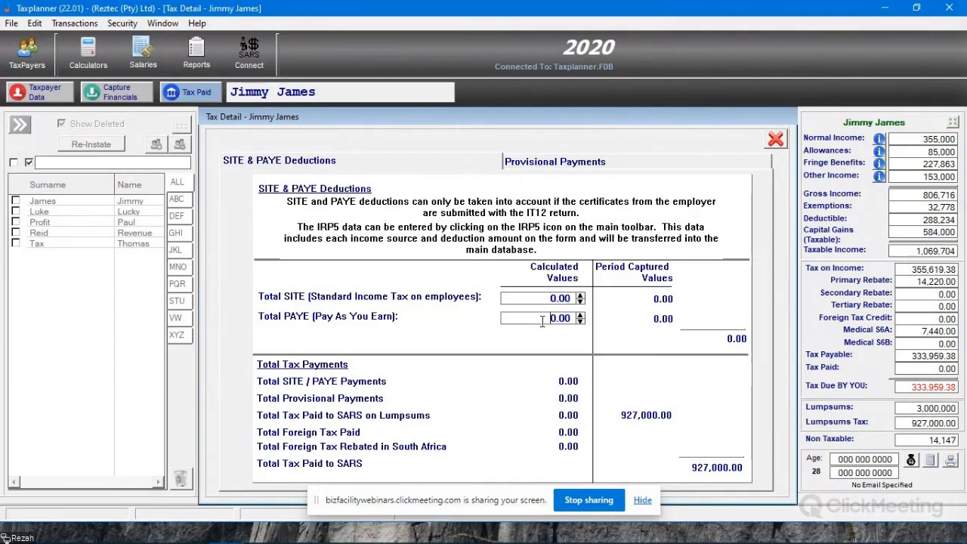
pyautogui.hotkey('shift', 'End')
pyautogui.write('15000')
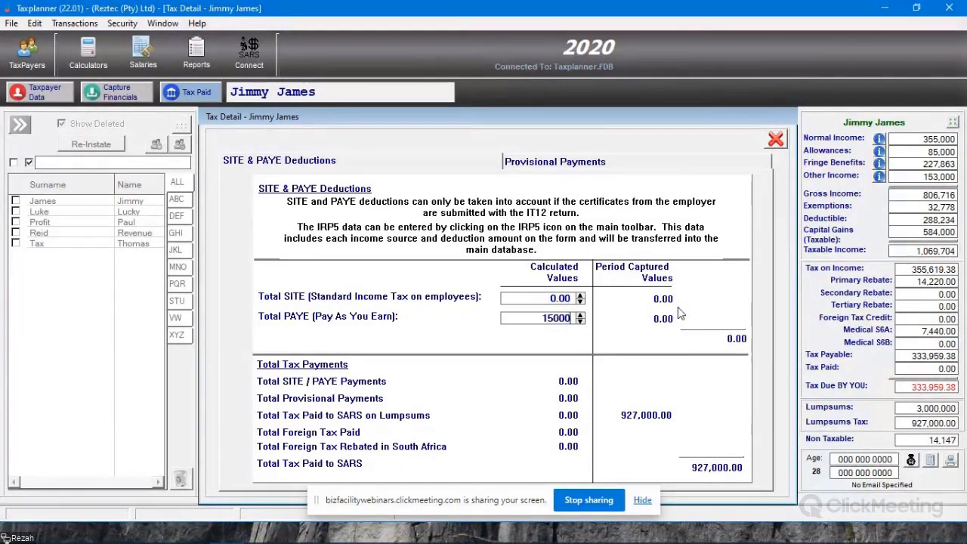
pyautogui.press('Tab')
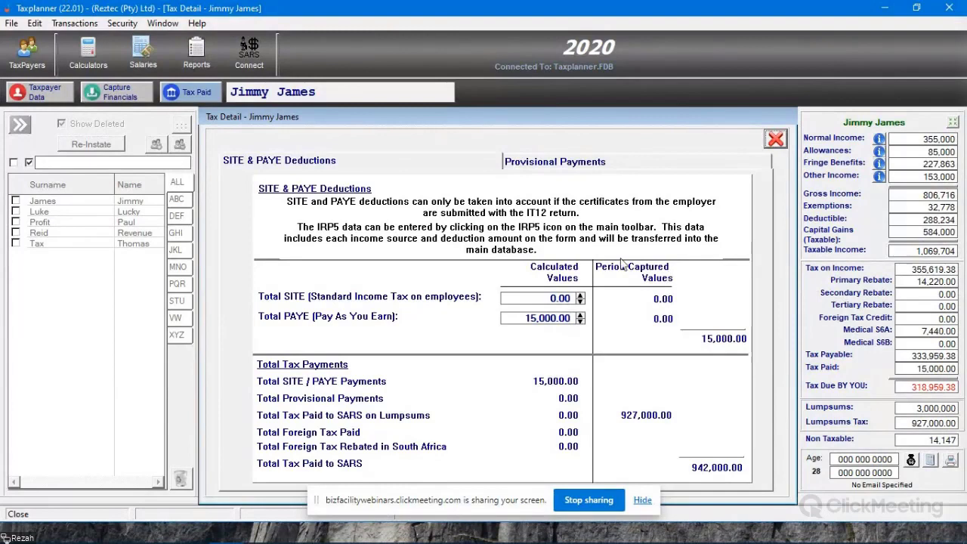
pyautogui.click(907, 367)
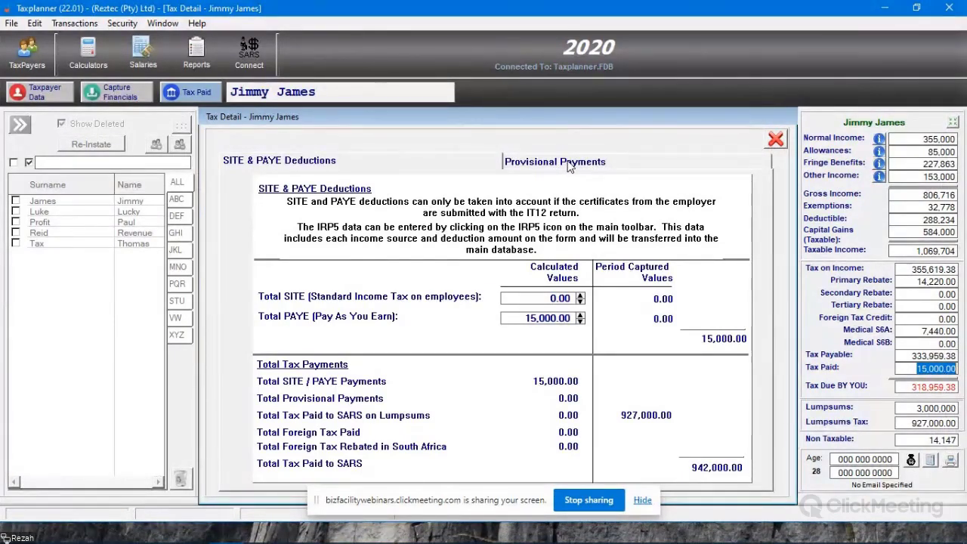
# - Start capturing the 1st IRP6 provisional payment and set the last year assessed to 2019
pyautogui.click(591, 167)
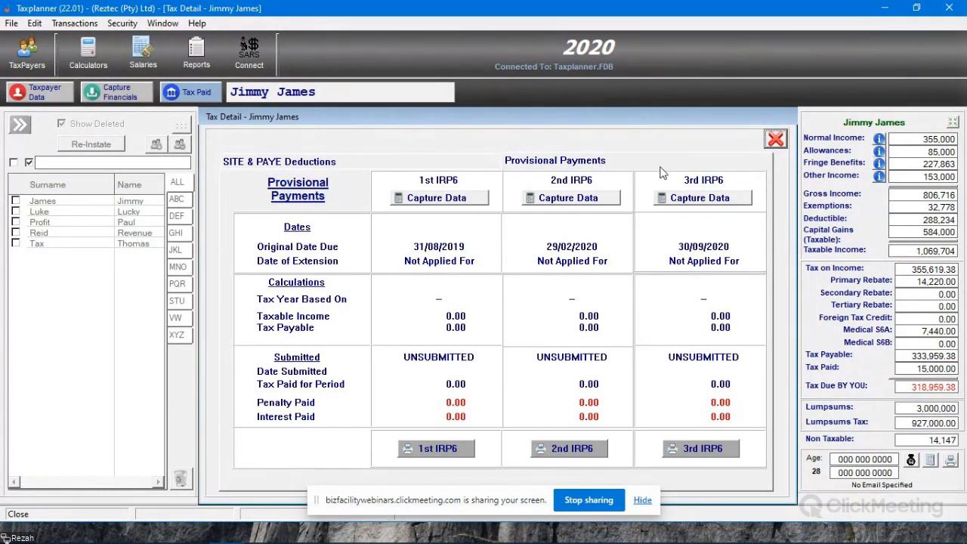
pyautogui.click(437, 197)
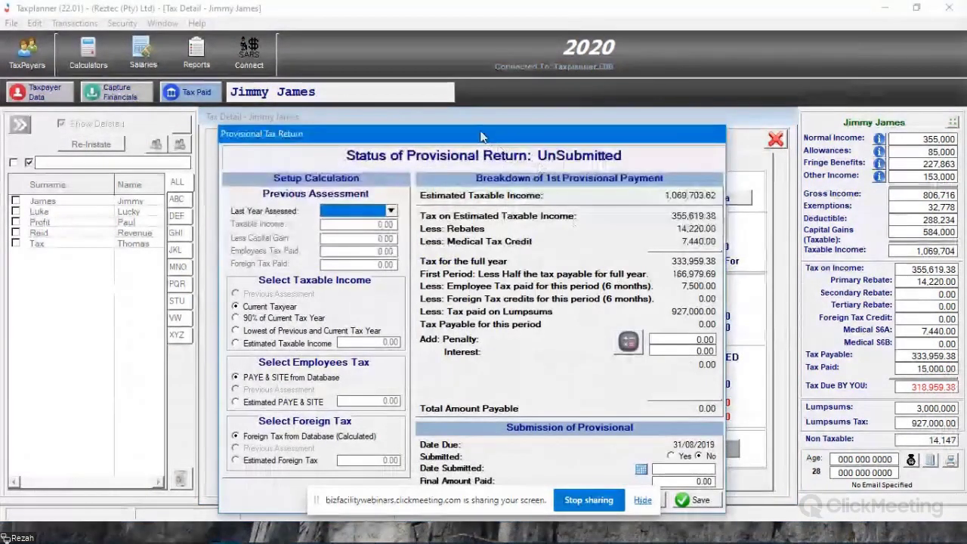
pyautogui.moveTo(468, 132); pyautogui.dragTo(504, 94)
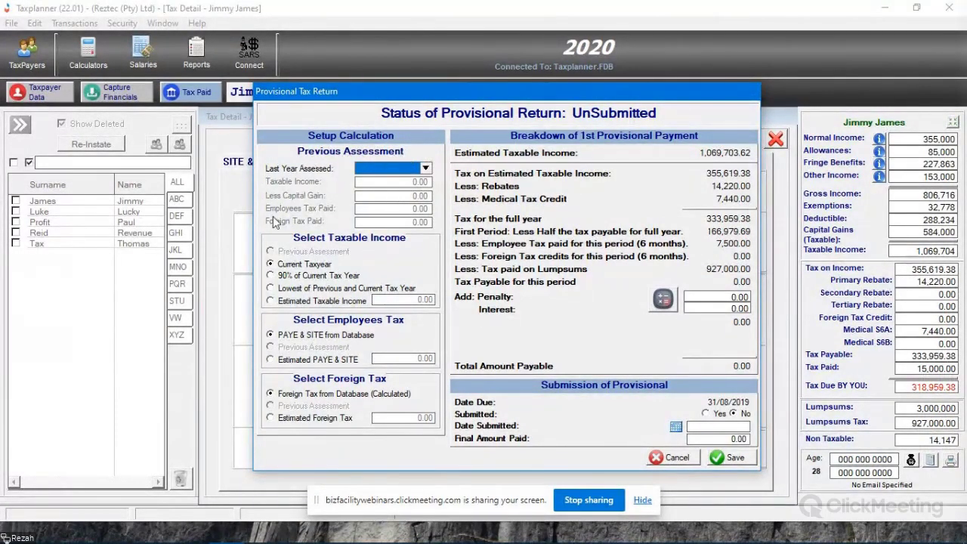
pyautogui.click(377, 172)
pyautogui.click(384, 192)
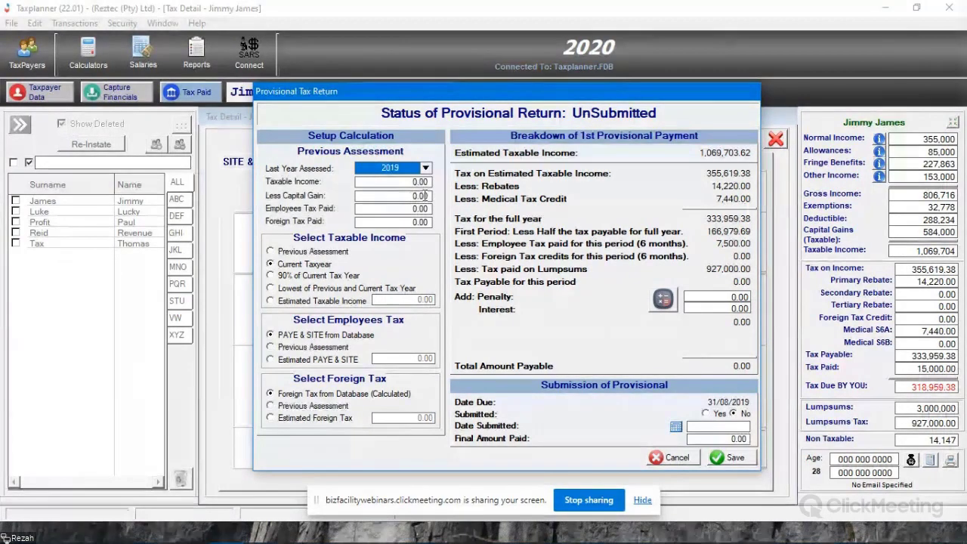
# - Set the previous assessment's taxable income to 1,000,000 and its employees tax paid to 35,000
pyautogui.press('Tab')
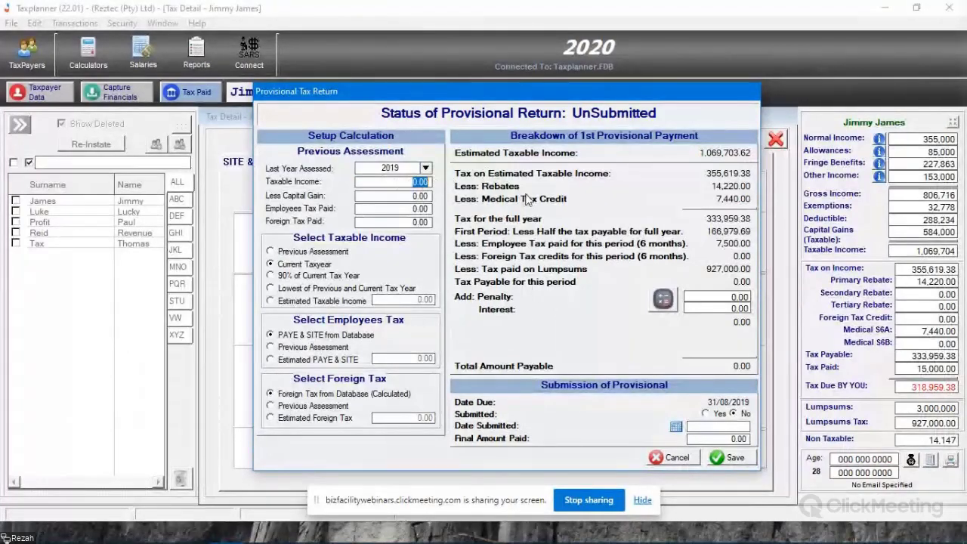
pyautogui.write('1,00')
pyautogui.write('0,000')
pyautogui.press('Tab')
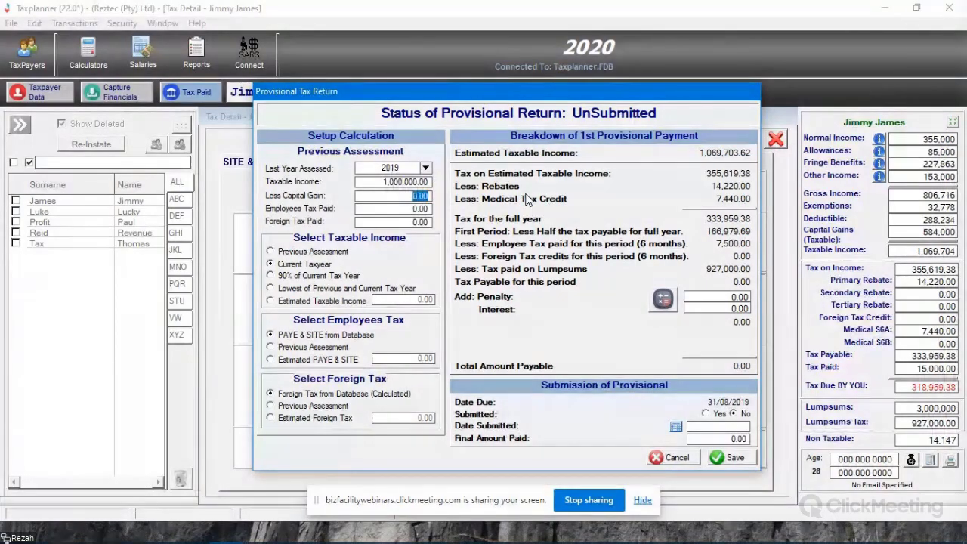
pyautogui.click(399, 209)
pyautogui.write('35000')
pyautogui.press('Tab')
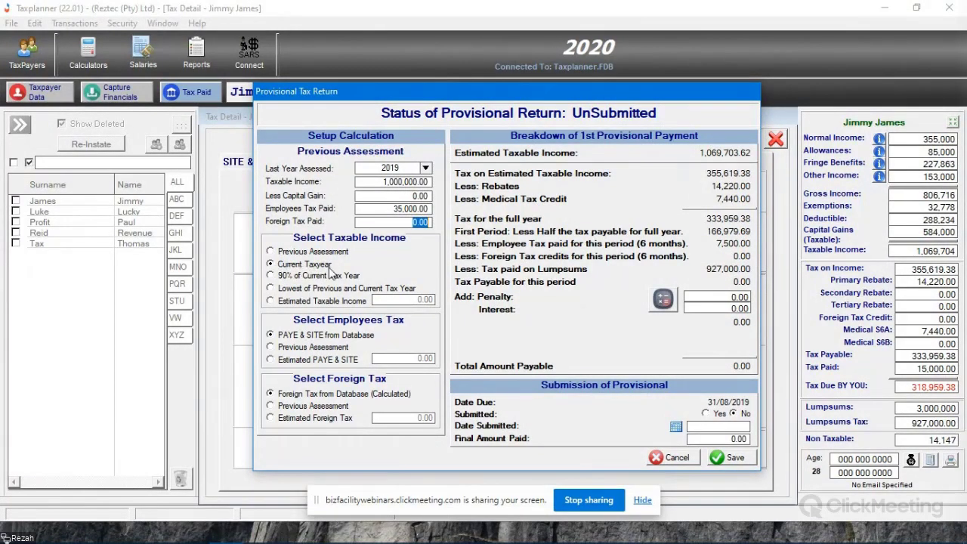
# - Compare the provisional calculation across the previous assessment, 90%, lowest-year and estimated taxable income options, and restore Current Taxyear
pyautogui.moveTo(423, 91); pyautogui.dragTo(364, 69)
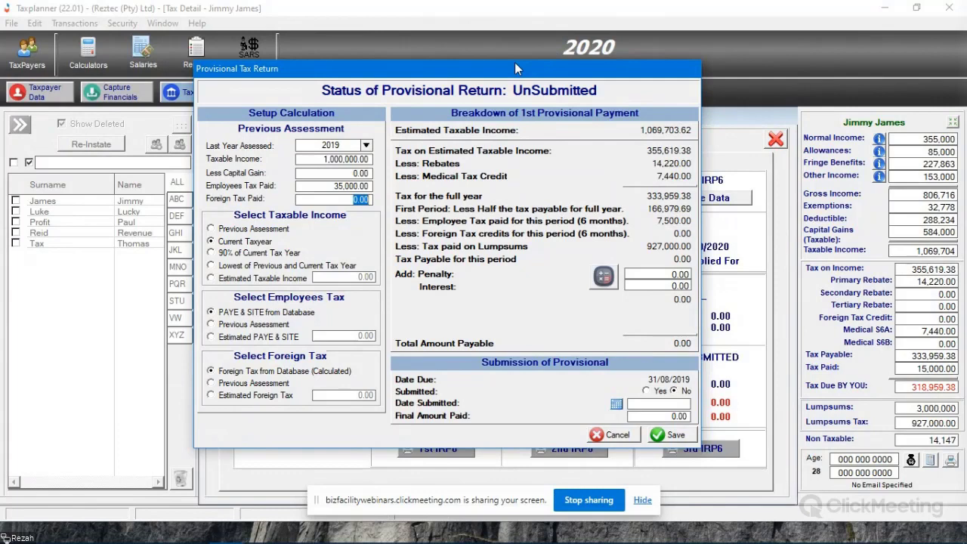
pyautogui.moveTo(515, 64); pyautogui.dragTo(595, 52)
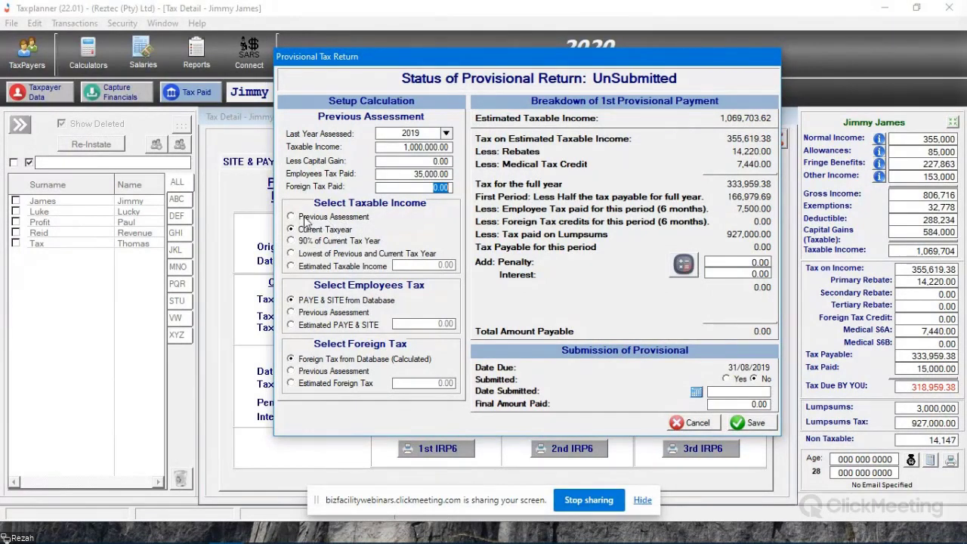
pyautogui.click(305, 216)
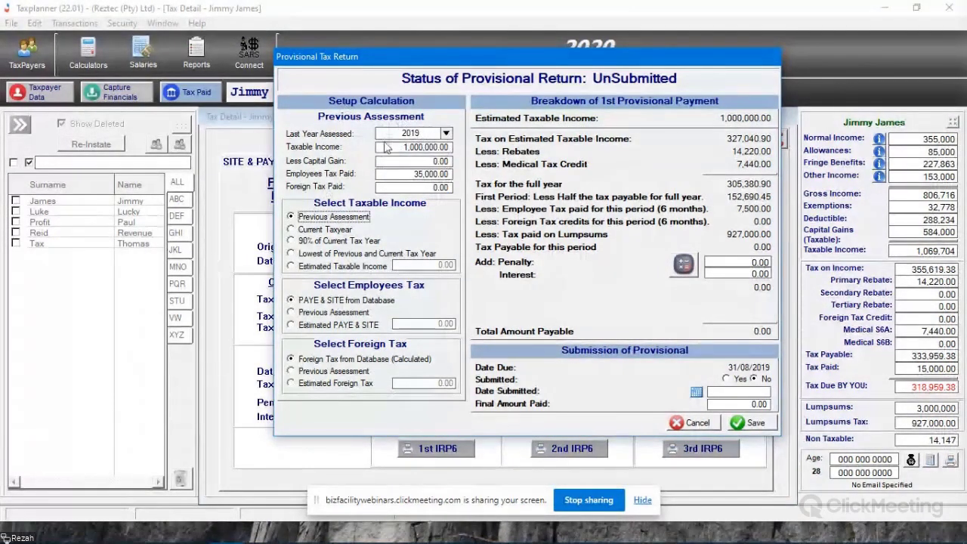
pyautogui.moveTo(402, 147); pyautogui.dragTo(451, 147)
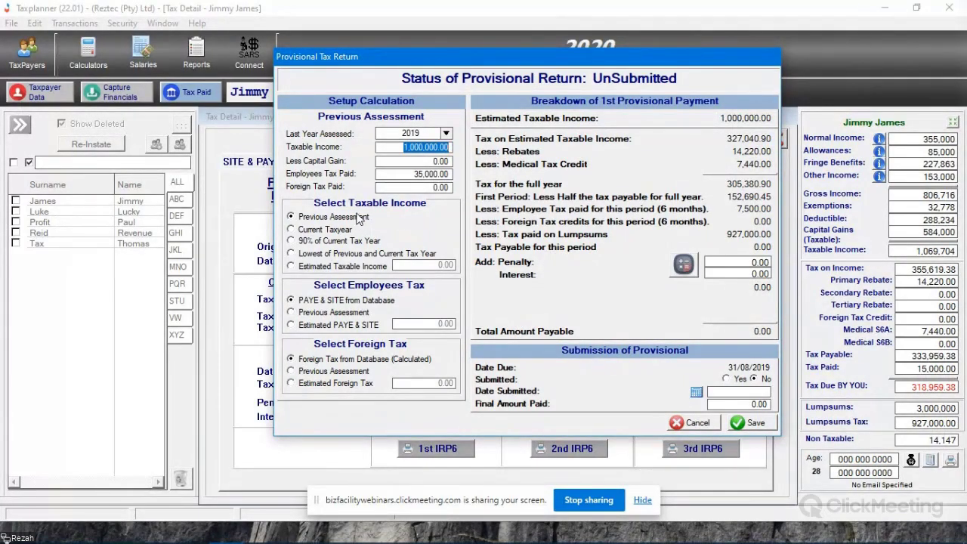
pyautogui.click(317, 242)
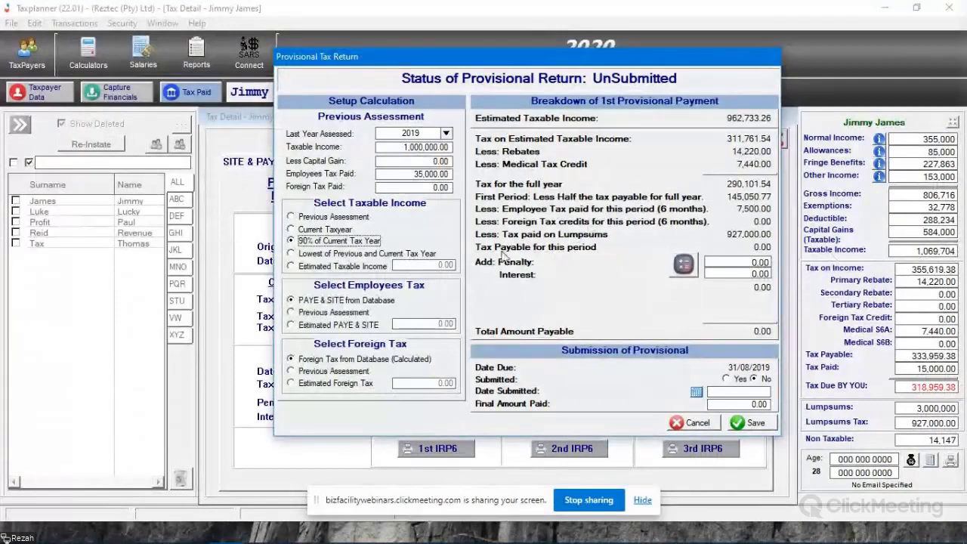
pyautogui.click(312, 255)
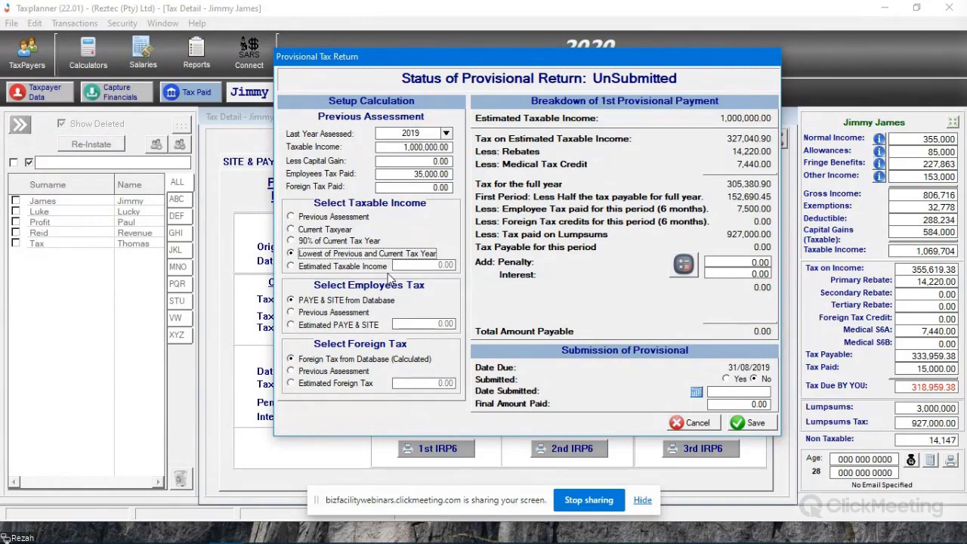
pyautogui.click(384, 267)
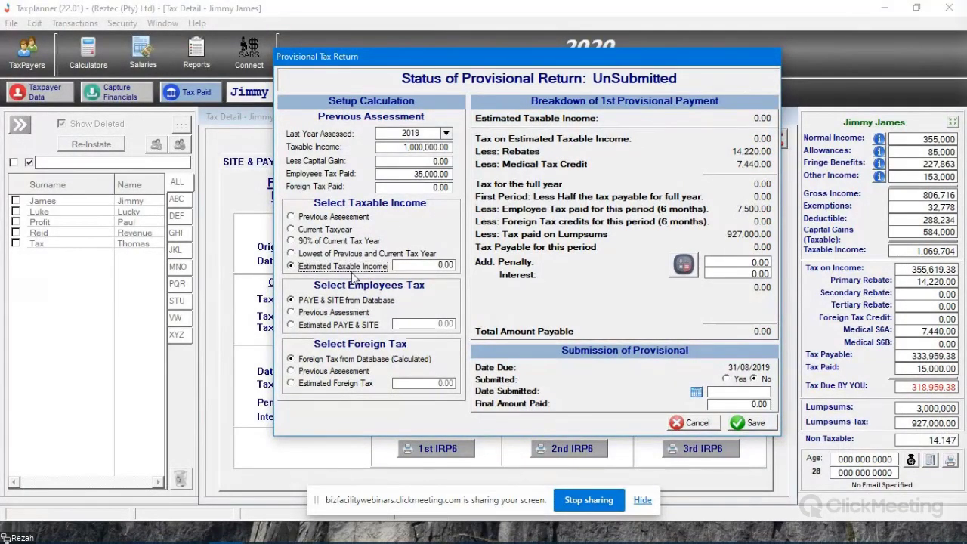
pyautogui.click(324, 230)
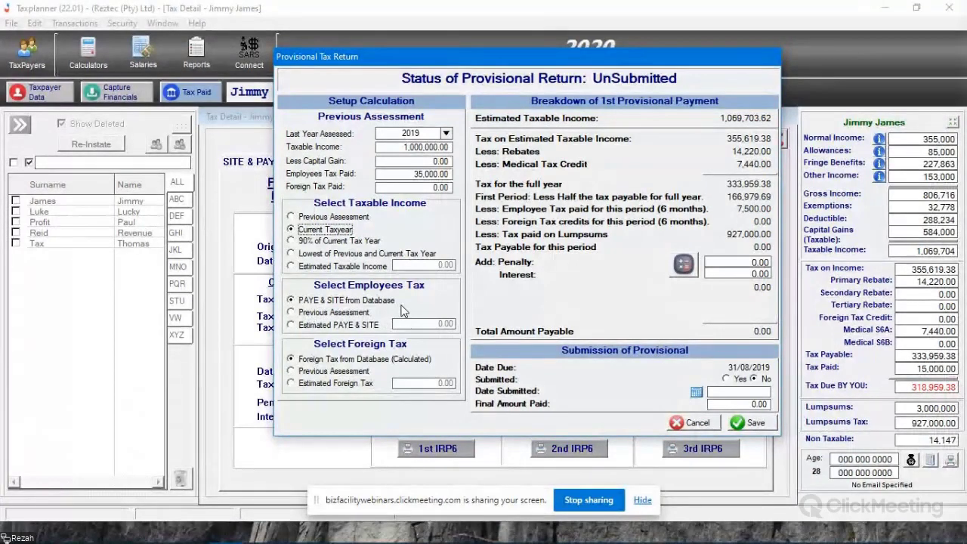
# - Try Previous Assessment and Estimated PAYE & SITE as the employees tax basis, and restore PAYE & SITE from Database
pyautogui.click(312, 315)
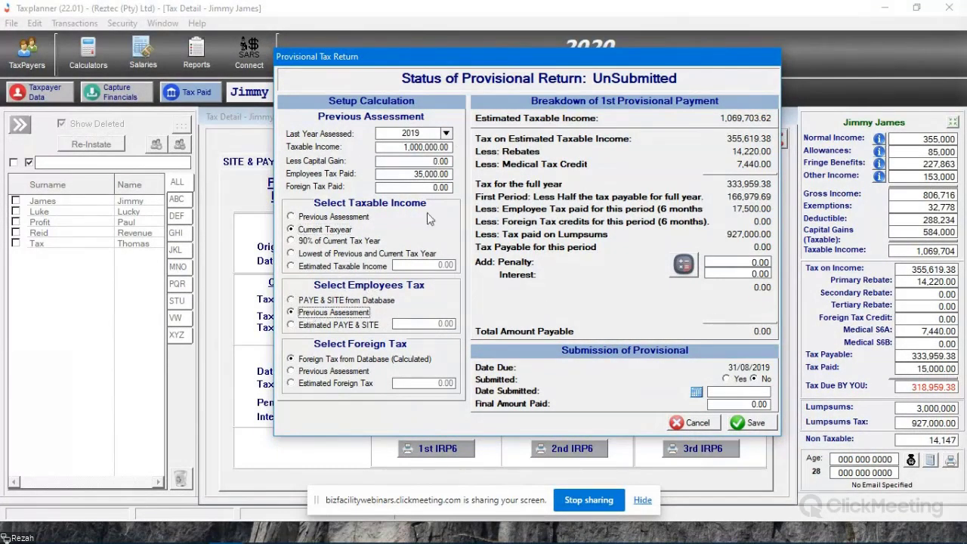
pyautogui.click(318, 327)
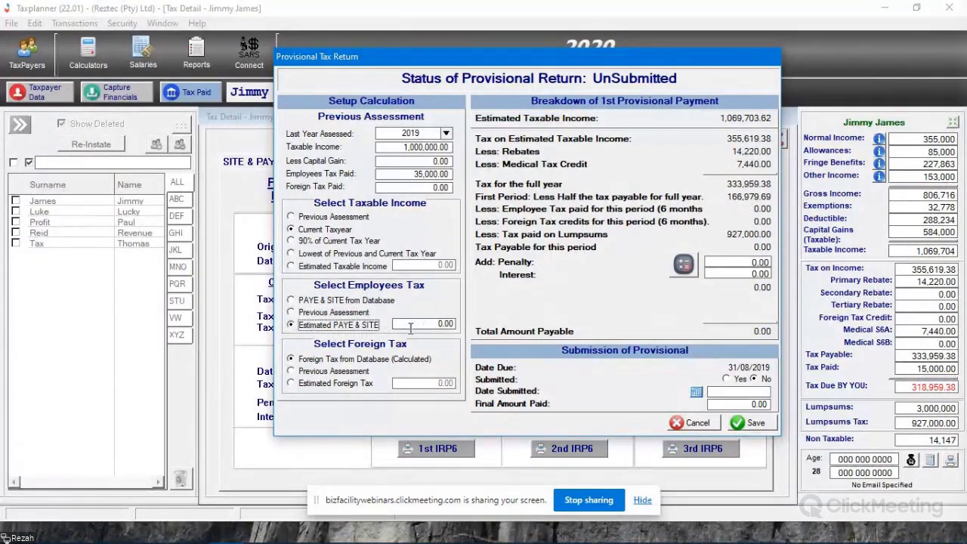
pyautogui.click(327, 302)
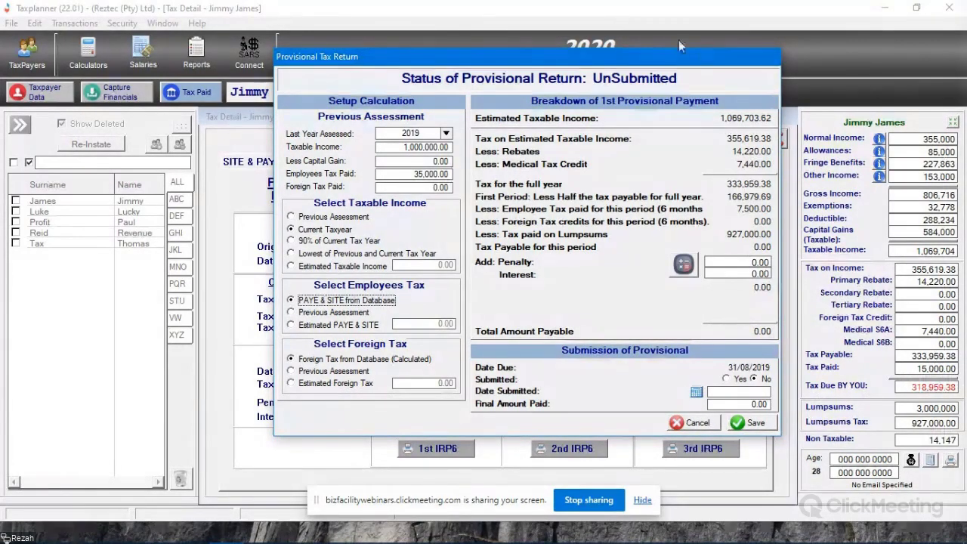
# - Examine the interest and penalties estimate for the 1st provisional payment and close it
pyautogui.click(684, 265)
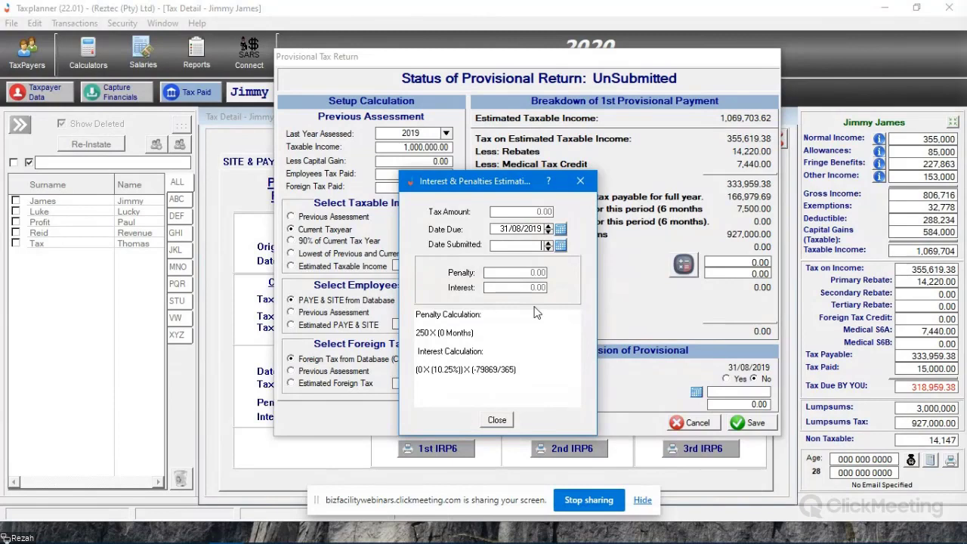
pyautogui.click(496, 420)
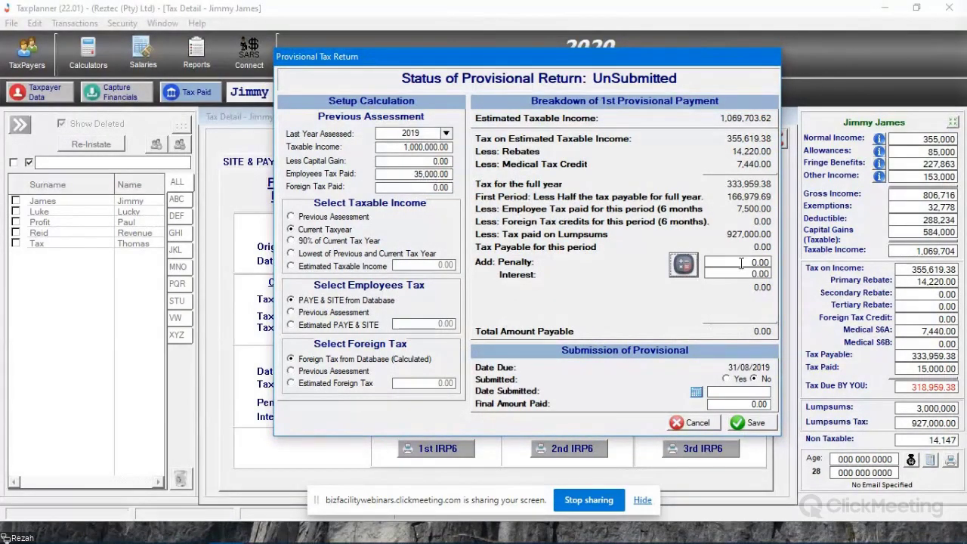
# - Set the 1st provisional payment's final amount paid to 5,000 and its submission date to 01/03/2021
pyautogui.click(738, 405)
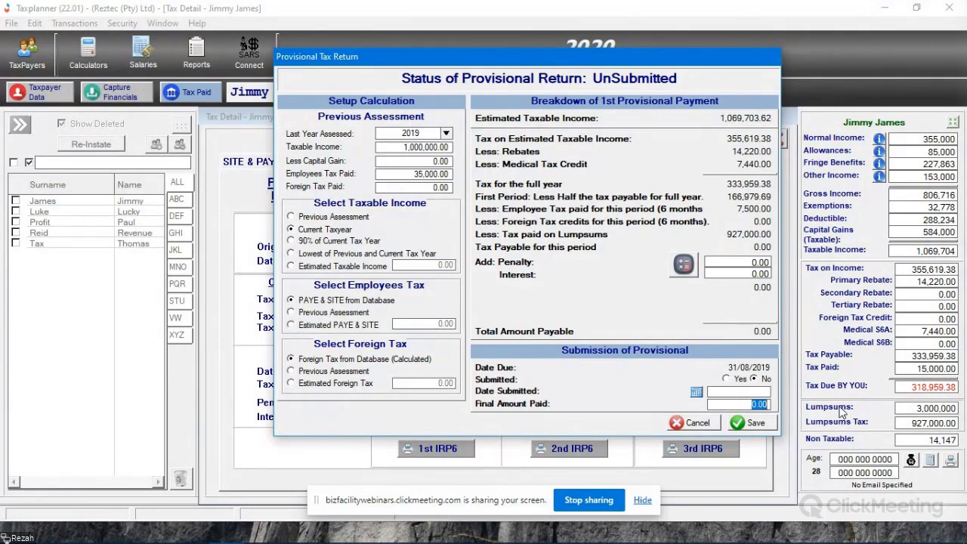
pyautogui.write('5,0')
pyautogui.write('000')
pyautogui.click(695, 391)
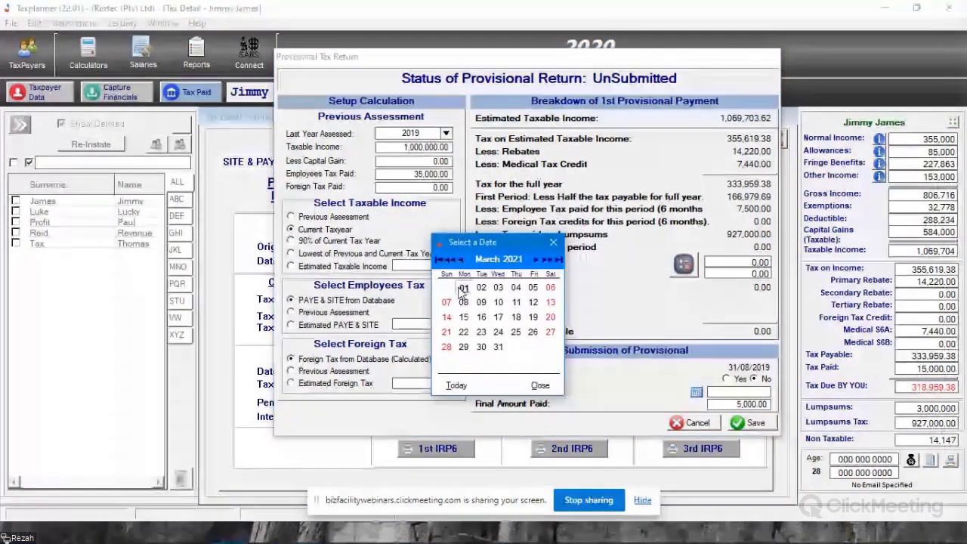
pyautogui.click(460, 293)
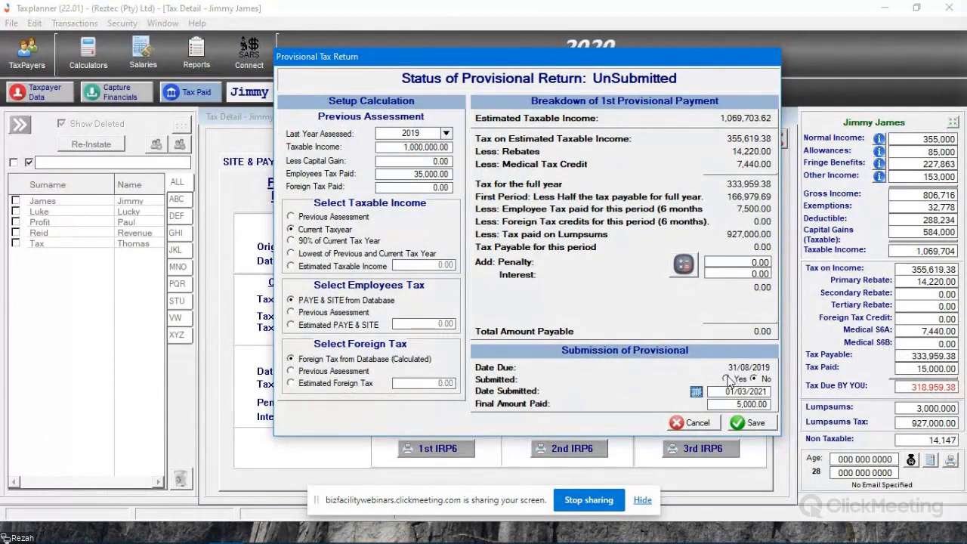
# - Mark the 1st provisional return as submitted and save it, closing the interest and penalties estimate
pyautogui.click(726, 379)
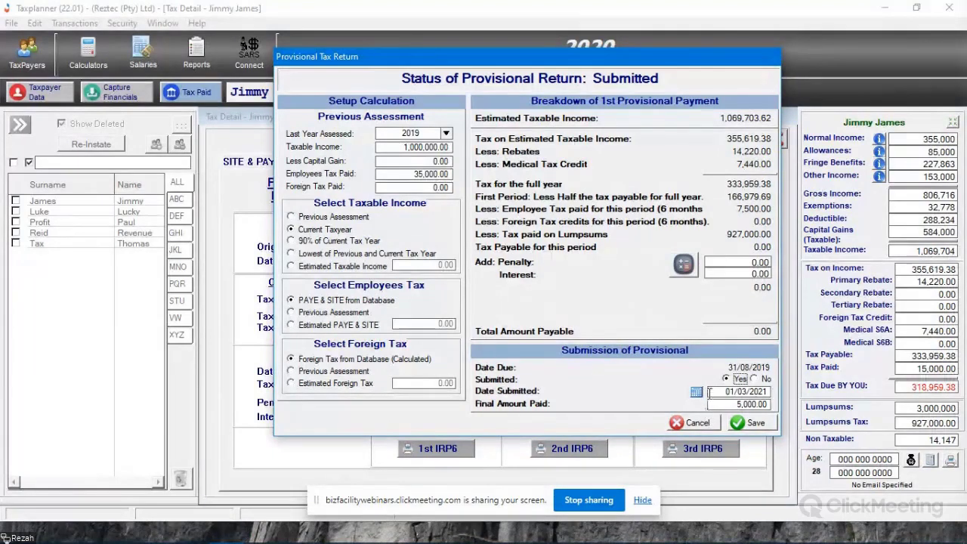
pyautogui.click(755, 423)
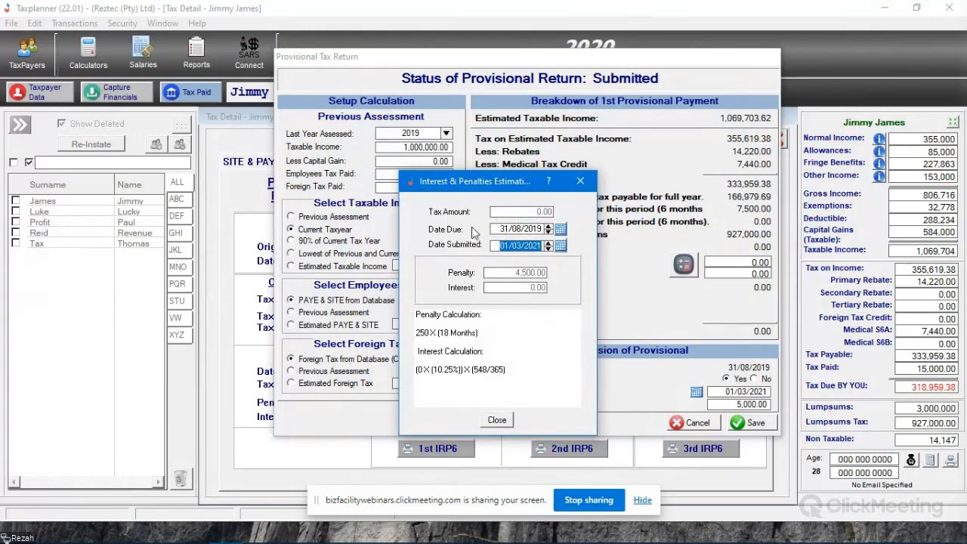
pyautogui.click(497, 421)
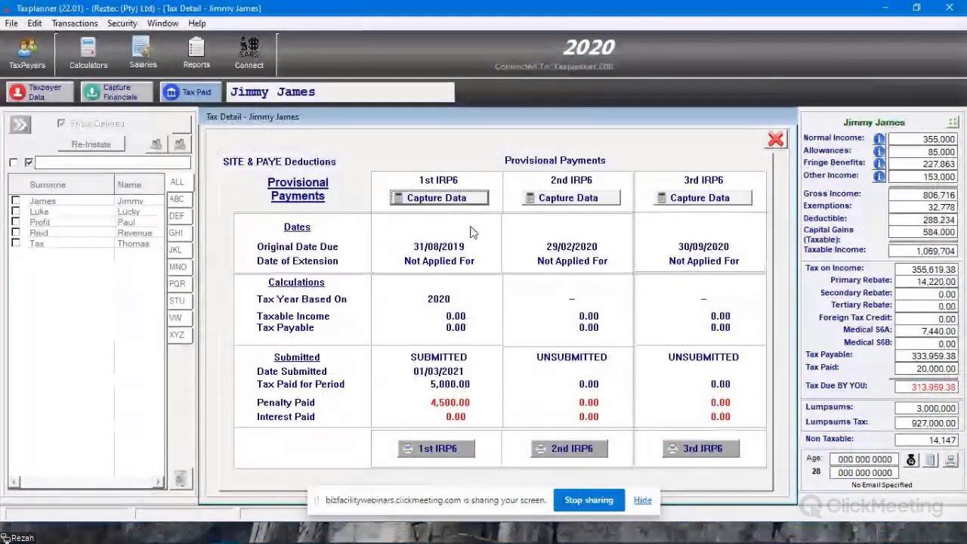
# - Preview the 1st IRP6 return, examine the taxpayer's estimate through to the total amount payable, and close it
pyautogui.click(436, 449)
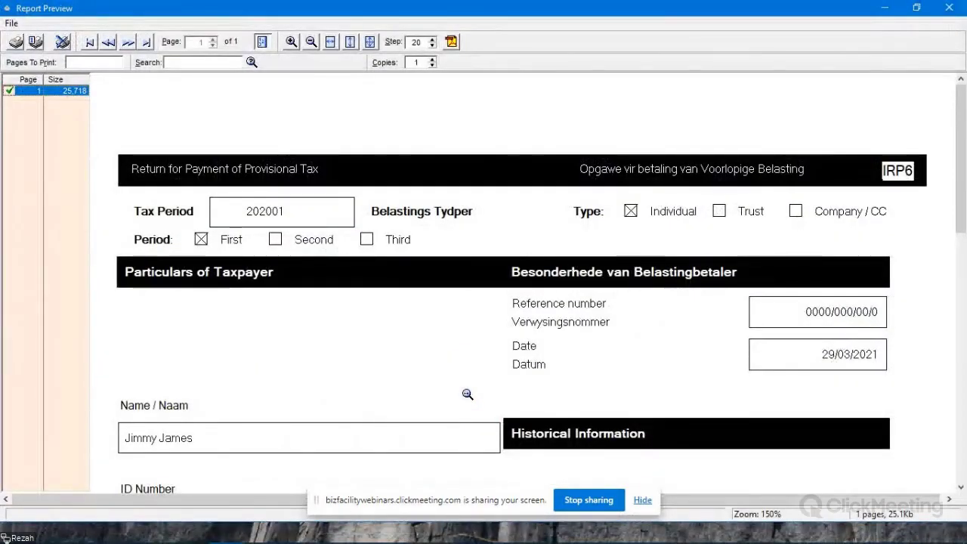
pyautogui.scroll(-3, 412, 306)
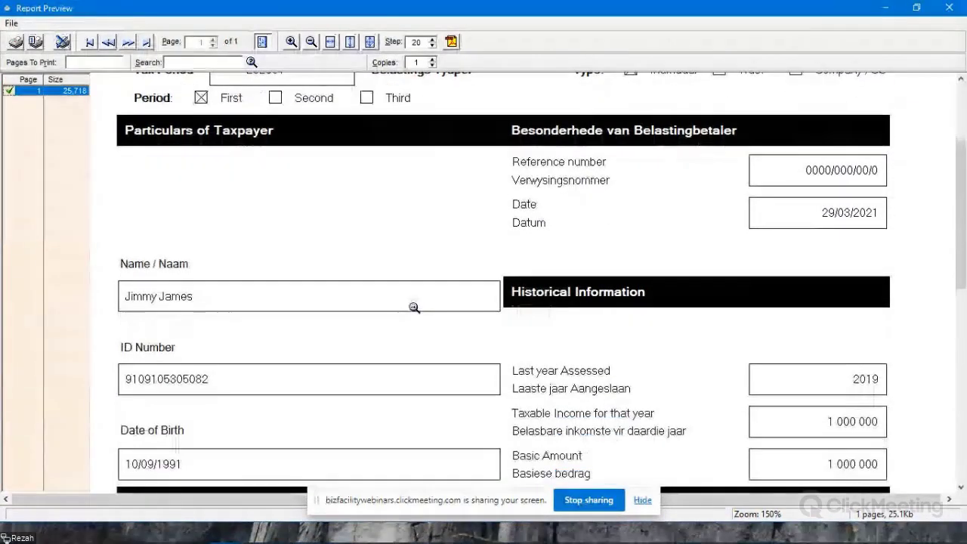
pyautogui.scroll(-5, 414, 308)
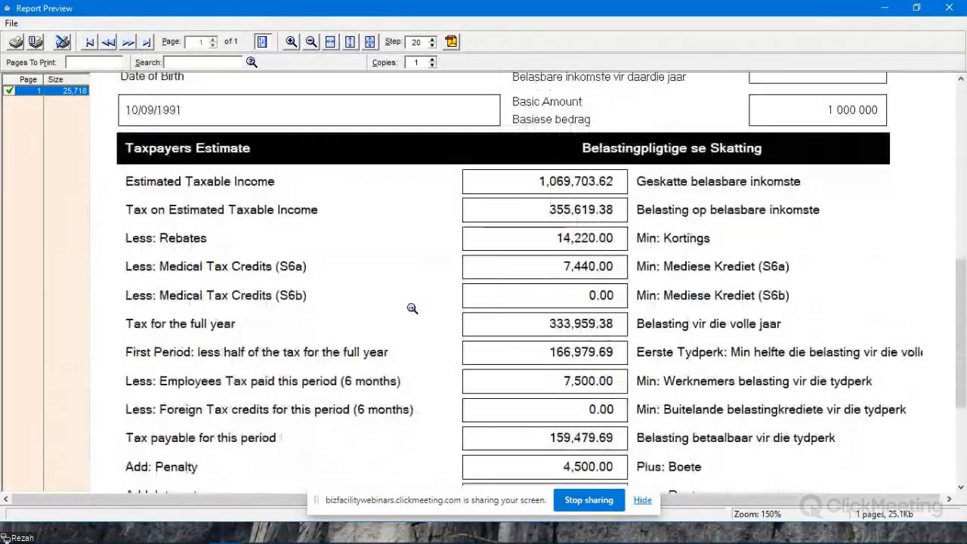
pyautogui.scroll(-2, 411, 309)
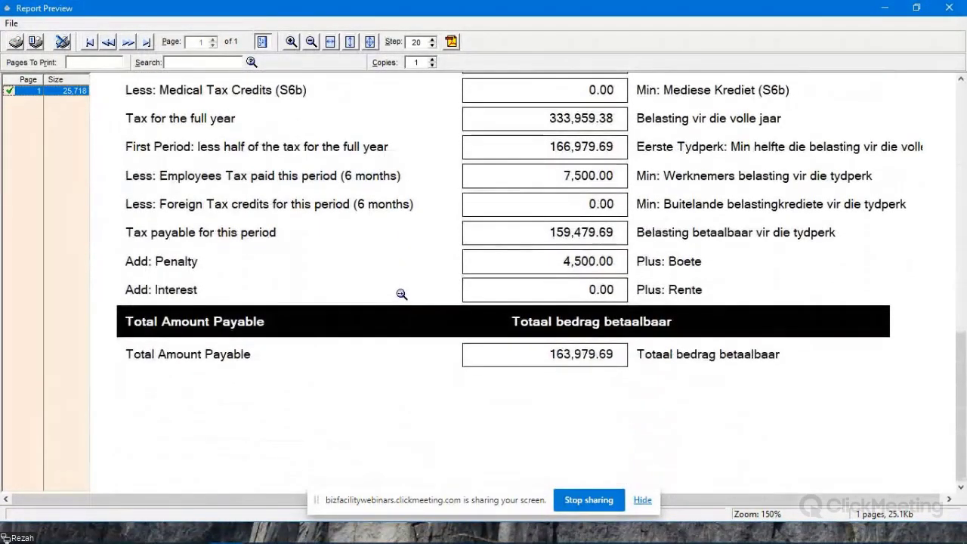
pyautogui.click(949, 8)
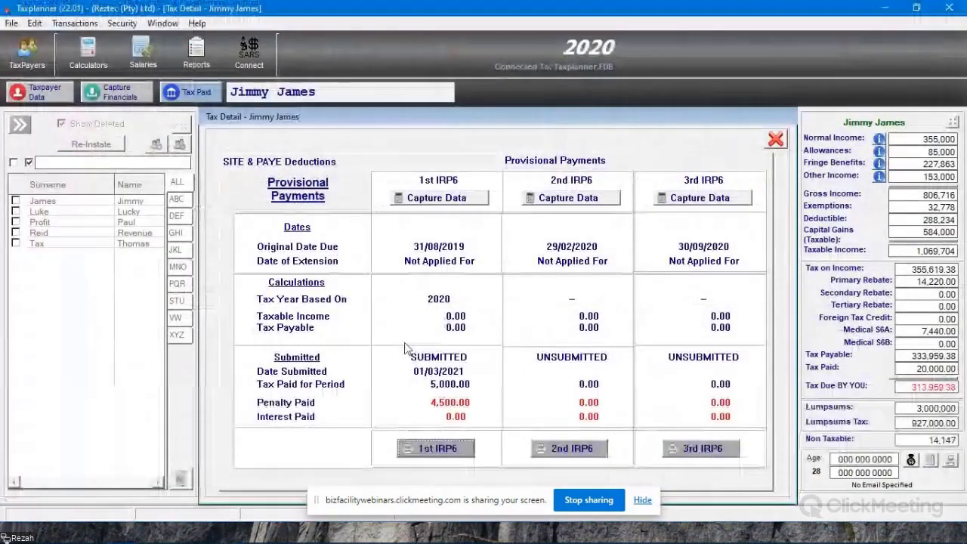
# - Examine the 2nd provisional payment's breakdown and submission details, and leave it without saving
pyautogui.click(568, 198)
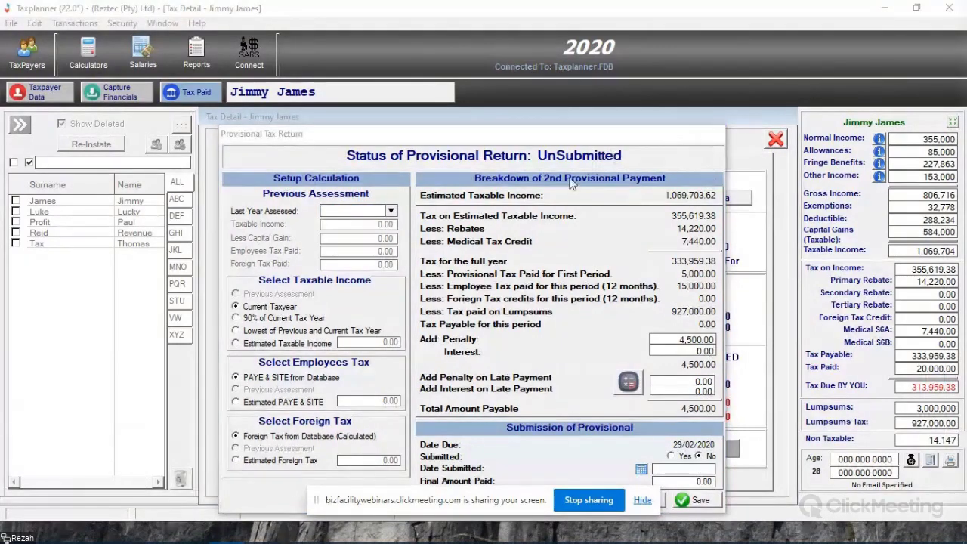
pyautogui.moveTo(543, 137); pyautogui.dragTo(575, 99)
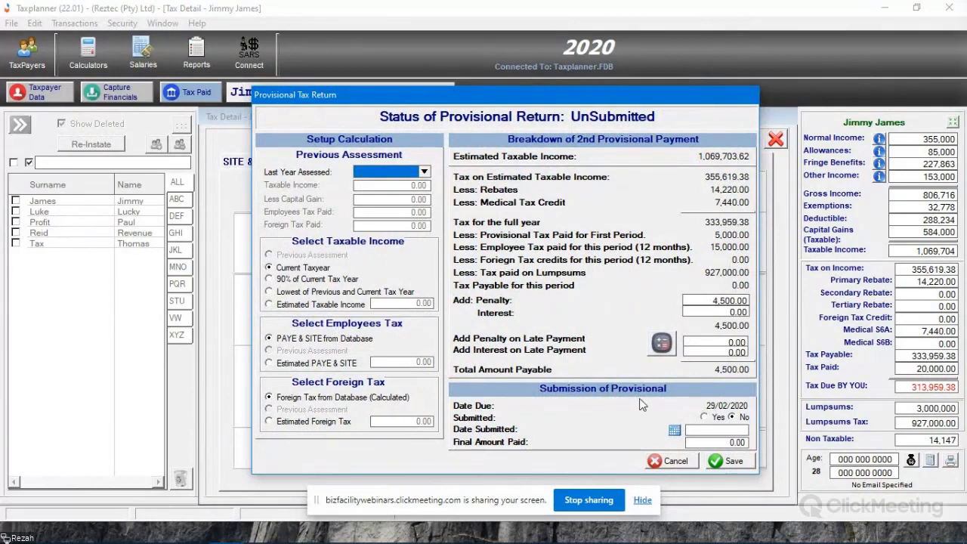
pyautogui.click(675, 462)
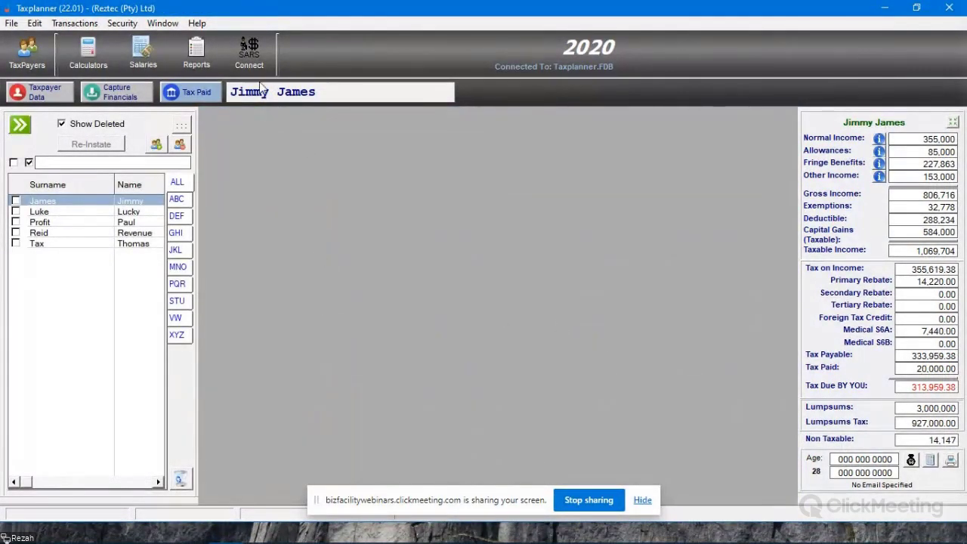
# - Preview the TaxPayers Report, check the tax paid in the tax computation on page 3, and close the reports
pyautogui.click(197, 61)
pyautogui.click(443, 185)
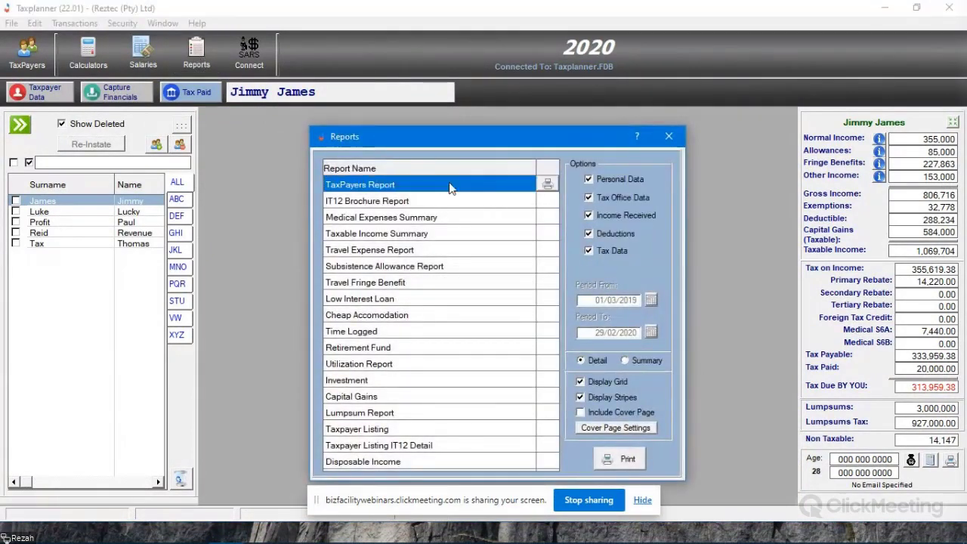
pyautogui.click(547, 185)
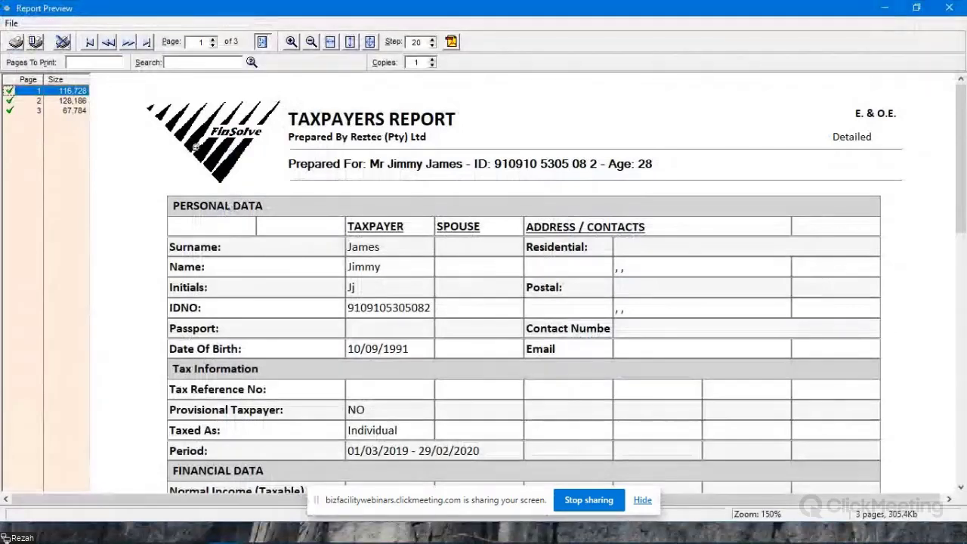
pyautogui.click(76, 111)
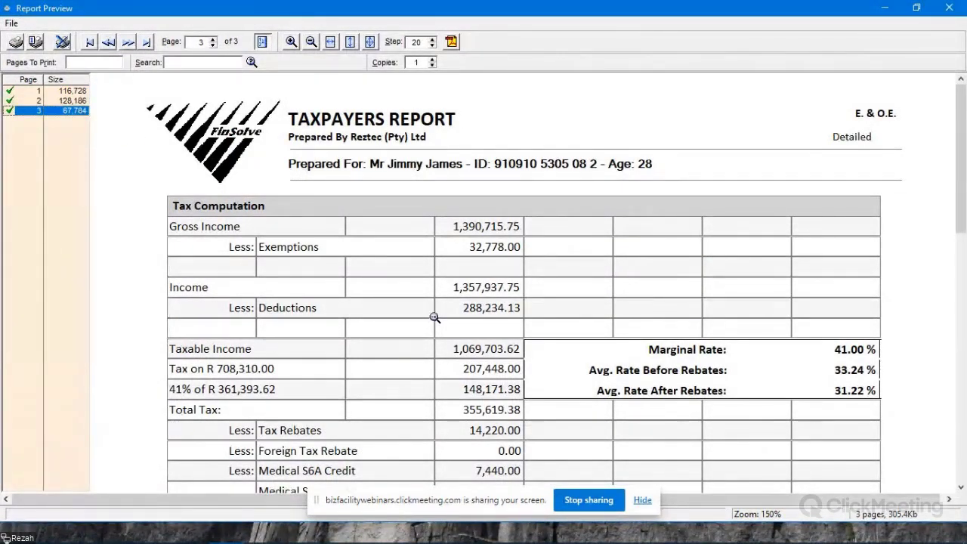
pyautogui.scroll(-4, 426, 302)
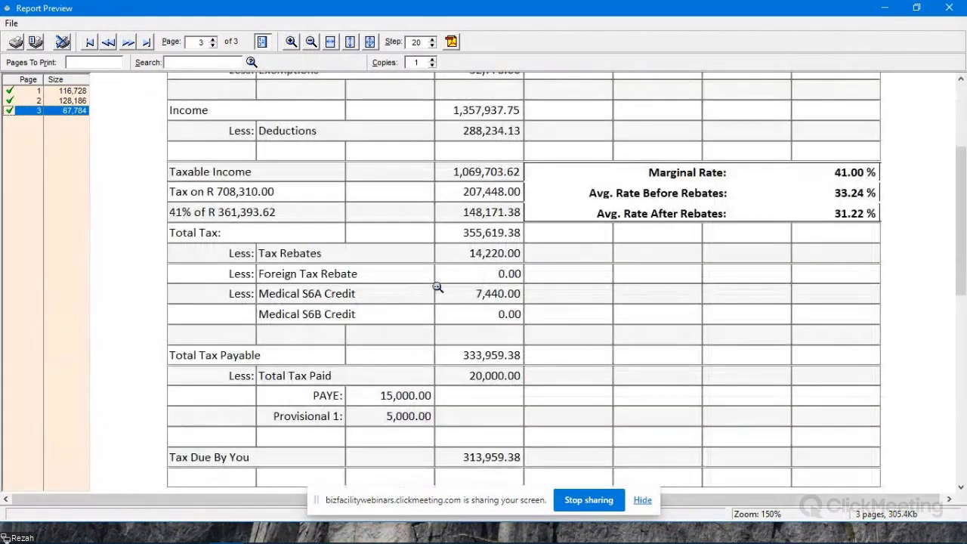
pyautogui.scroll(-3, 469, 292)
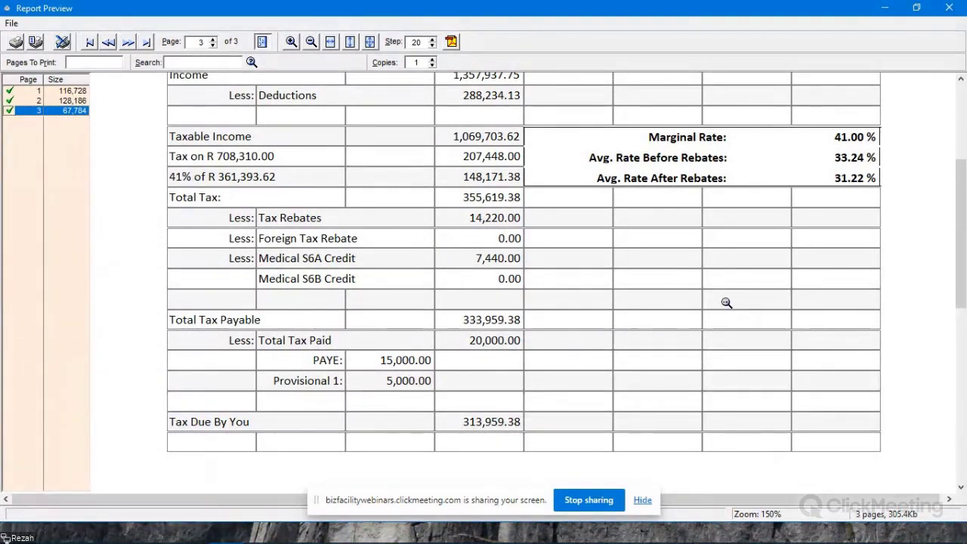
pyautogui.click(949, 8)
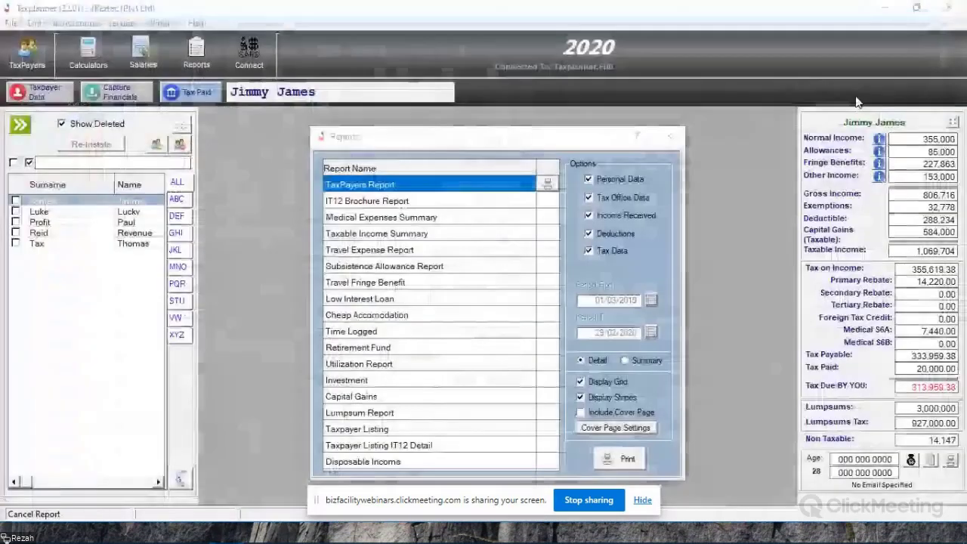
pyautogui.click(669, 137)
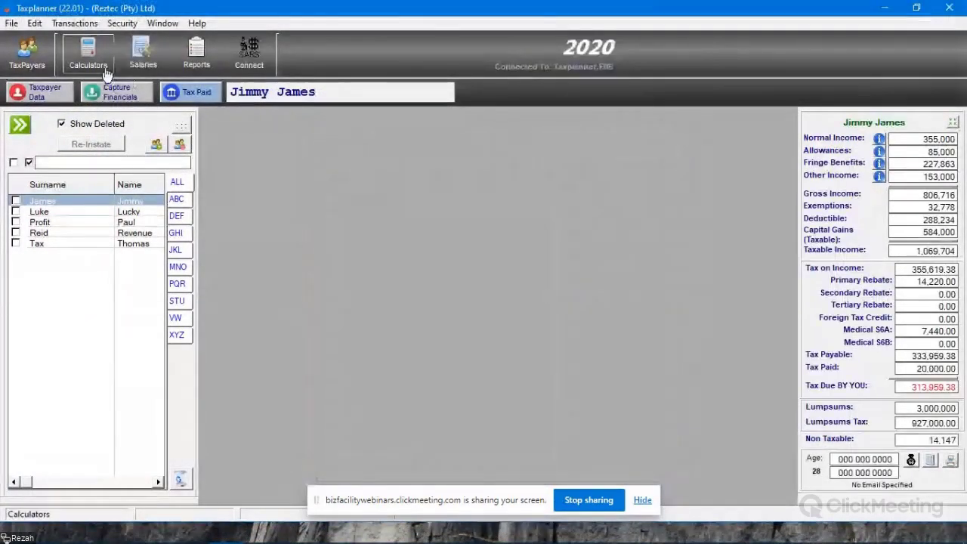
# - Return to the taxpayer's provisional payments, preview the 1st IRP6 again, and close the preview
pyautogui.click(217, 96)
pyautogui.click(601, 161)
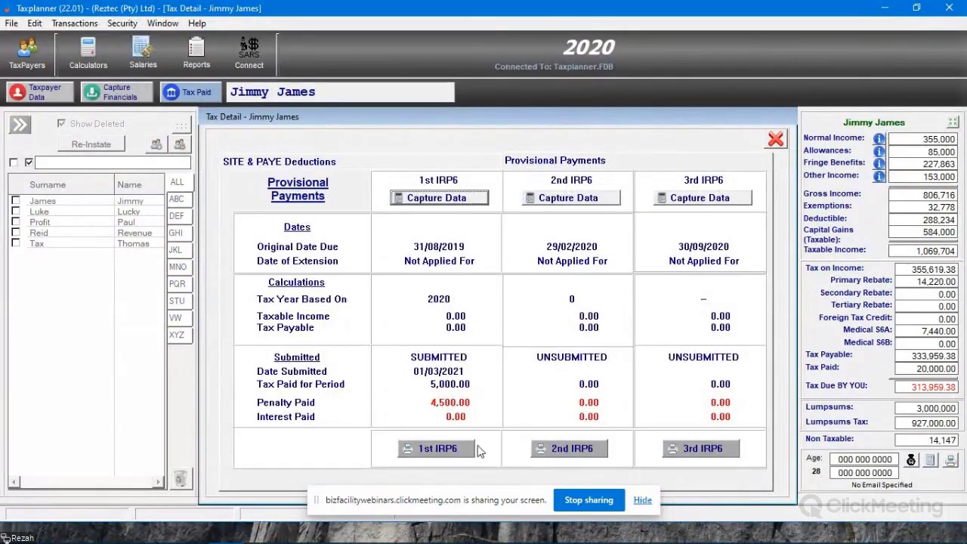
pyautogui.click(434, 449)
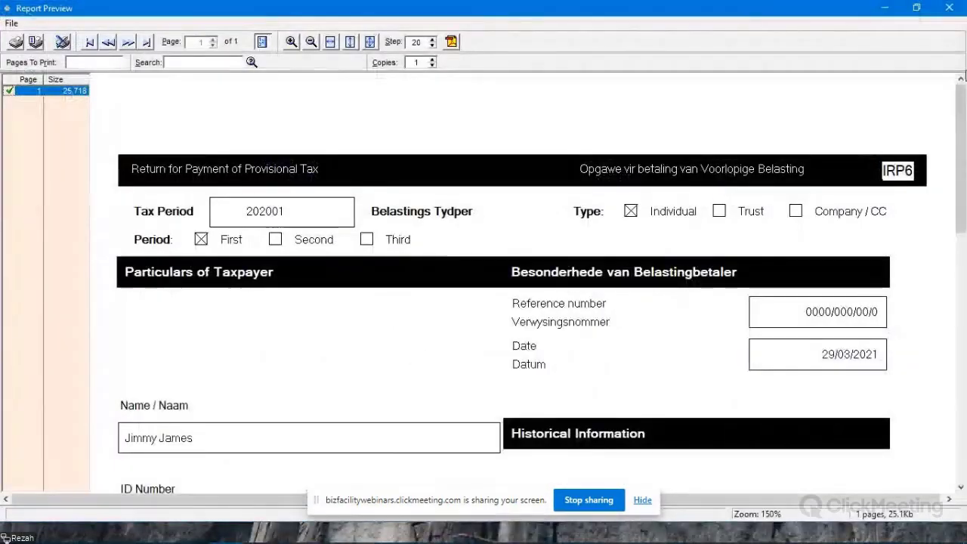
pyautogui.click(951, 7)
# - Try setting the 1st provisional return's Submitted status to No, restore it to Yes, and save the return
pyautogui.click(436, 197)
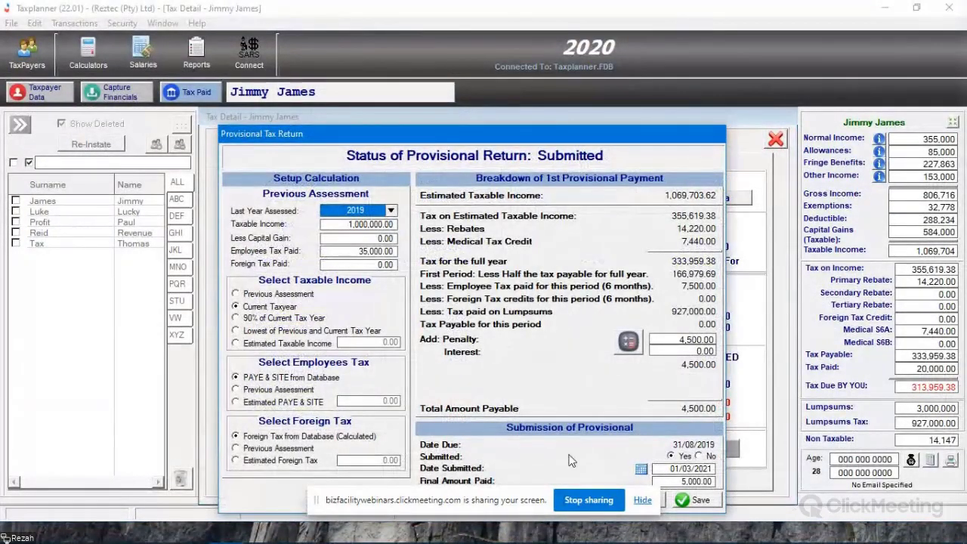
pyautogui.click(700, 456)
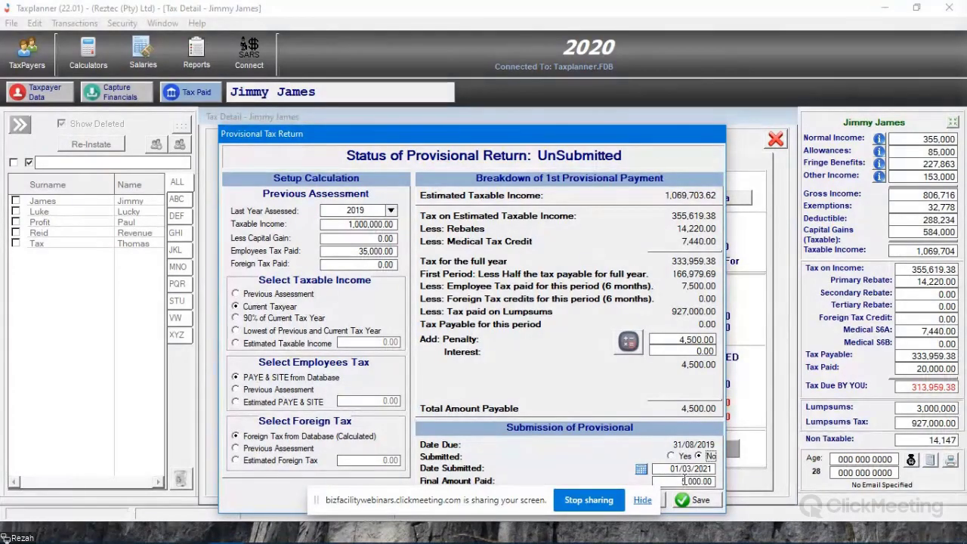
pyautogui.click(672, 456)
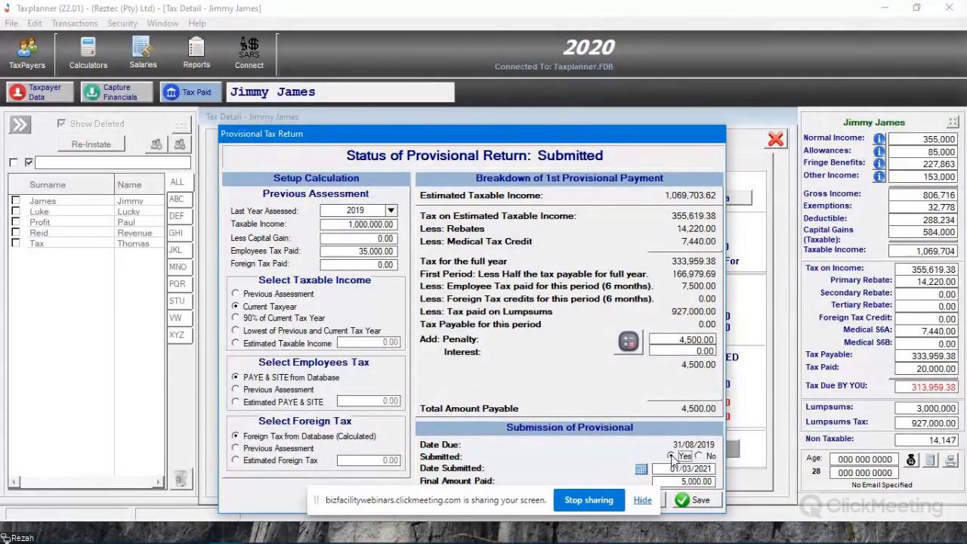
pyautogui.click(696, 502)
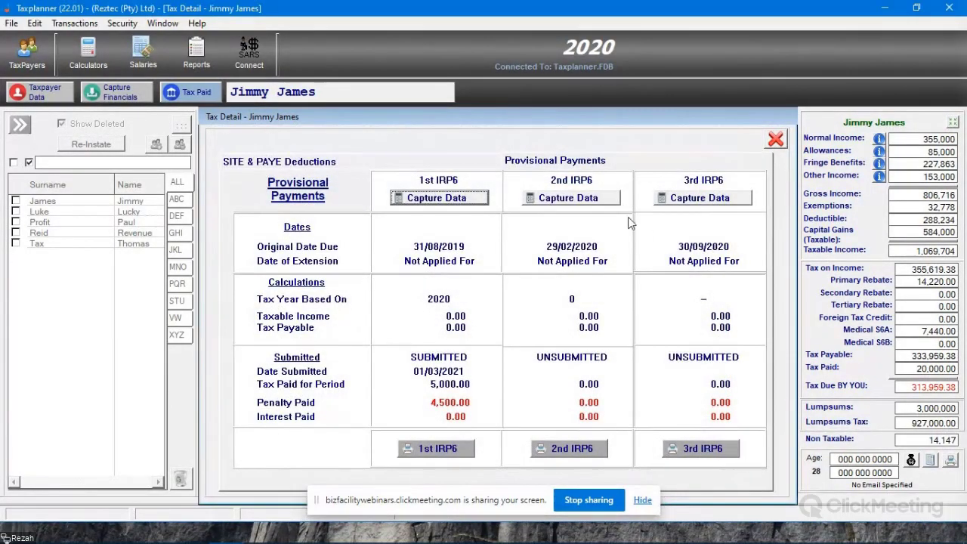
# - Review the SITE & PAYE deductions with the total tax payments, and close the tax details
pyautogui.click(430, 161)
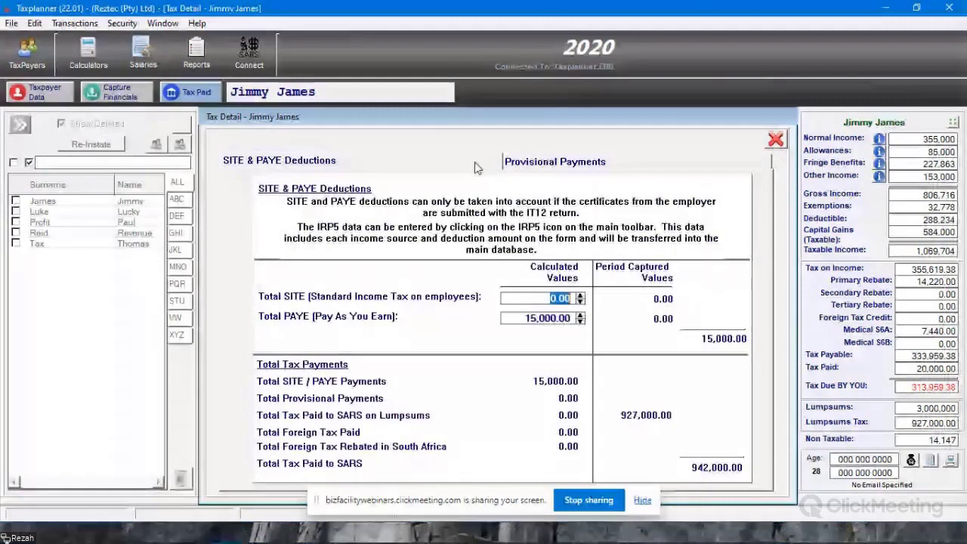
pyautogui.click(783, 145)
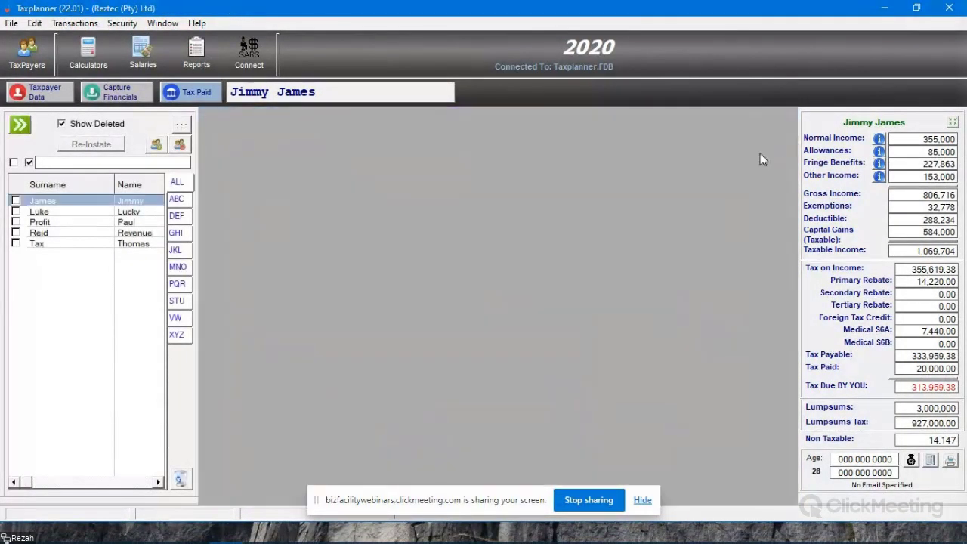